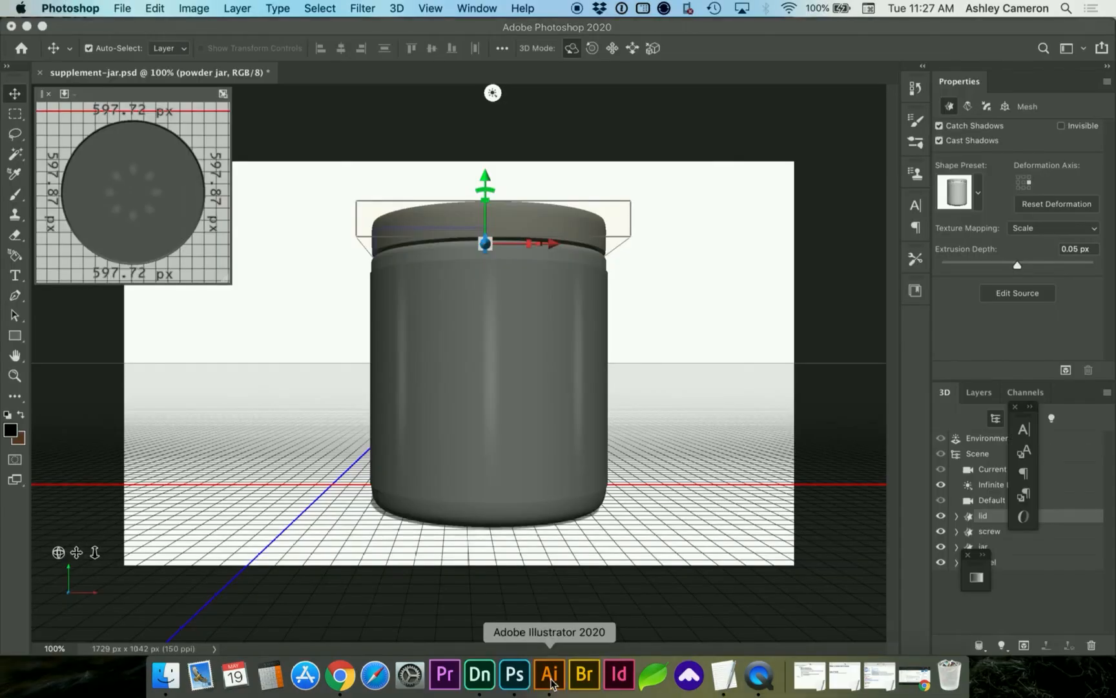
Switch to Illustrator's bottle.ai document and draw a black circle about 150 px in diameter beside the FLUTED LID label.
click(551, 681)
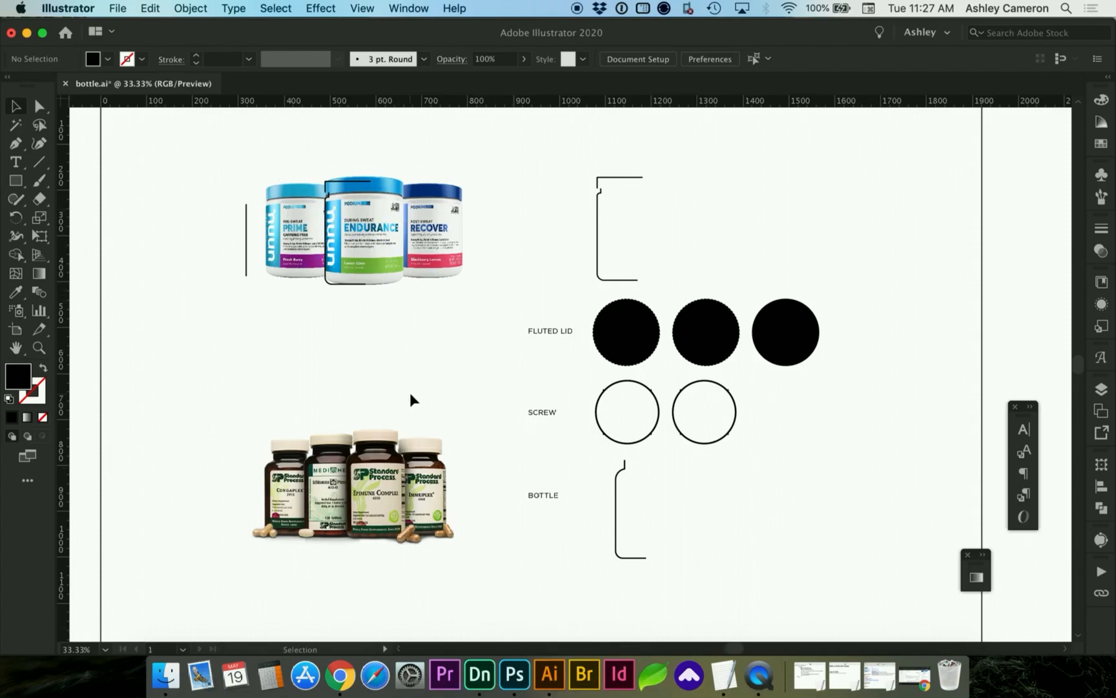
key(z)
drag(191, 142, 869, 631)
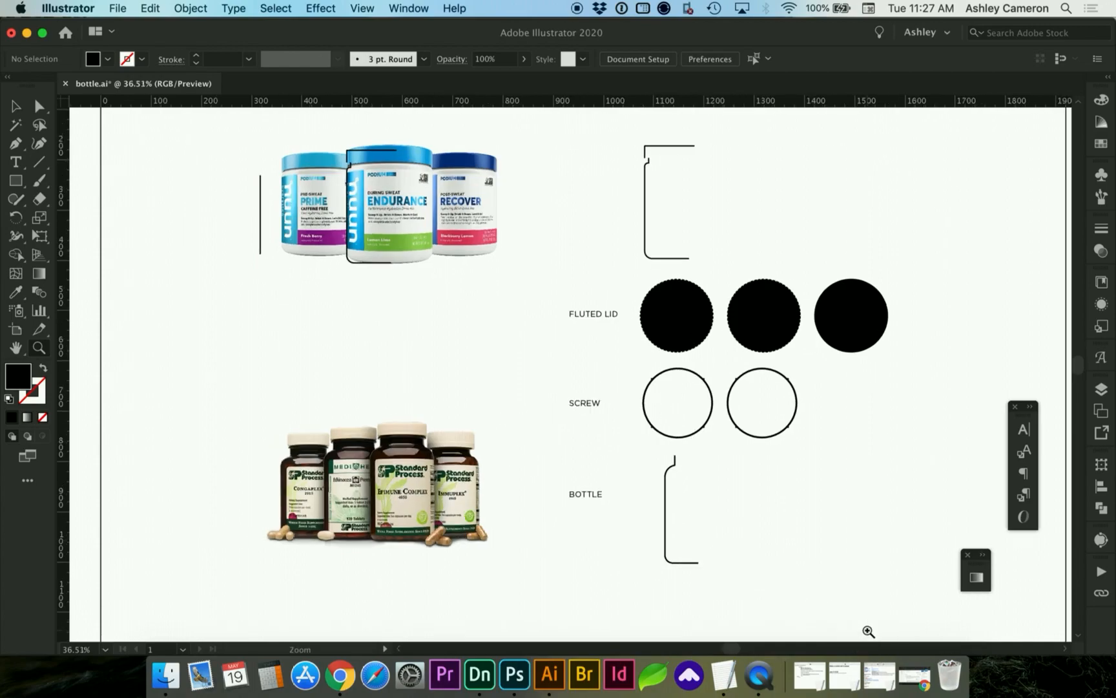
key(v)
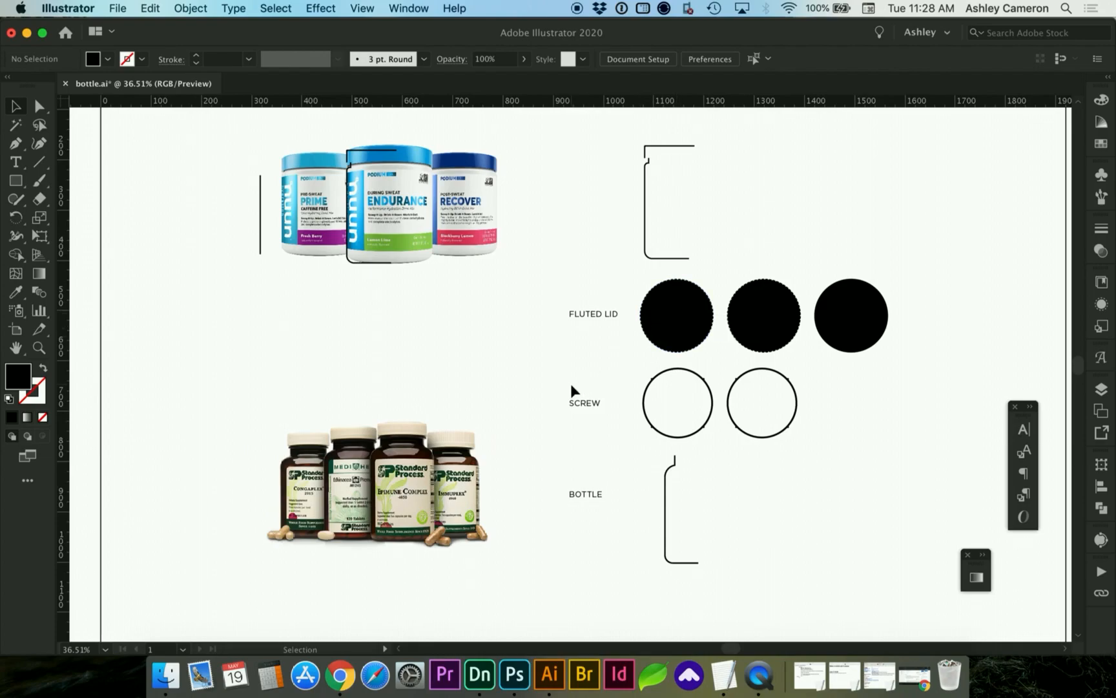
drag(15, 181, 86, 218)
click(468, 287)
drag(469, 287, 529, 363)
key(z)
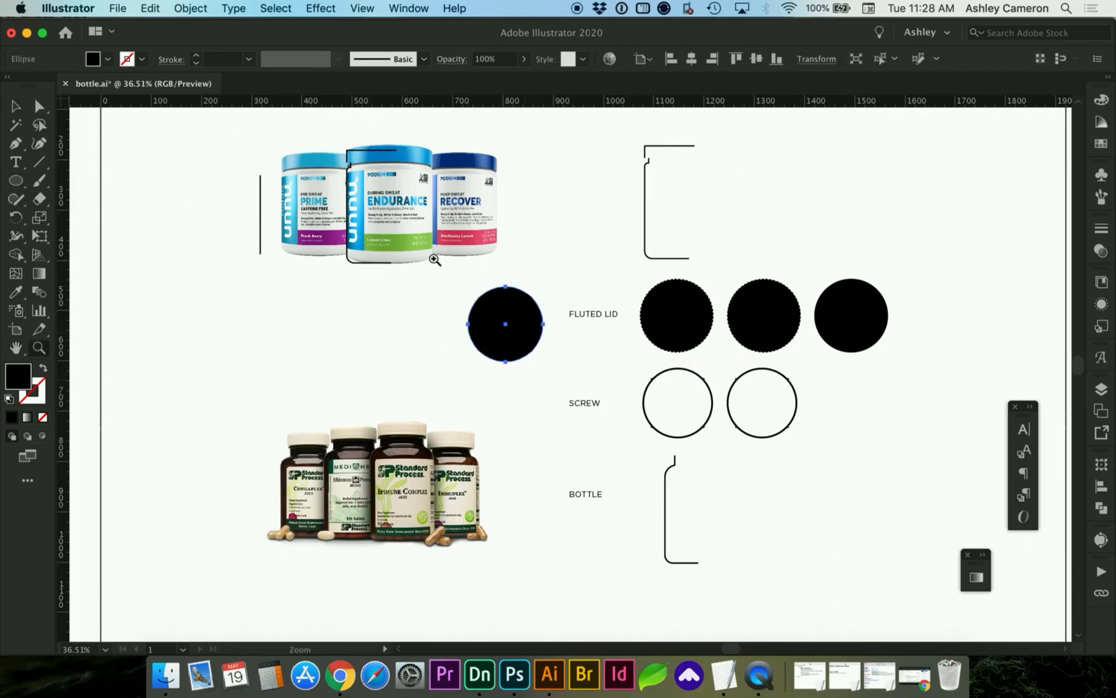
Duplicate the new black circle in place, directly in front of the original.
click(836, 582)
key(v)
click(710, 205)
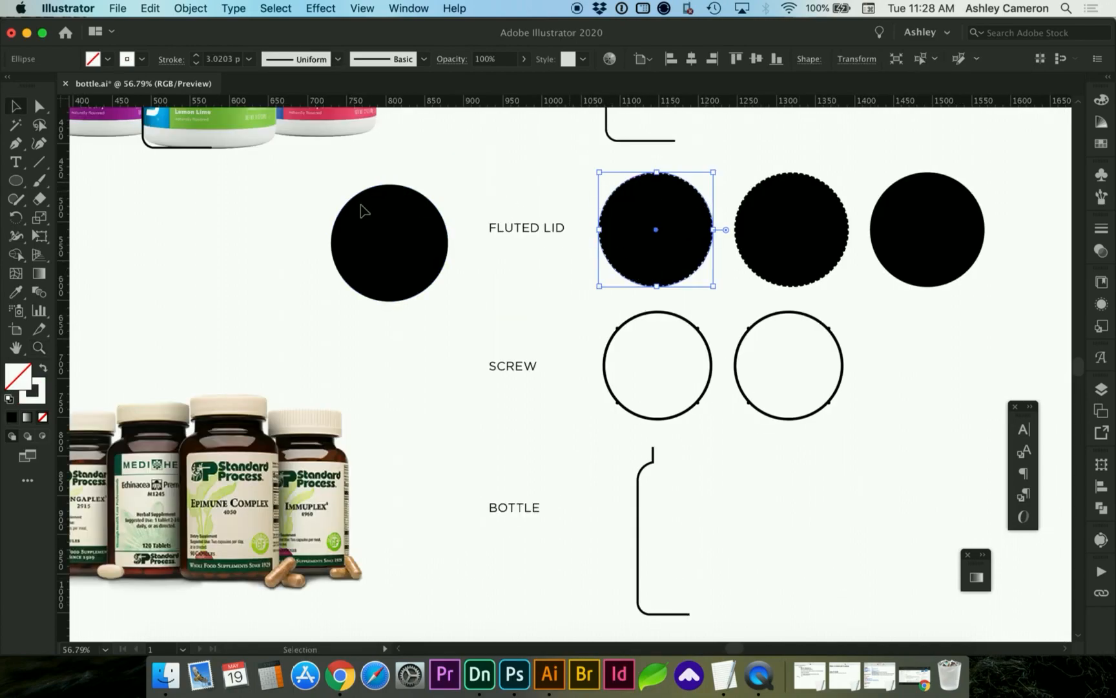
click(366, 230)
key(a)
key(v)
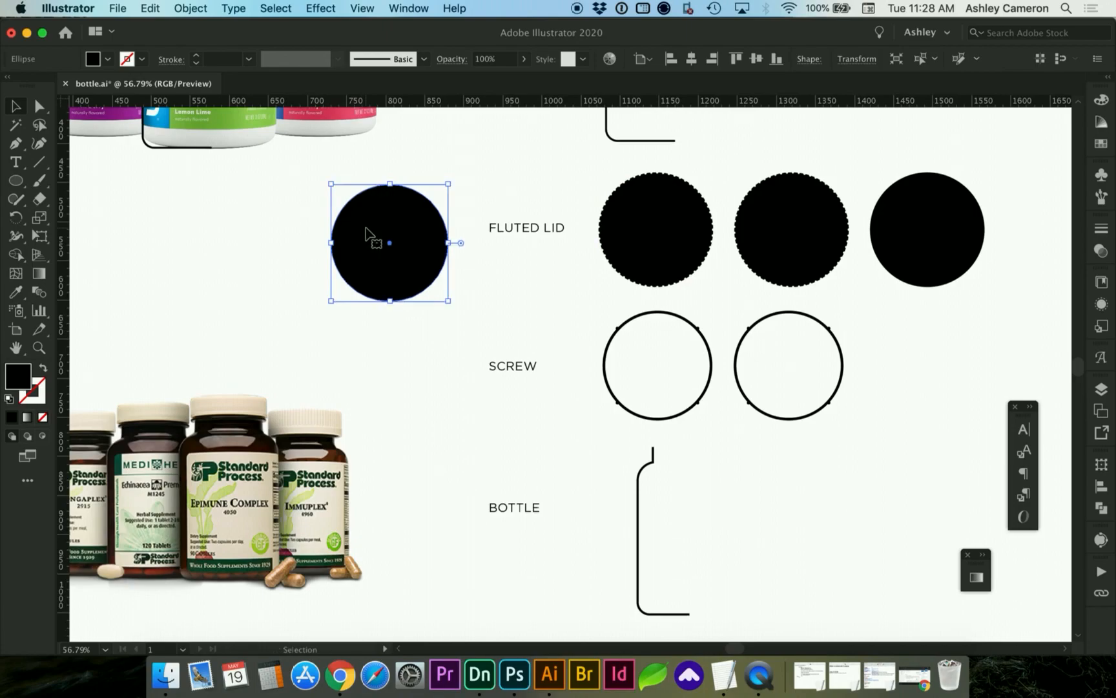
key(a)
key(v)
Give the front circle no fill and a white stroke.
click(1101, 145)
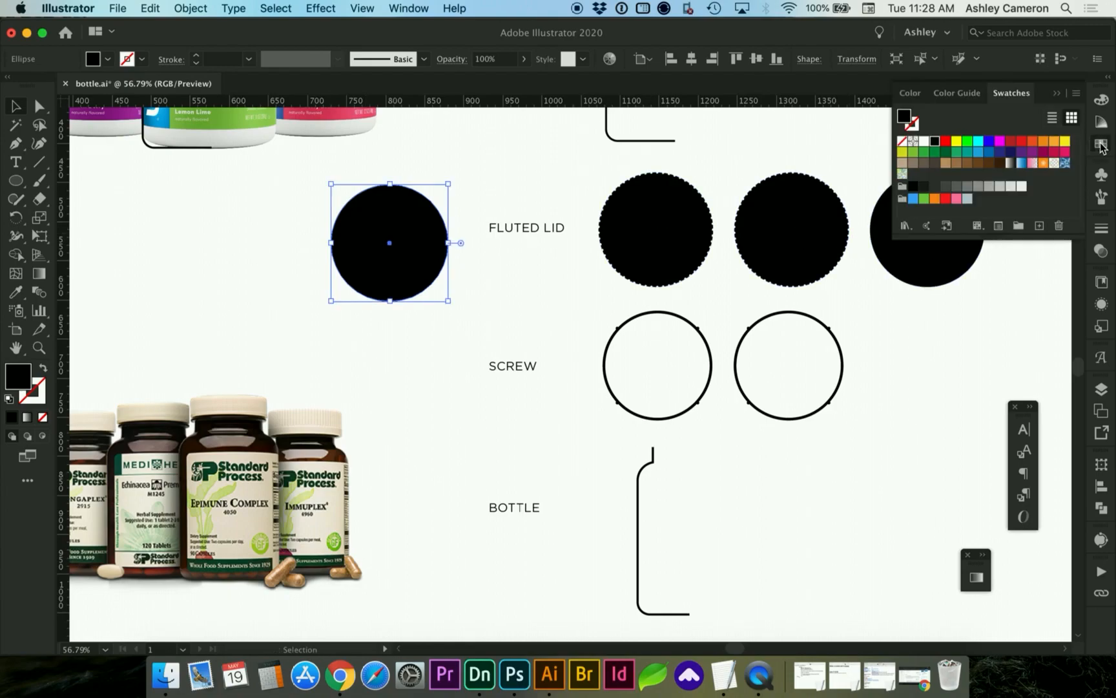
click(909, 121)
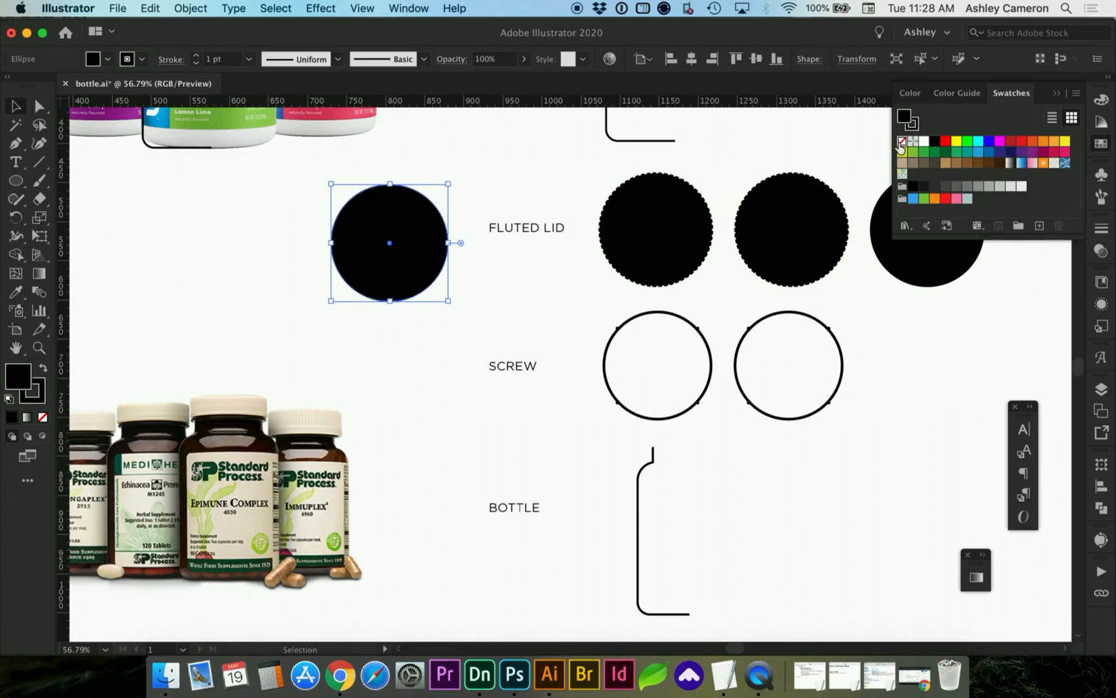
click(902, 141)
click(918, 129)
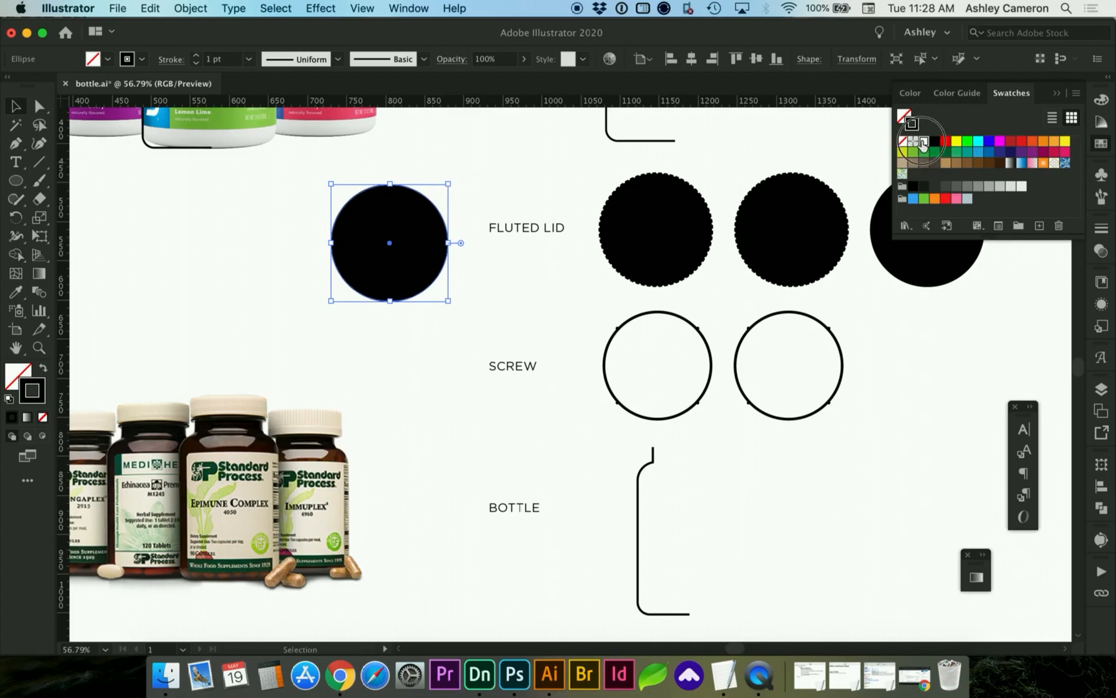
click(923, 142)
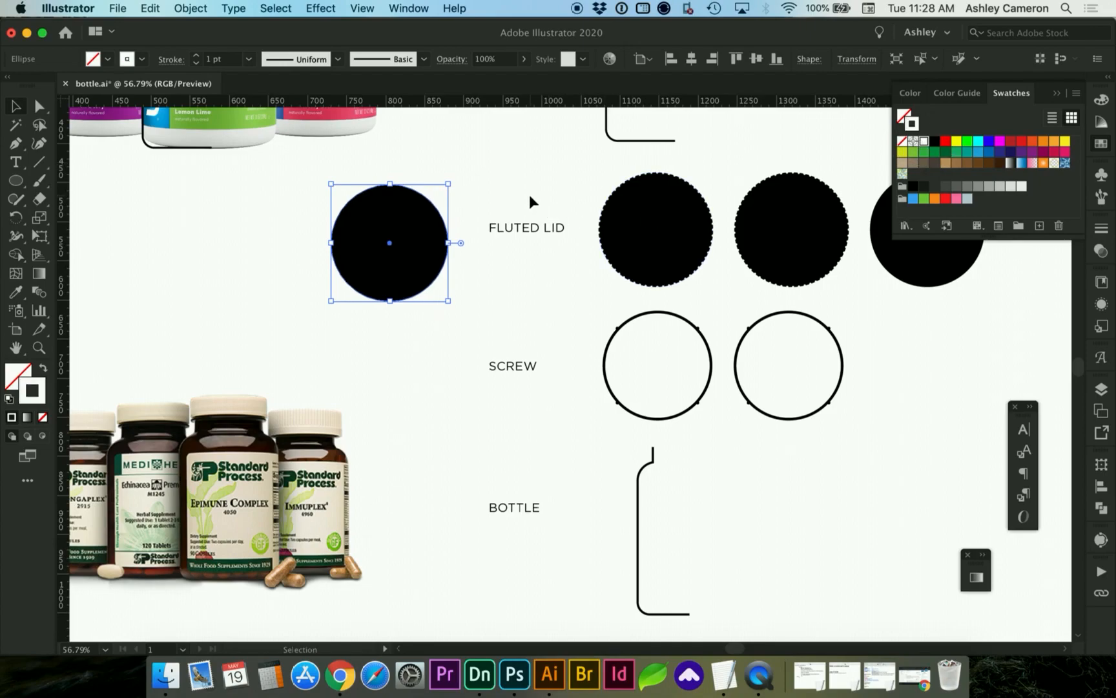
Make the front circle's stroke a 4 pt dashed line with round caps and round joins.
click(1101, 228)
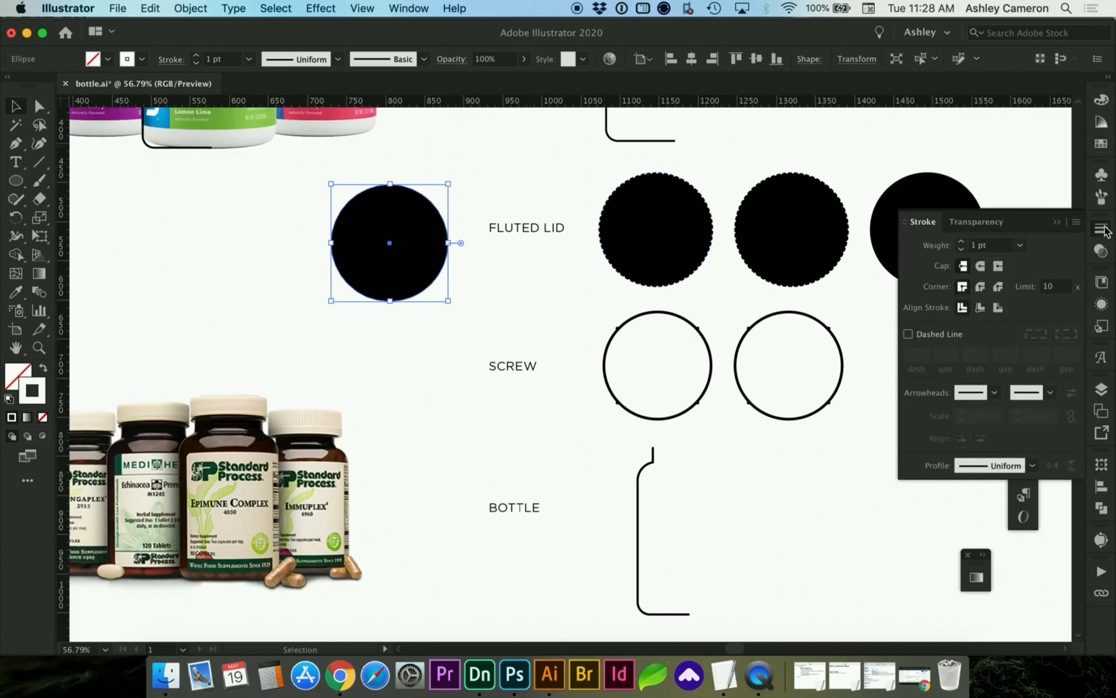
click(961, 241)
click(411, 8)
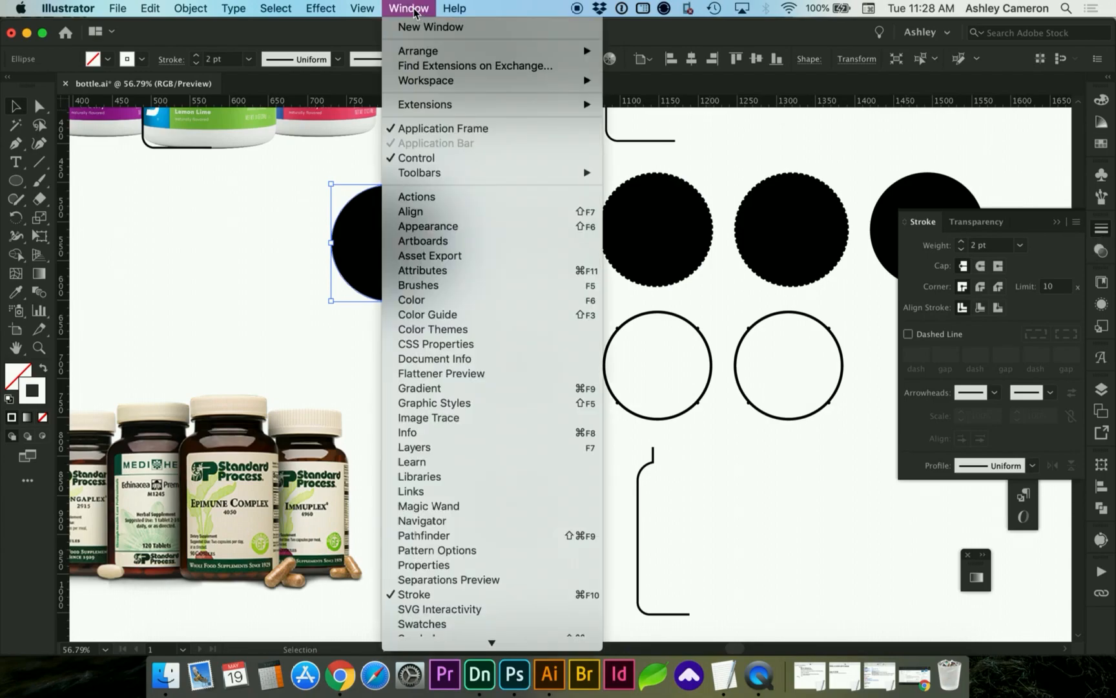
click(996, 332)
click(909, 334)
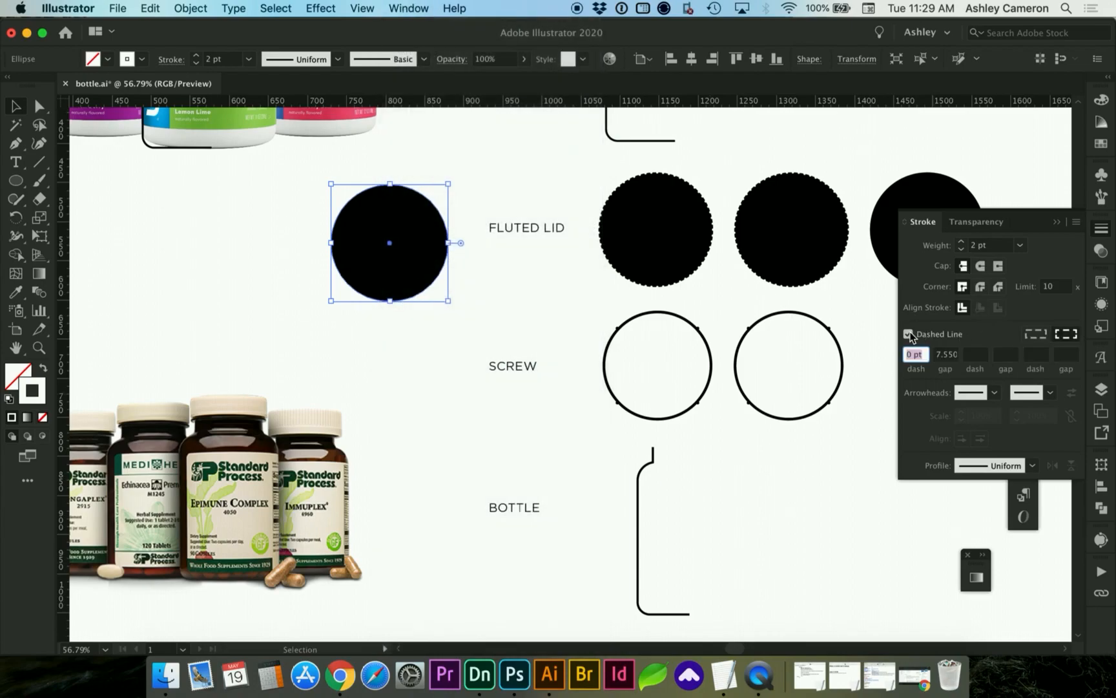
click(982, 267)
click(981, 287)
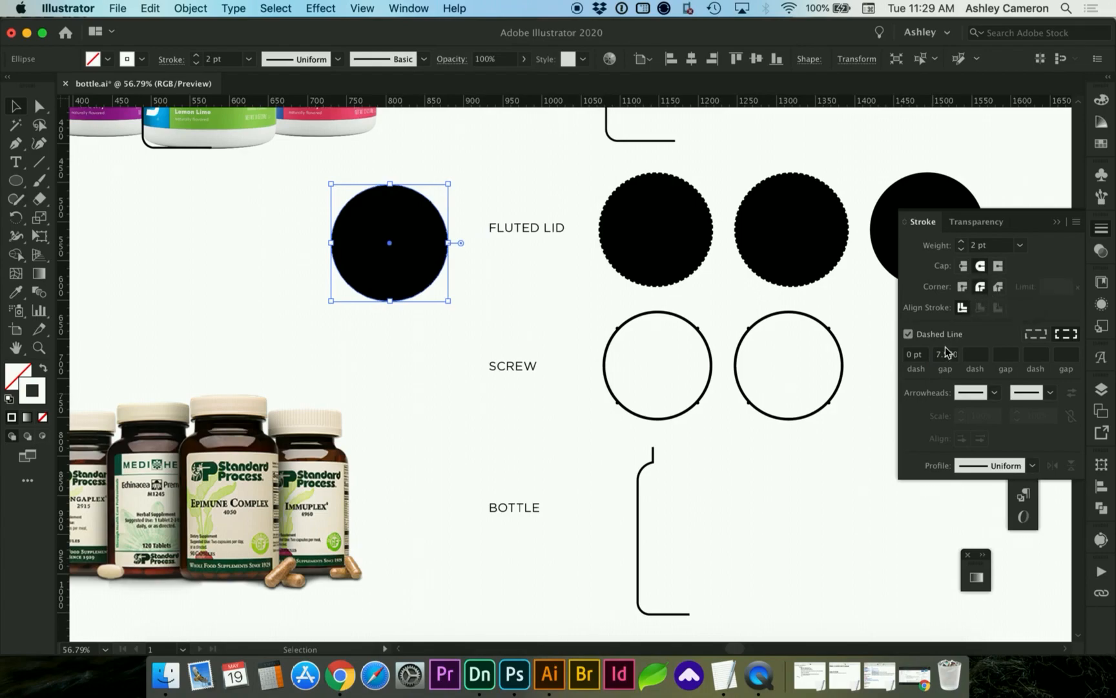
click(961, 242)
click(961, 242)
Try a 1 pt dash length on the circle's stroke, and return it to 0 pt.
key(z)
drag(272, 153, 686, 415)
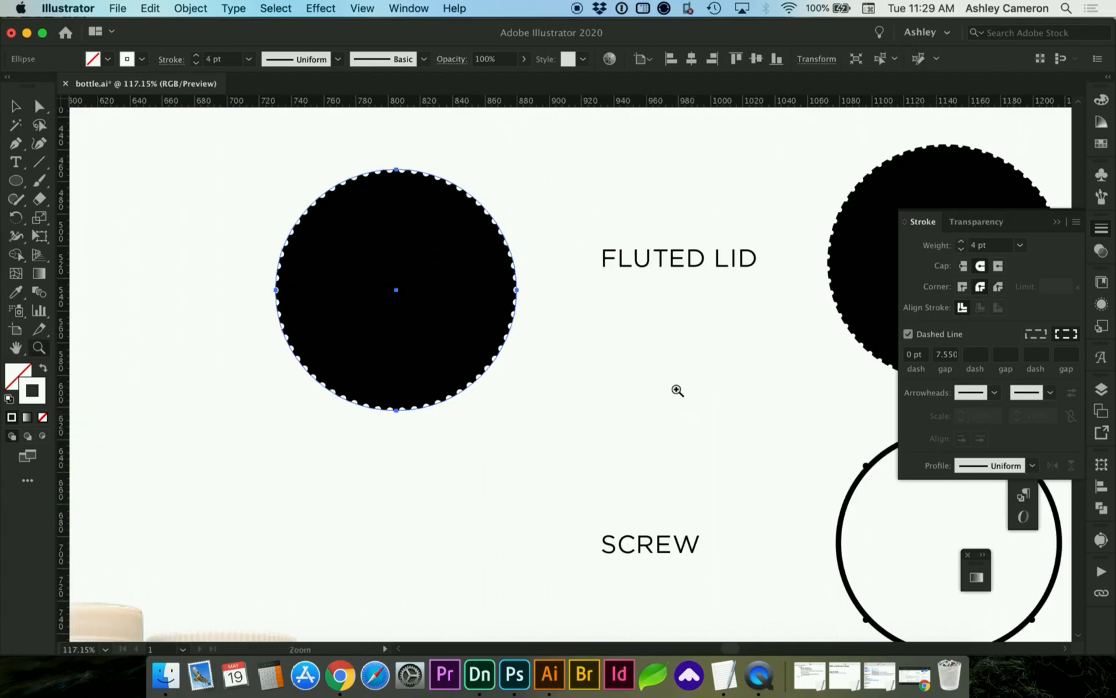
click(911, 356)
text(1)
key(Return)
key(Up)
key(Down)
key(Down)
Try dash gaps of 8 pt and 16 pt on the circle's stroke, and set the gap to 10 pt.
click(944, 355)
text(8)
key(Return)
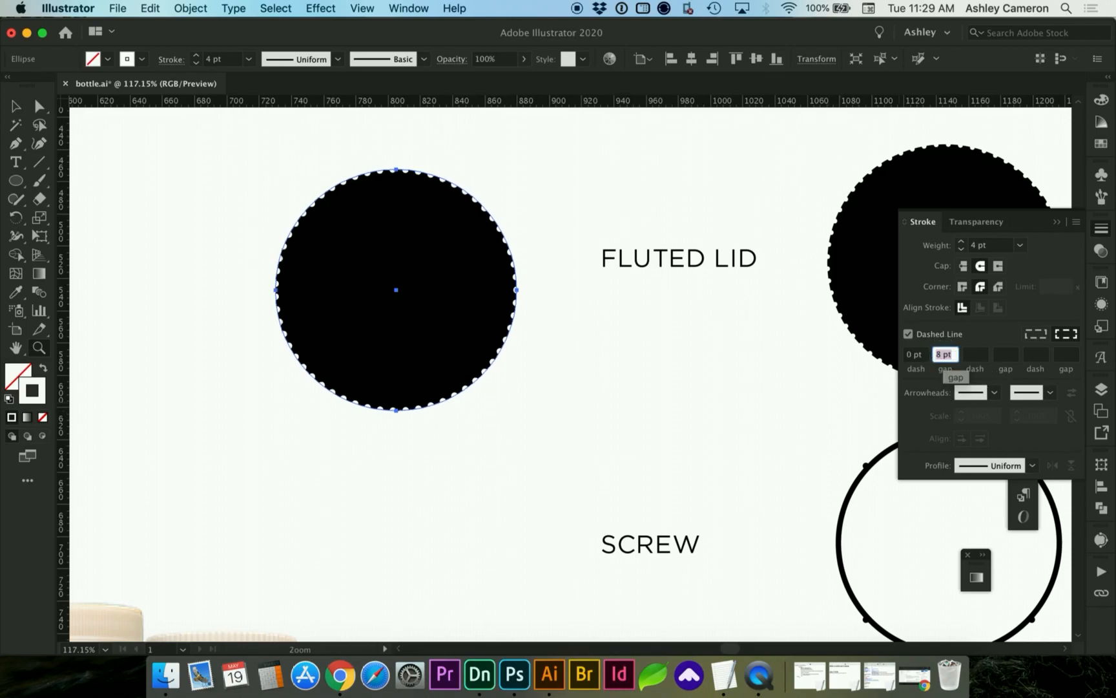
text(16)
key(Return)
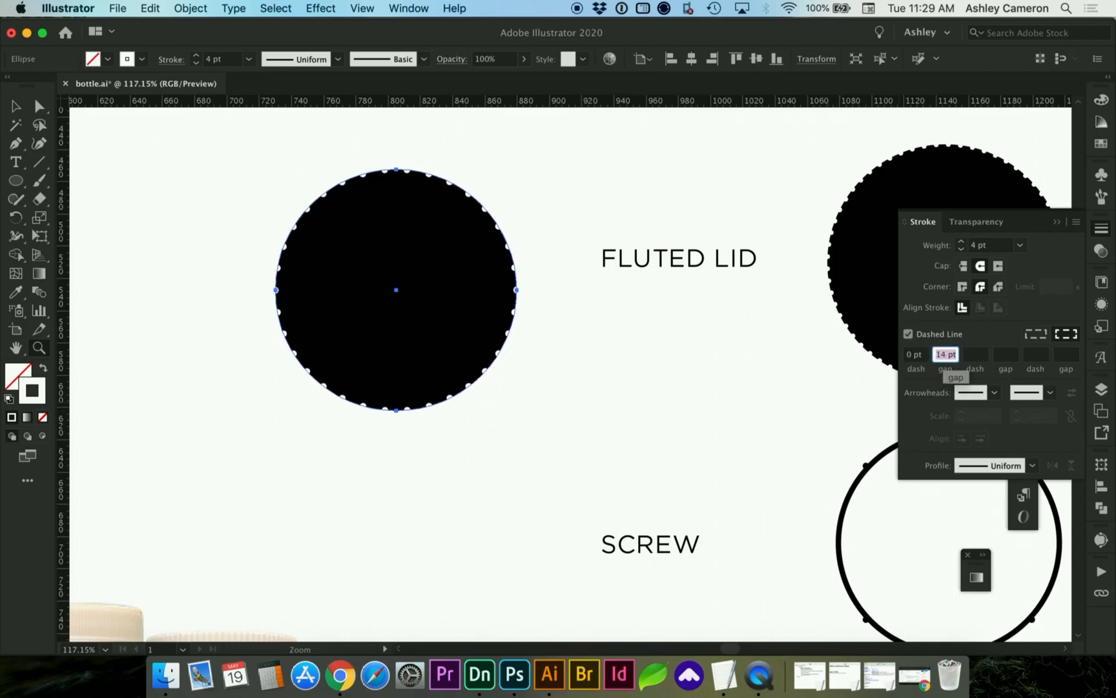
key(Down)
key(Down)
key(Down)
key(Down)
key(Down)
key(Down)
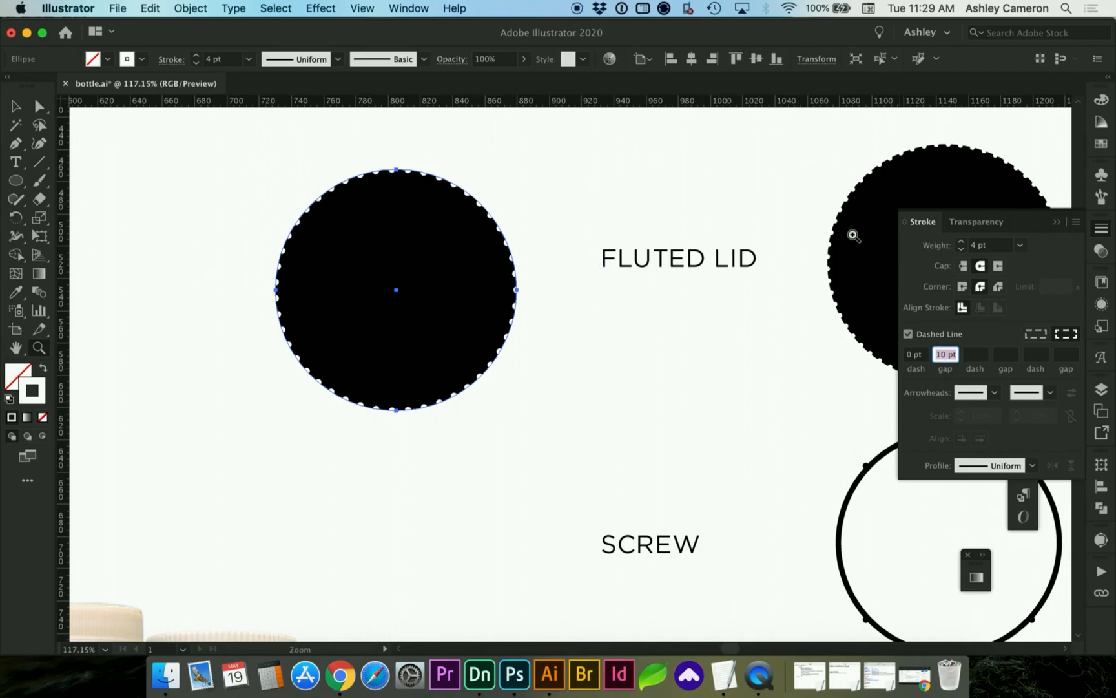
click(961, 250)
key(v)
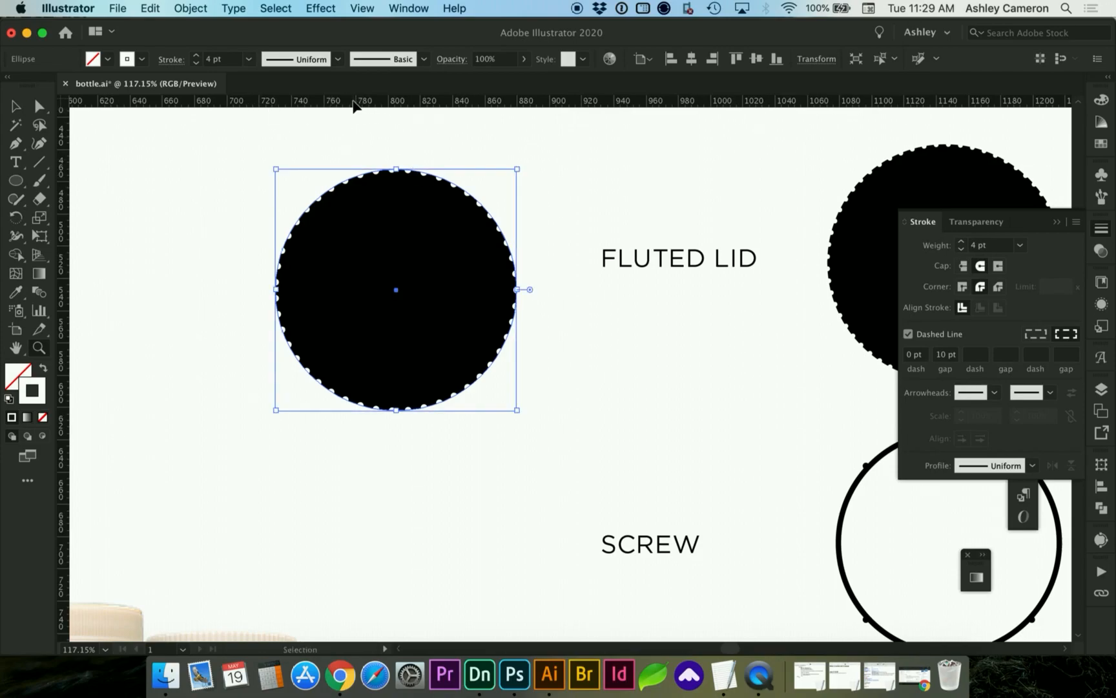
right_click(353, 102)
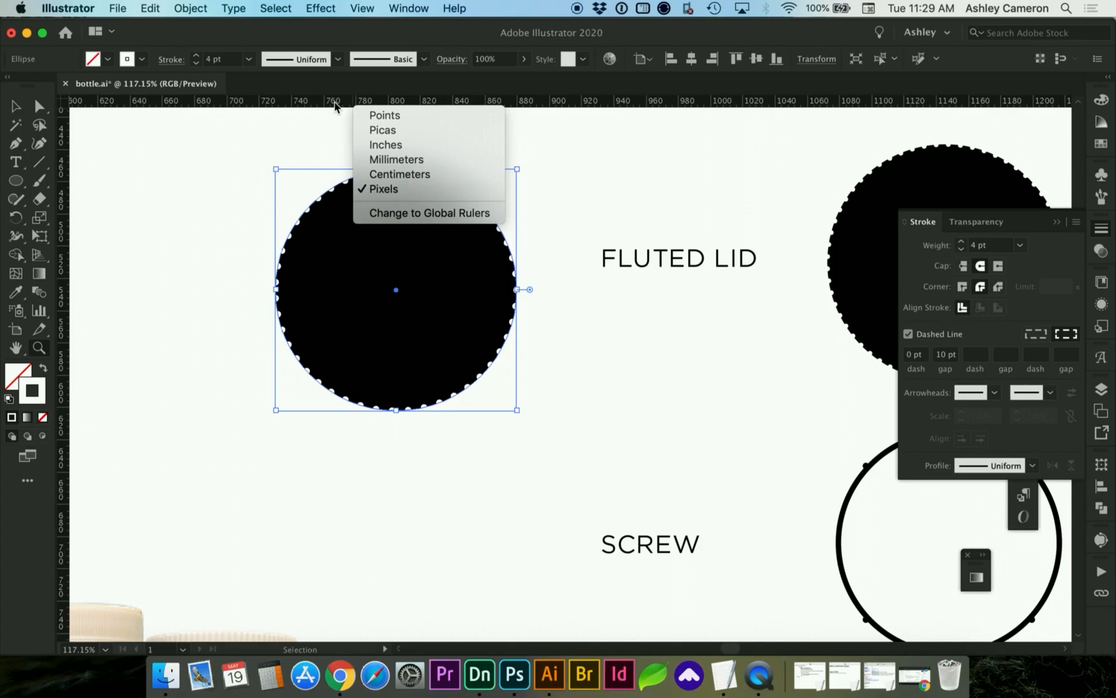
click(334, 102)
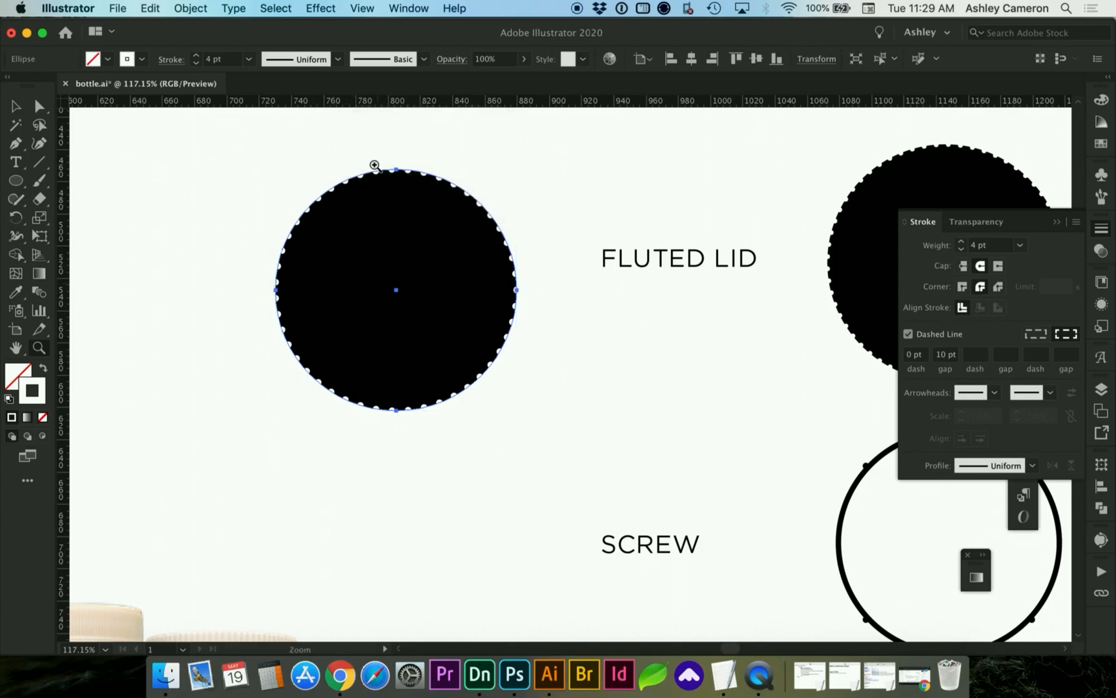
key(v)
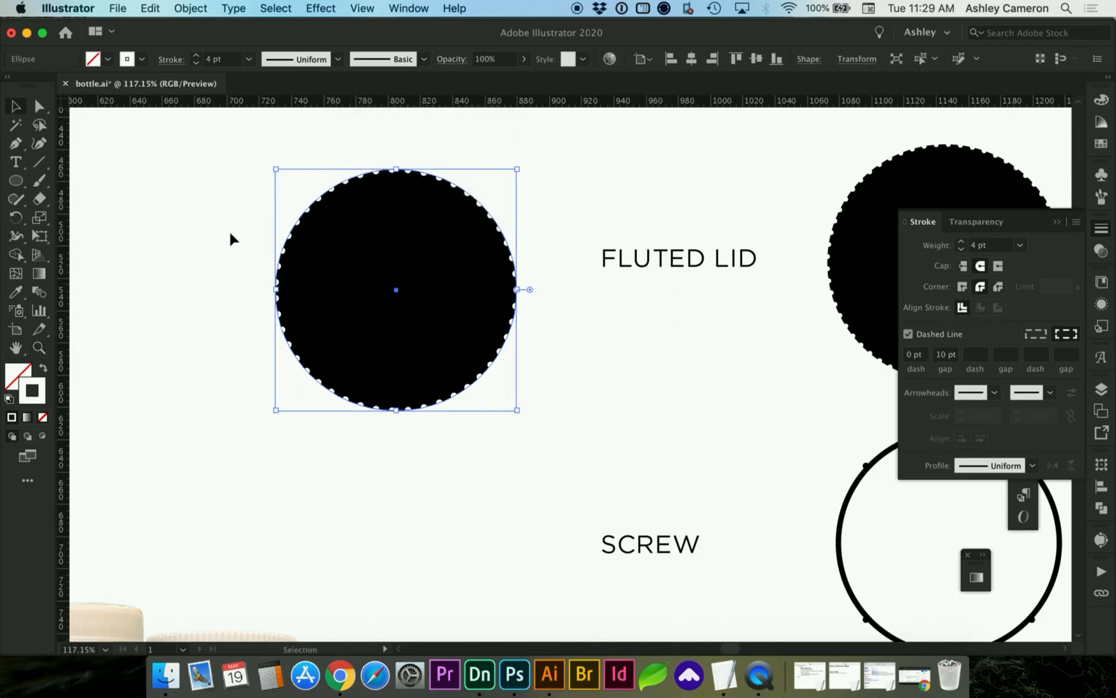
Select both stacked circles of the new lid and place a duplicate of them to the left of the original.
click(223, 271)
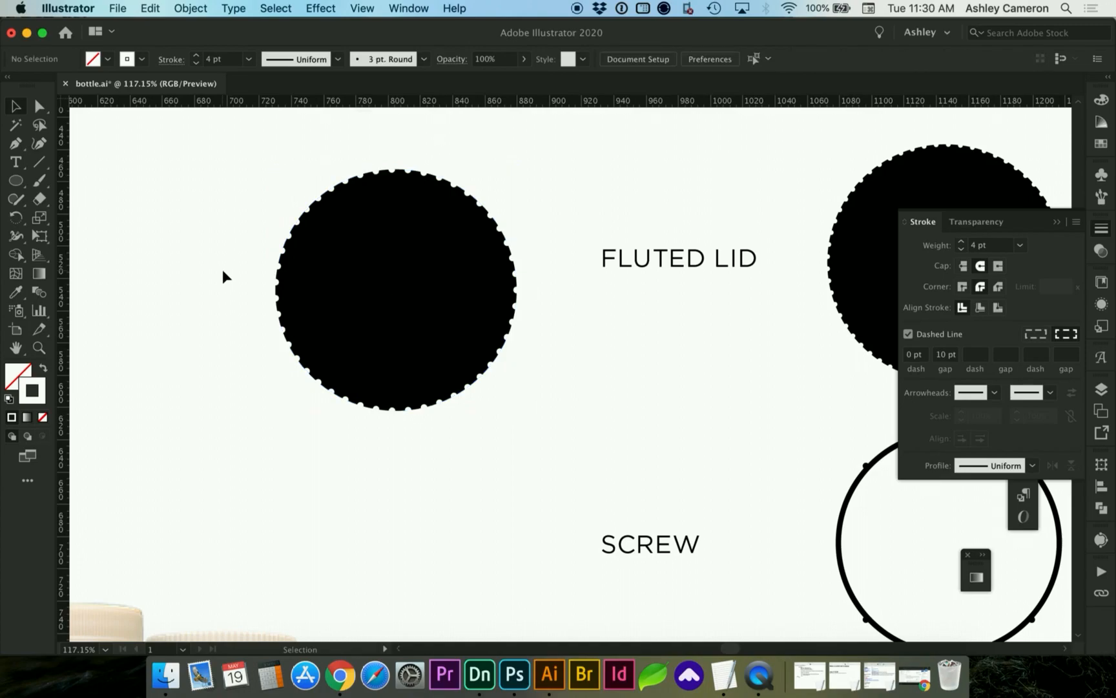
click(519, 168)
scroll(519, 173, down, 3)
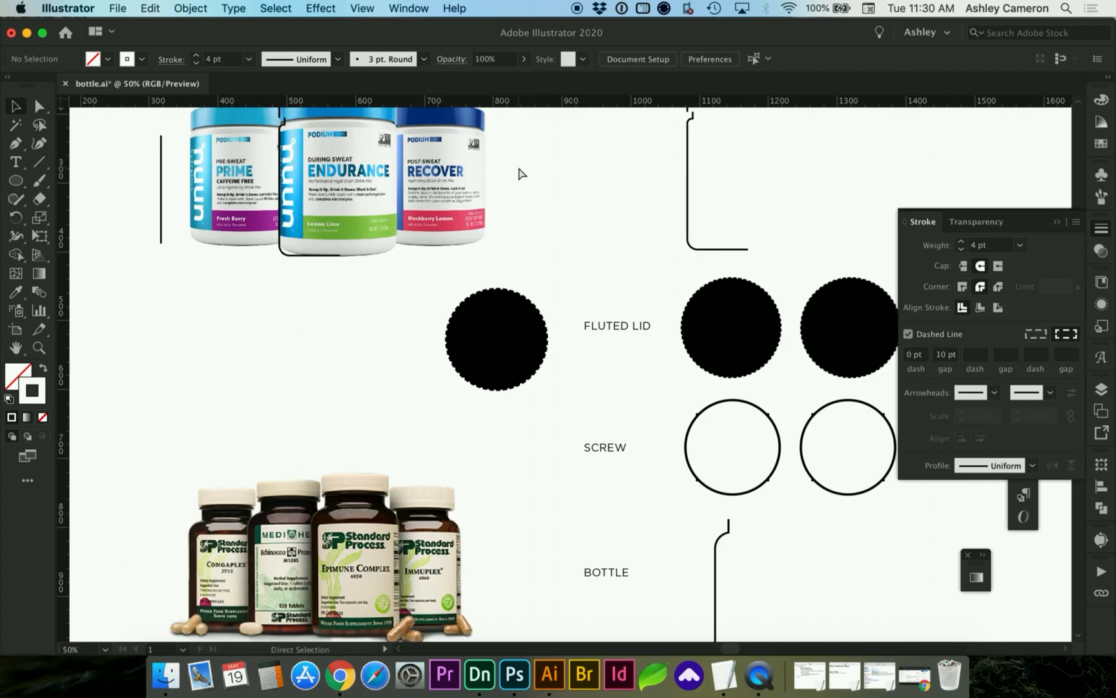
drag(423, 288, 567, 425)
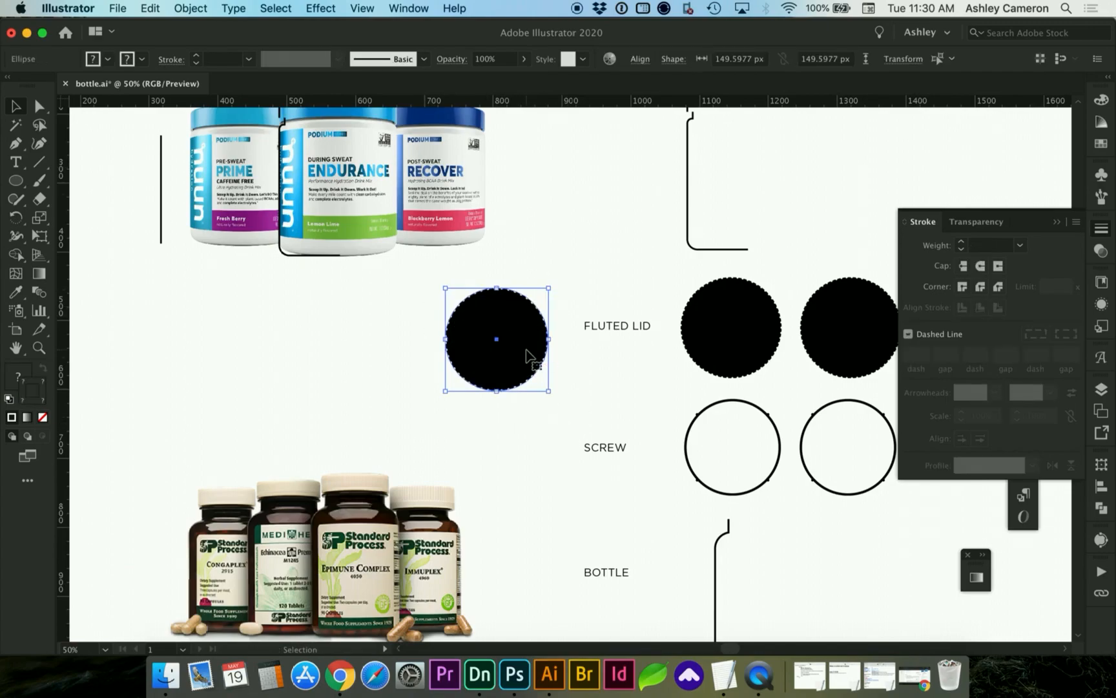
scroll(526, 353, right, 3)
scroll(526, 354, down, 1)
drag(461, 318, 340, 307)
Expand the appearance of the duplicated circles, and expand their fill and stroke into shapes.
key(z)
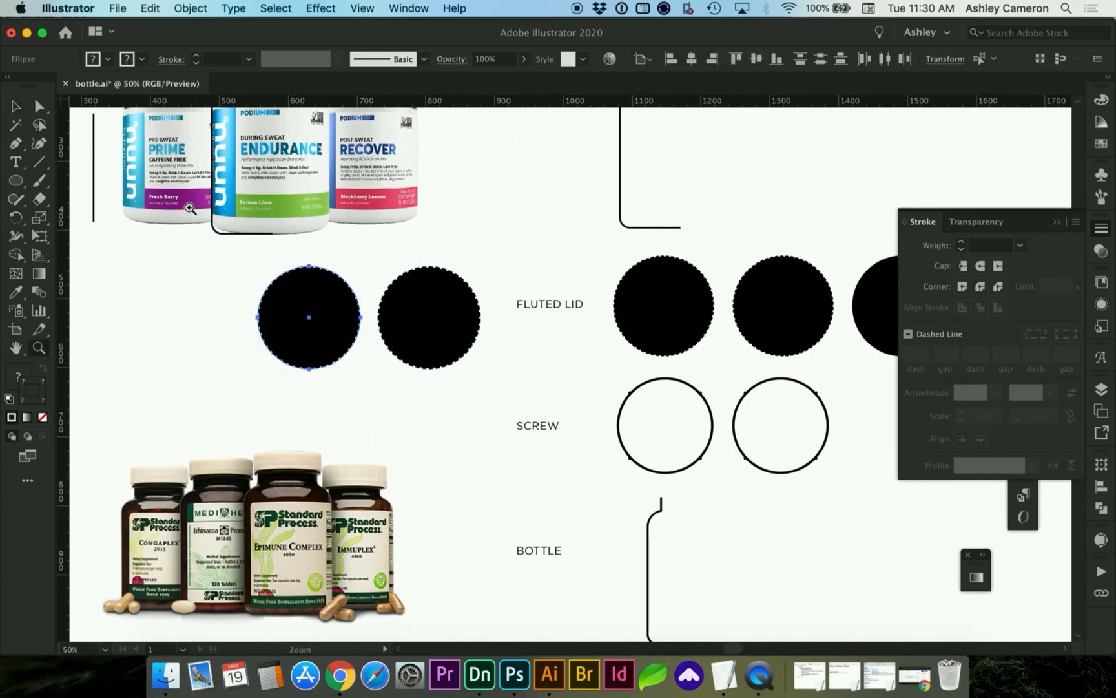
drag(448, 295, 474, 366)
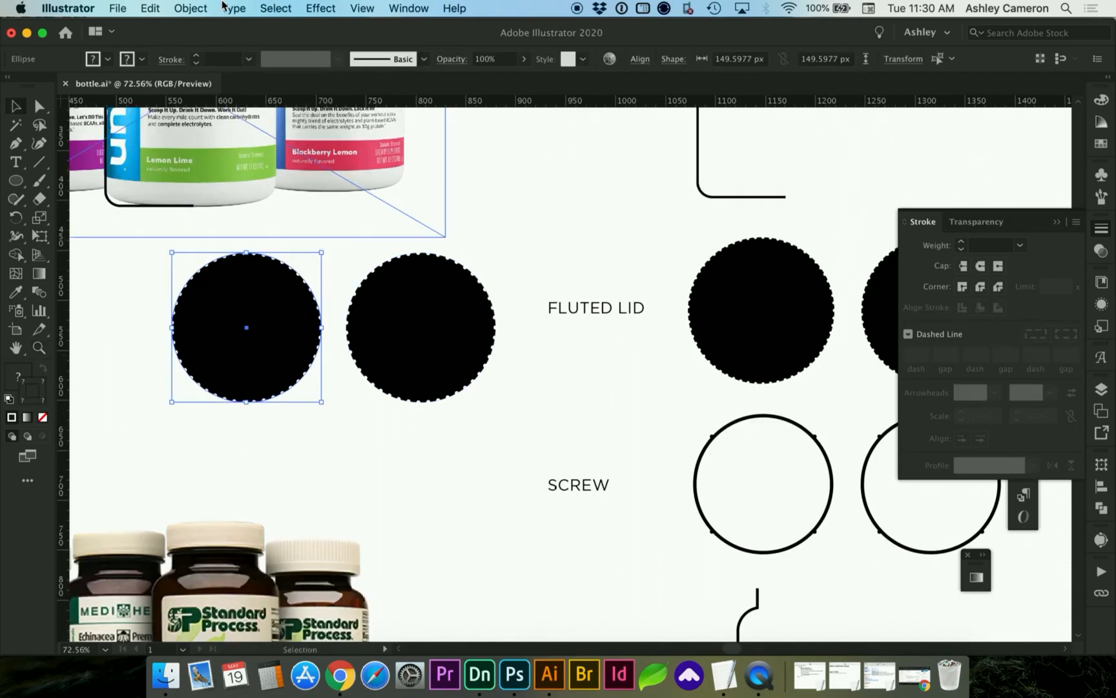
click(197, 10)
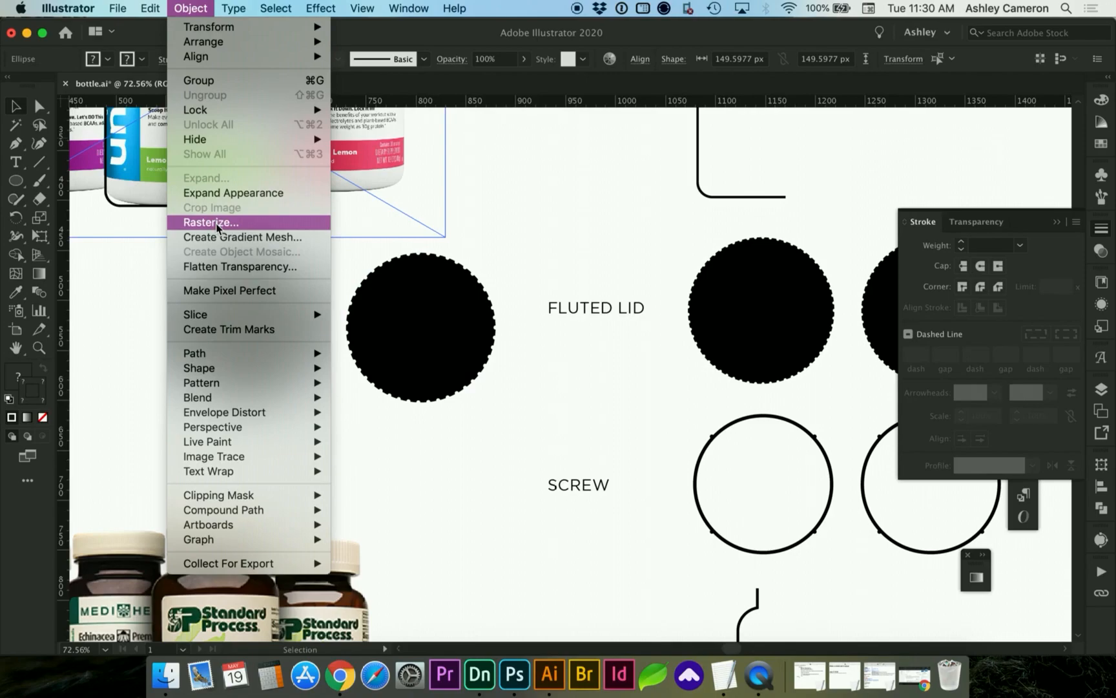
click(213, 193)
click(191, 9)
click(204, 178)
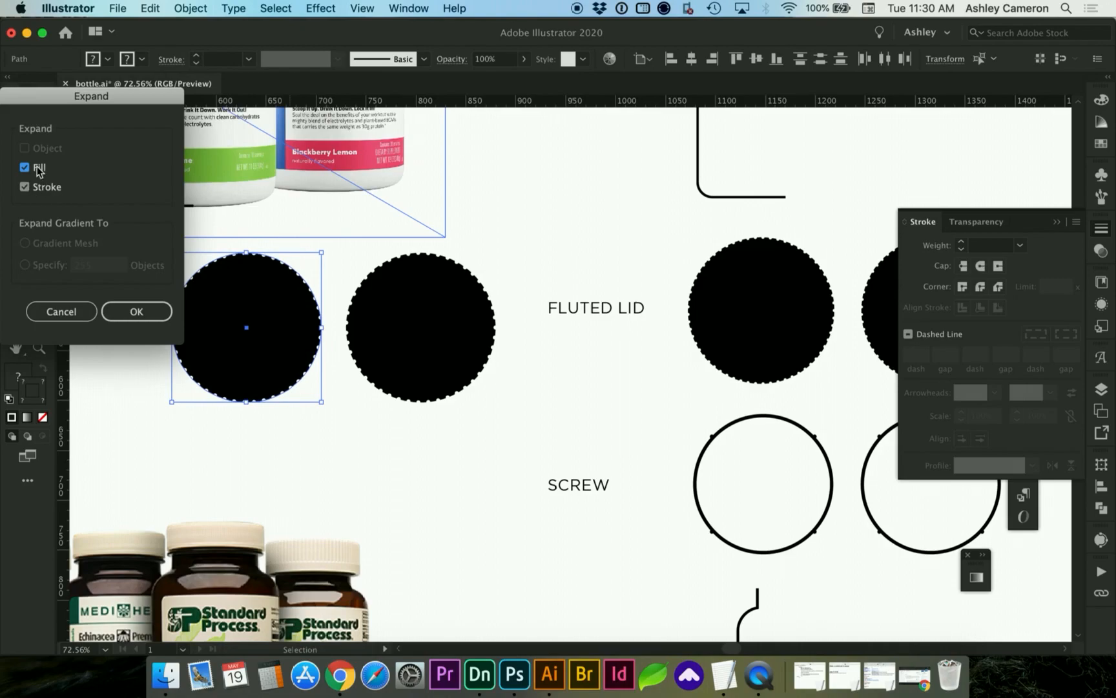
click(134, 312)
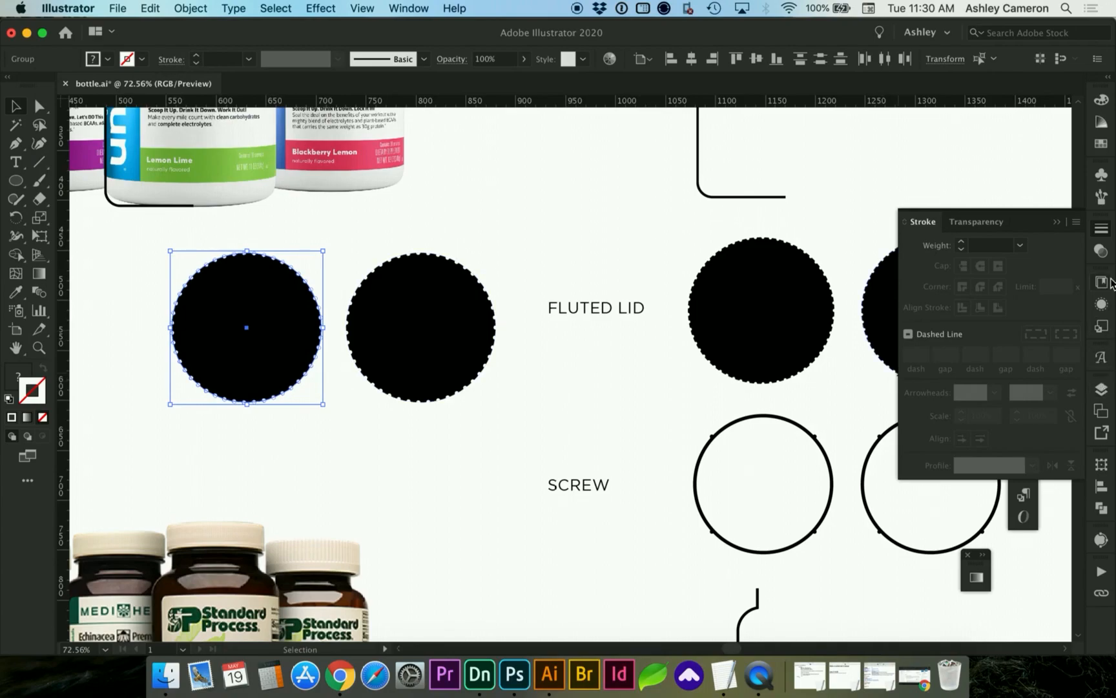
Cut the expanded white dots out of the duplicated black circle with the Pathfinder's Minus Front.
click(1101, 510)
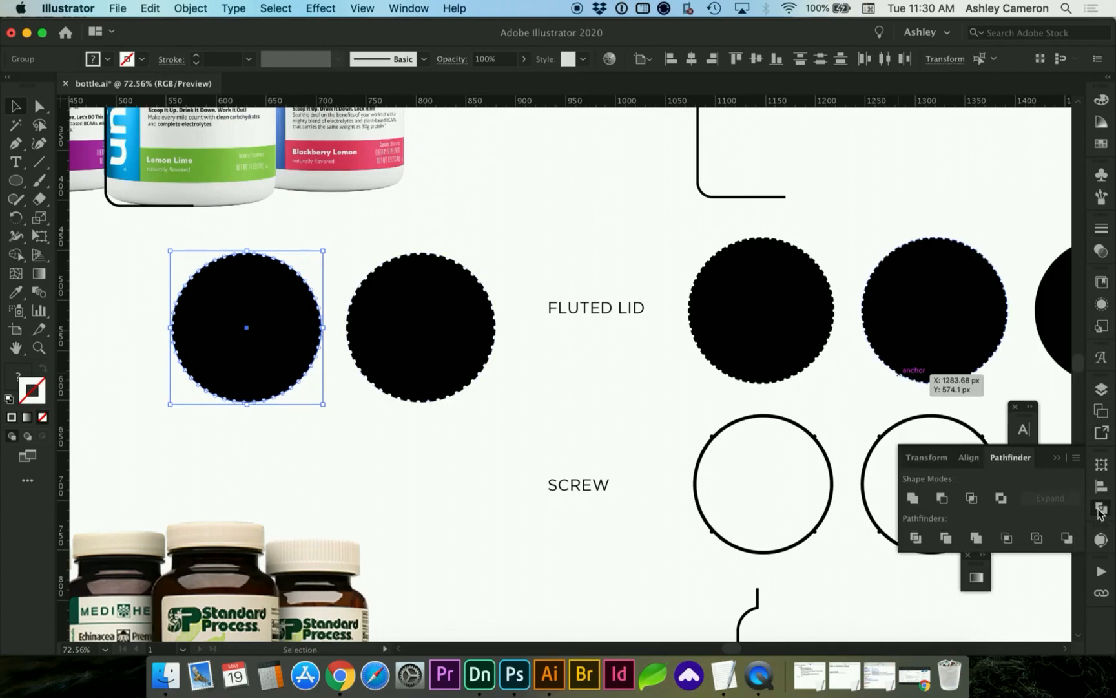
click(408, 8)
click(1040, 477)
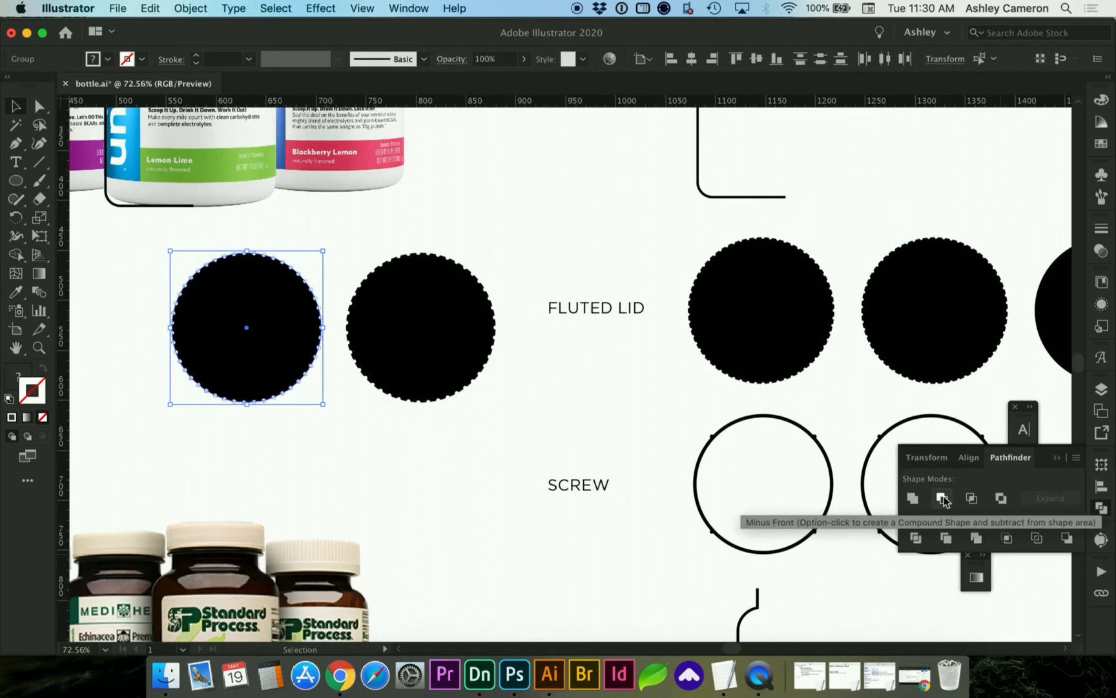
click(944, 500)
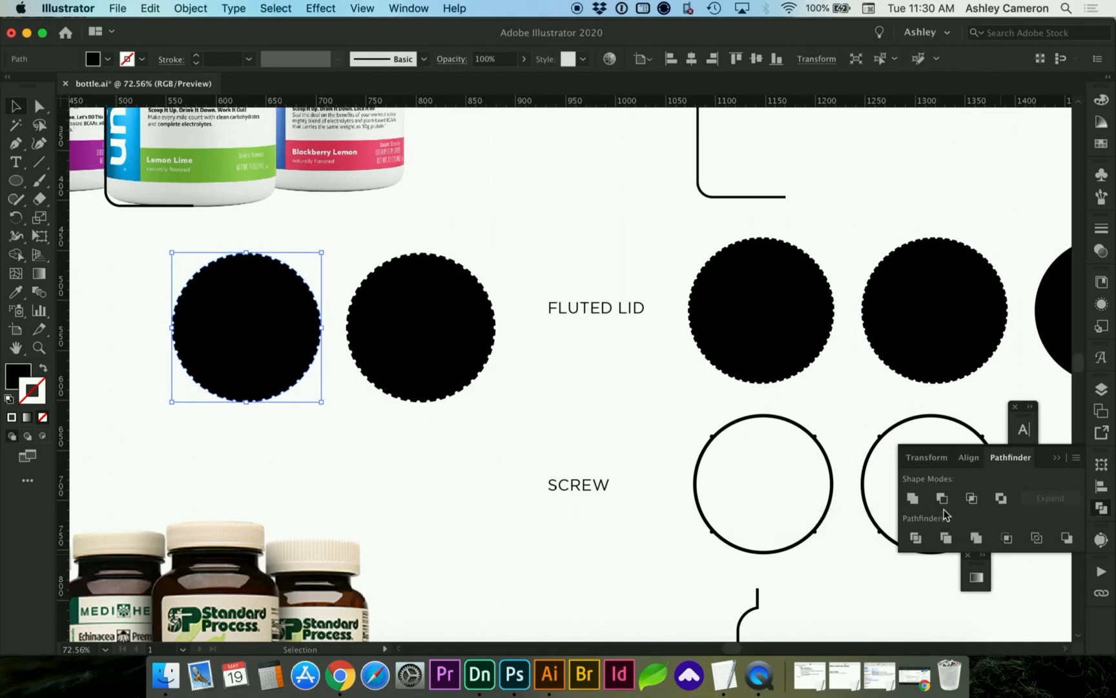
Examine the fluted edge of the cut circle up close, including its anchor points, and keep the whole shape selected.
click(330, 446)
key(z)
drag(124, 234, 585, 460)
key(v)
click(354, 331)
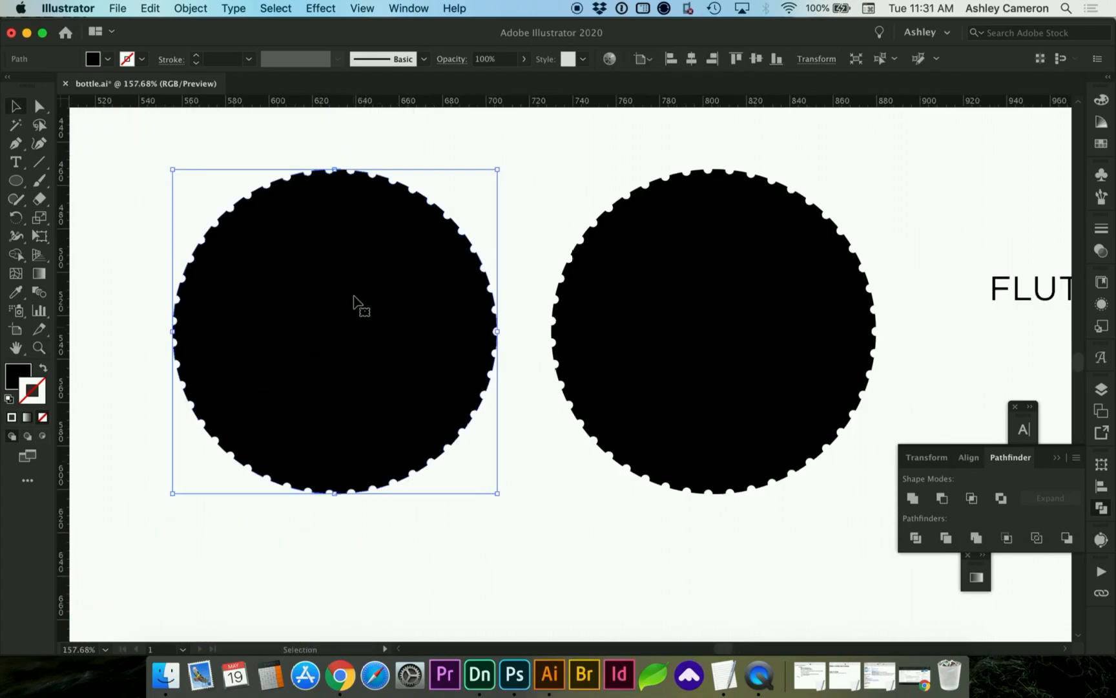
key(a)
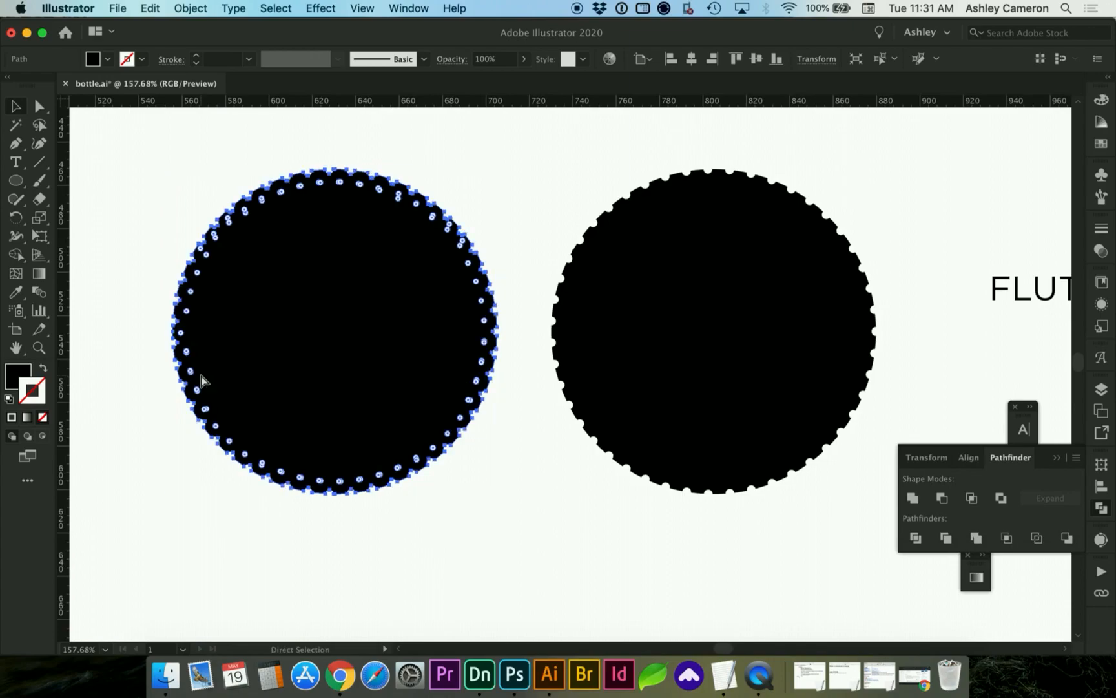
key(v)
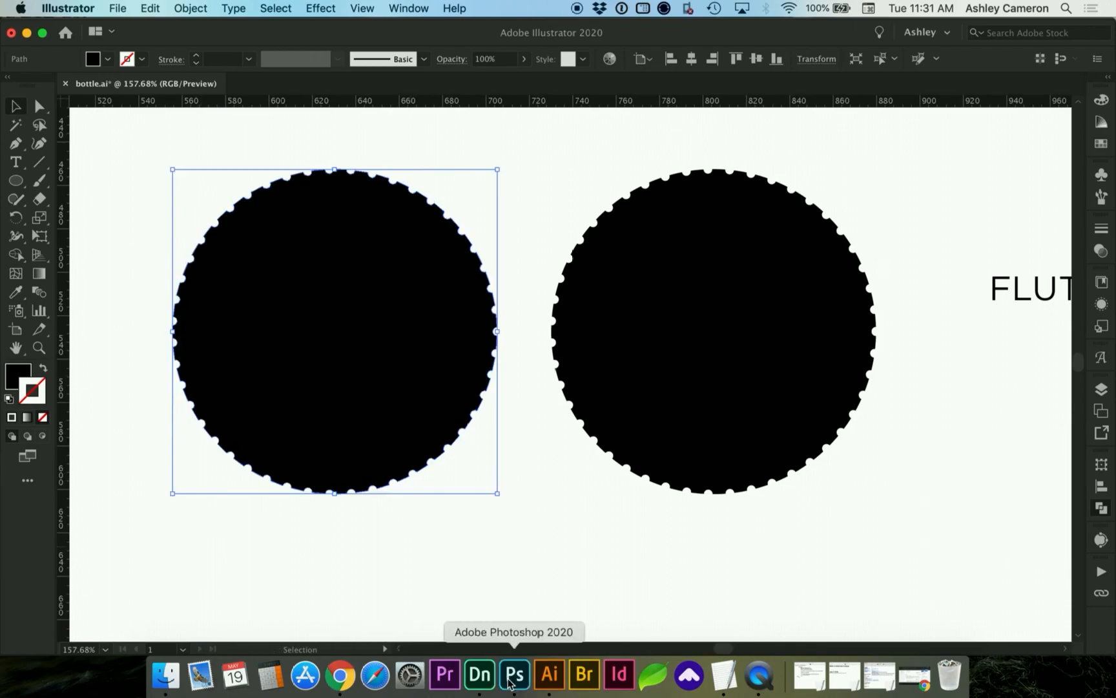
Switch to Photoshop, show the extras and layers of supplement-jar.psd, and choose the 3D workspace.
click(514, 675)
key(super+h)
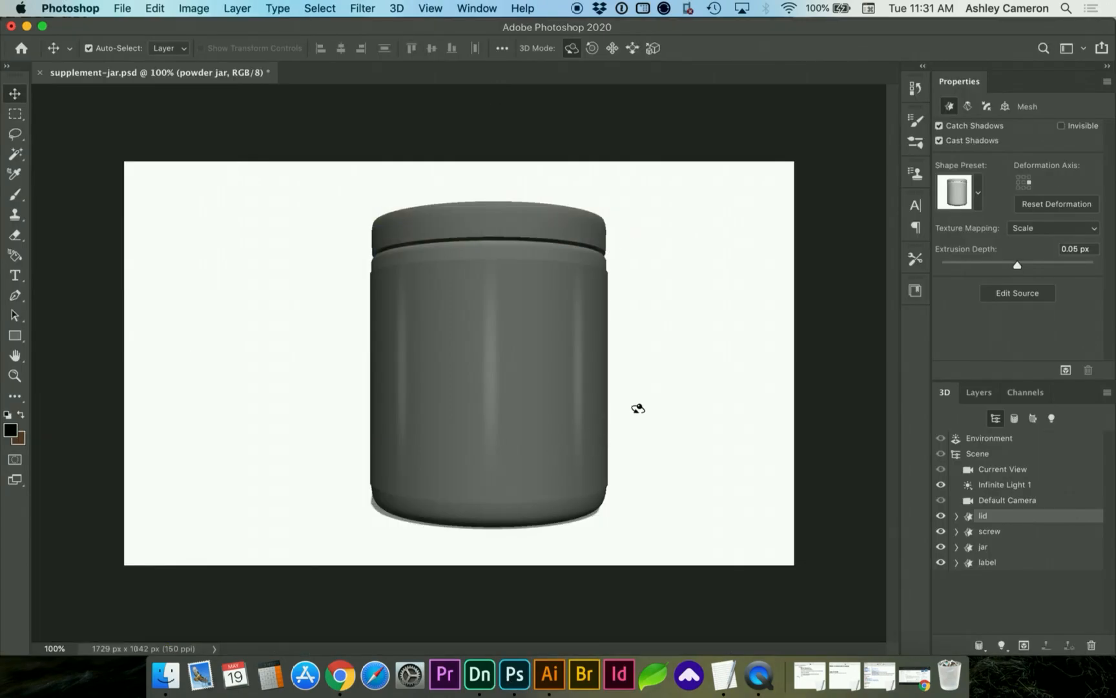
click(994, 397)
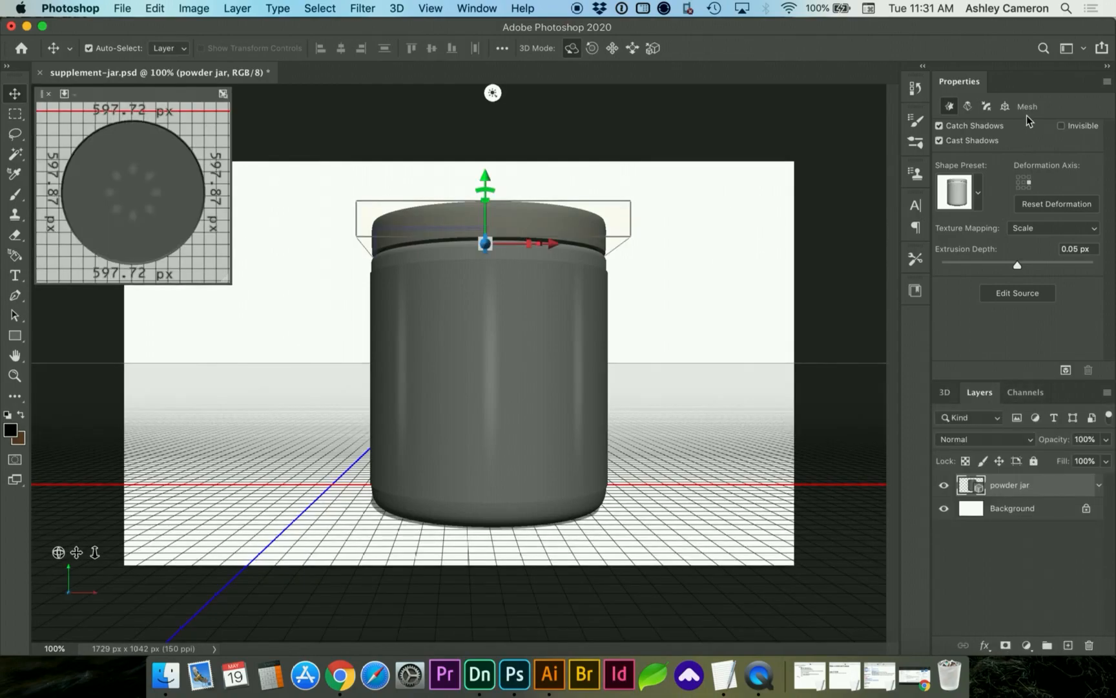
click(1084, 48)
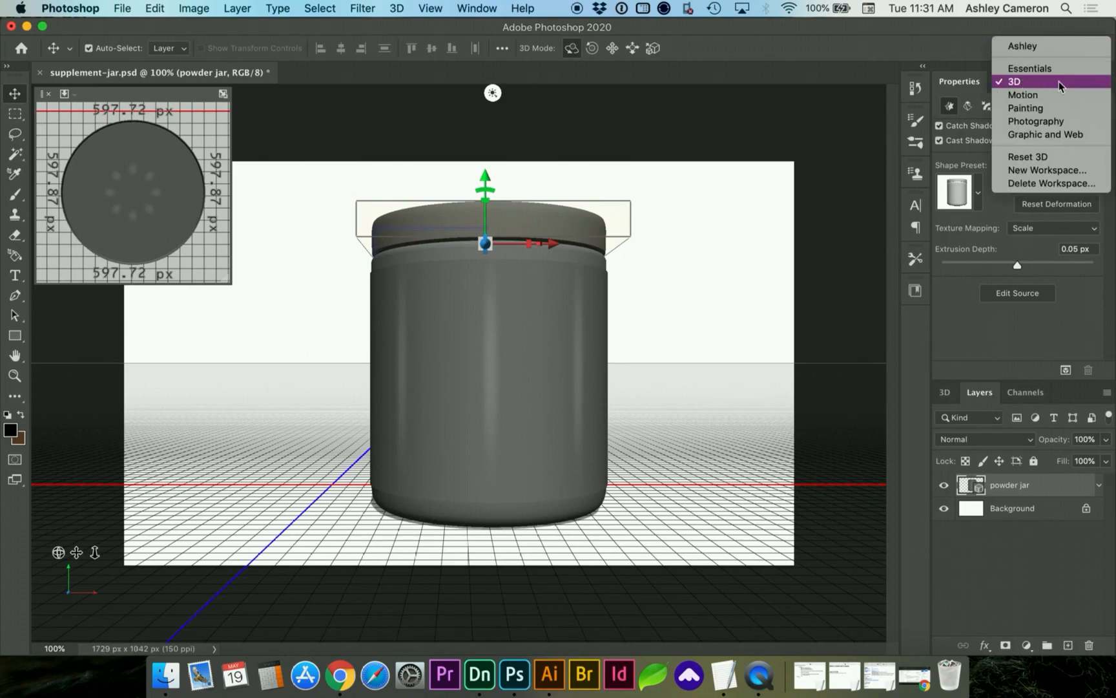
click(1038, 82)
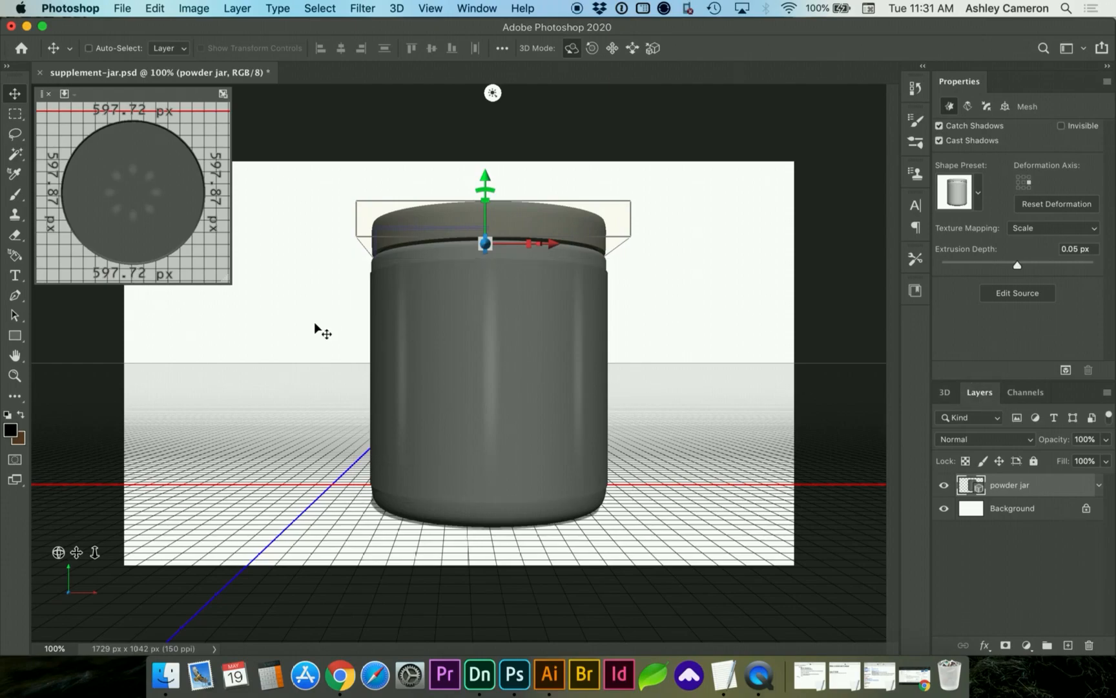
Paste the copied fluted circle into supplement-jar.psd as a Shape Layer and create a 3D Extrusion from it.
key(super+v)
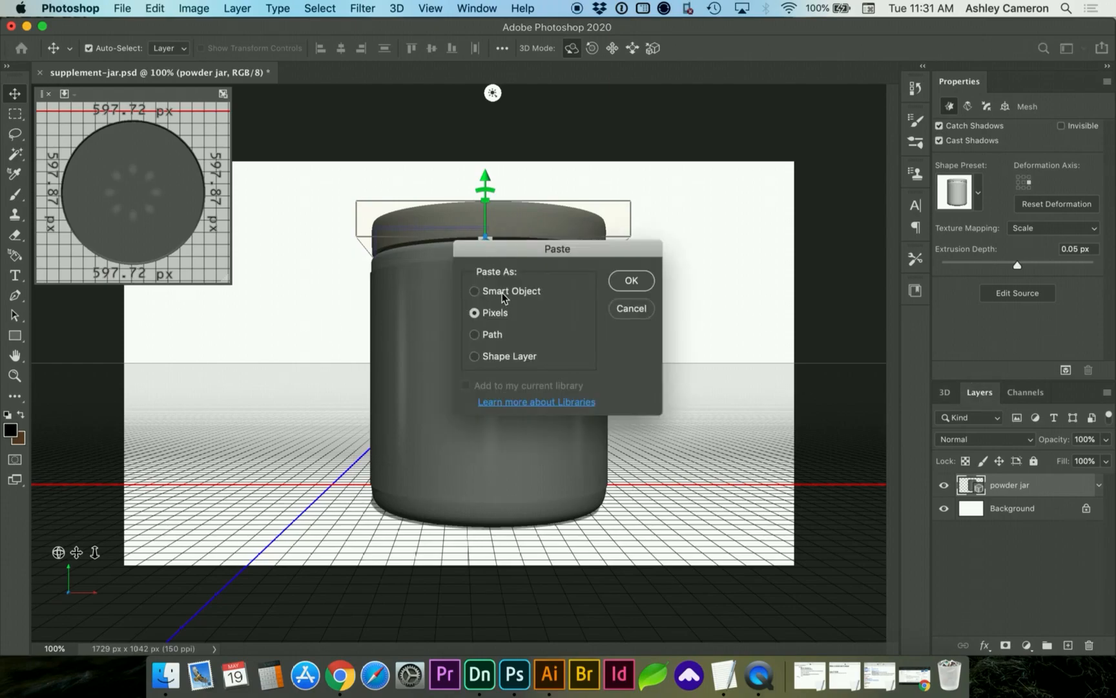
click(500, 359)
click(624, 282)
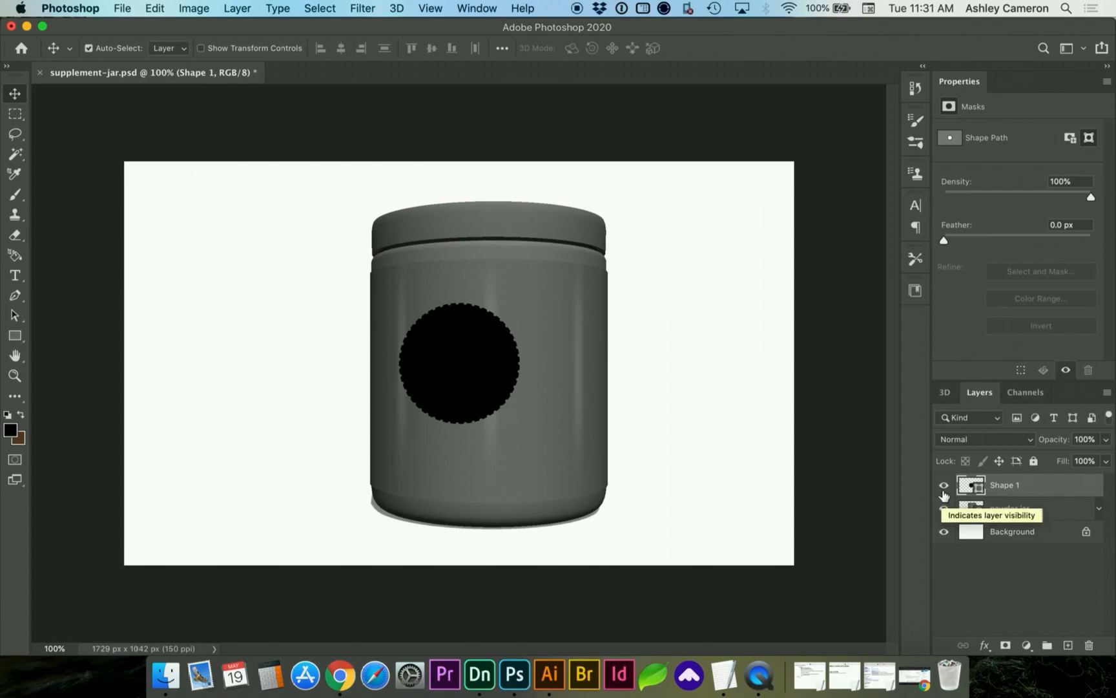
click(947, 396)
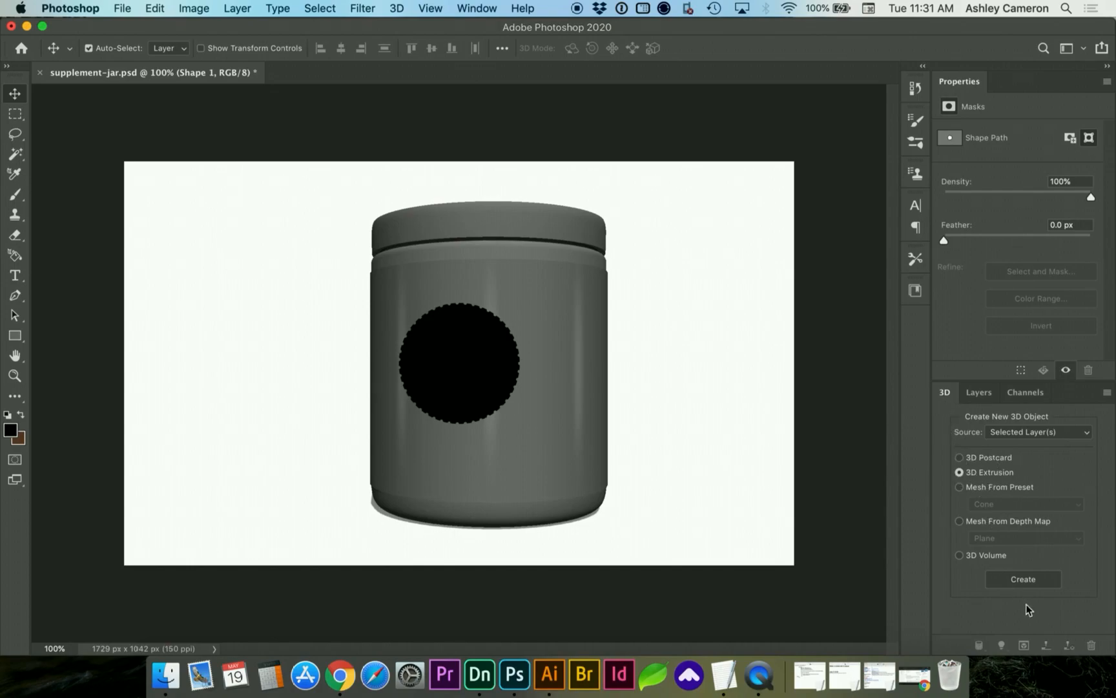
click(1022, 578)
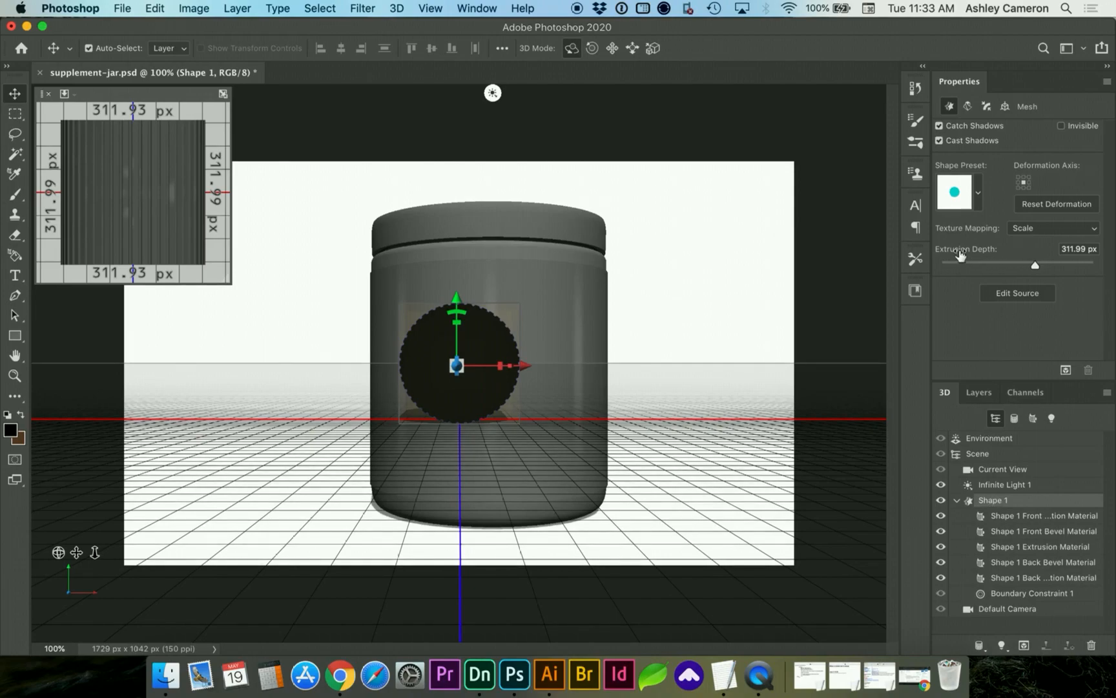
Set the fluted lid's extrusion depth to 65 px, judging its height against the bottle reference photo in Illustrator.
drag(1036, 268, 1021, 267)
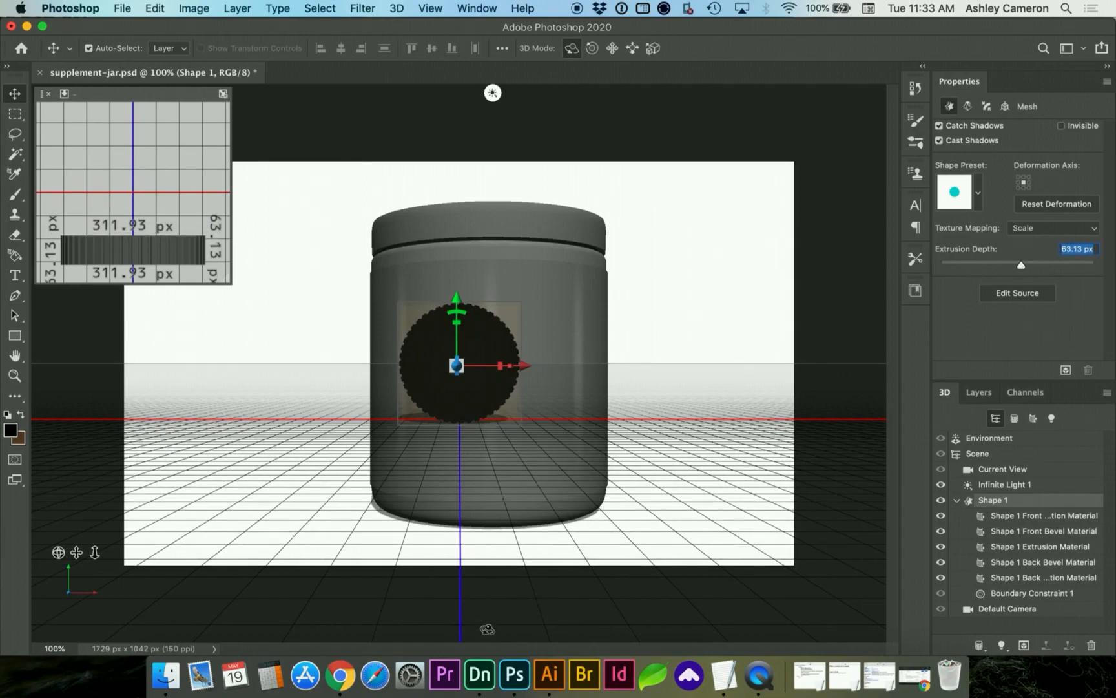
click(548, 675)
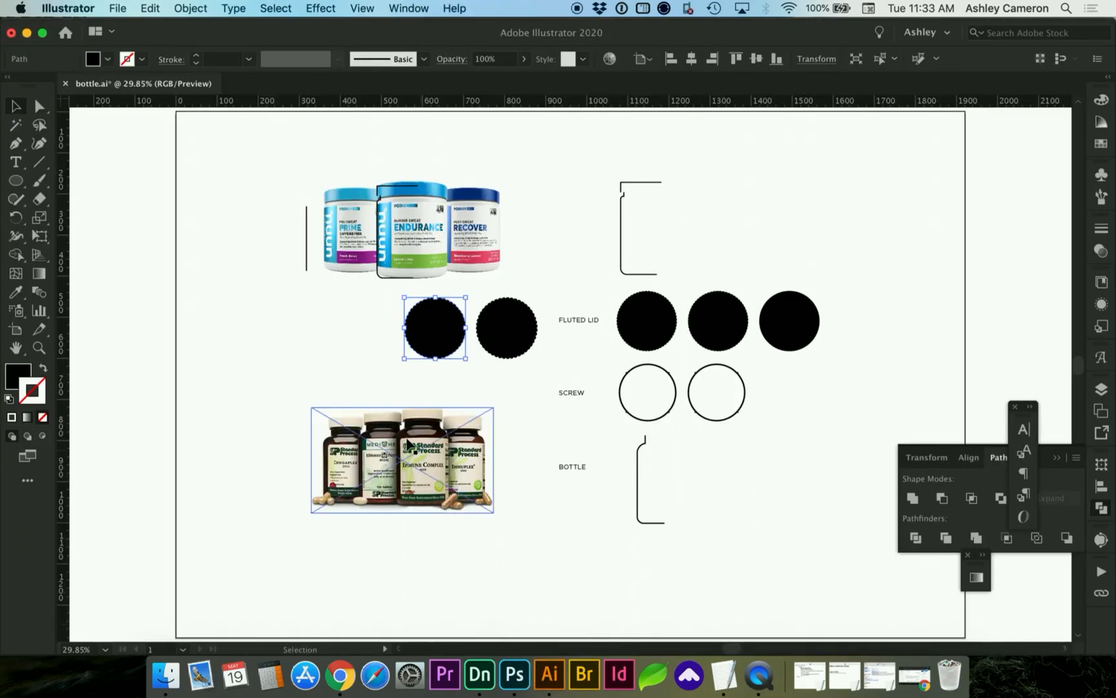
drag(300, 395, 562, 536)
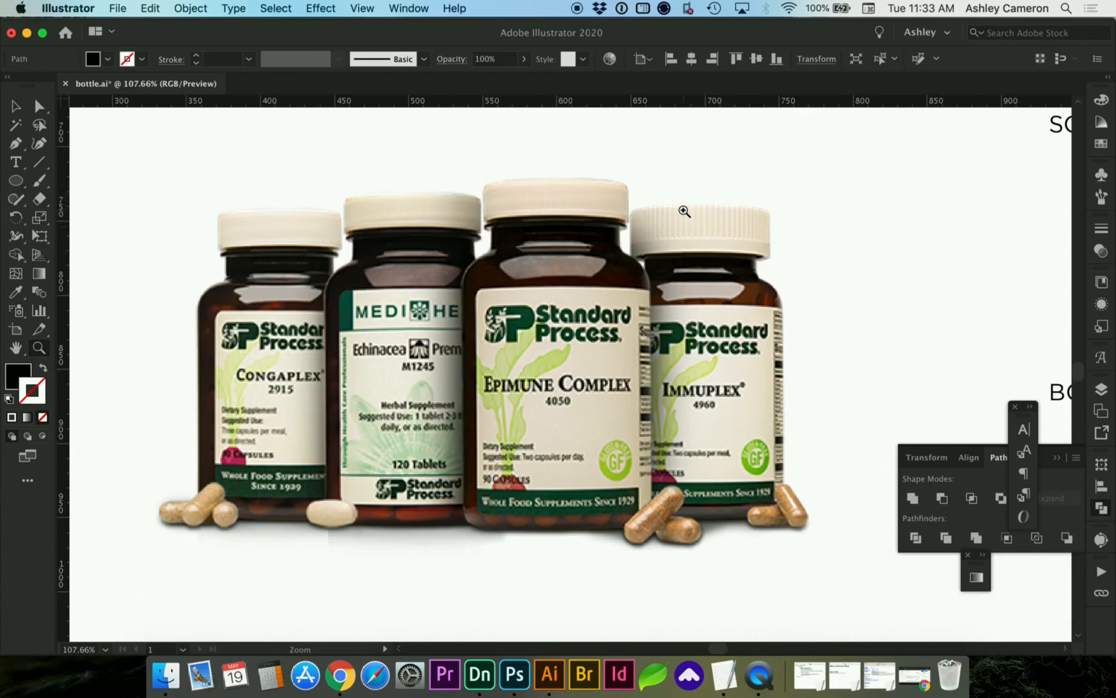
click(515, 682)
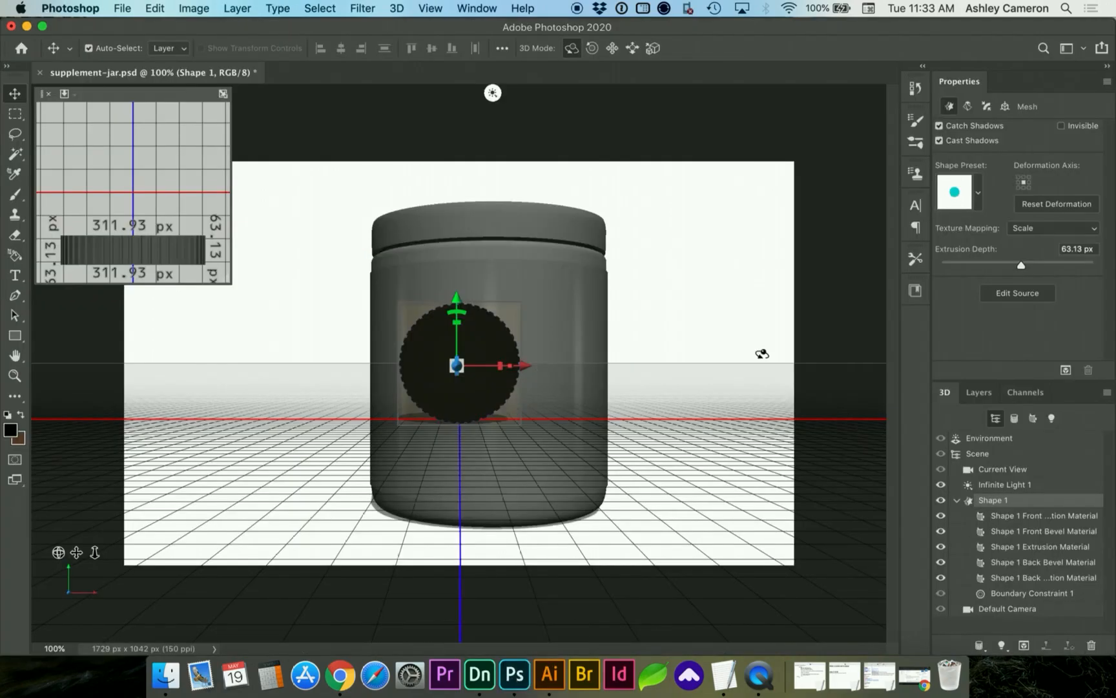
click(1072, 250)
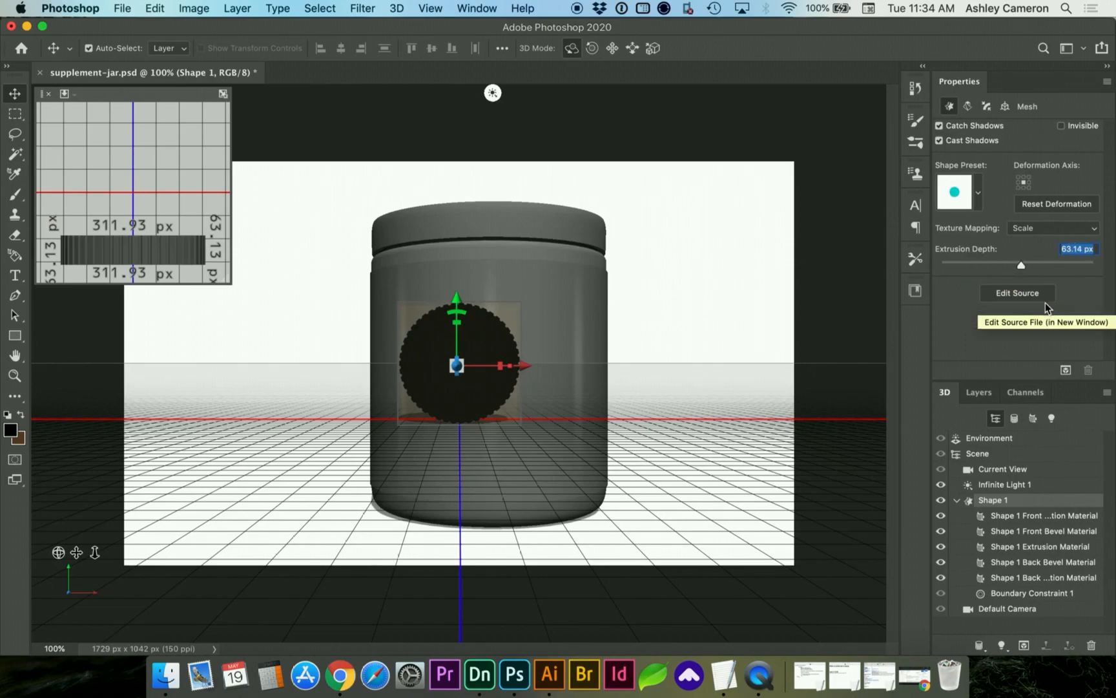
text(65)
key(Return)
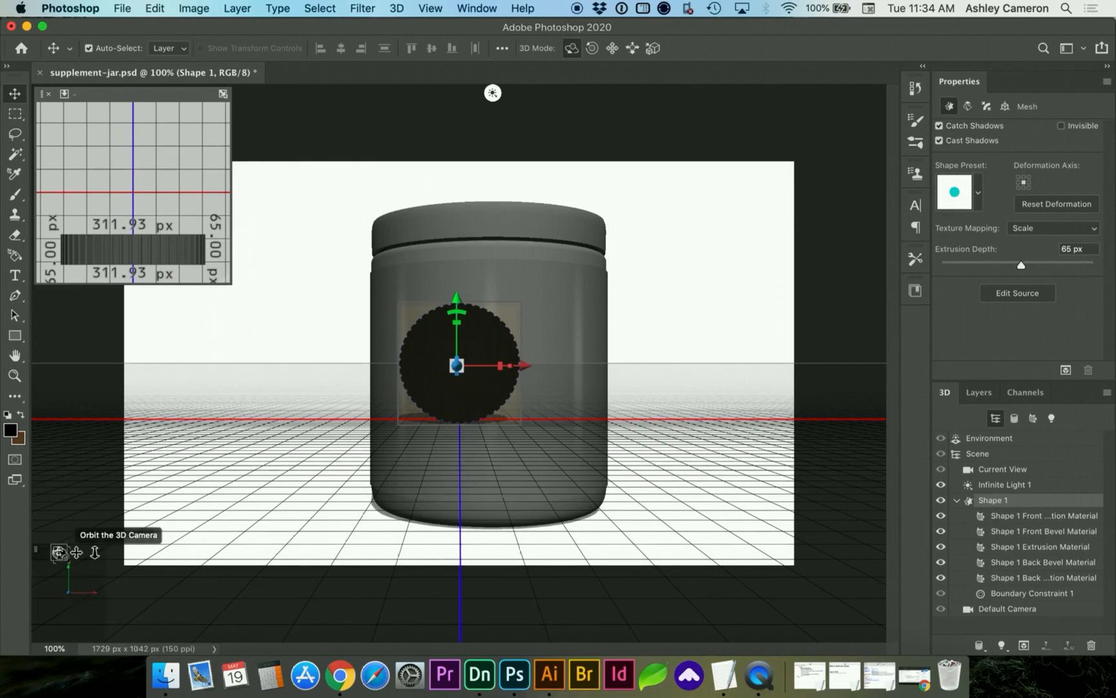
Rotate the extruded Shape 1 mesh to 90° about the X axis so the lid lies flat.
drag(56, 537, 74, 477)
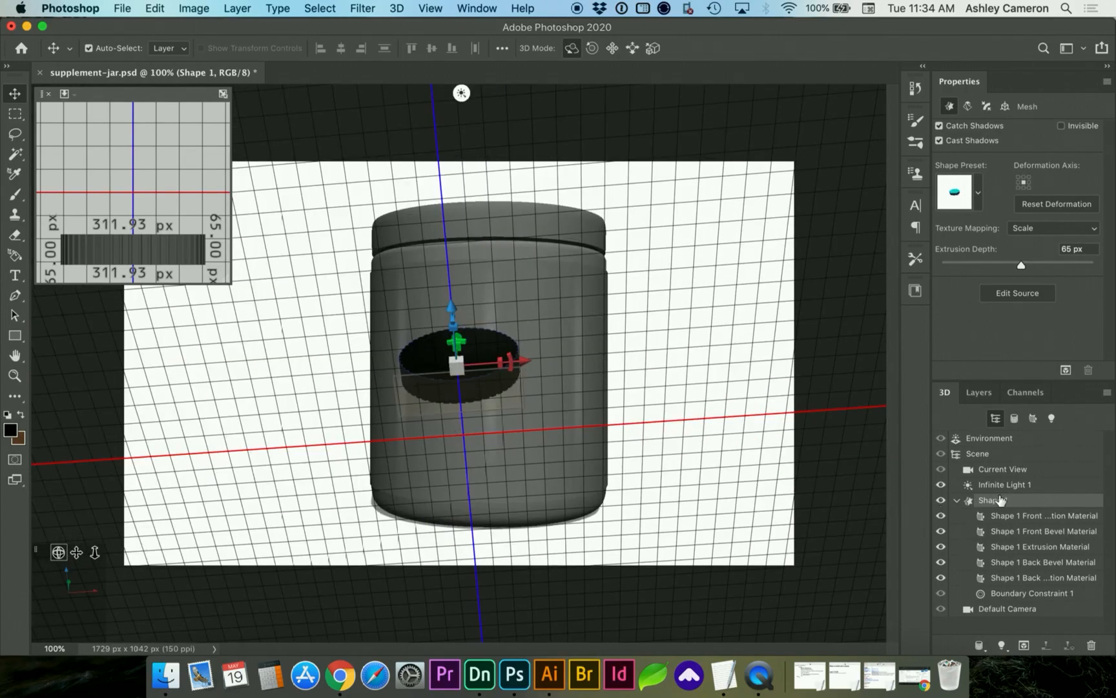
click(970, 613)
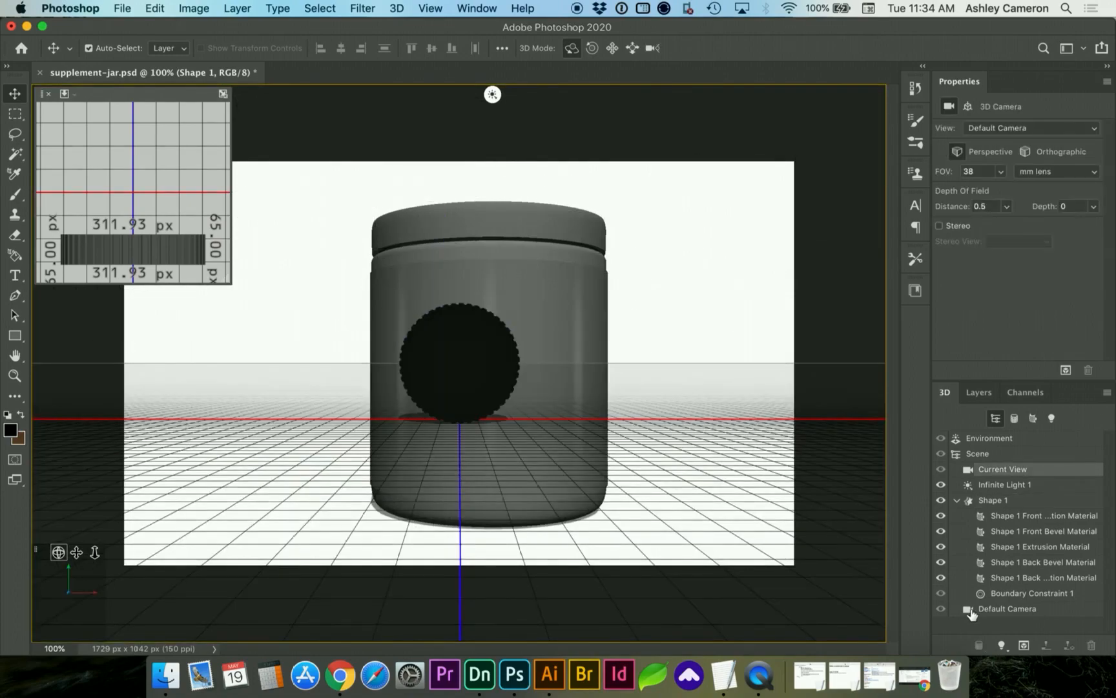
click(974, 612)
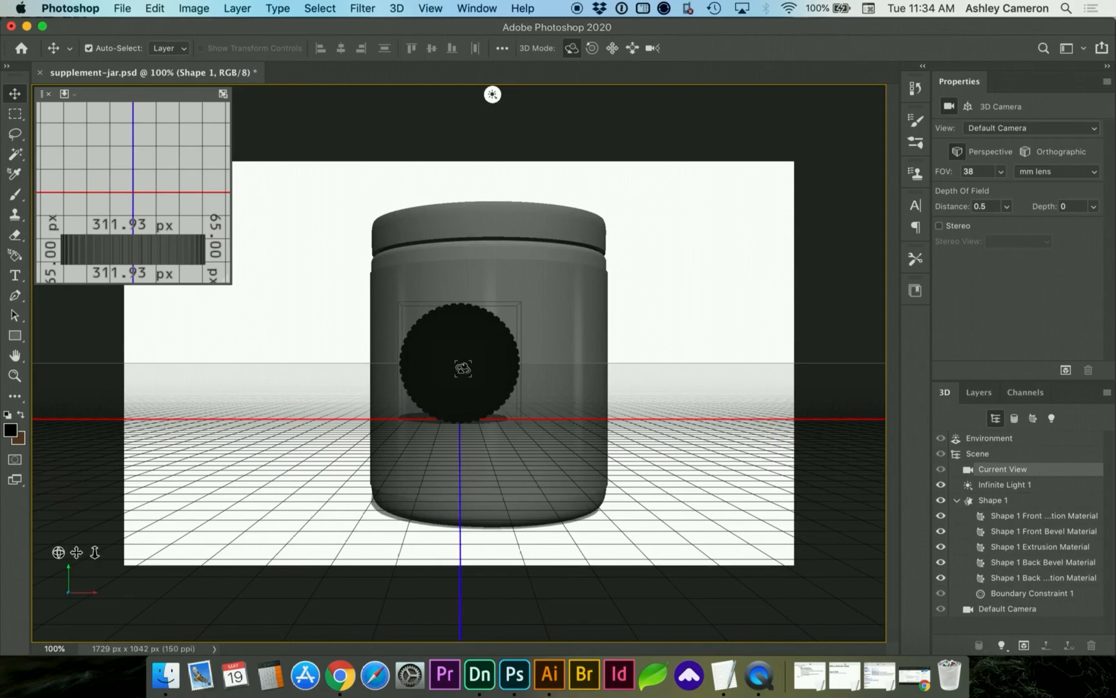
click(968, 106)
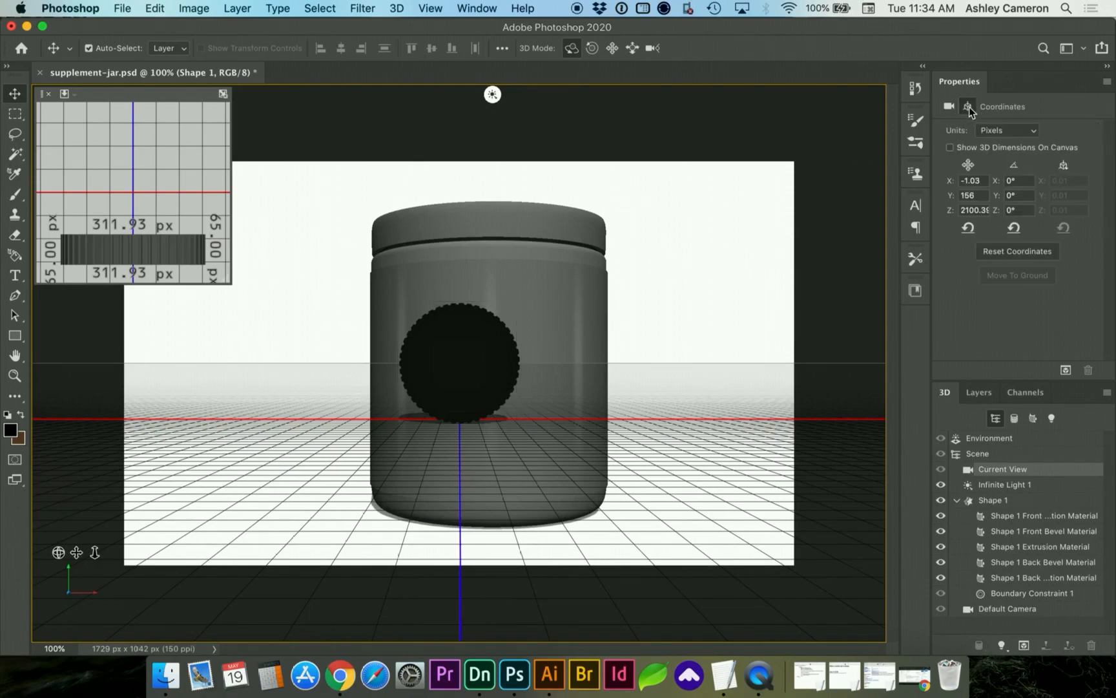
click(971, 502)
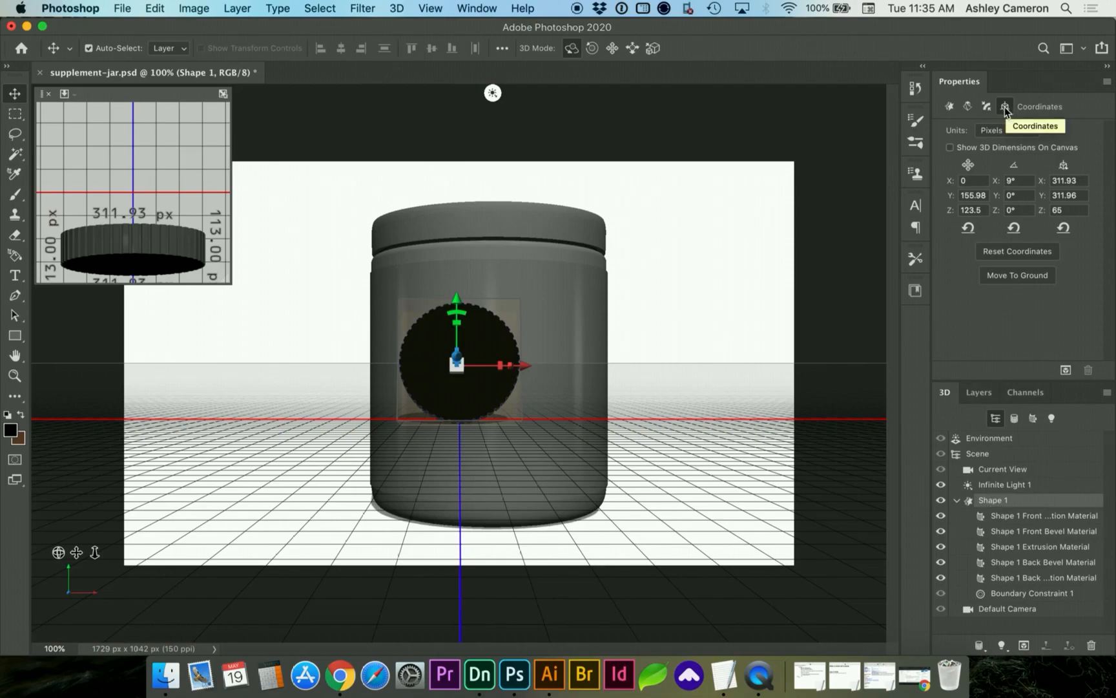
click(1011, 182)
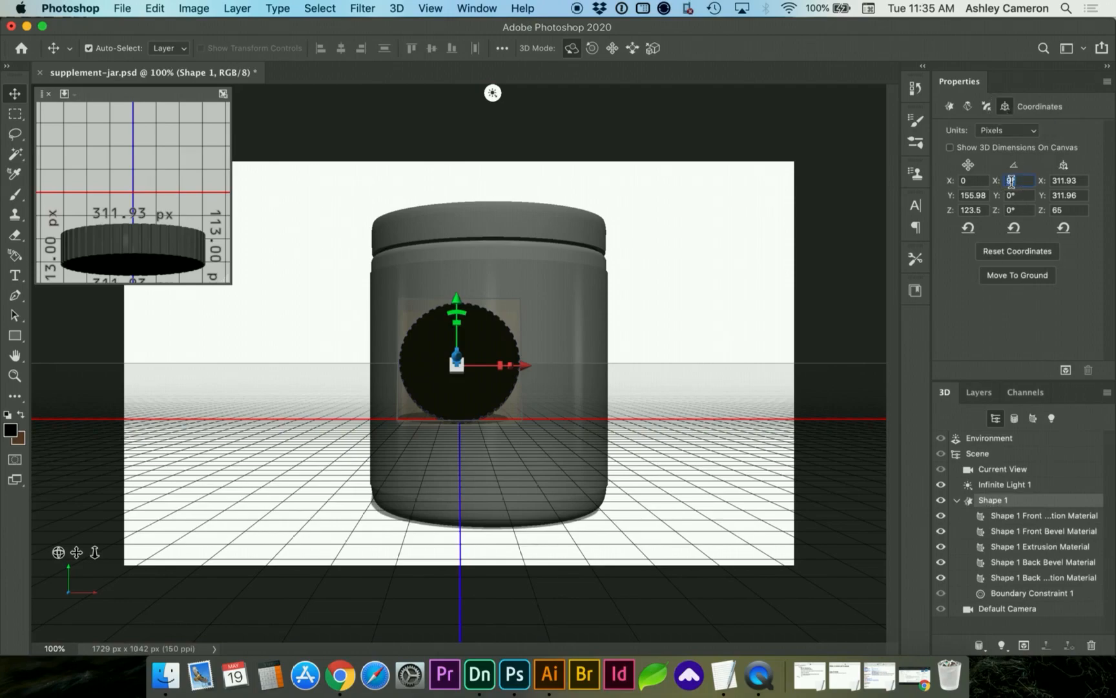
text(90)
key(Return)
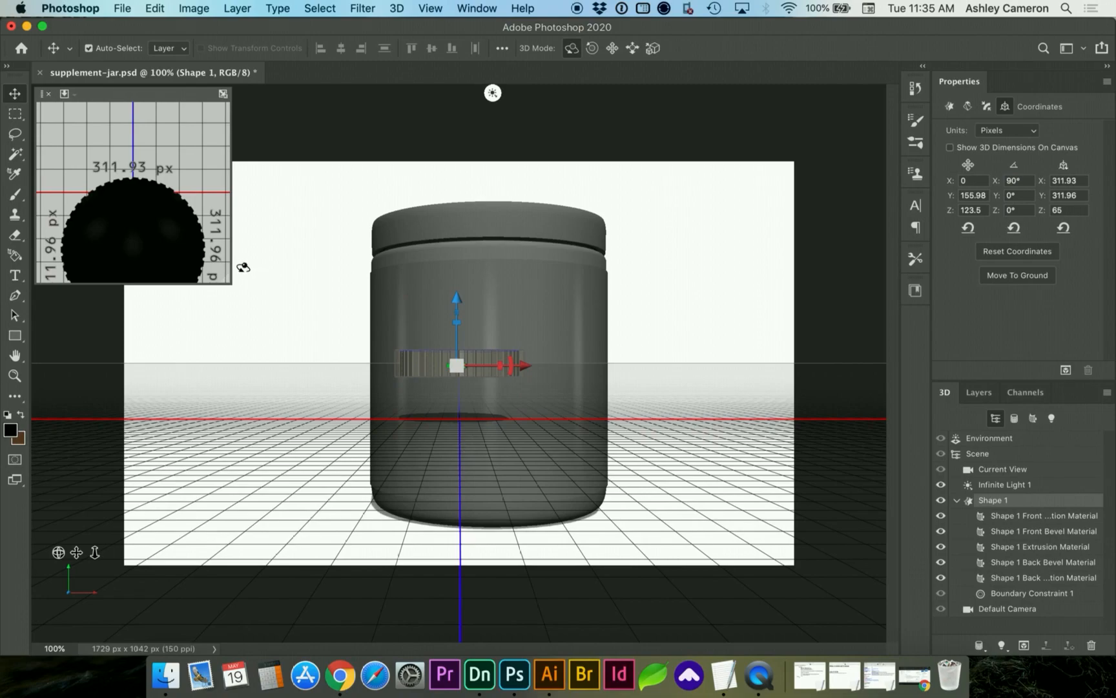
Check the lid in the 3D Secondary View, find its display option, and swap the main and secondary views back and forth.
drag(110, 207, 110, 163)
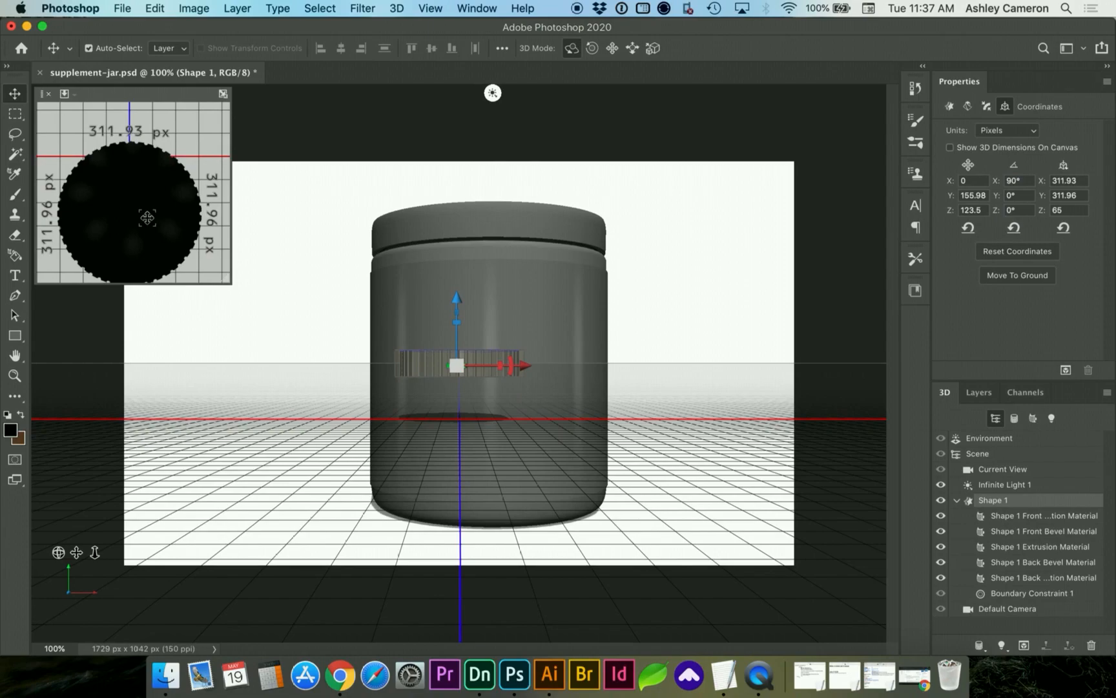
click(431, 7)
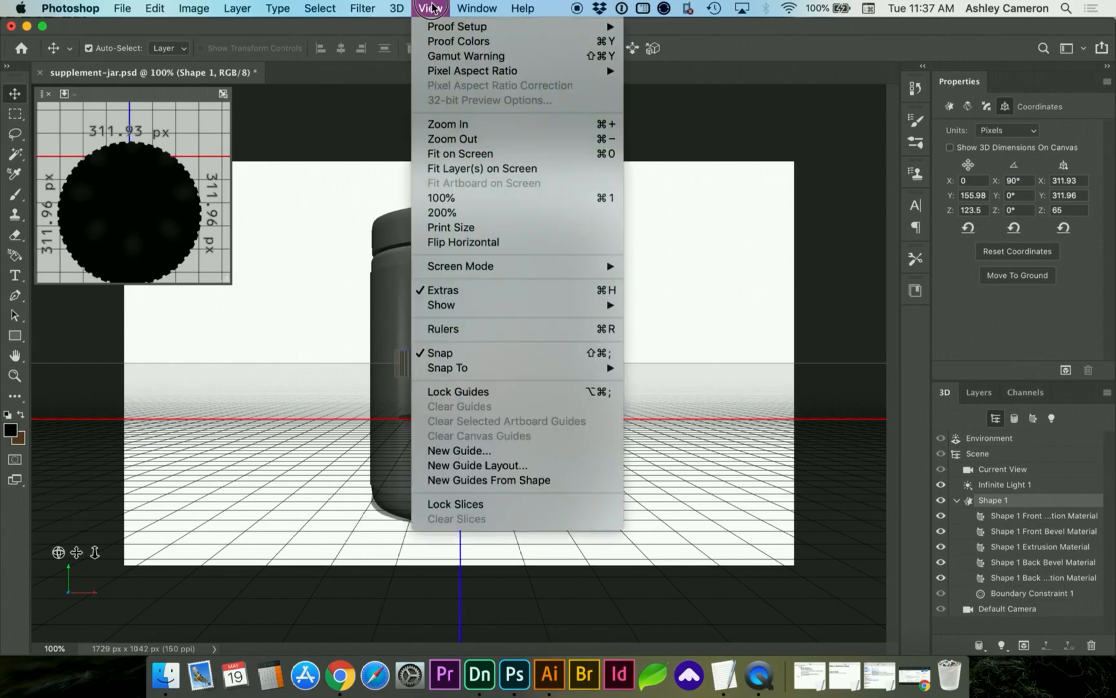
mouse_move(450, 270)
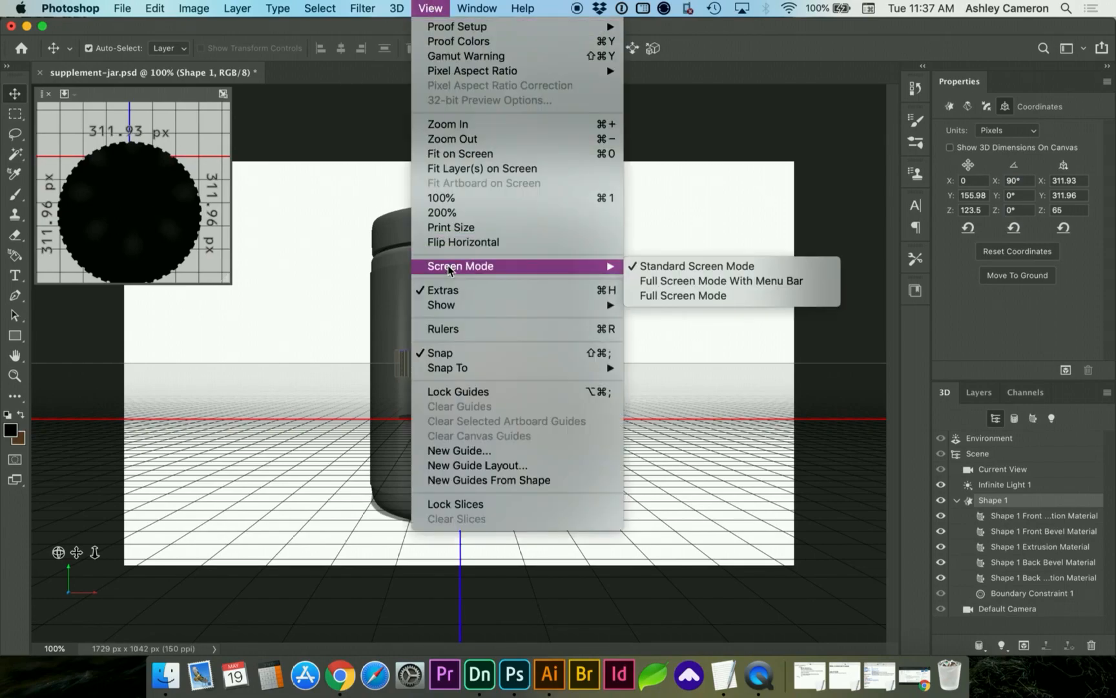
mouse_move(450, 311)
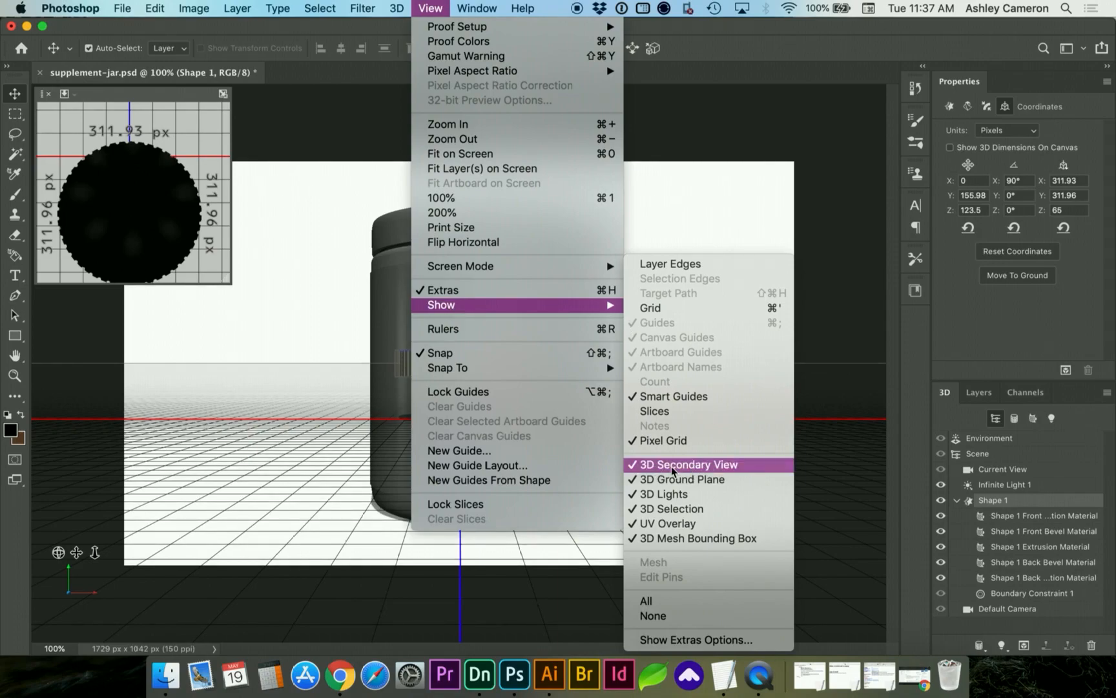
click(155, 93)
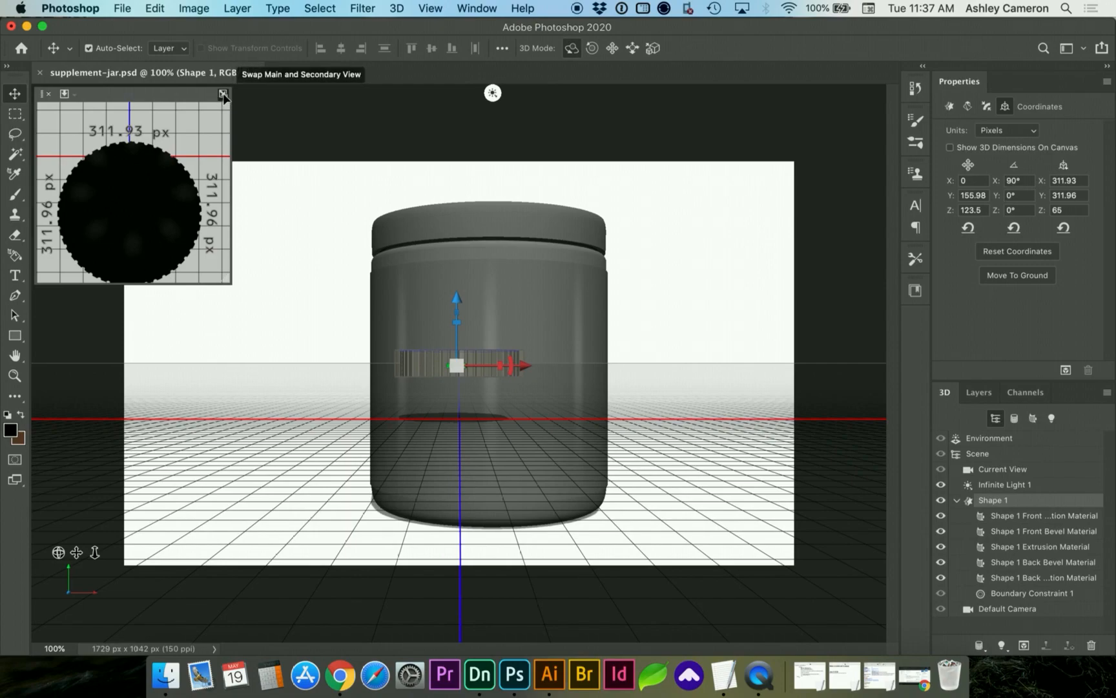
click(223, 95)
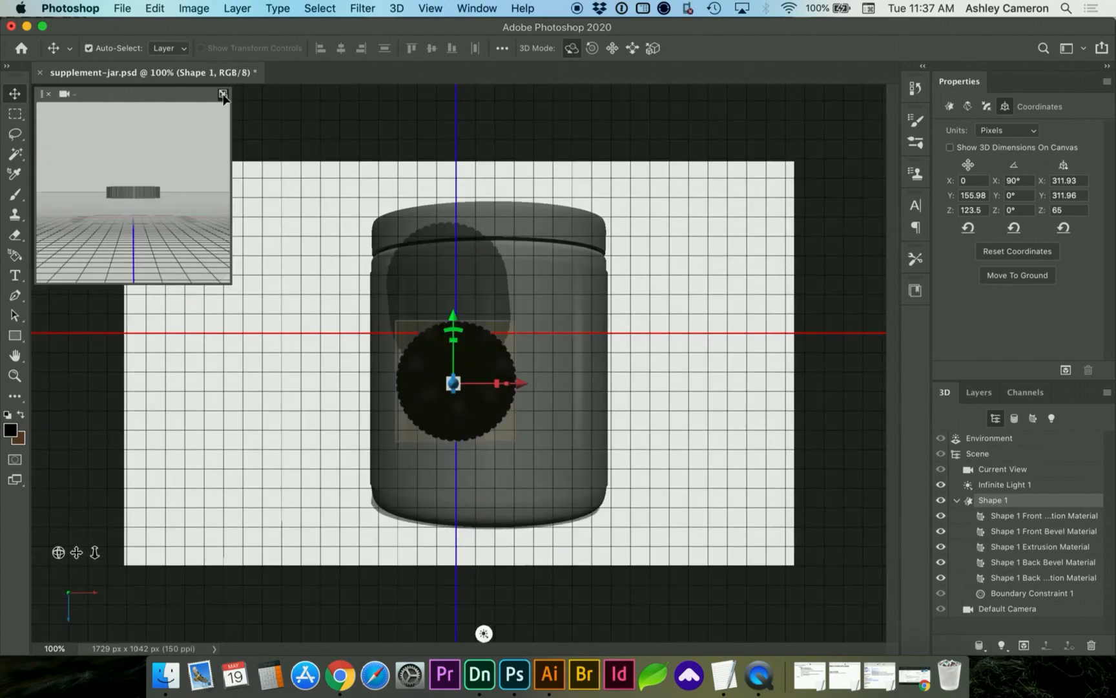
click(223, 95)
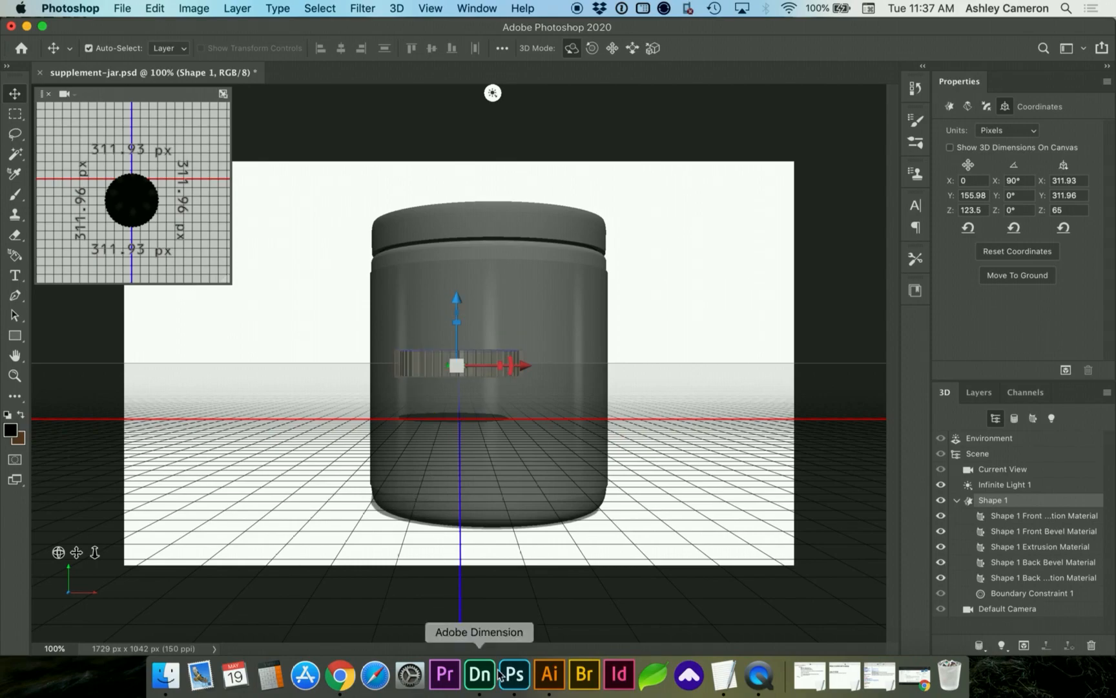
Switch to Illustrator and copy the smooth circle from the second fluted lid drawing in bottle.ai.
click(549, 674)
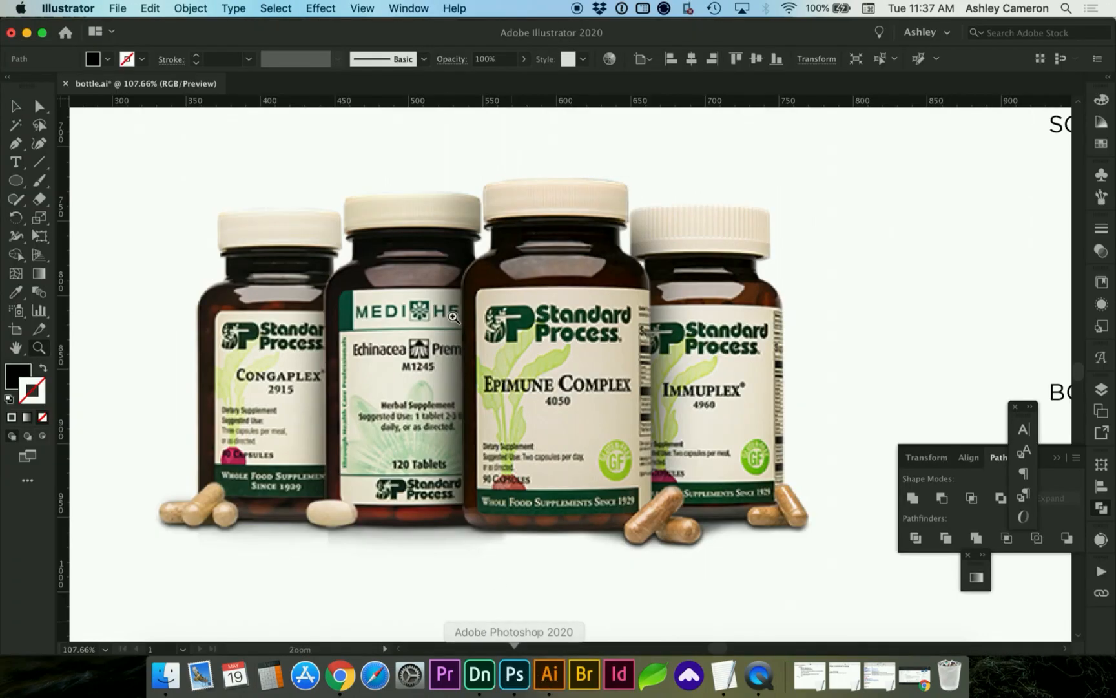
key(super+minus)
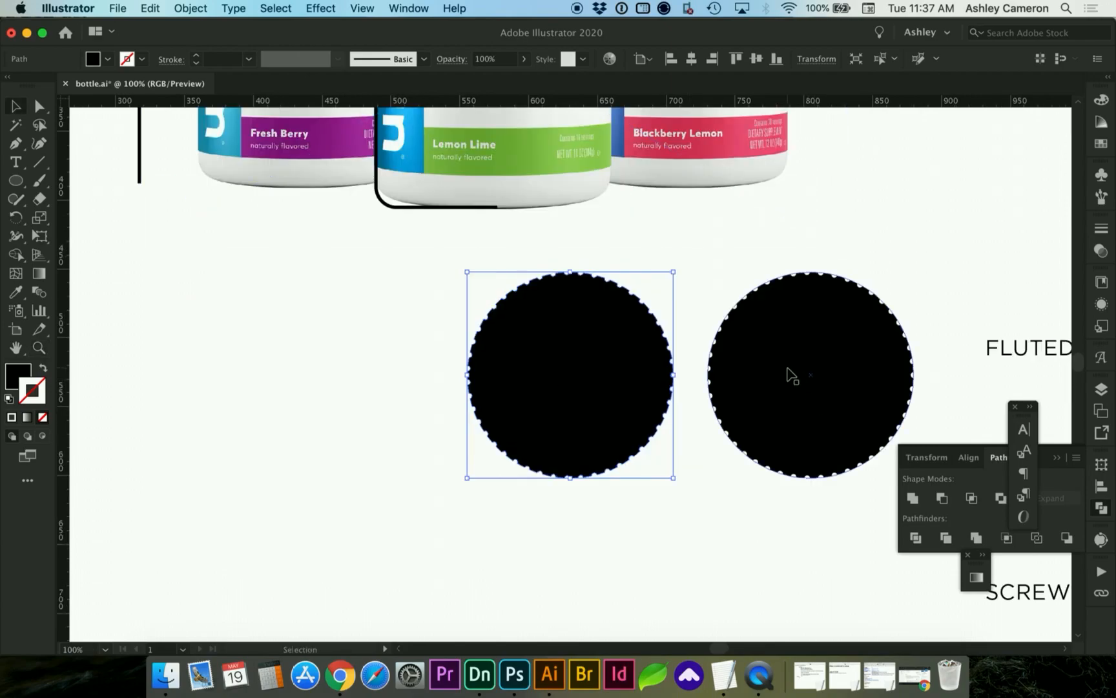
click(791, 375)
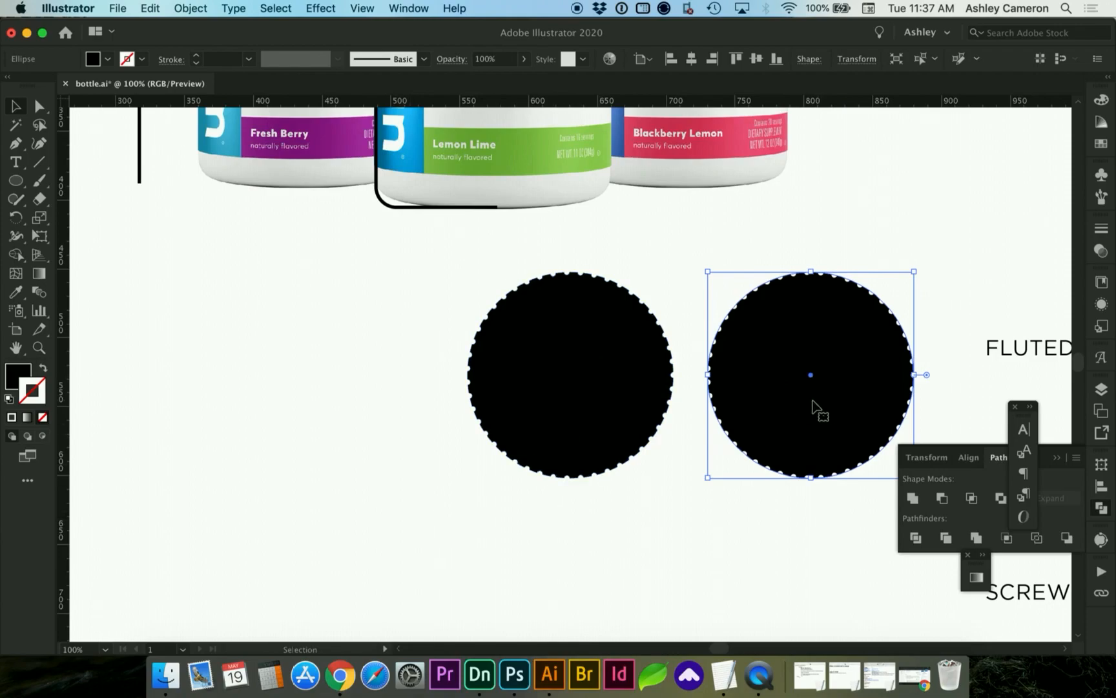
key(a)
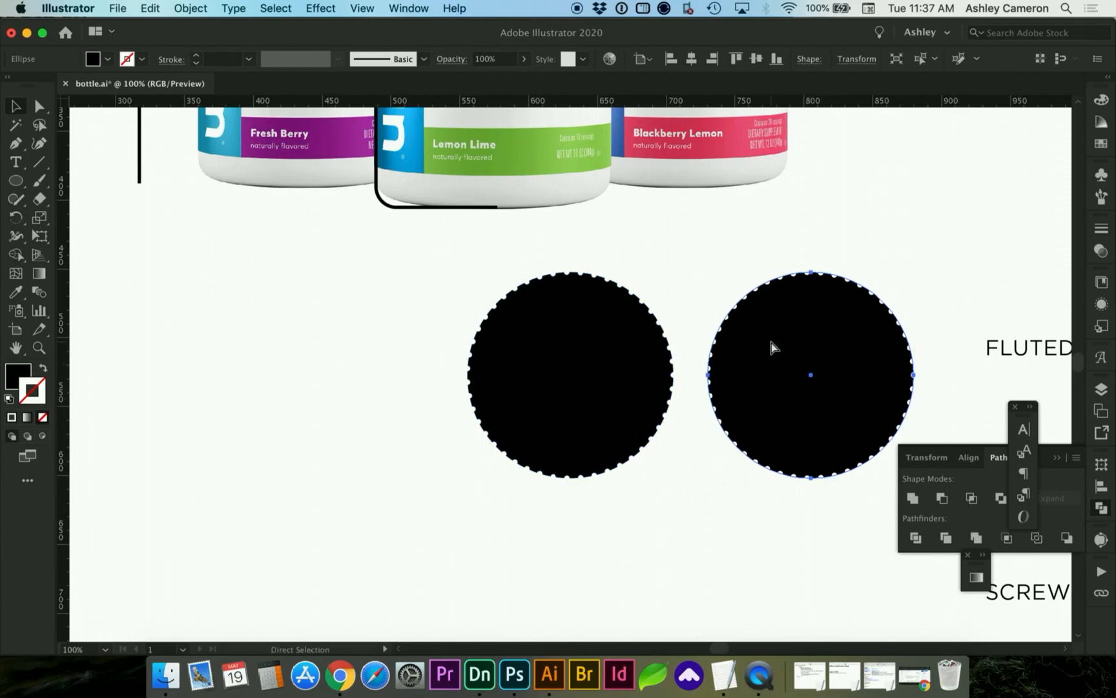
Switch to Photoshop, paste the smooth circle into supplement-jar.psd as a Shape Layer and create a 3D Extrusion from it.
click(515, 675)
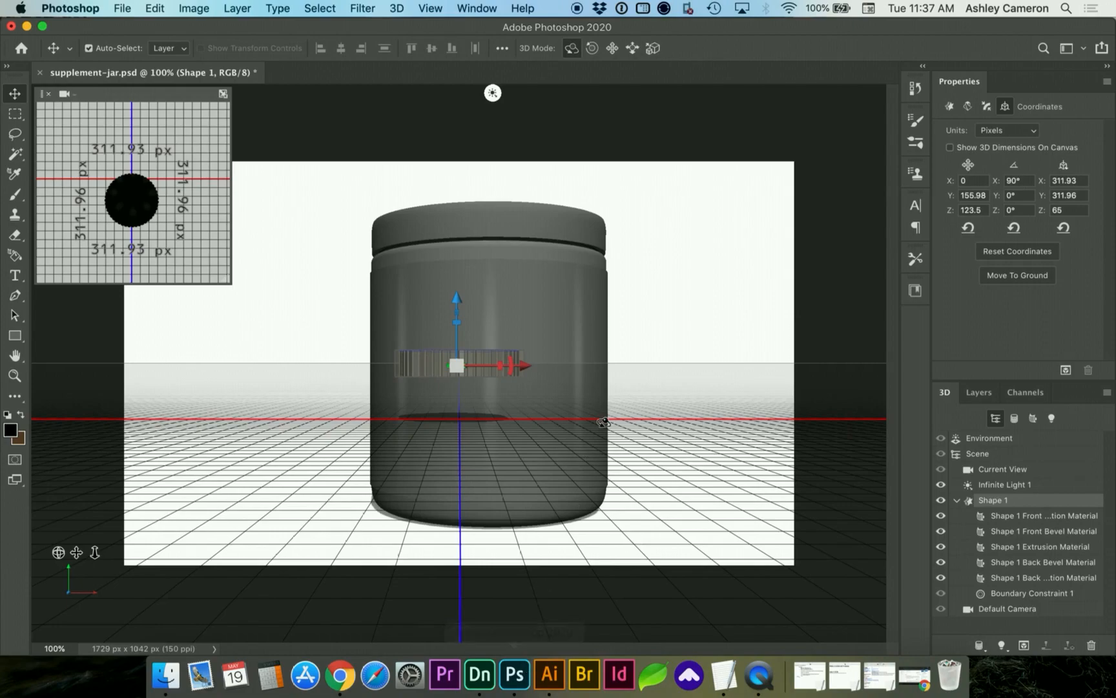
key(super+v)
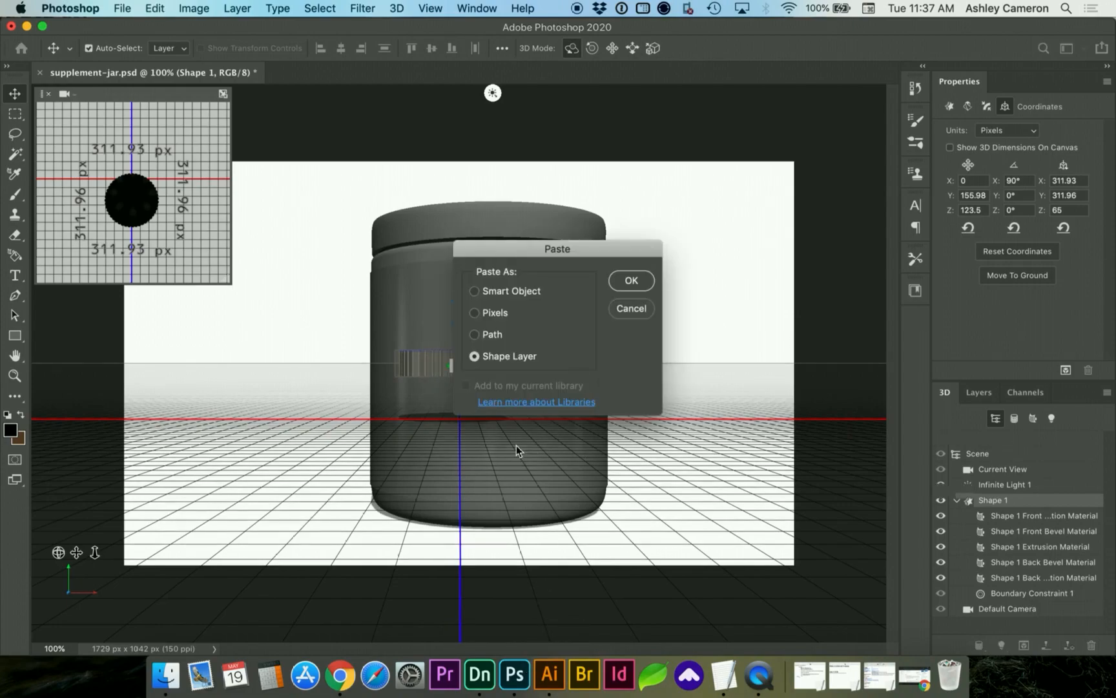
click(632, 281)
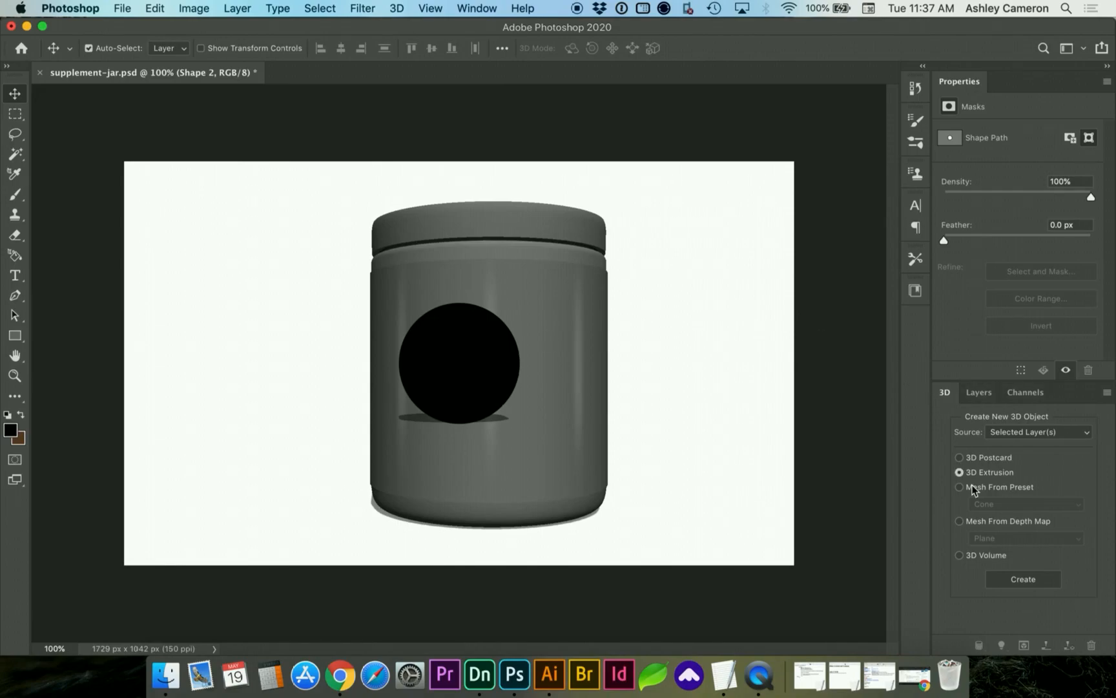
click(1014, 583)
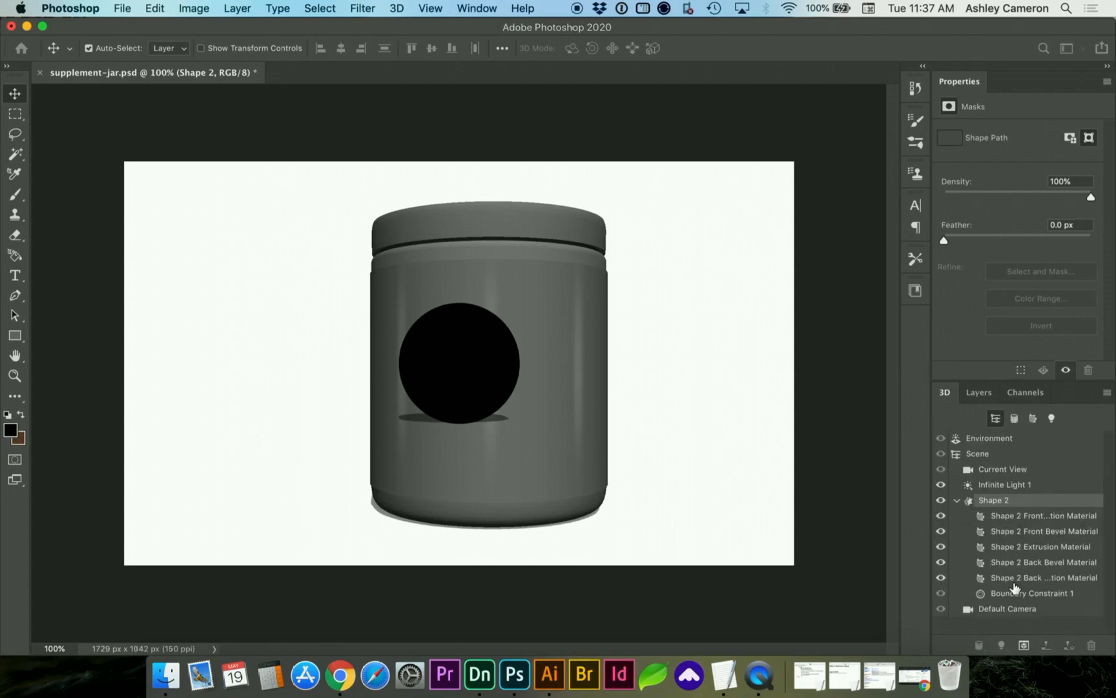
Set the smooth disc's extrusion depth to 30 px and show the mesh's coordinates.
click(1063, 249)
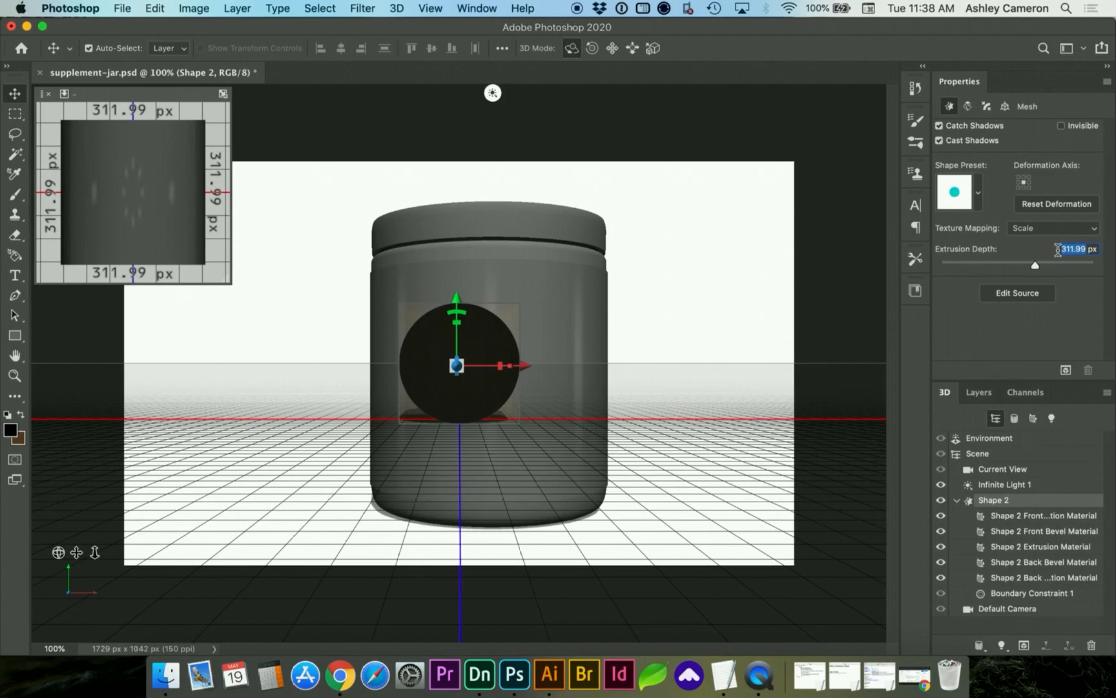
text(30)
key(Return)
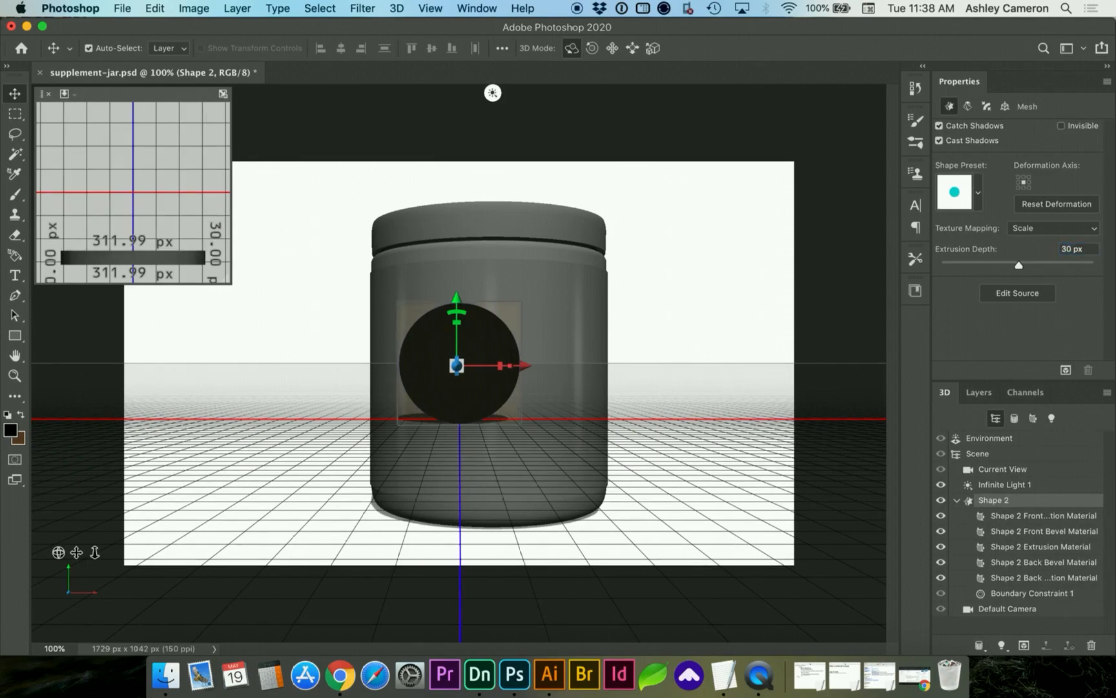
click(1005, 107)
click(1008, 196)
text(90)
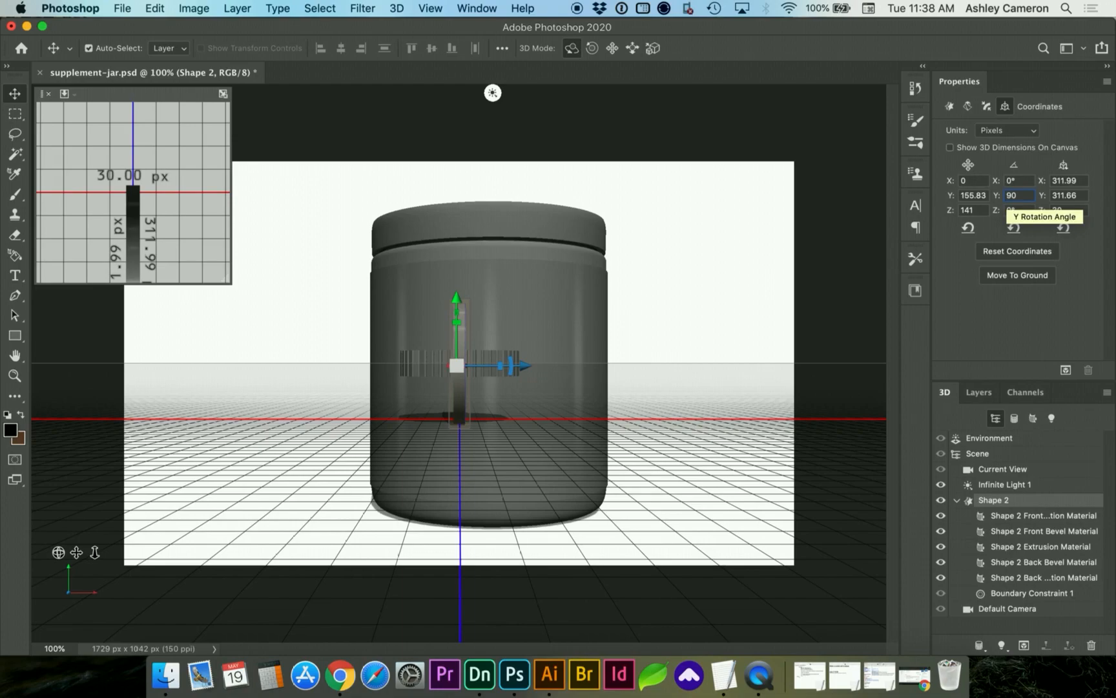
key(Escape)
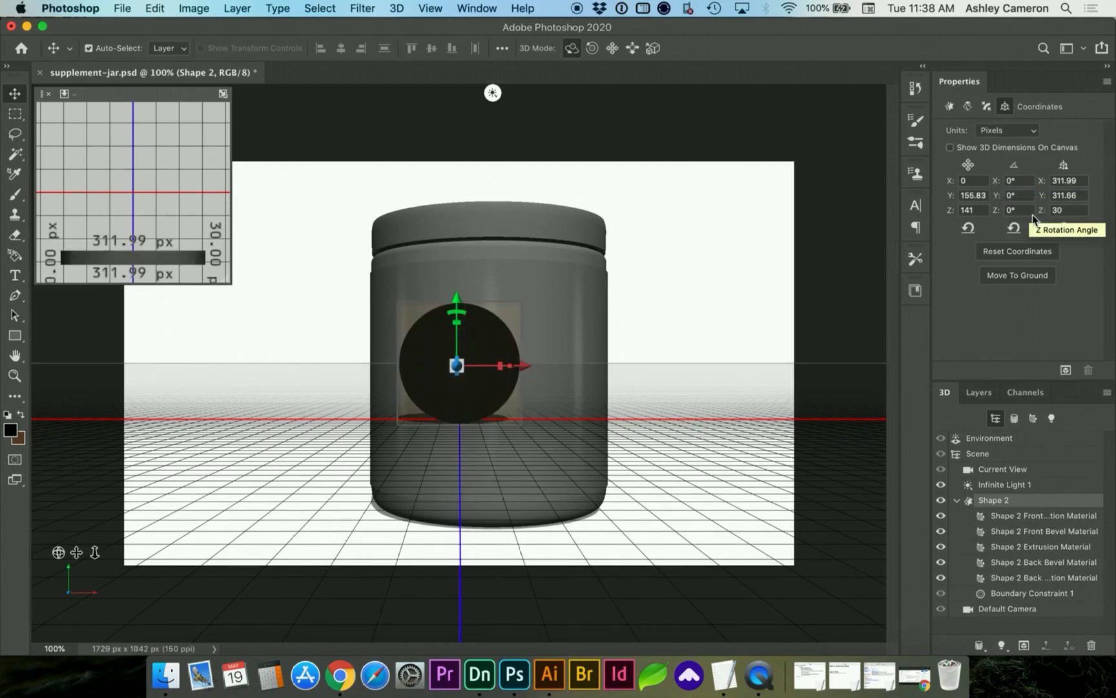
Rotate the Shape 2 disc to 90° about the X axis and lower it to about 118 px, directly beneath the fluted lid.
click(1009, 181)
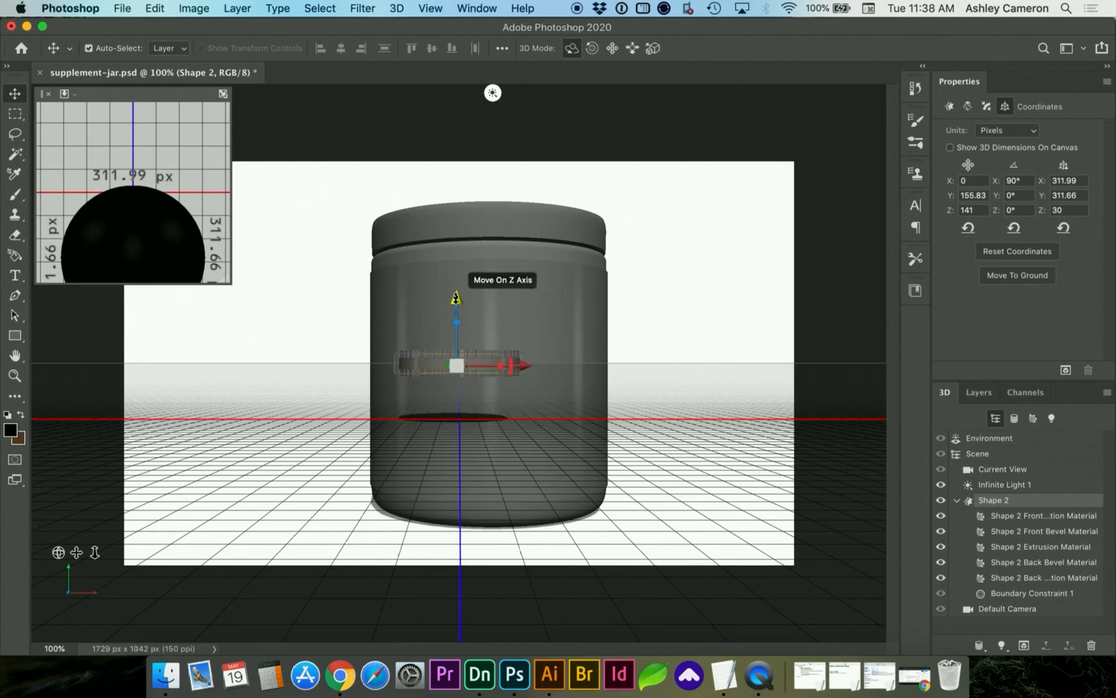
mouse_move(456, 298)
mouse_down()
mouse_move(455, 323)
mouse_move(455, 285)
mouse_move(454, 308)
mouse_up()
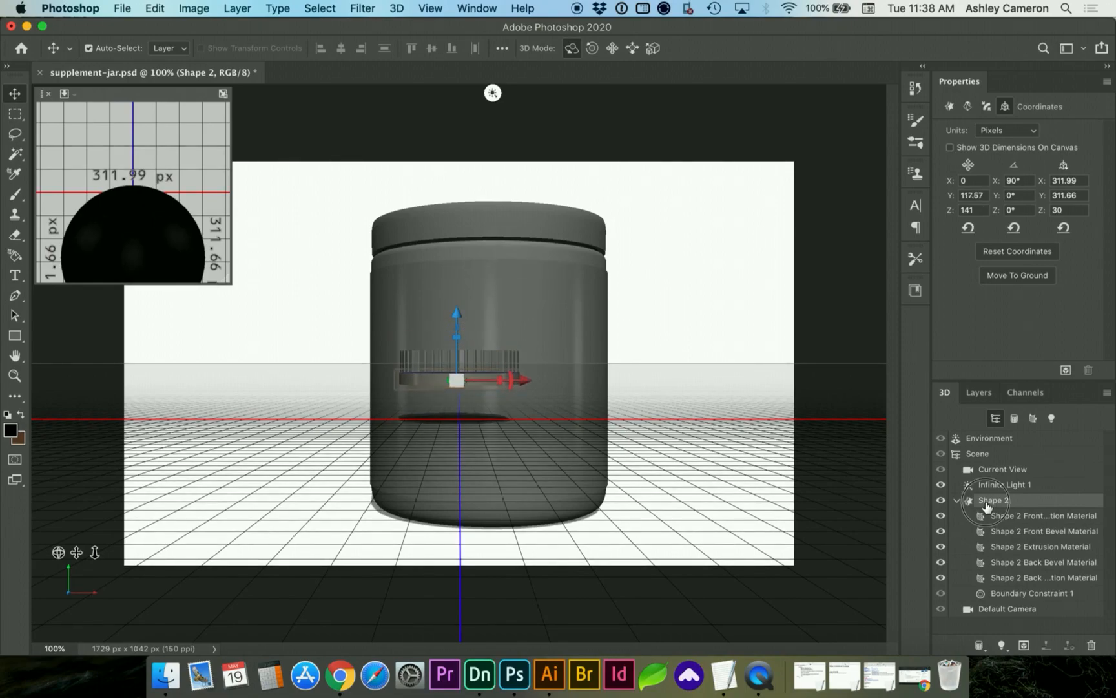
Select the Shape 2 and Shape 1 layers and merge them into a single 3D layer.
click(986, 397)
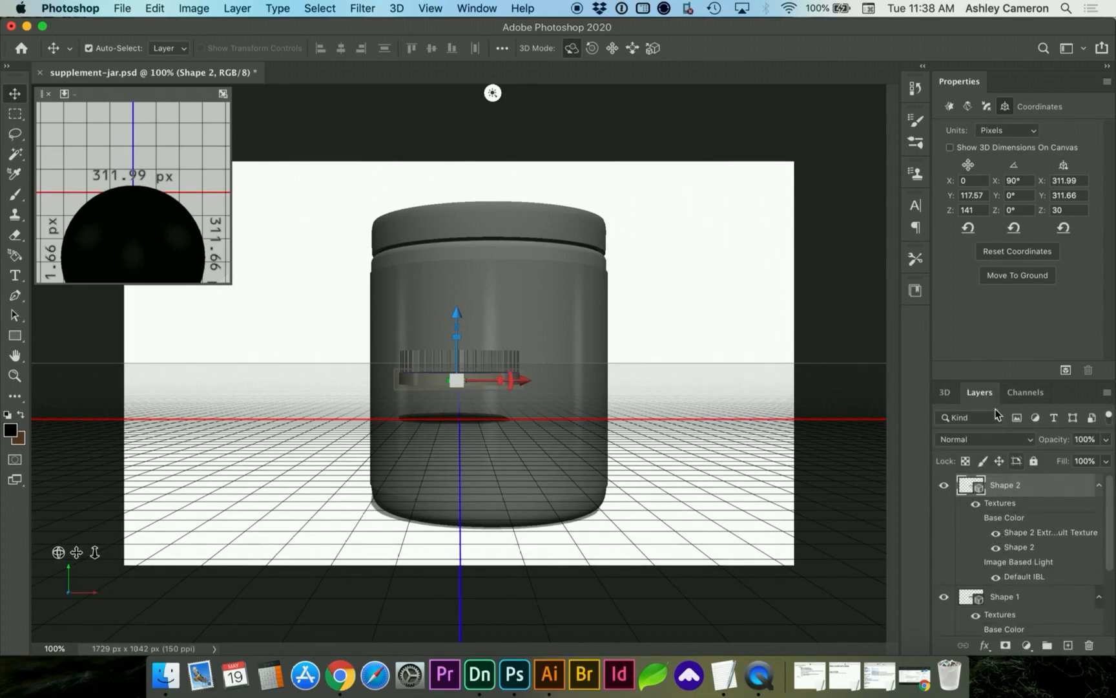
shift+click(1009, 596)
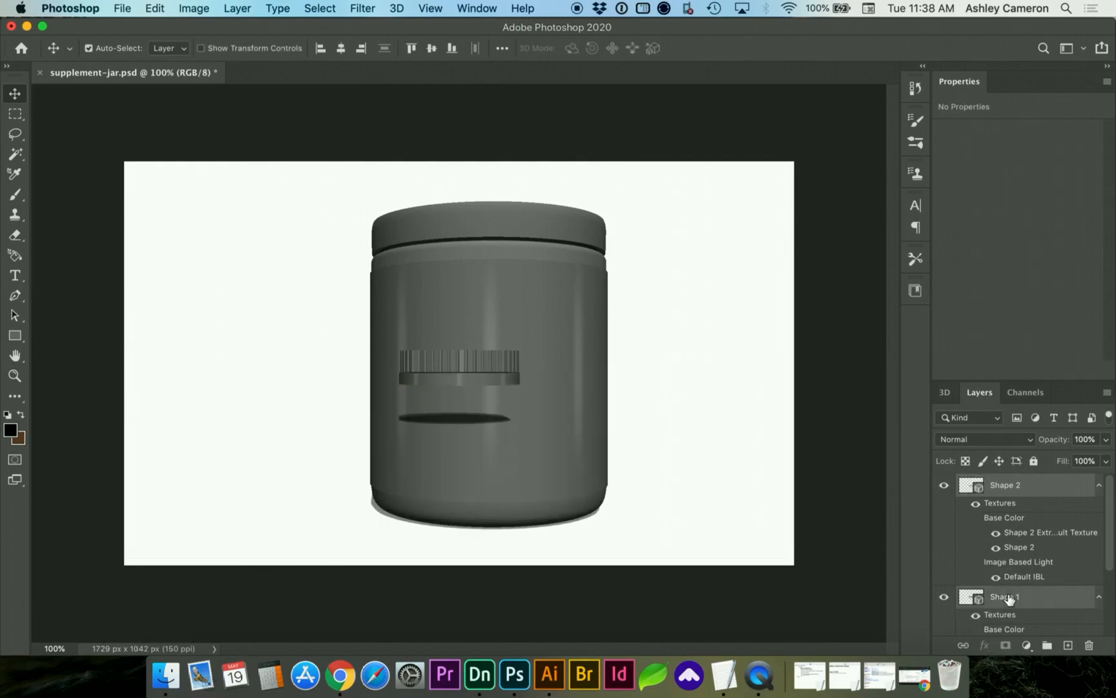
click(398, 8)
click(409, 42)
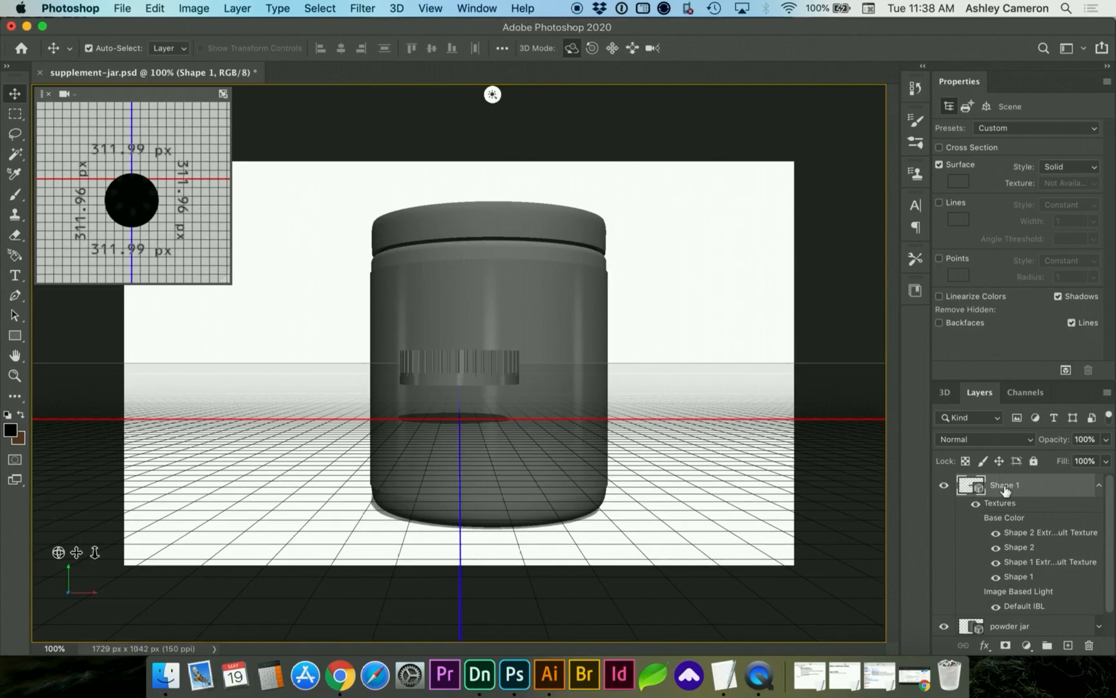
Examine the Shape 1 and Shape 2 meshes in the merged scene, collapsing Shape 2's materials and the merged layer's texture list.
double_click(965, 489)
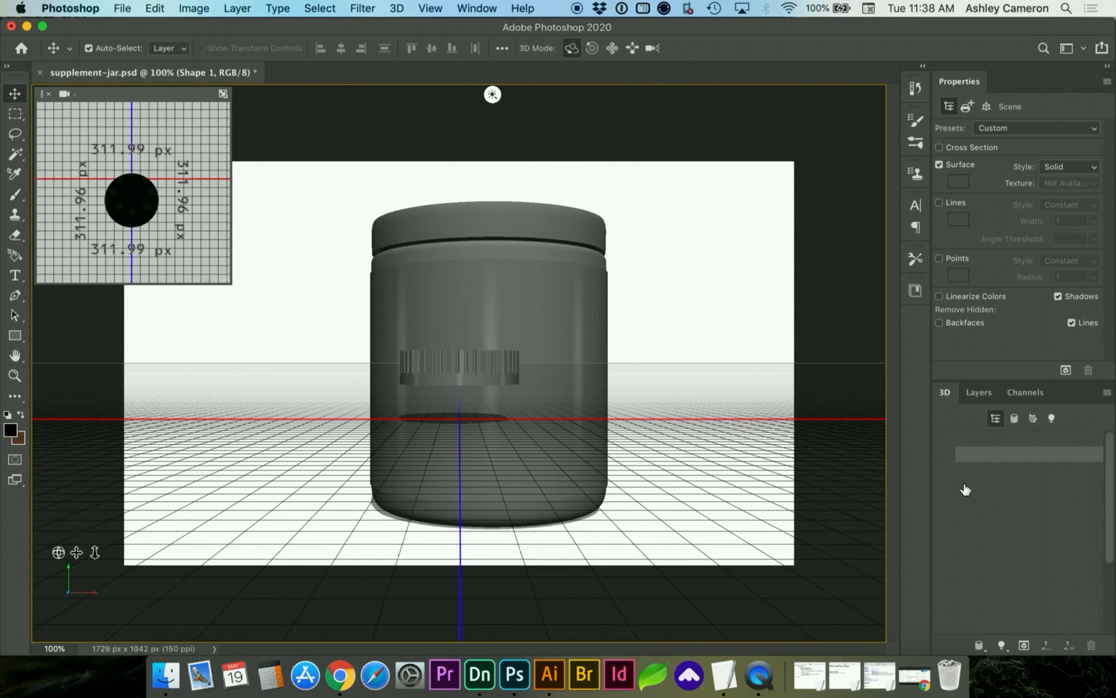
click(987, 486)
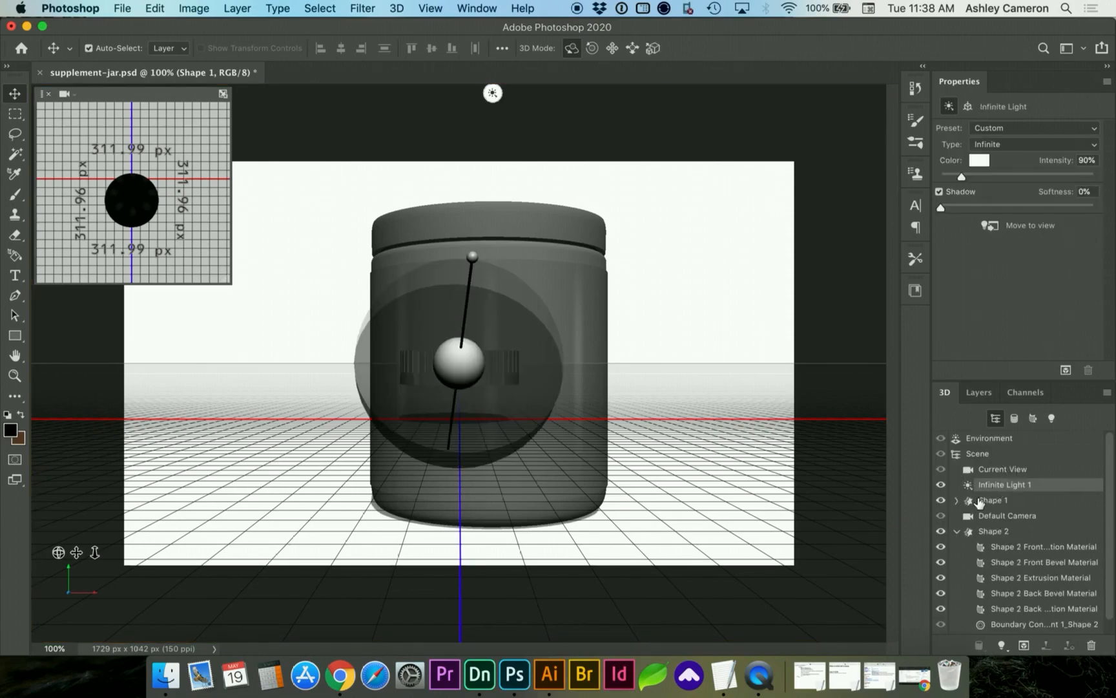
click(979, 501)
click(963, 534)
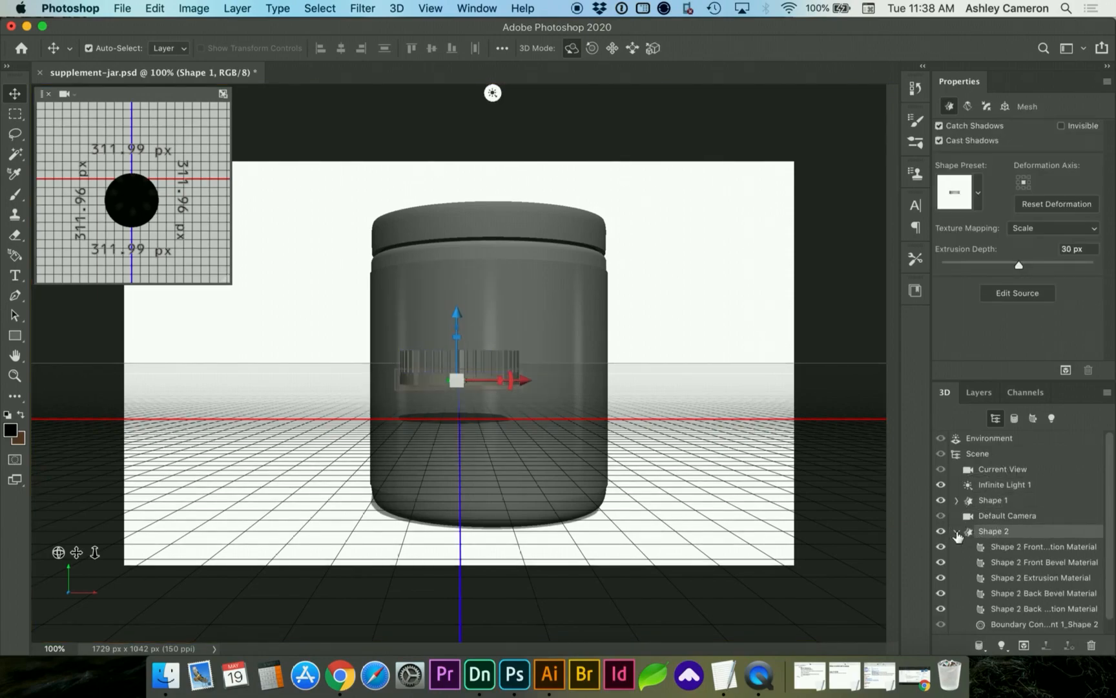
click(956, 532)
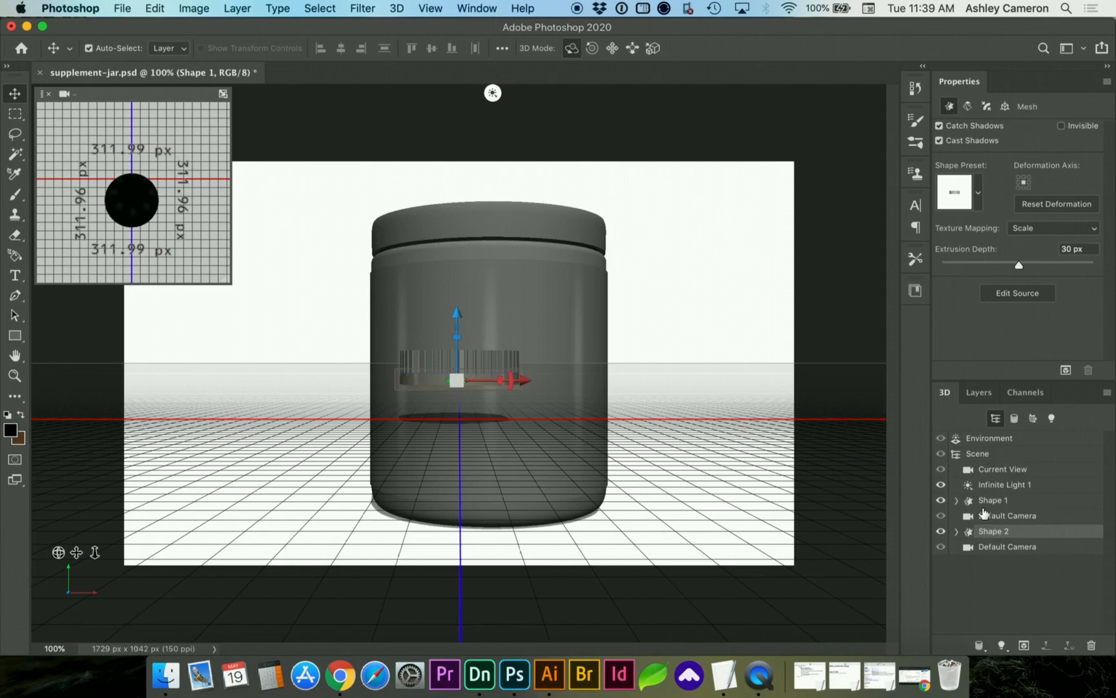
click(986, 500)
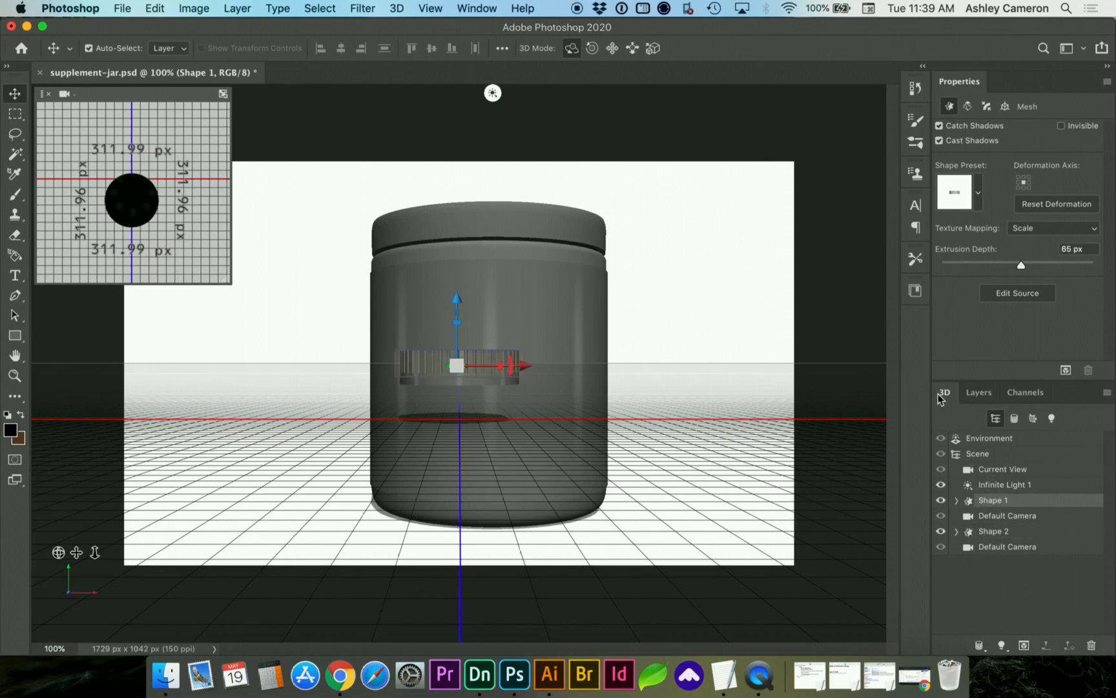
click(981, 392)
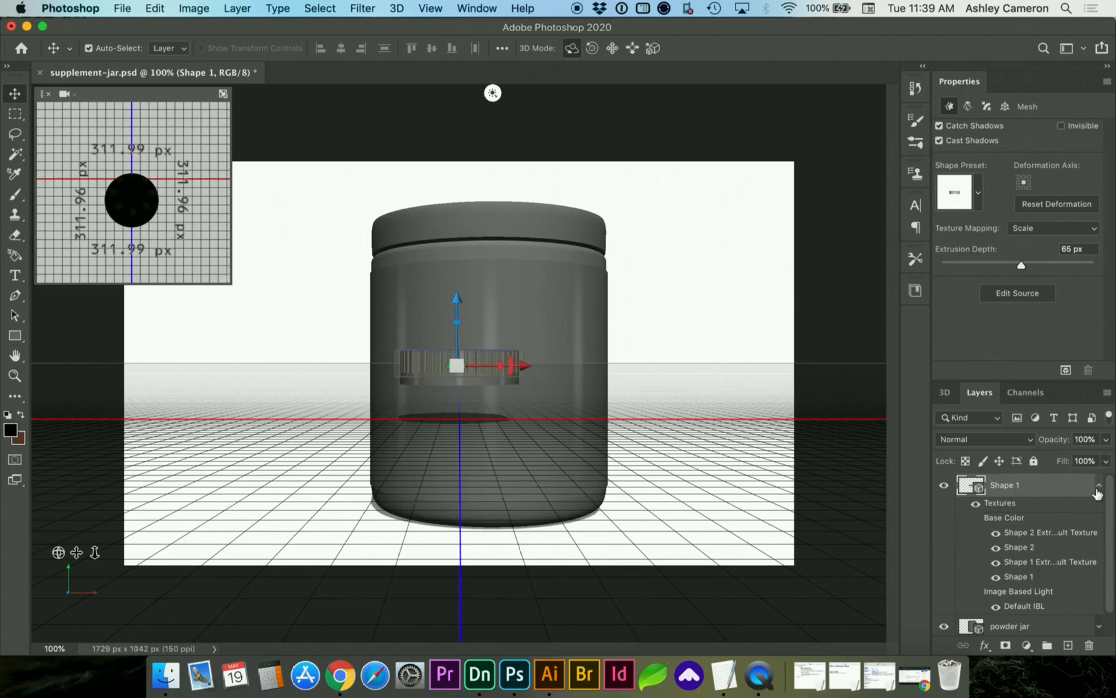
click(1098, 488)
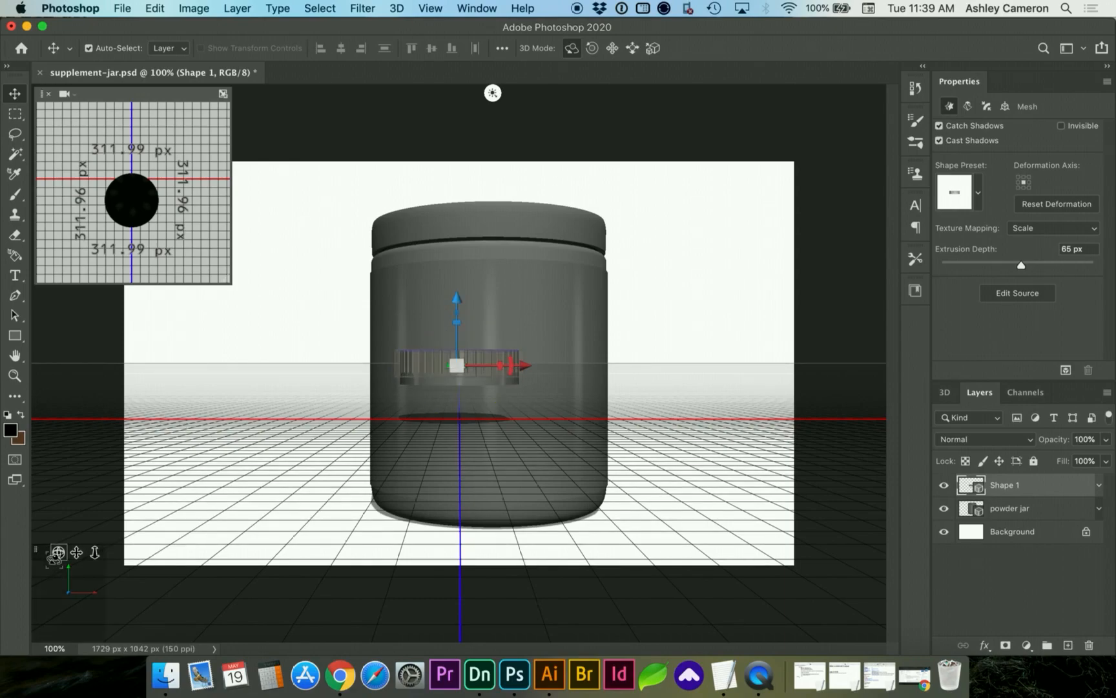
Orbit the camera to inspect the merged lid from above, and restore the front view.
drag(58, 551, 95, 583)
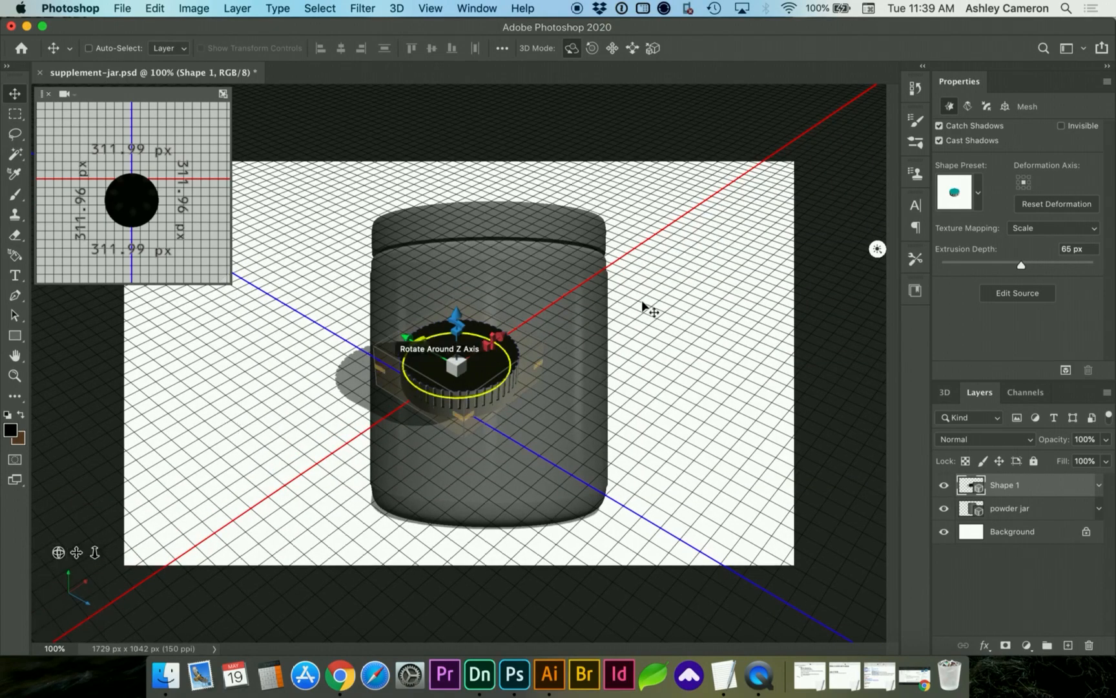
key(super+z)
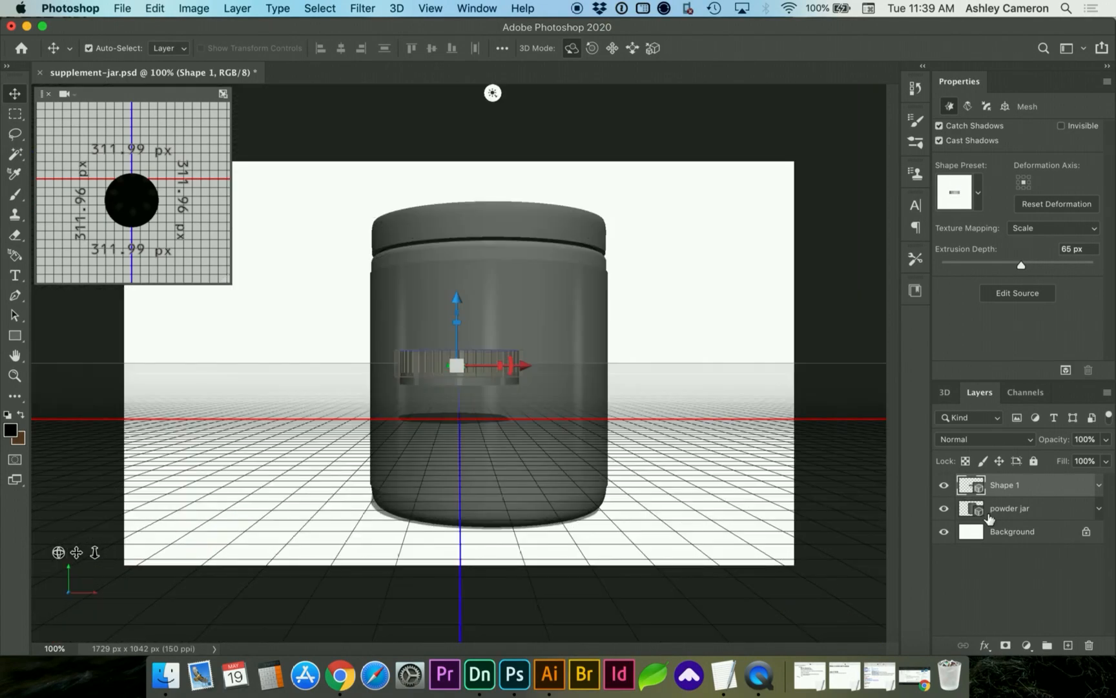
click(945, 394)
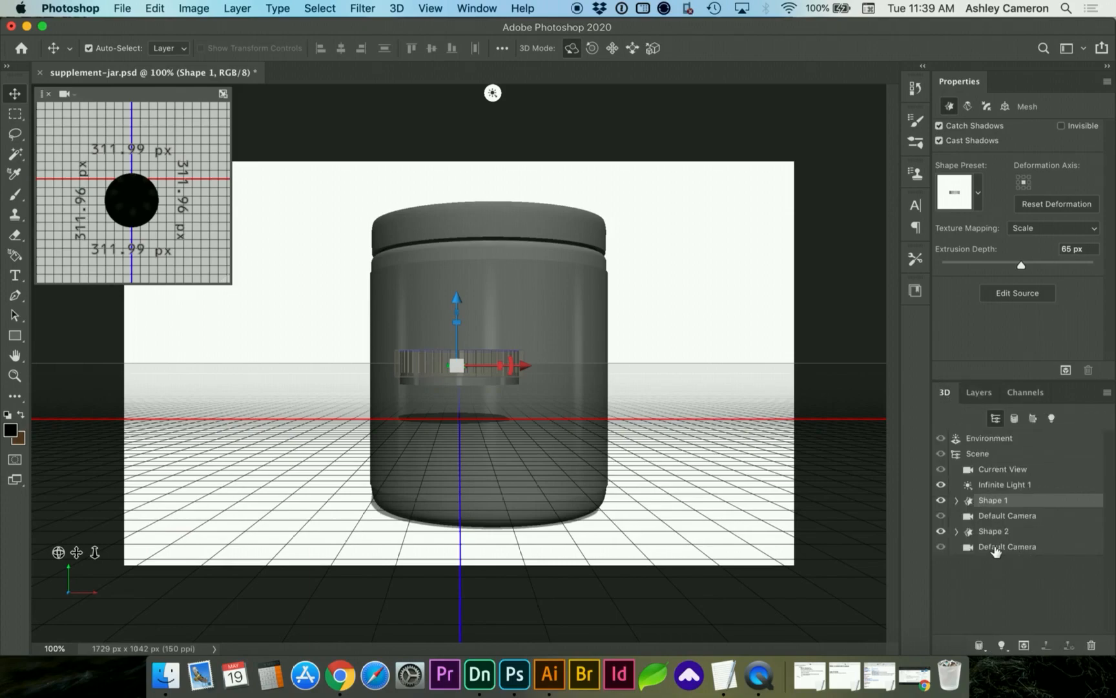
click(1001, 549)
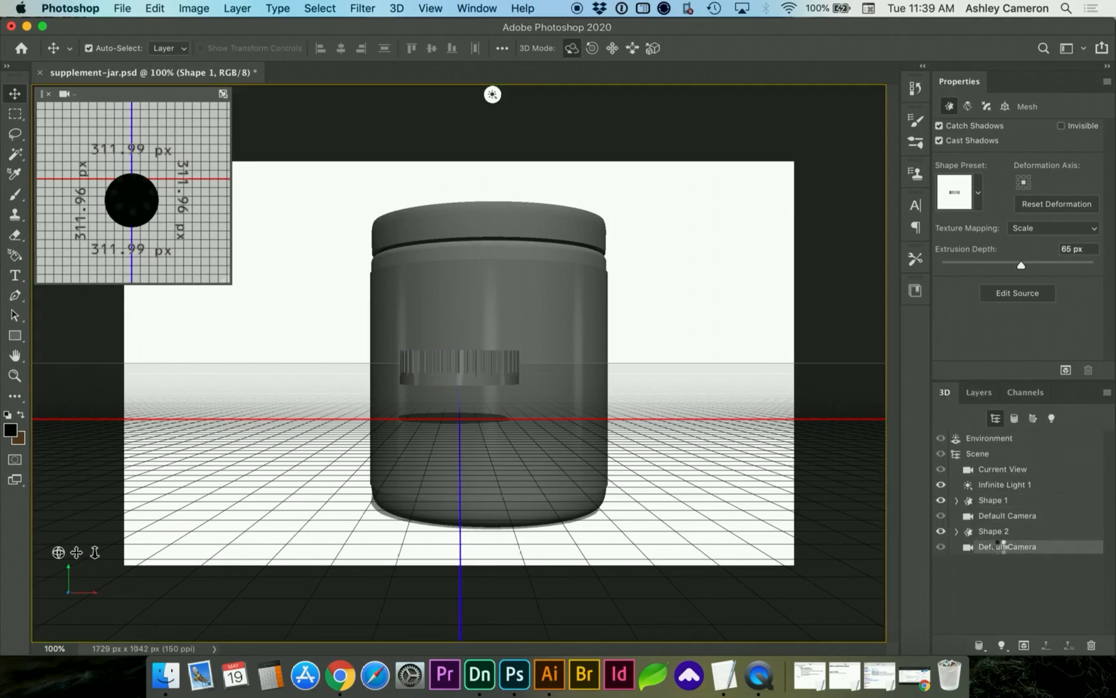
click(486, 368)
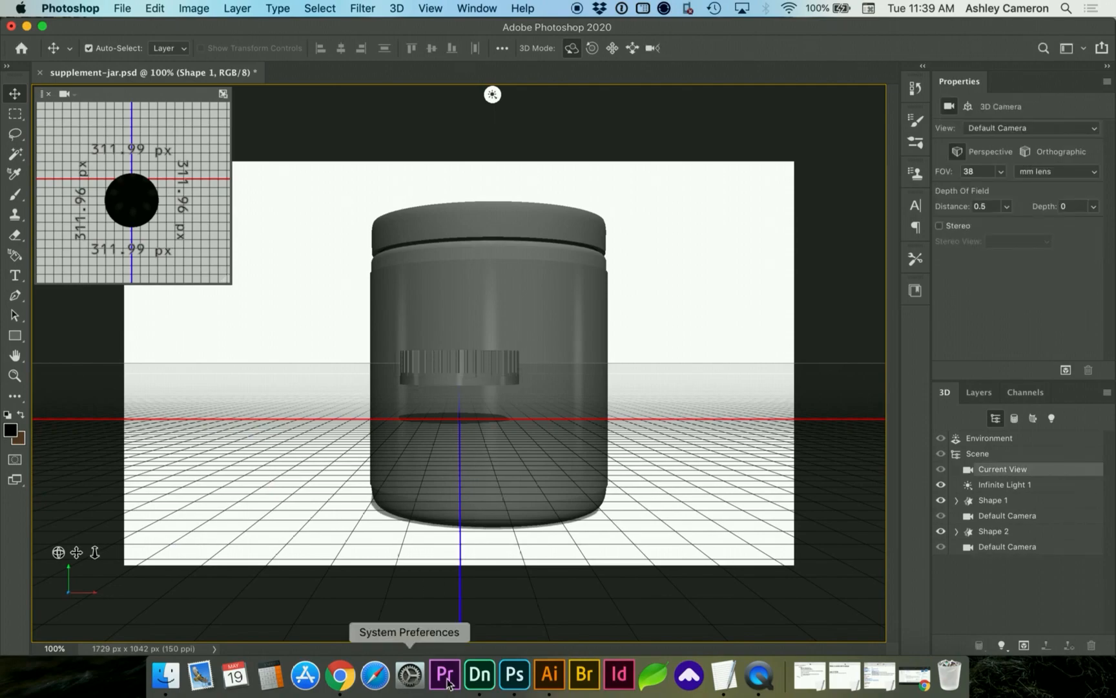
Switch to Illustrator and place the bottle profile outline over the supplement bottles reference photo.
click(548, 675)
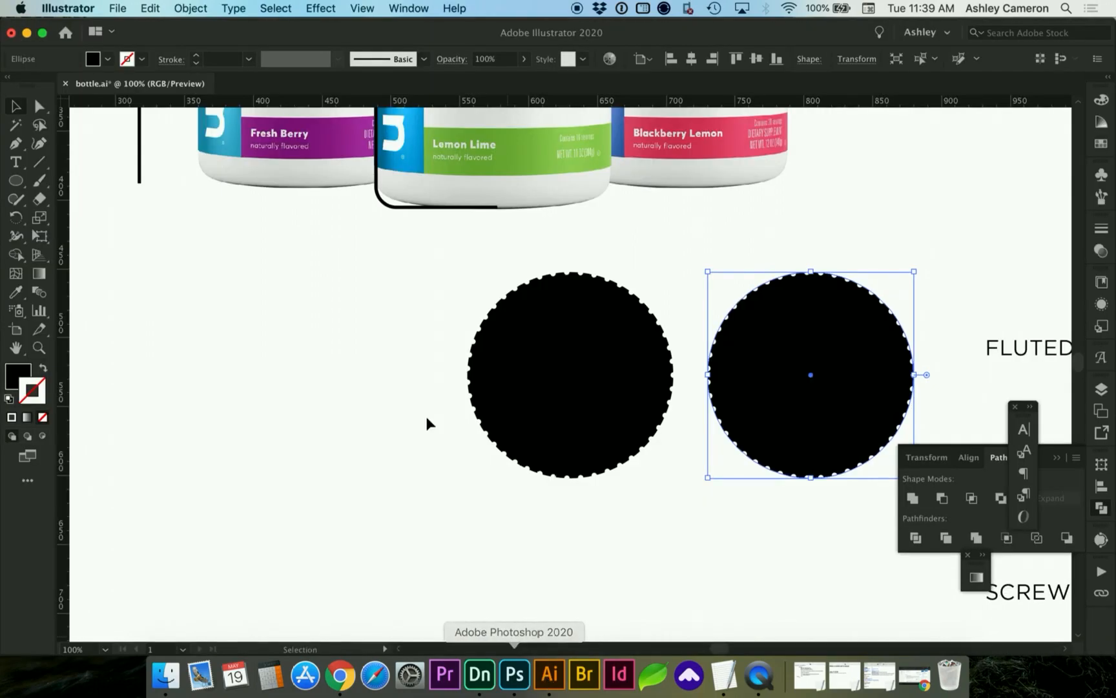
key(super+0)
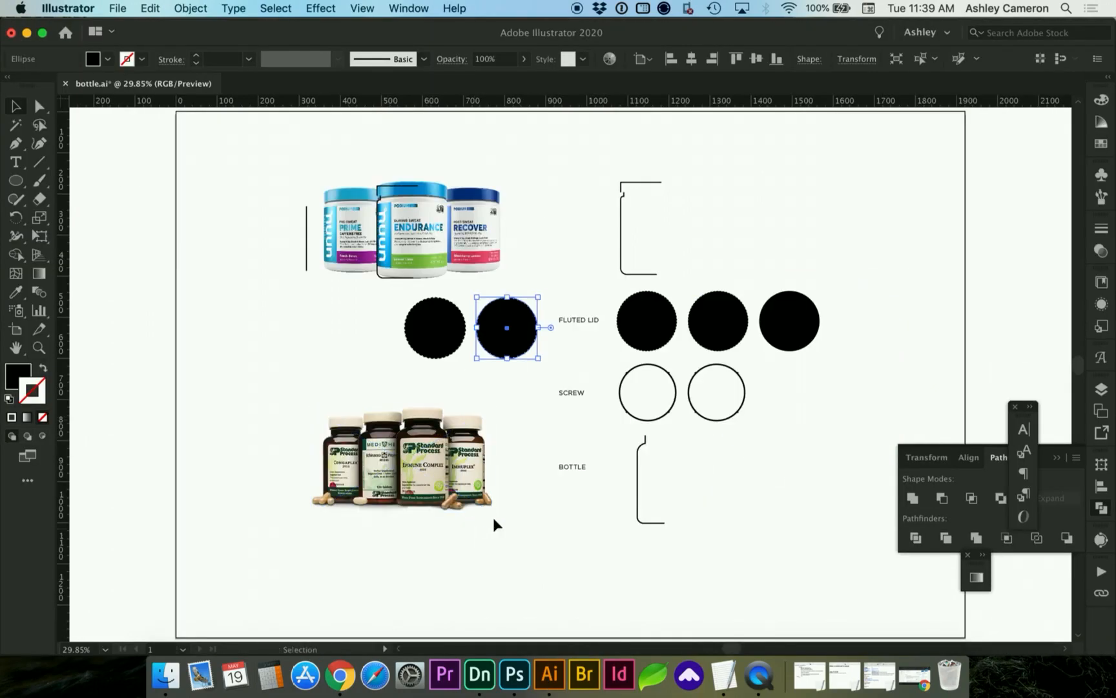
drag(278, 360, 814, 603)
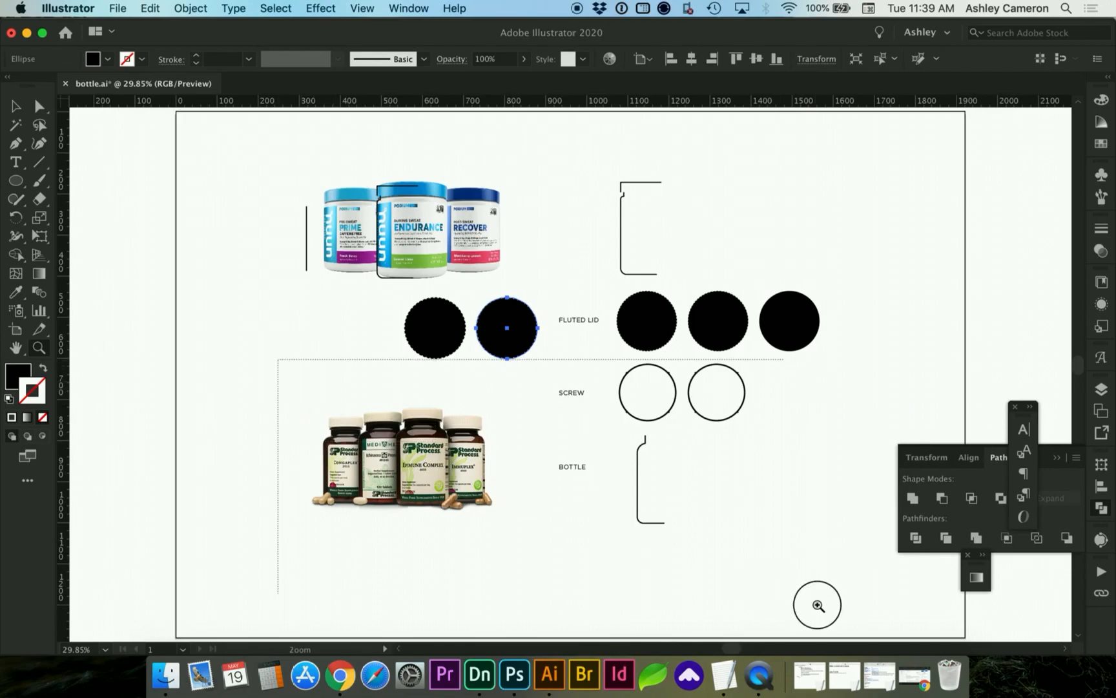
key(v)
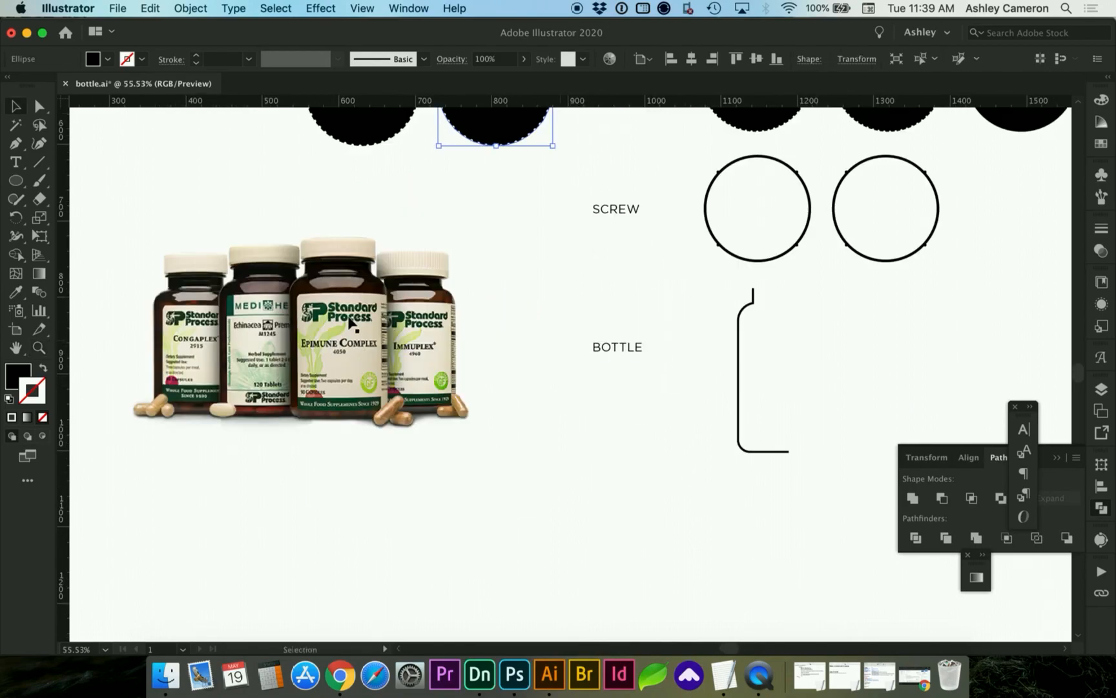
click(738, 363)
drag(738, 363, 447, 327)
key(z)
drag(235, 224, 578, 466)
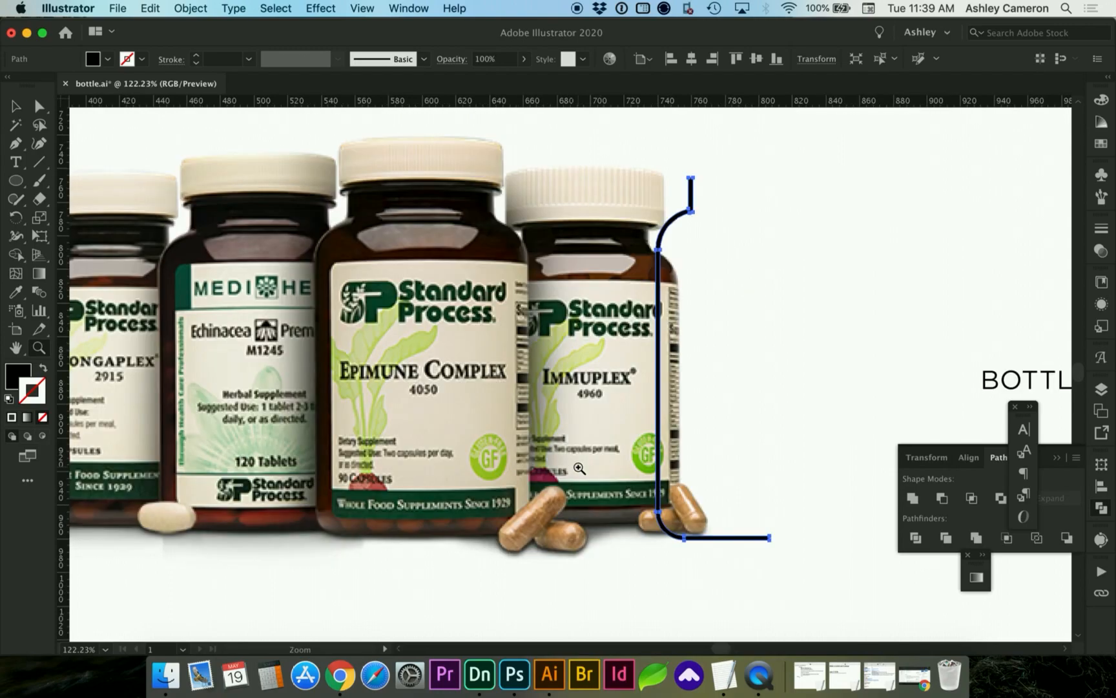
click(17, 148)
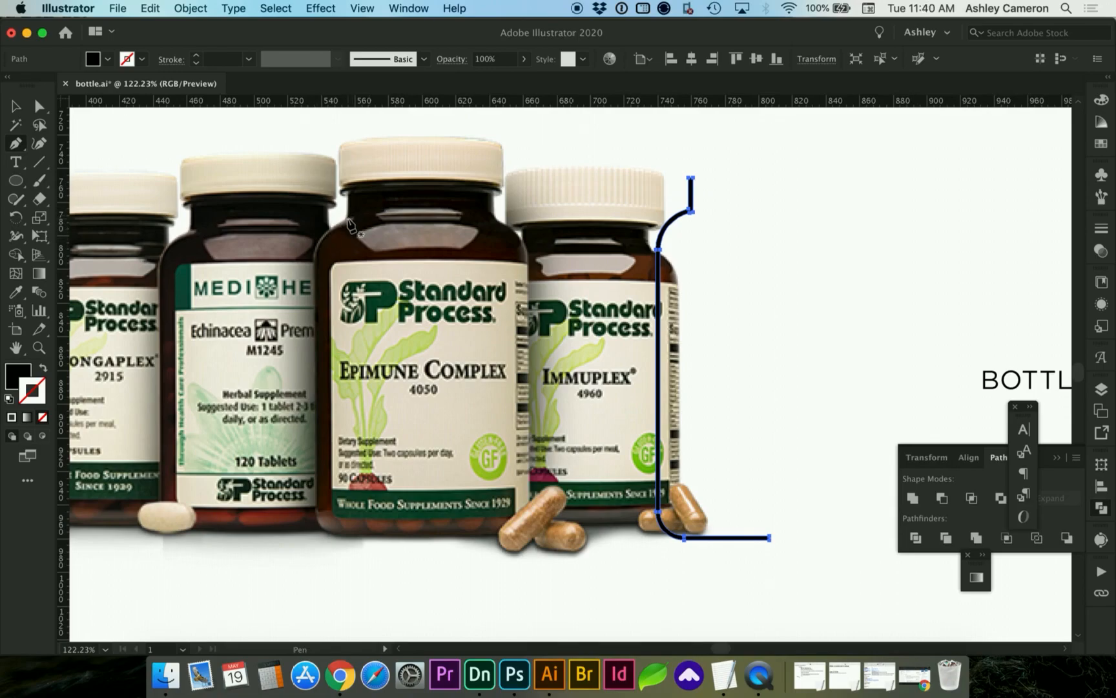
click(349, 217)
drag(314, 234, 315, 280)
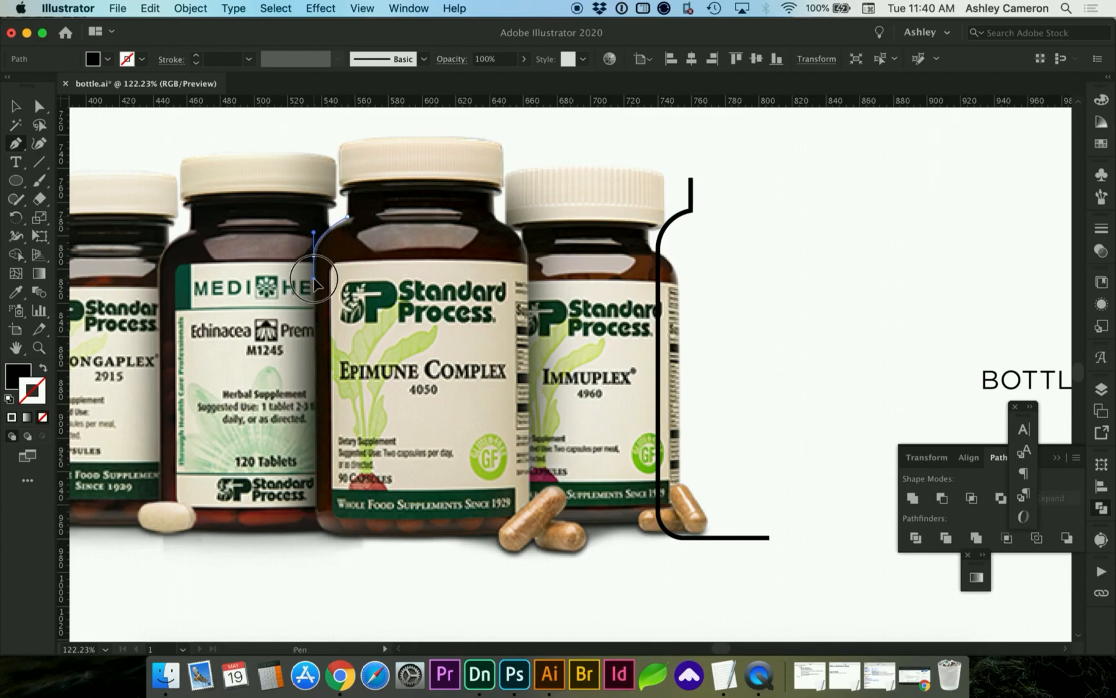
key(super+z)
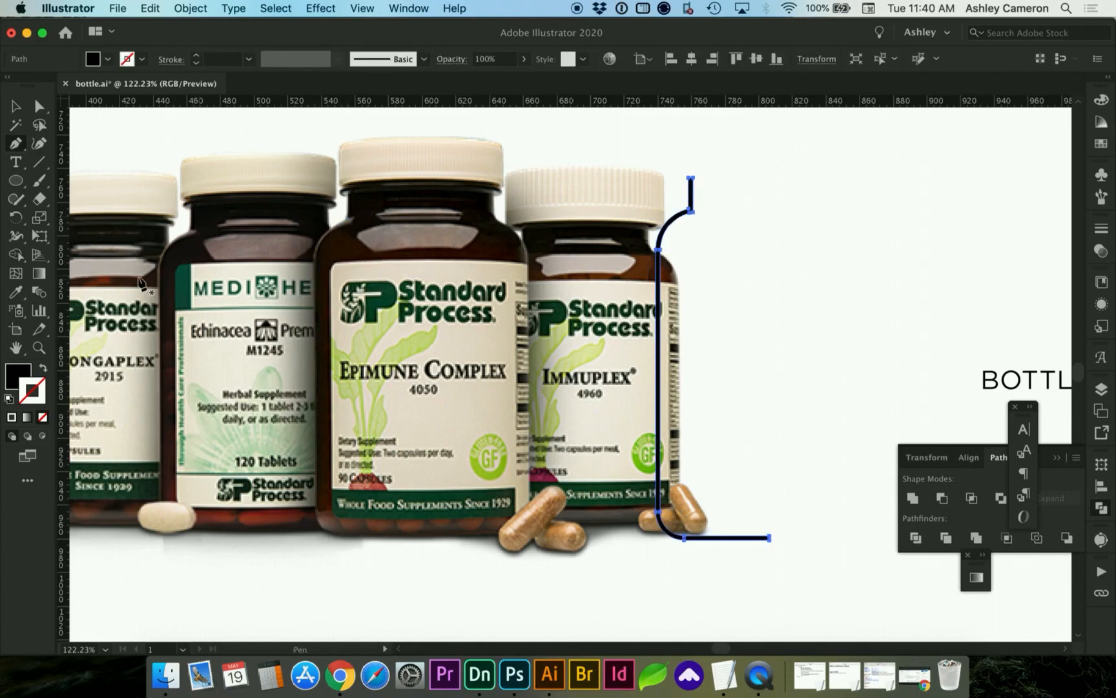
Draw a rectangle about 102 by 189 px over the Epimune Complex bottle's body, with no fill and a 1 pt black stroke.
drag(14, 187, 58, 187)
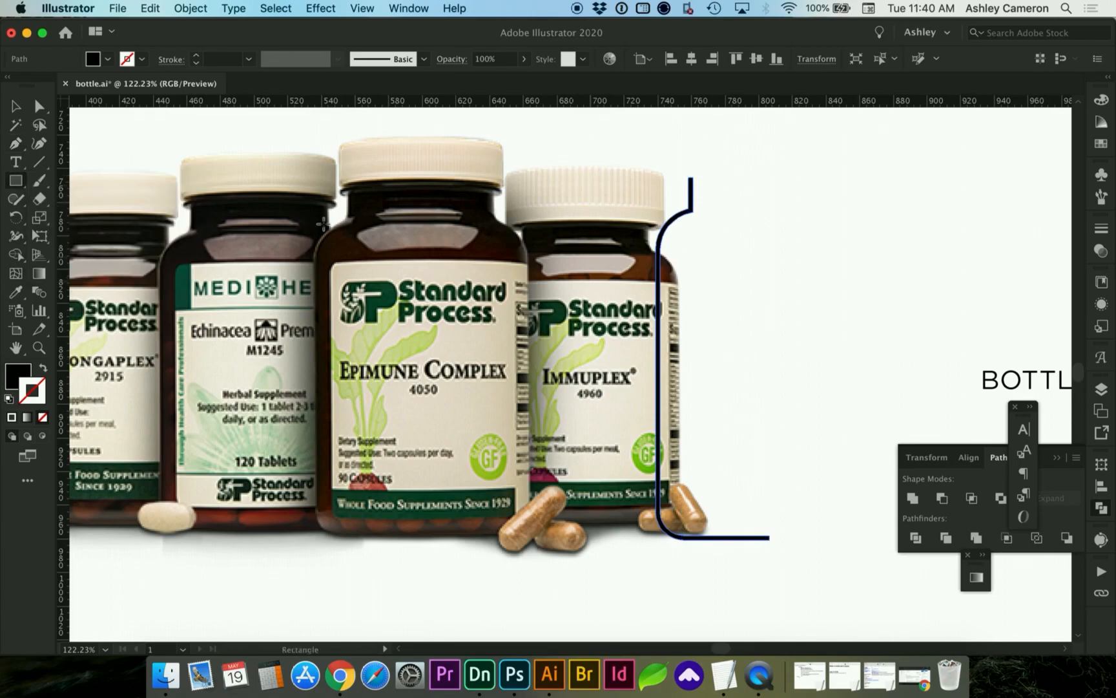
drag(314, 218, 486, 534)
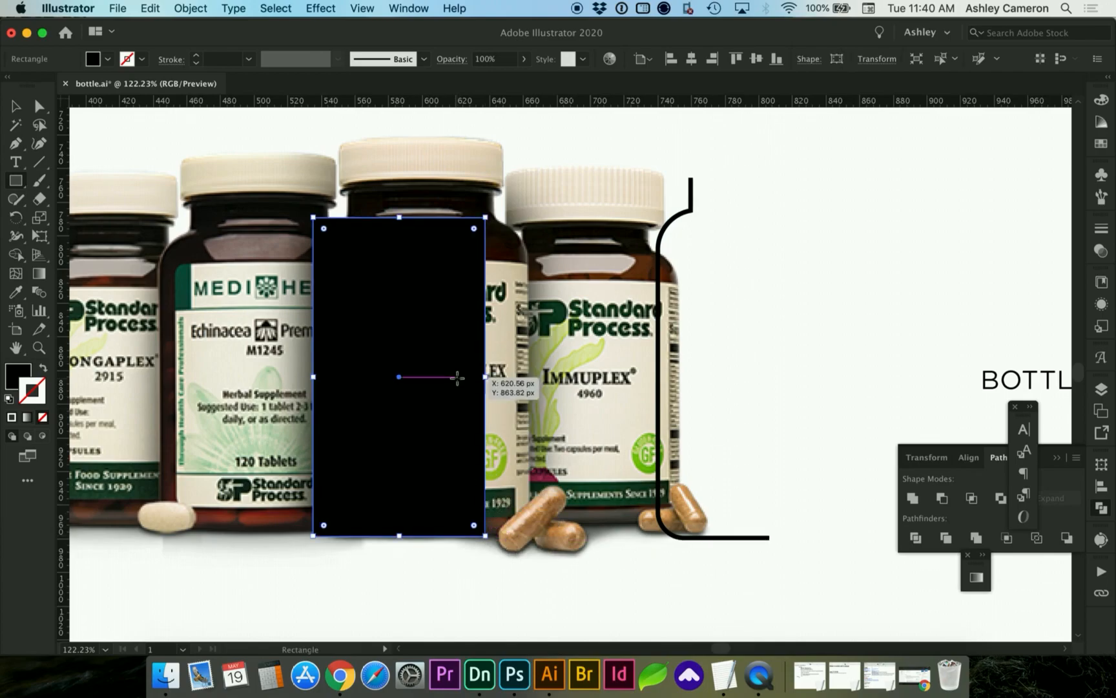
click(45, 368)
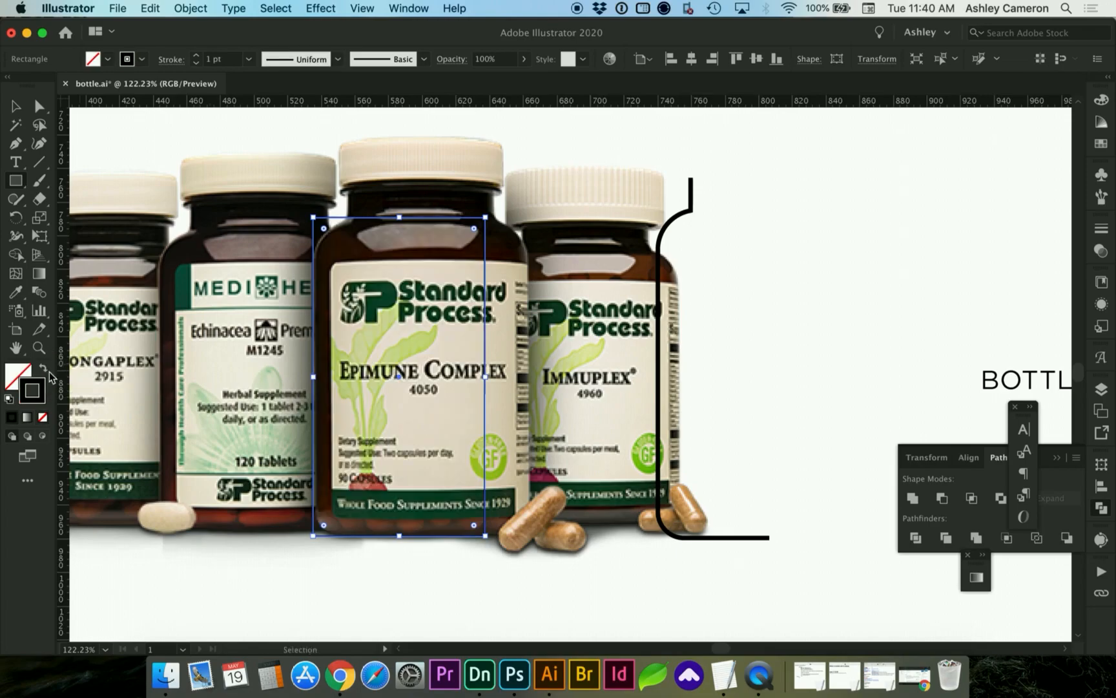
key(v)
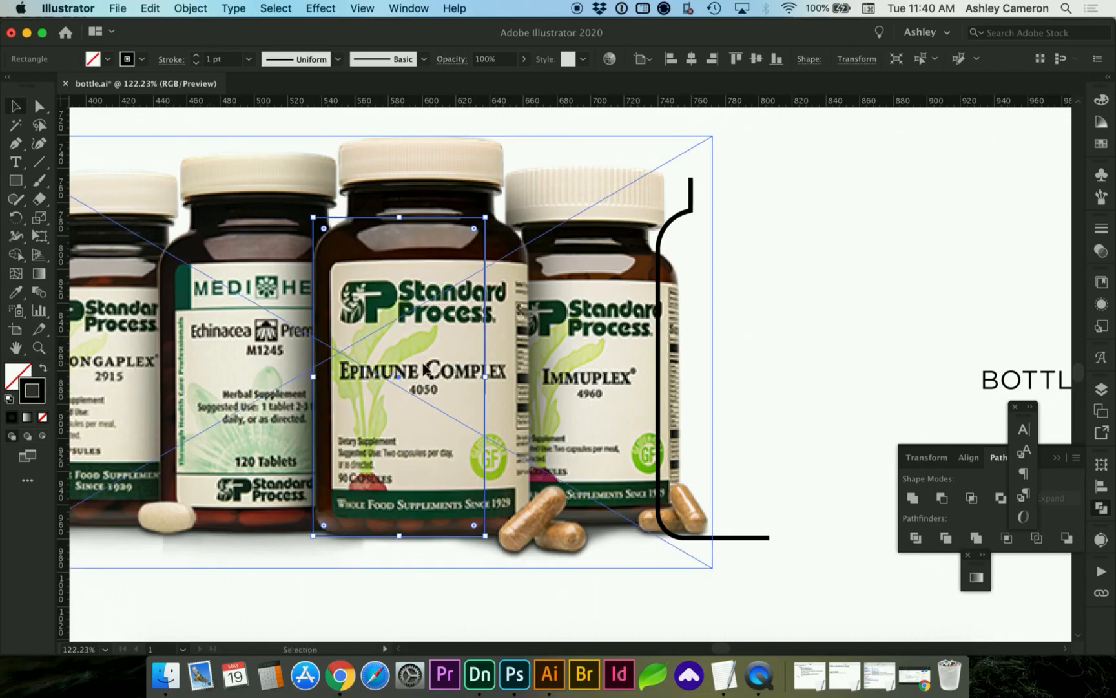
Round the rectangle's lower-left corner to about 14 px and its upper-left corner to about 28 px to follow the bottle's outline.
key(a)
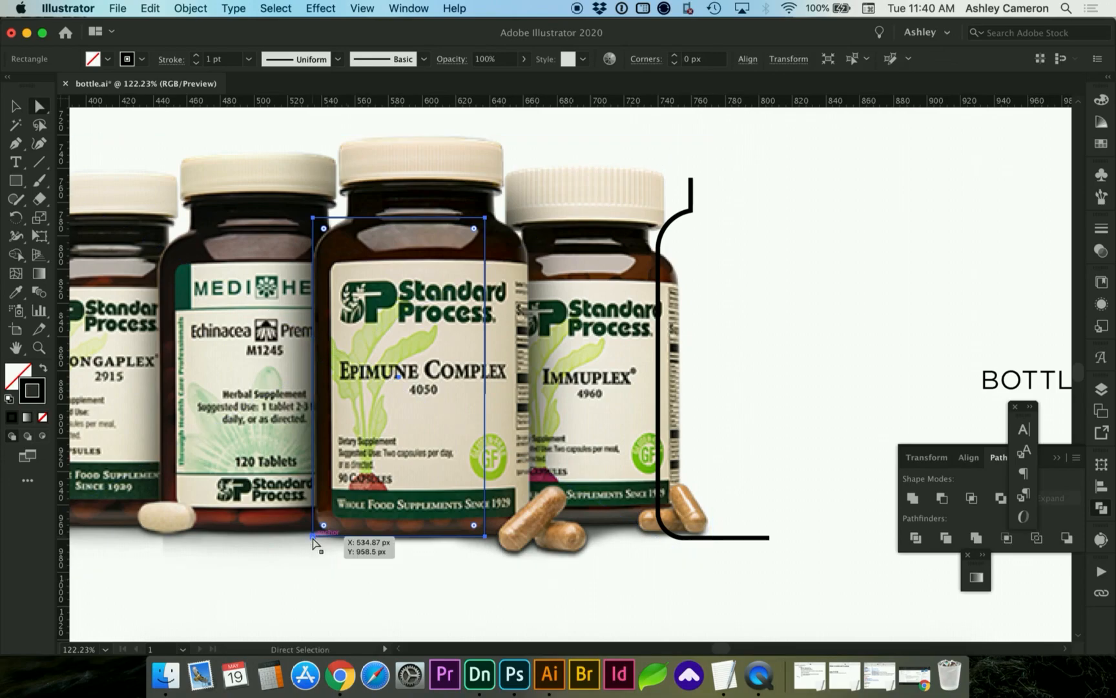
click(373, 558)
click(313, 535)
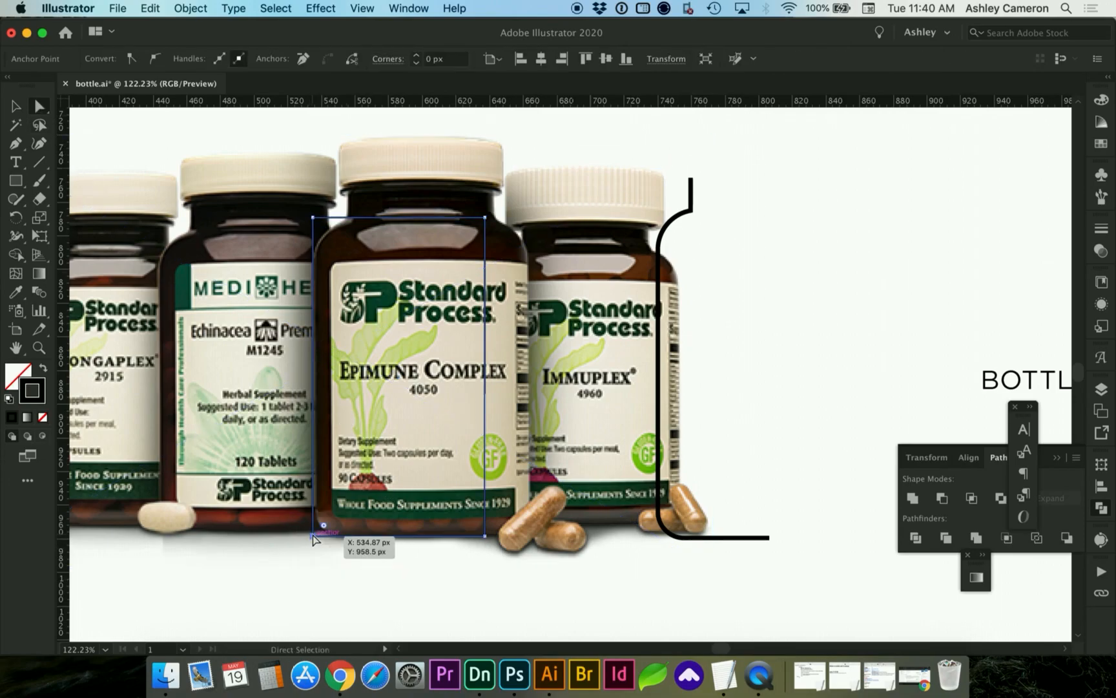
drag(323, 523, 339, 514)
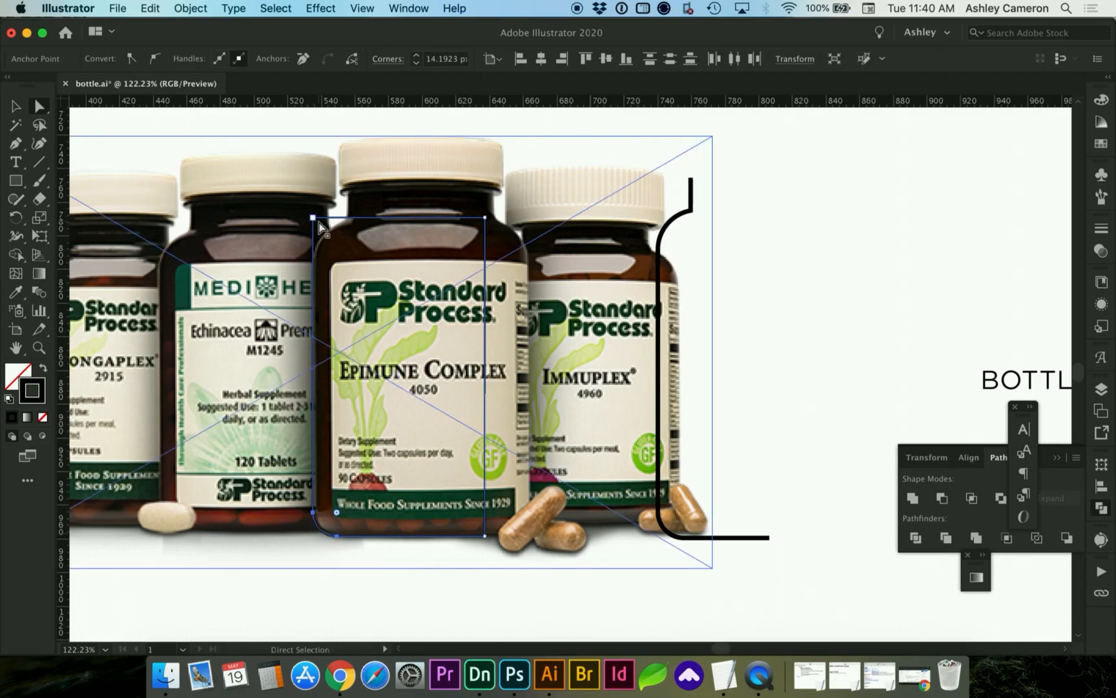
click(315, 219)
drag(323, 227, 359, 269)
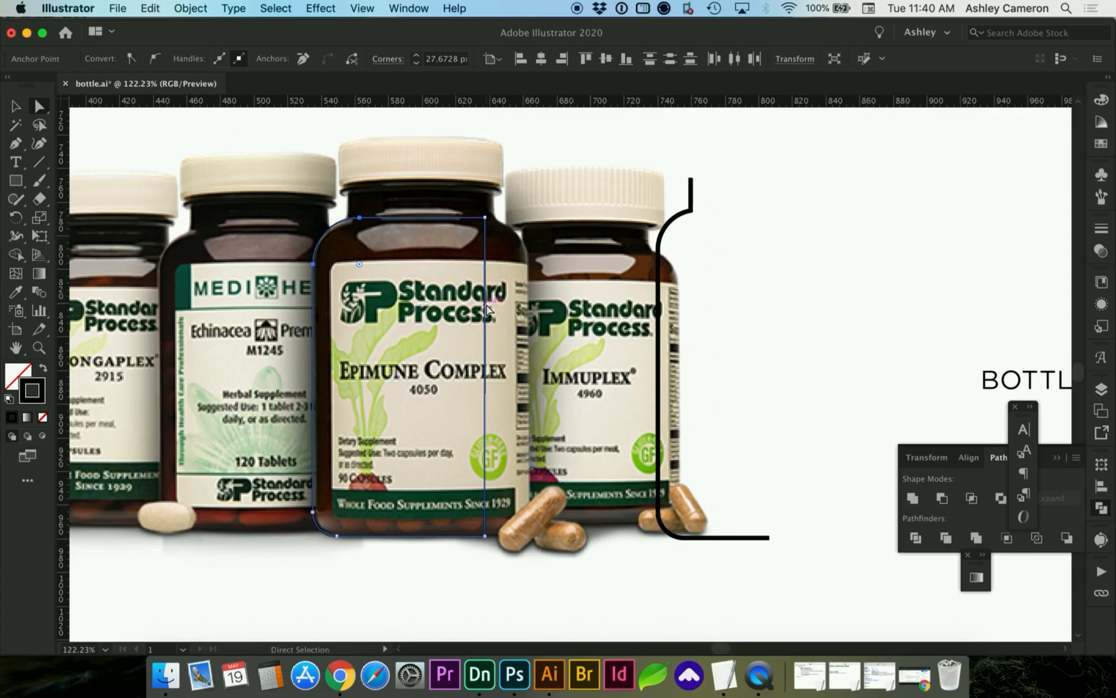
click(762, 304)
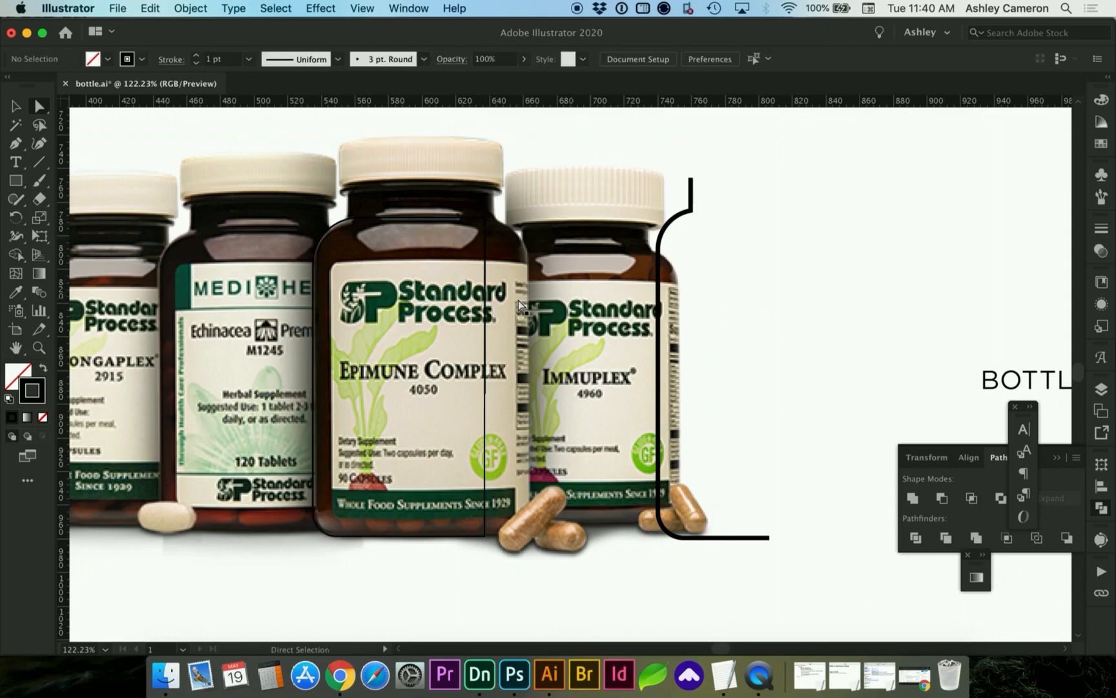
click(485, 297)
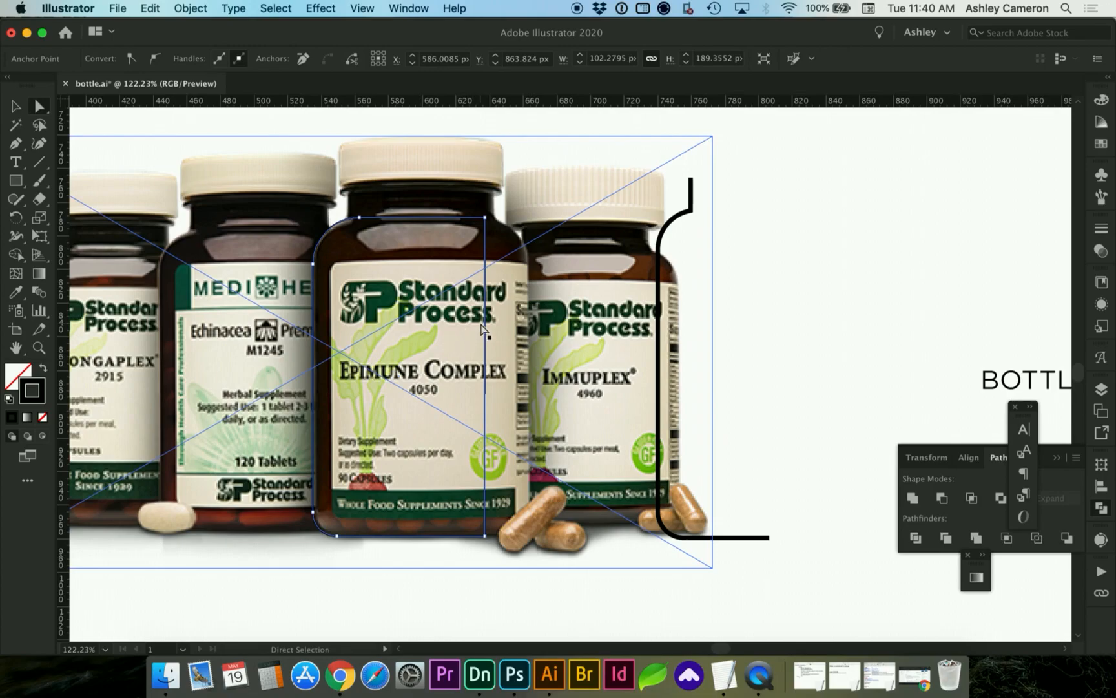
key(Delete)
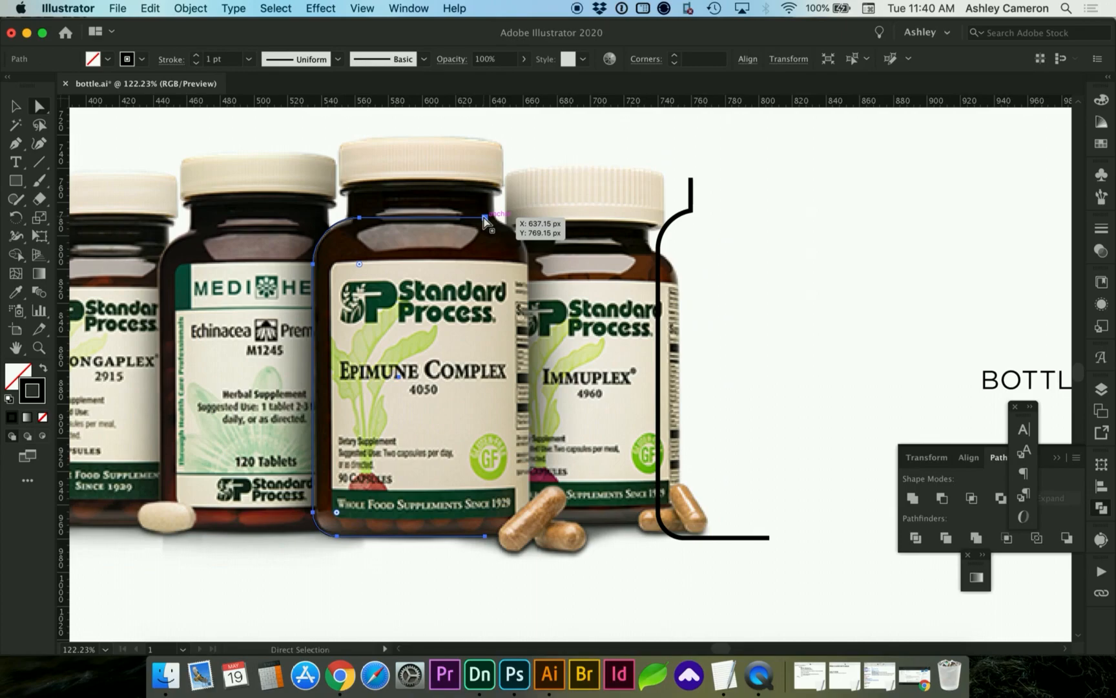
key(ctrl+j)
click(810, 274)
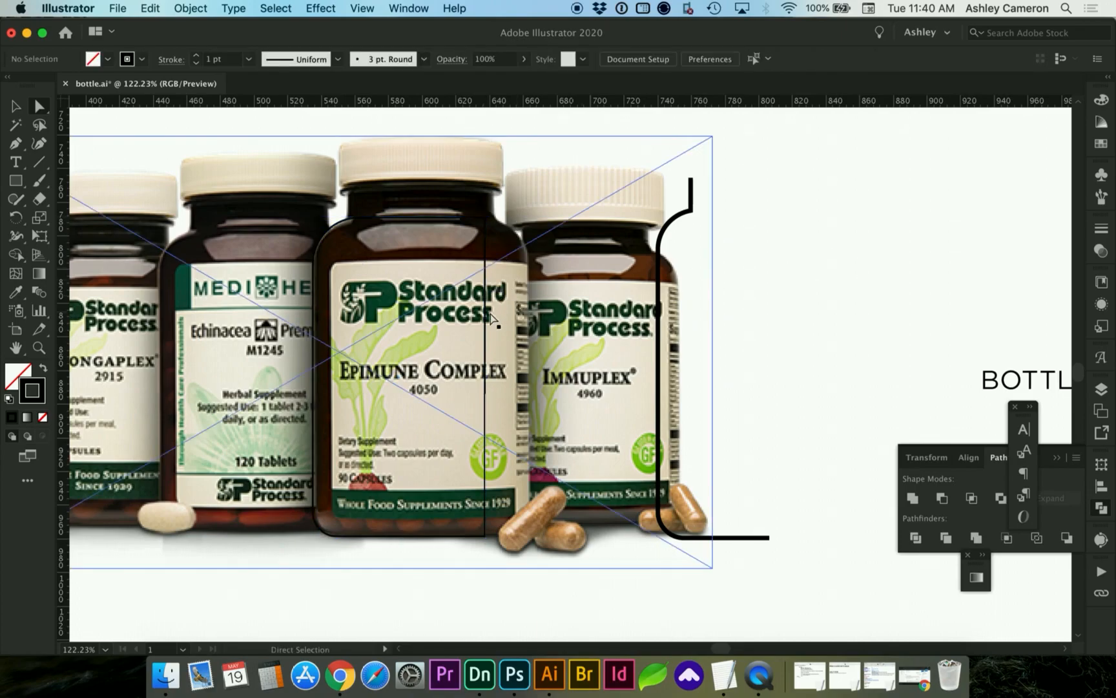
Move the rectangle's right edge inward to the bottle's centre, at about X 600 px.
drag(486, 317, 423, 319)
click(817, 261)
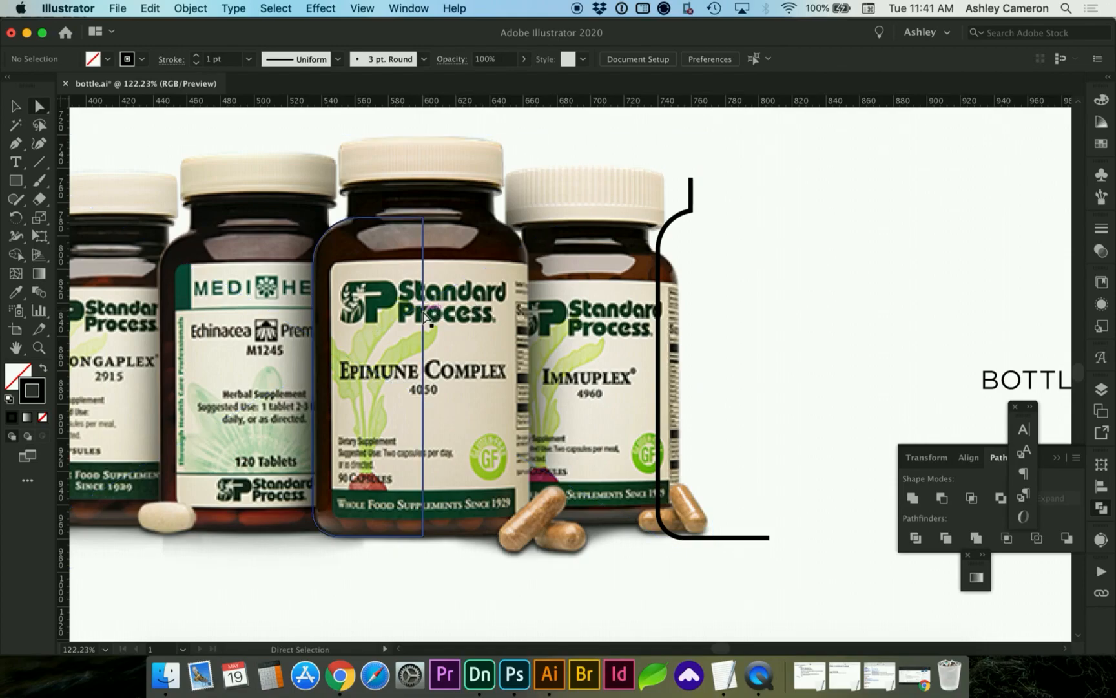
Add anchor points on the upper-left shoulder curve where it meets the base of the Epimune Complex bottle's neck.
key(z)
drag(293, 163, 509, 312)
key(a)
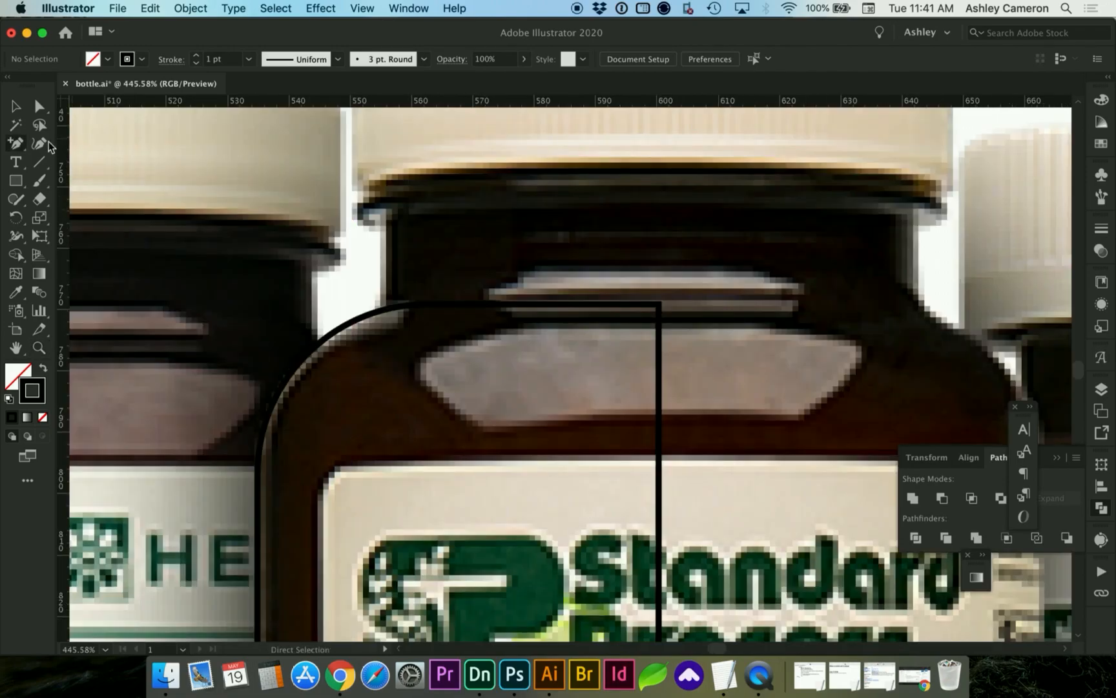
drag(15, 145, 67, 169)
click(379, 313)
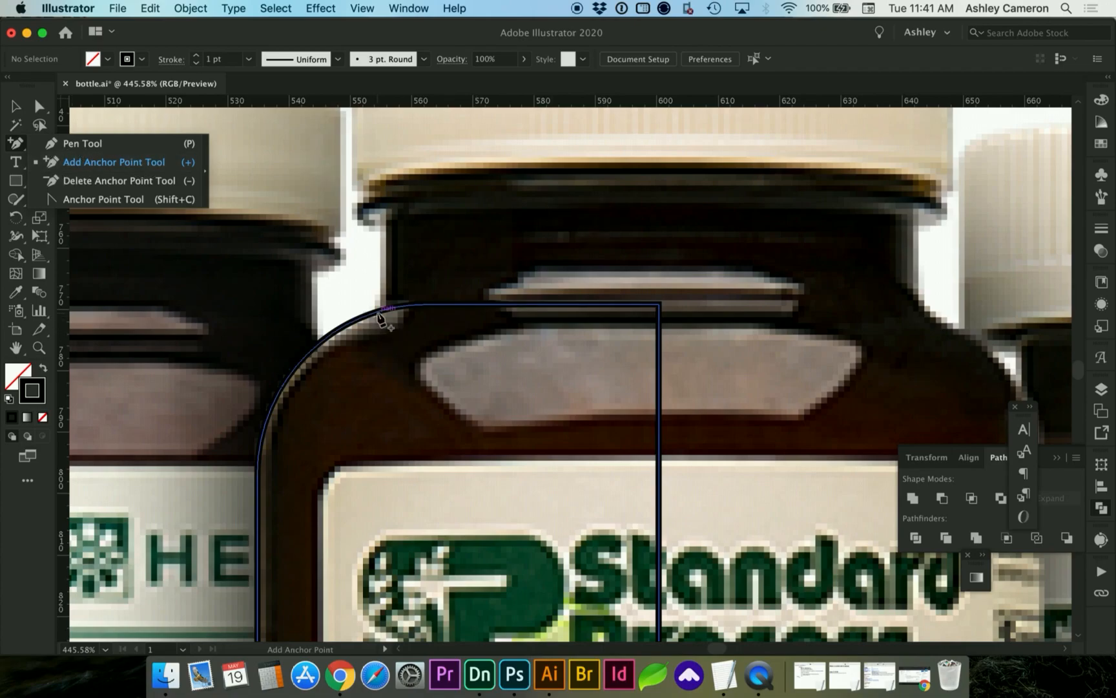
key(super+z)
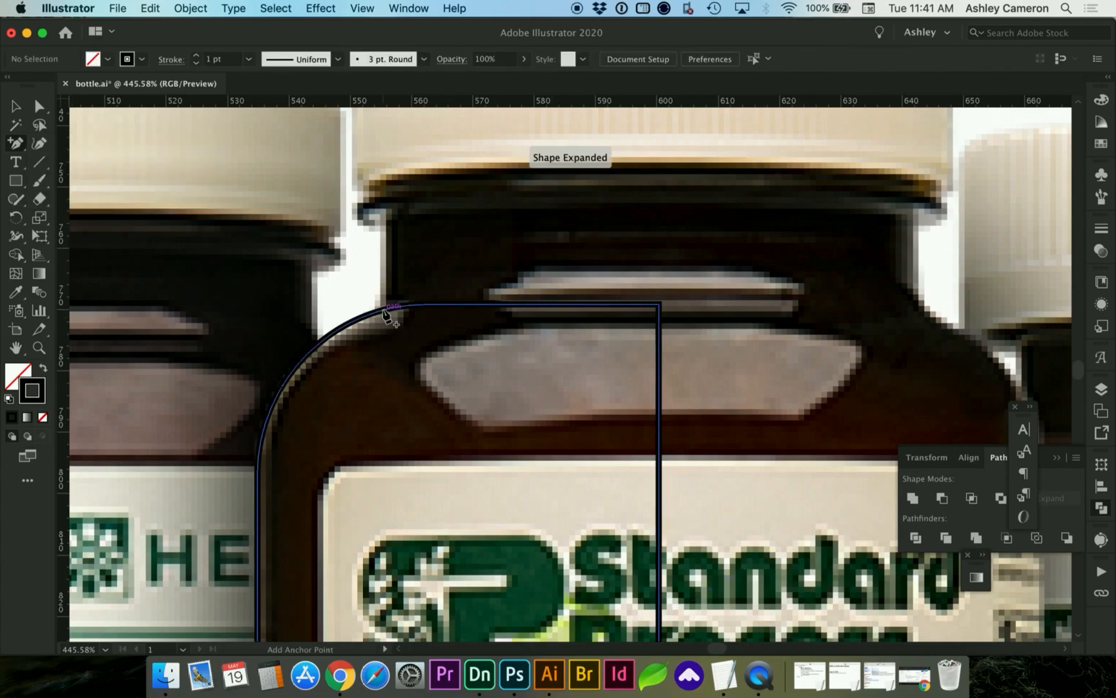
click(384, 310)
click(396, 306)
click(406, 305)
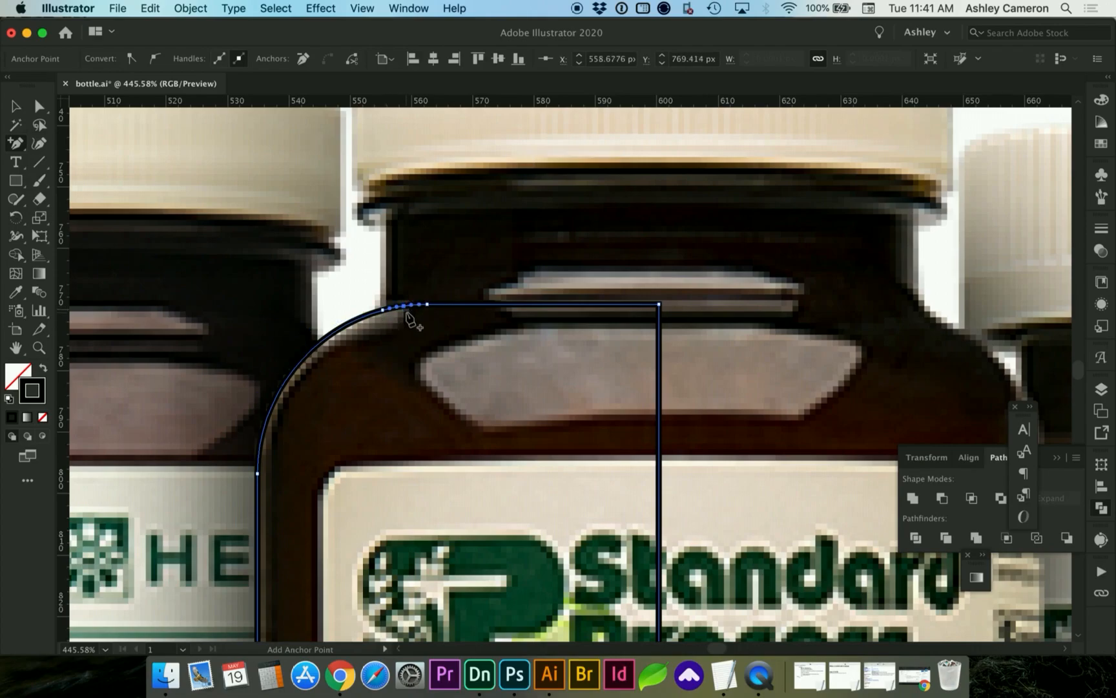
Move the added anchor up the neck to about X 556, Y 757 px and remove the curve's end anchor on the top edge.
key(a)
drag(412, 307, 387, 230)
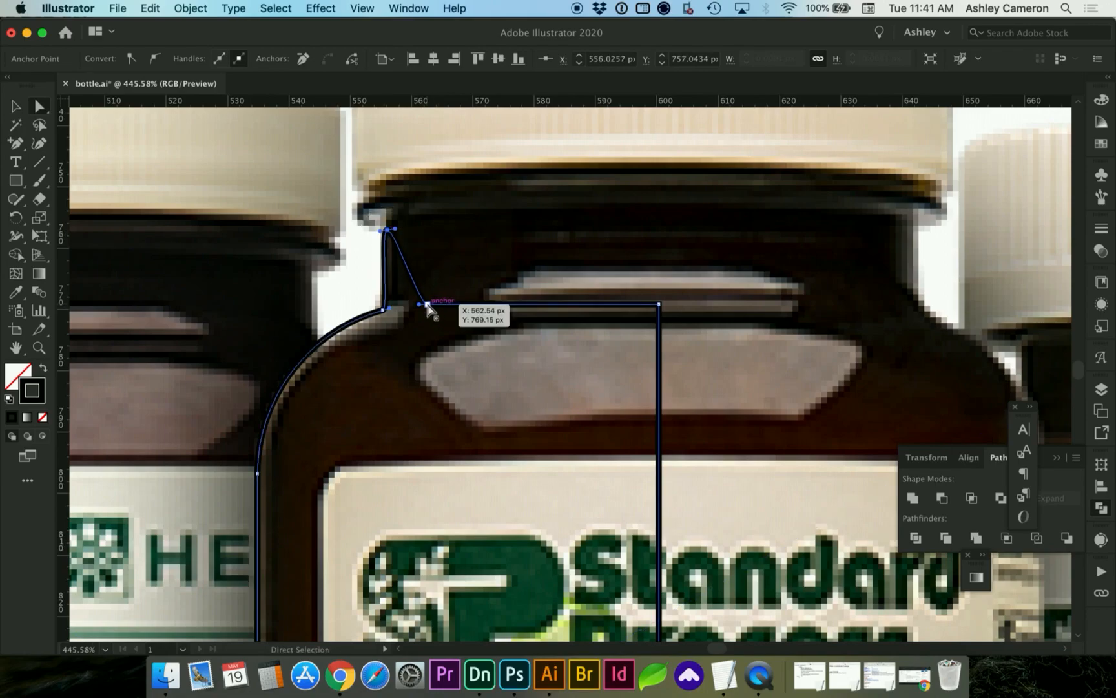
click(419, 303)
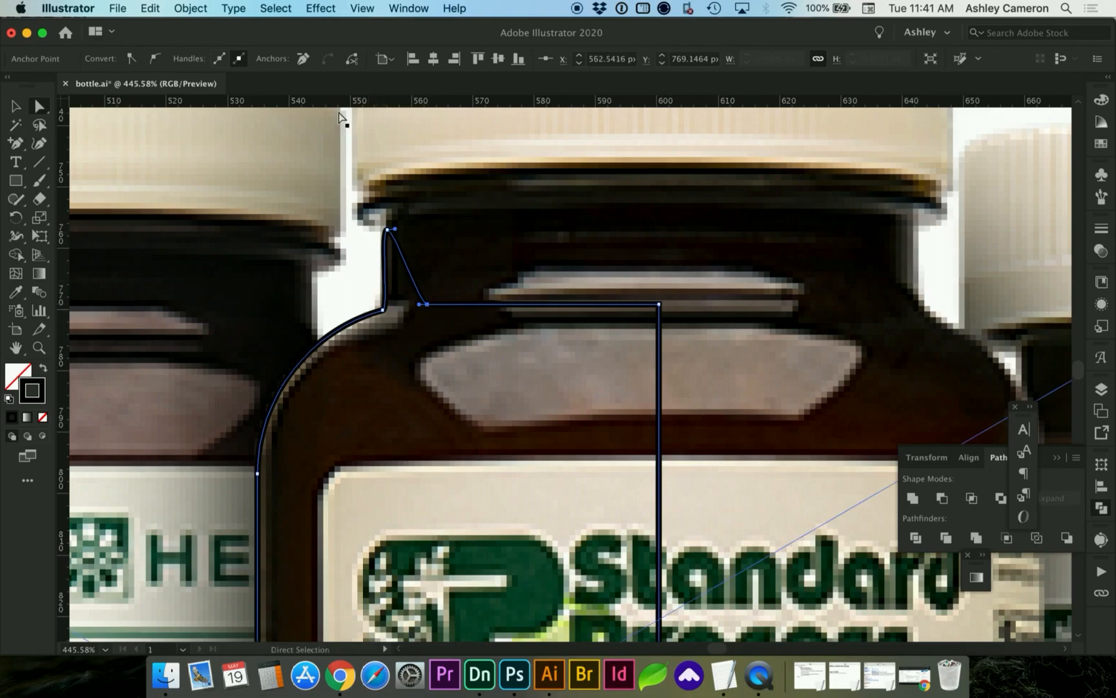
click(304, 60)
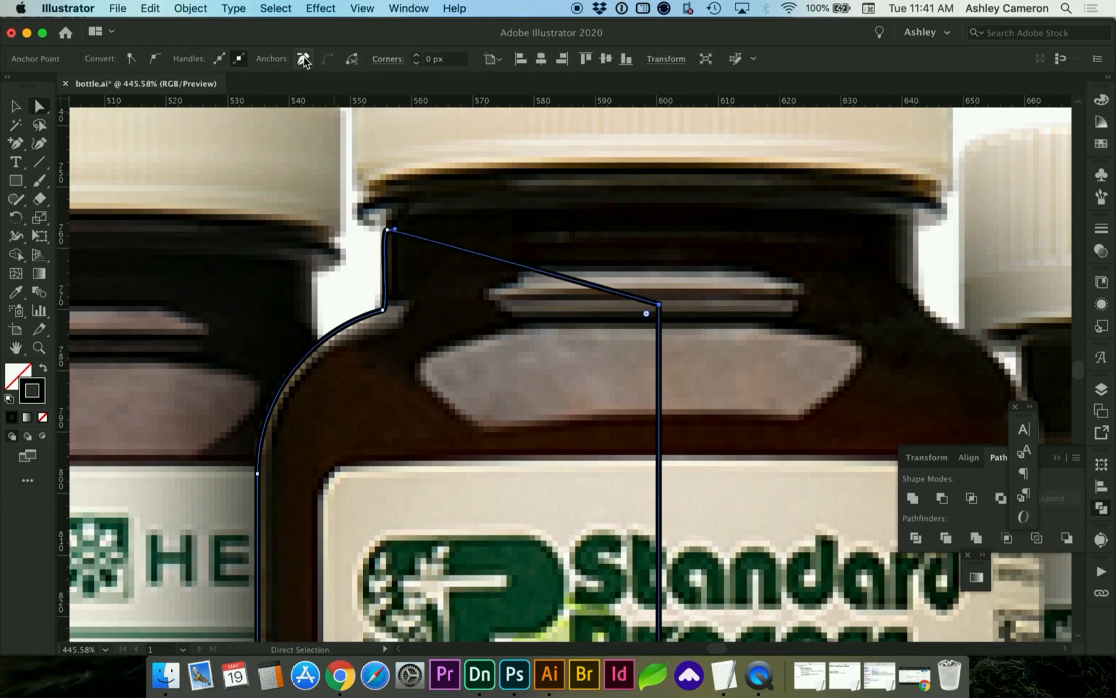
Align the path's upper-right anchor with the neck's top anchor using Vertical Align Top.
click(658, 304)
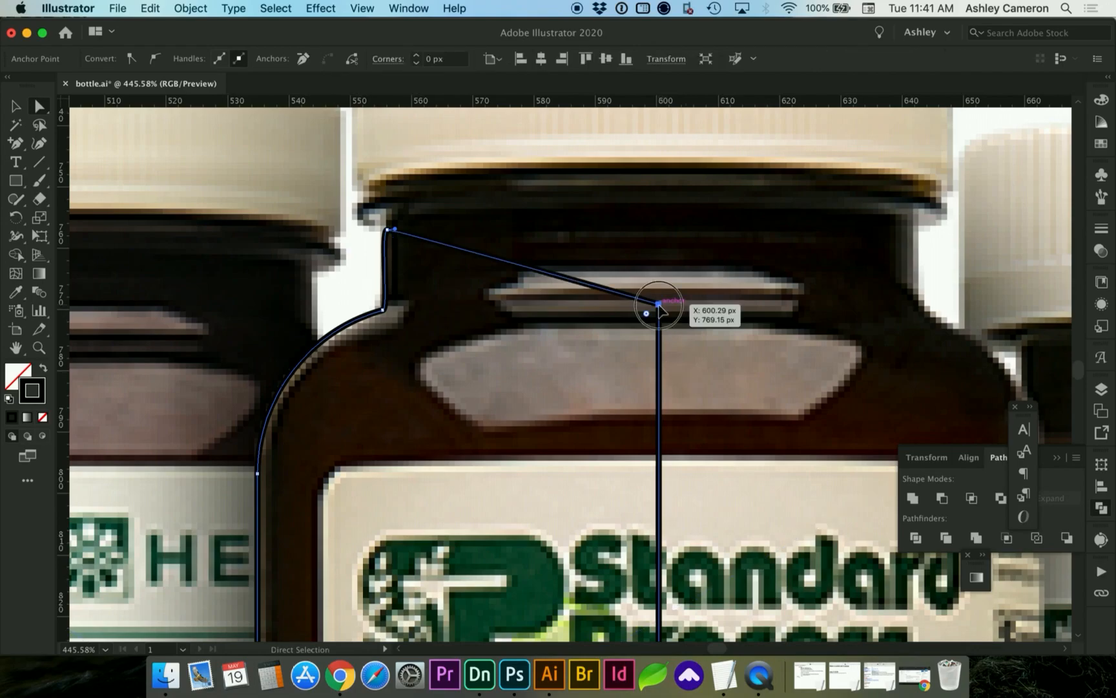
shift+click(388, 229)
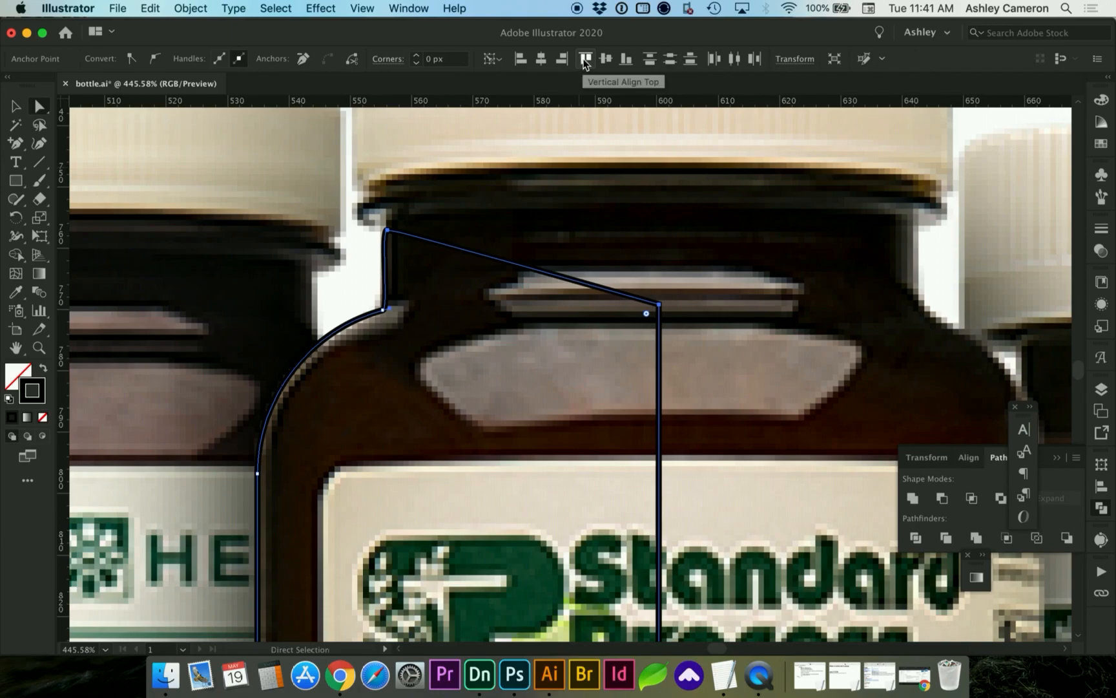
click(585, 60)
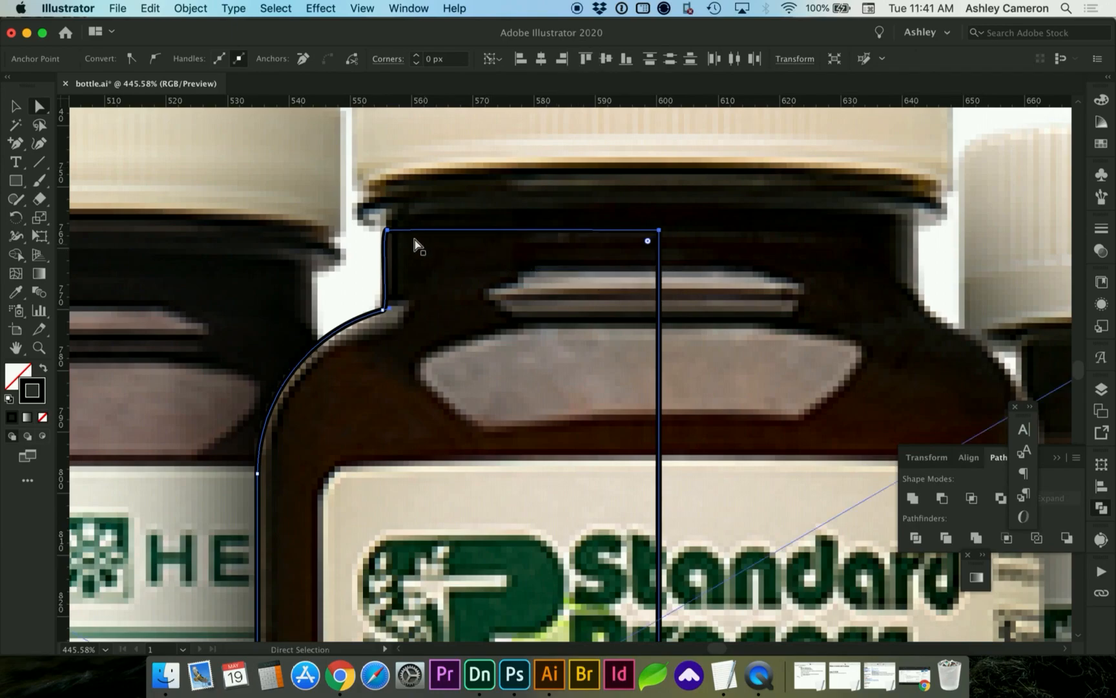
Convert the neck's top-left anchor to a corner point.
click(386, 229)
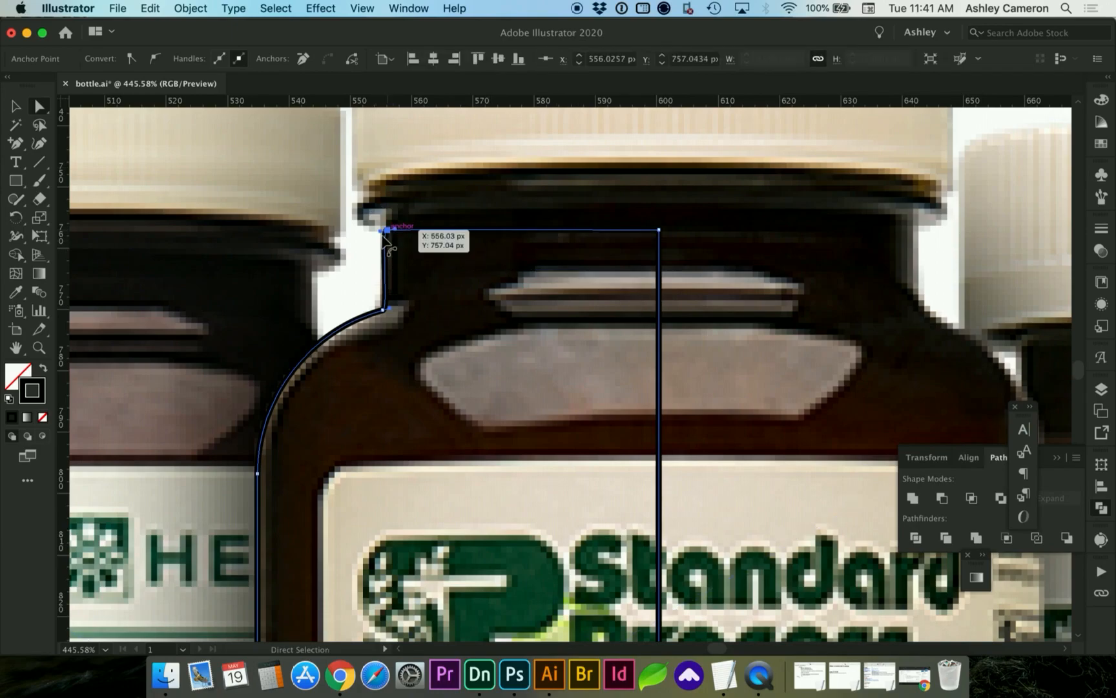
click(155, 59)
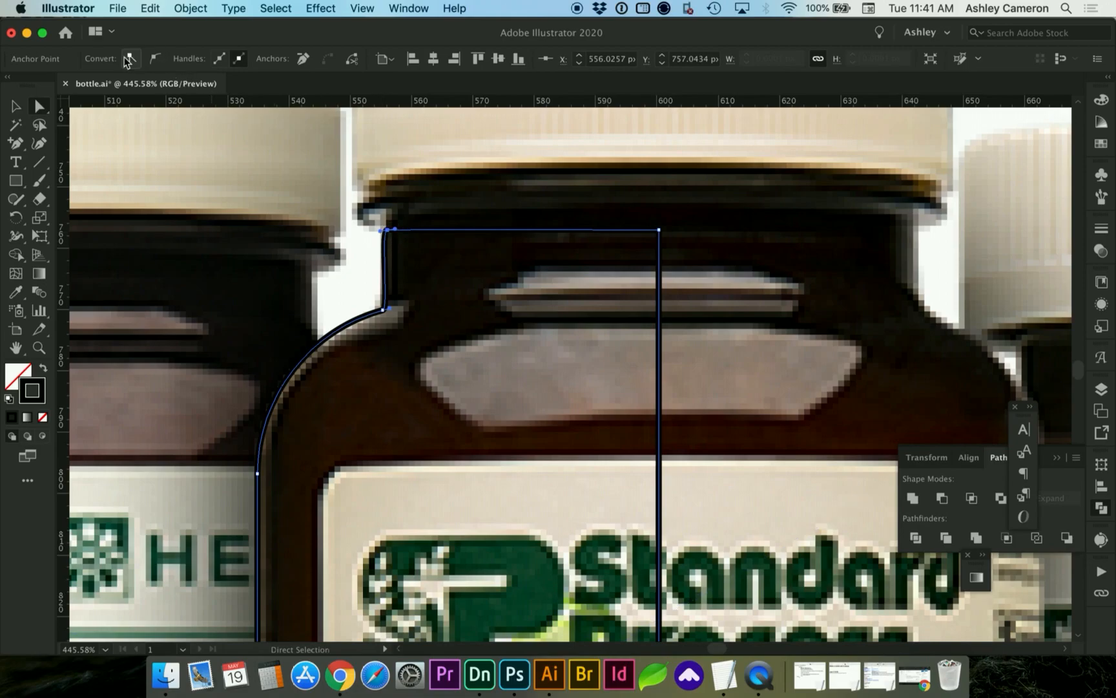
click(131, 60)
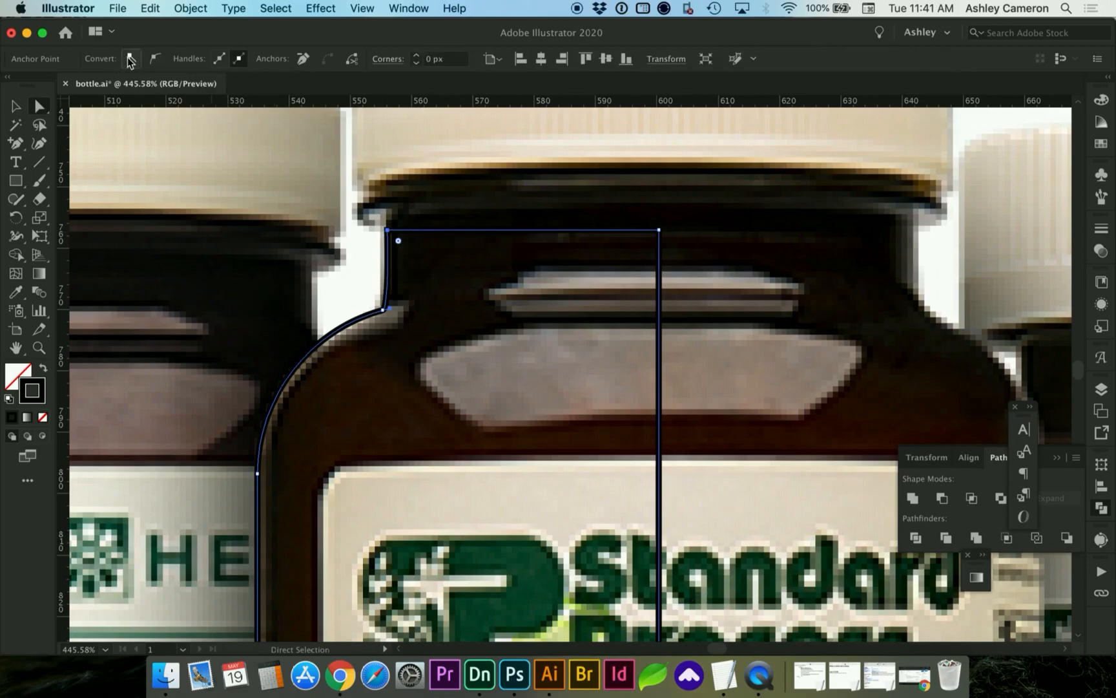
Try to straighten the neck's side by retracting the lower anchor's handle and aligning both neck anchors vertically, and undo these edits.
click(388, 309)
drag(388, 308, 383, 310)
click(383, 311)
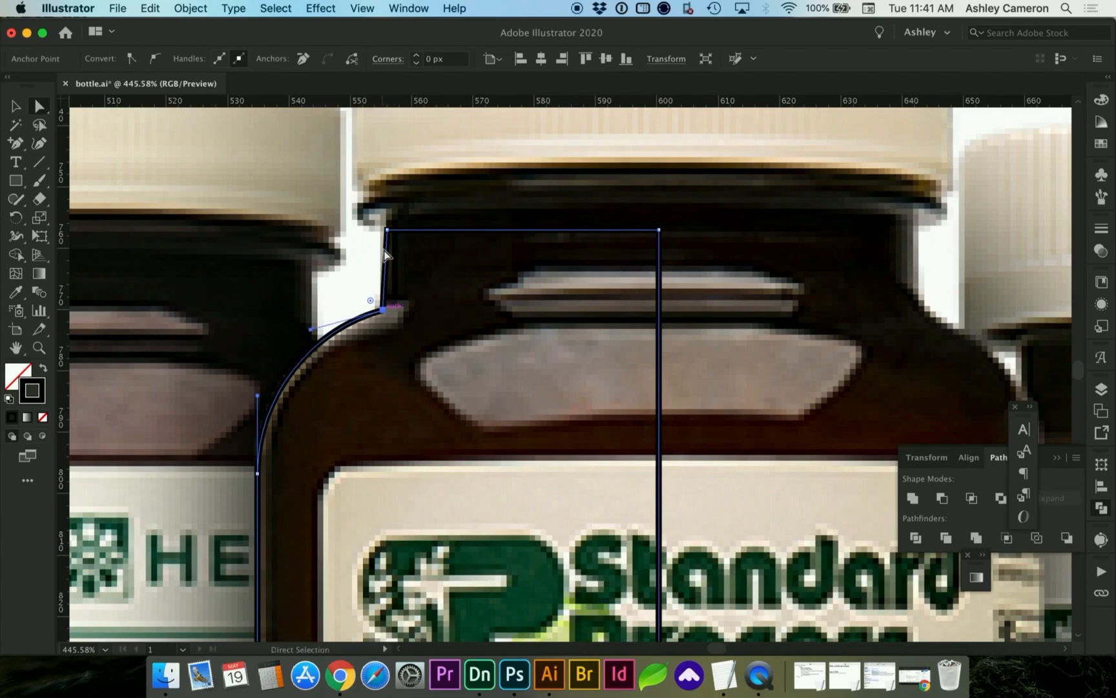
shift+click(388, 231)
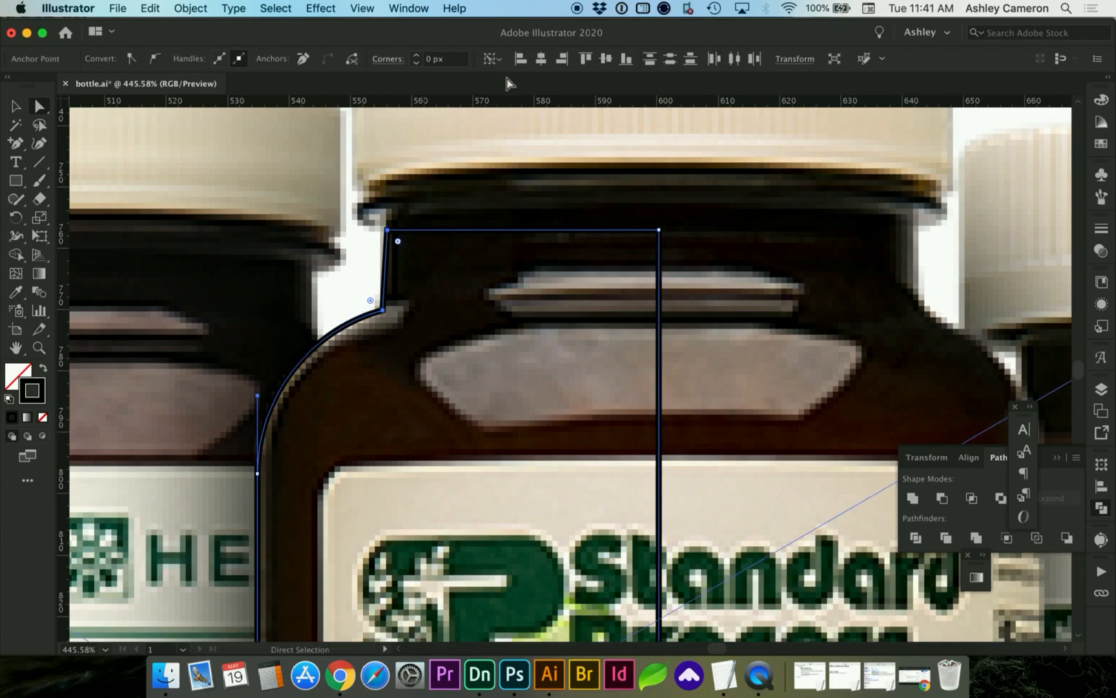
click(516, 60)
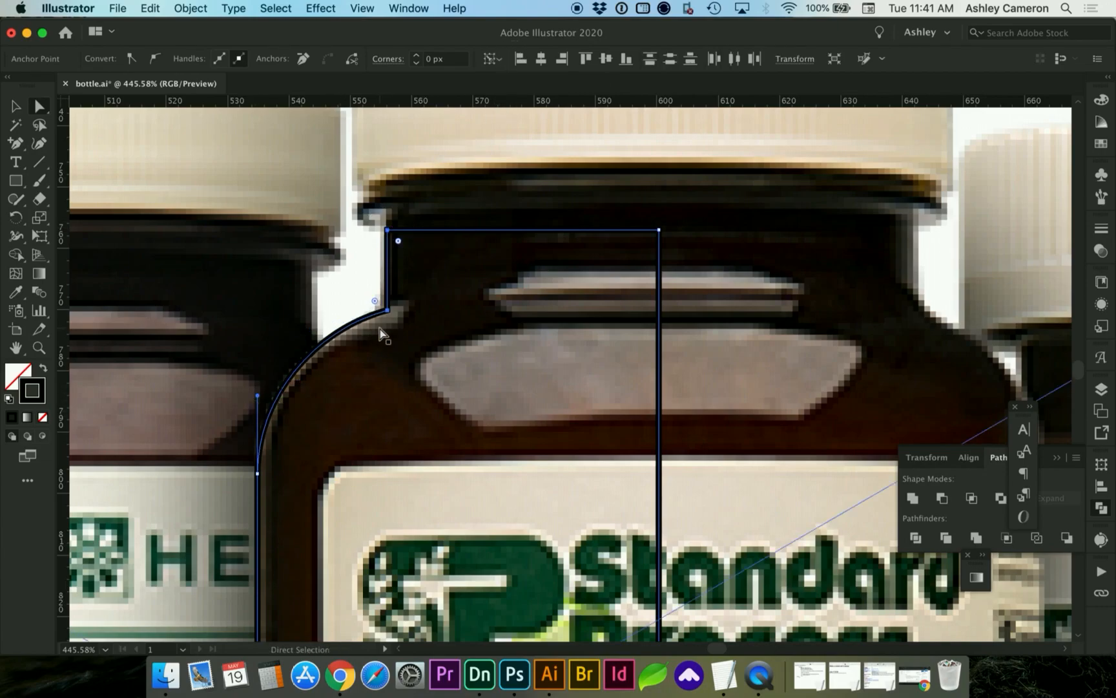
key(super+z)
key(super+z)
key(super+z)
Select the whole half-bottle path traced over the Epimune Complex bottle.
key(super+0)
drag(368, 397, 496, 543)
key(v)
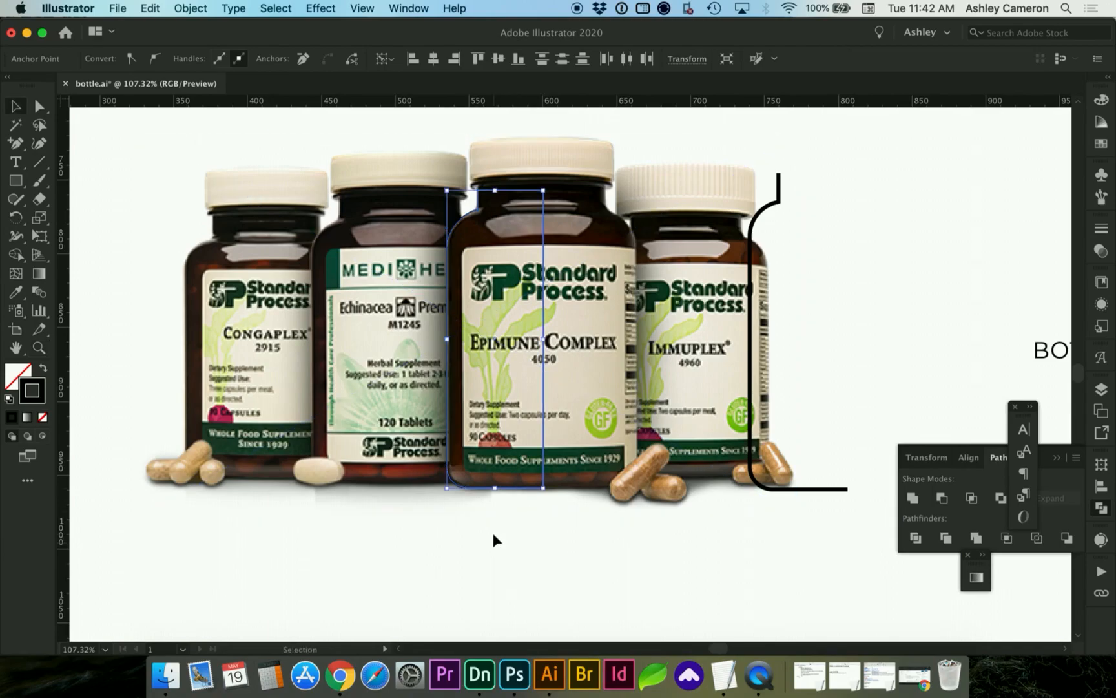
click(493, 535)
click(542, 347)
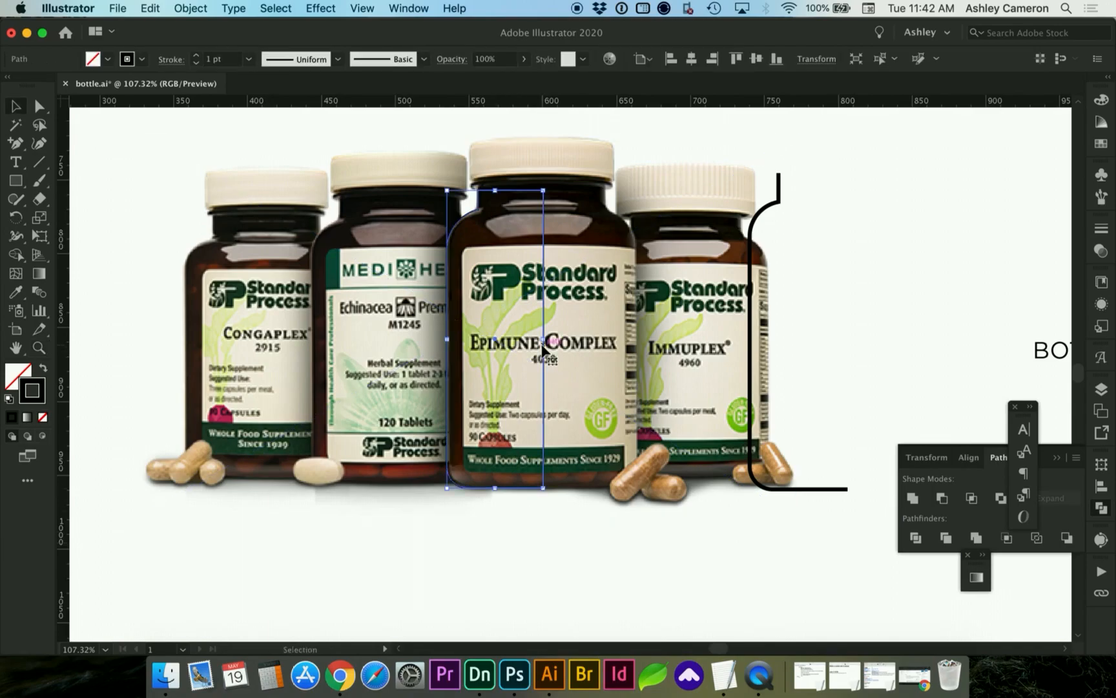
Try to delete the vertical centre-line segment of the half-bottle path over the Epimune Complex bottle.
click(864, 303)
key(a)
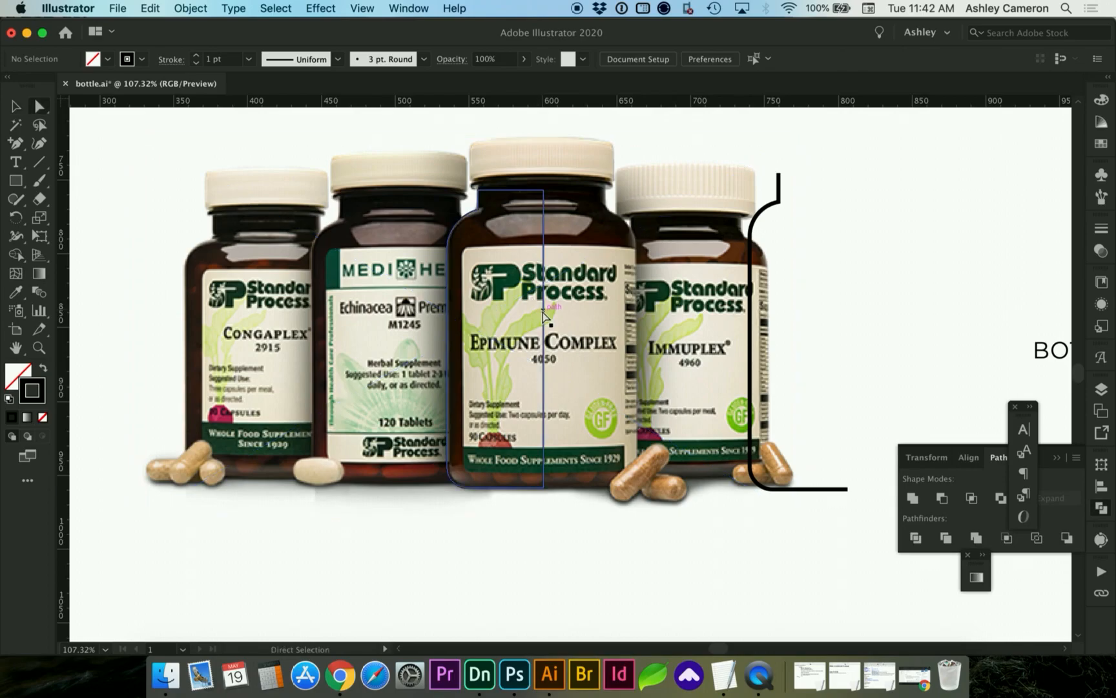
click(543, 317)
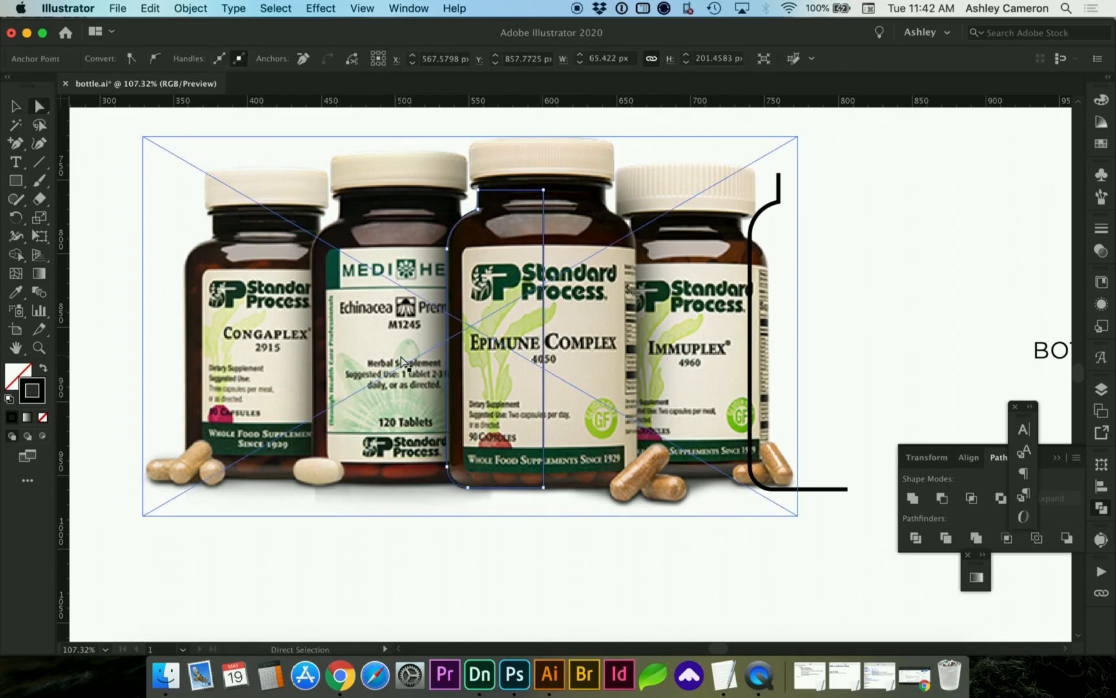
key(Delete)
key(v)
click(883, 210)
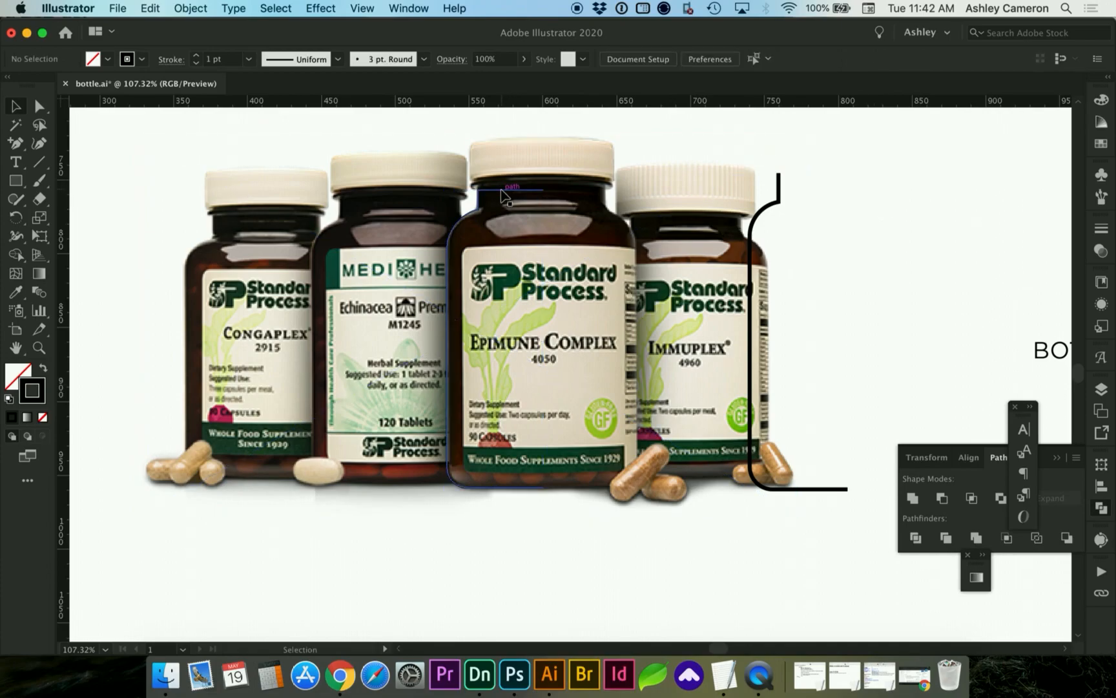
click(502, 190)
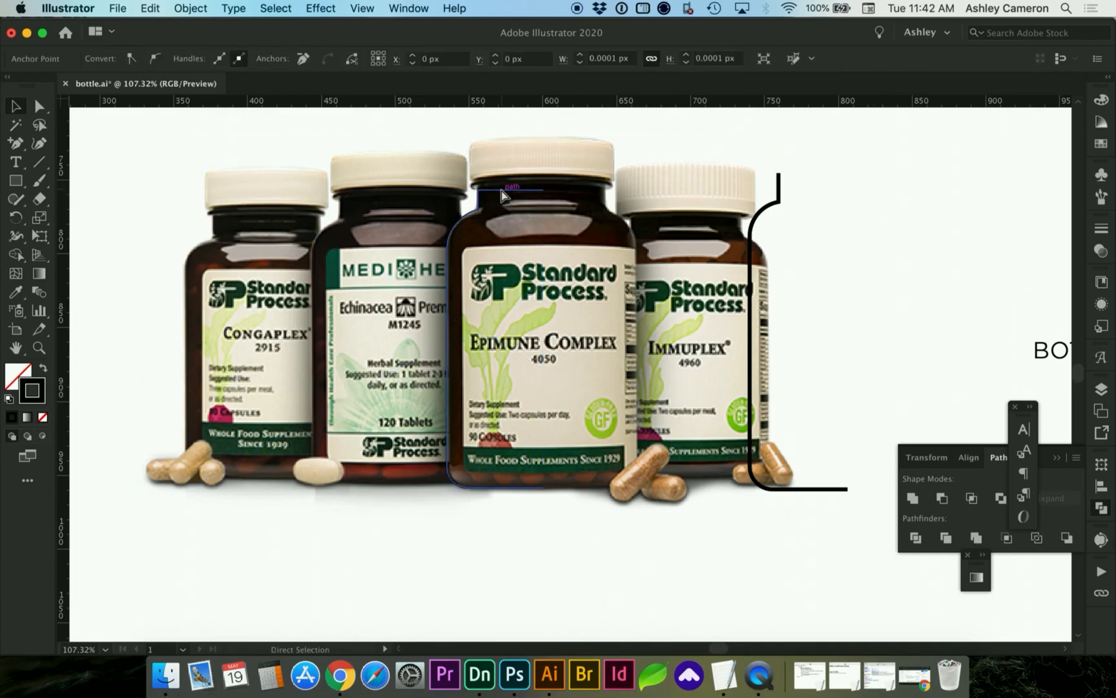
click(867, 236)
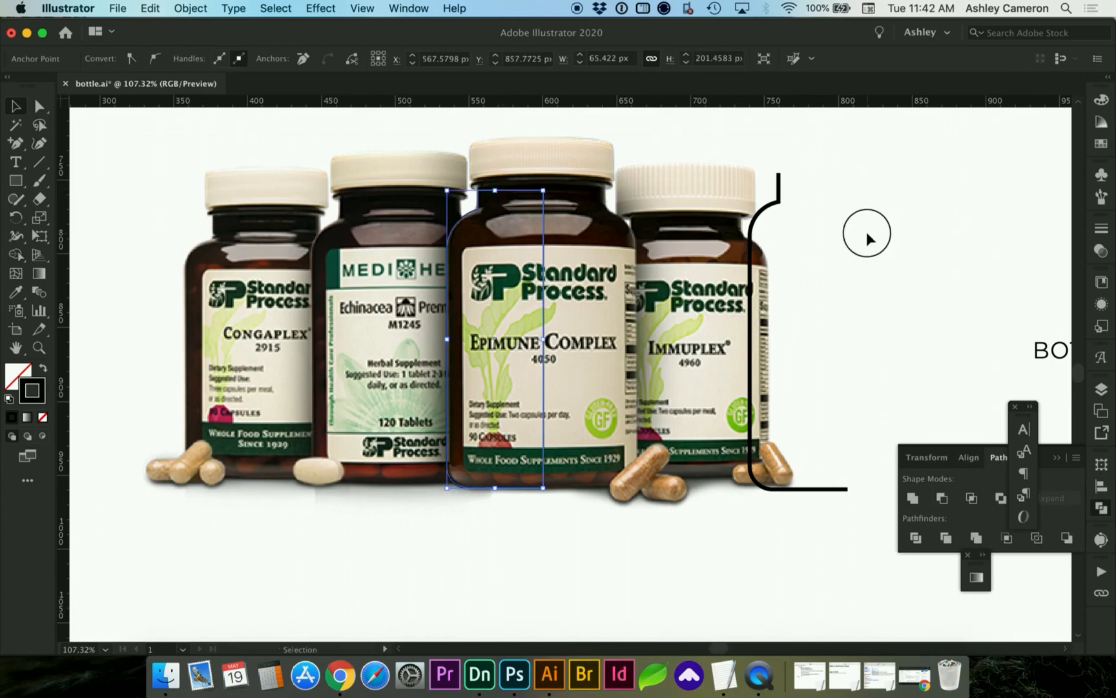
Create an inner copy of the half-bottle path with Offset Path at -2 px, using miter joins.
click(496, 191)
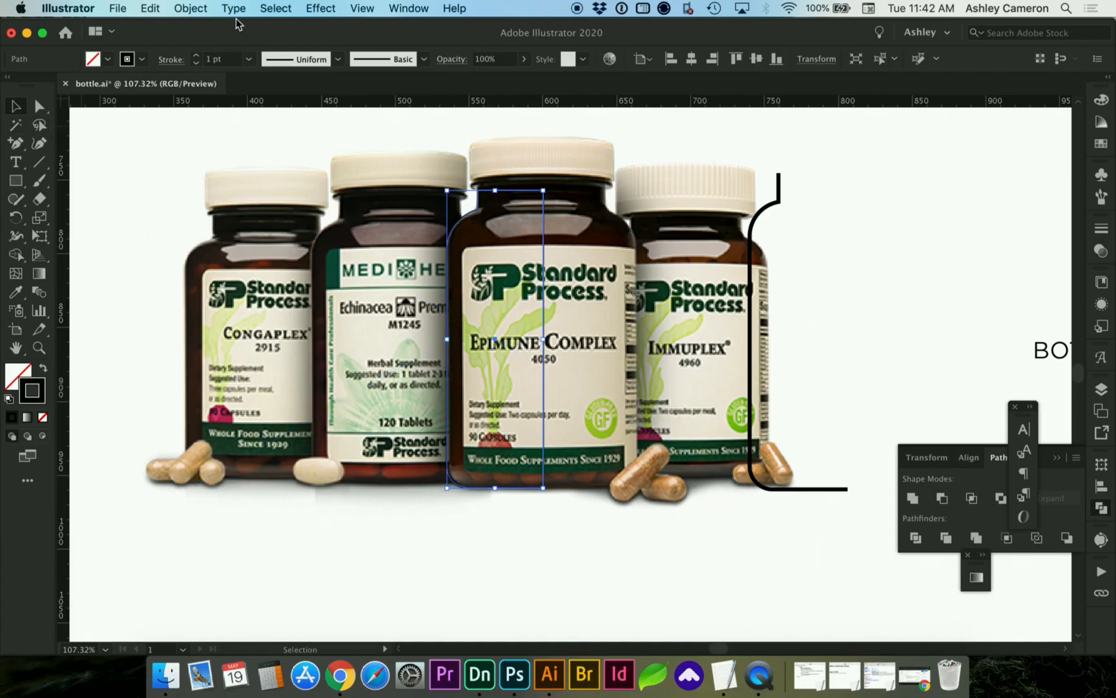
click(191, 9)
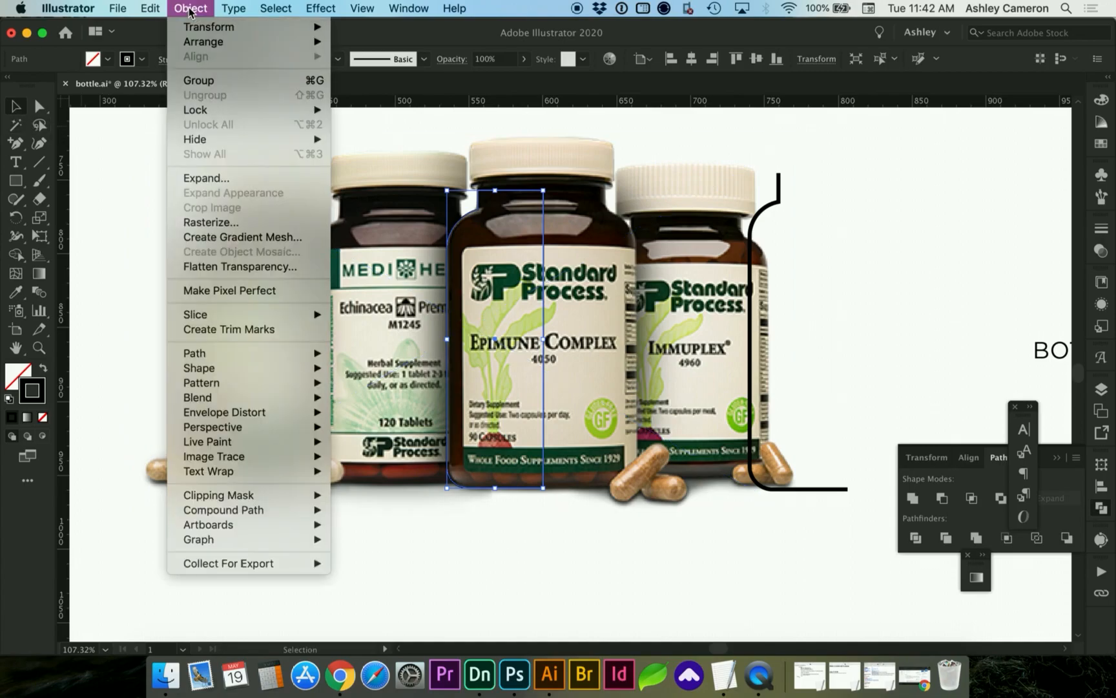
mouse_move(187, 357)
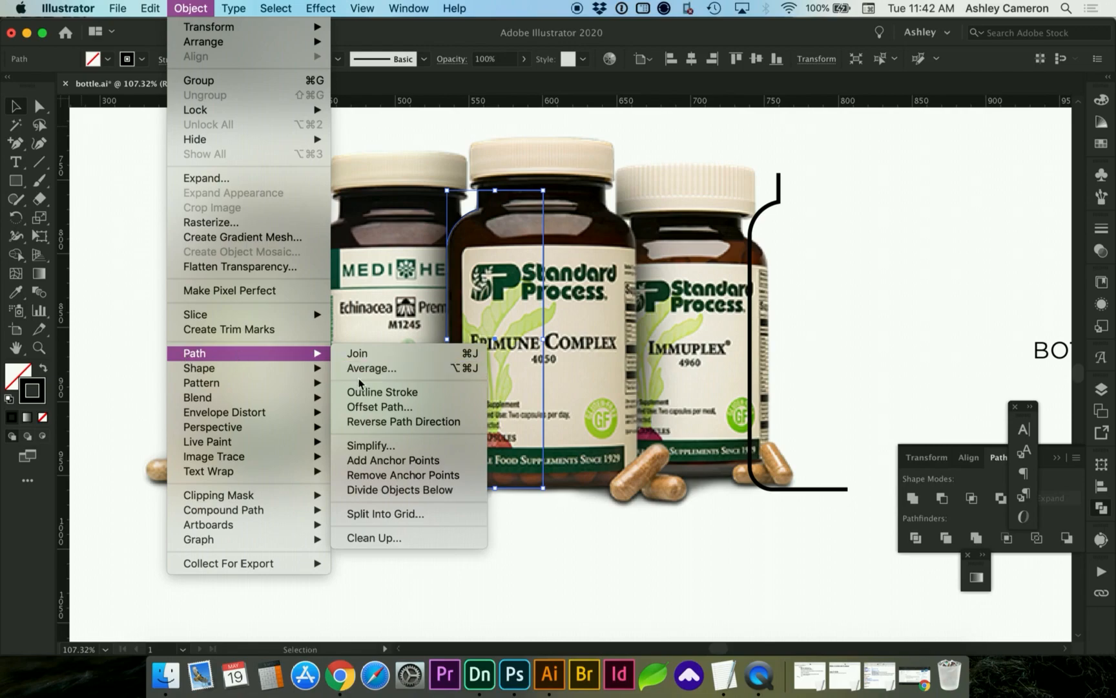
click(363, 408)
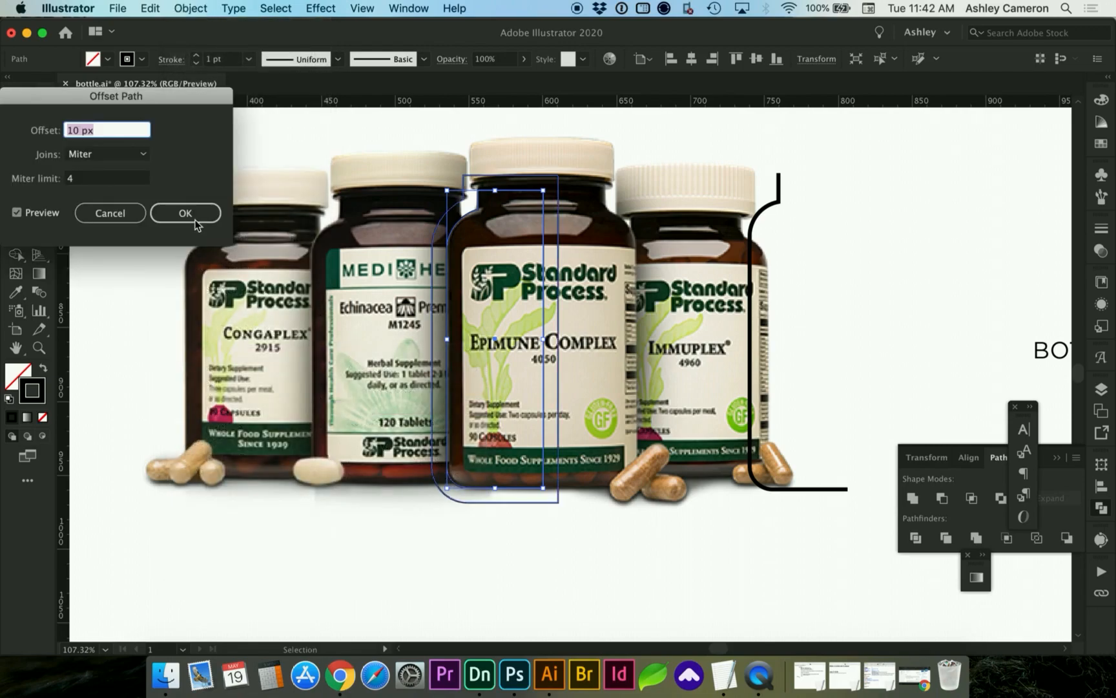
text(1)
key(Down)
key(Down)
key(Down)
key(Down)
key(Down)
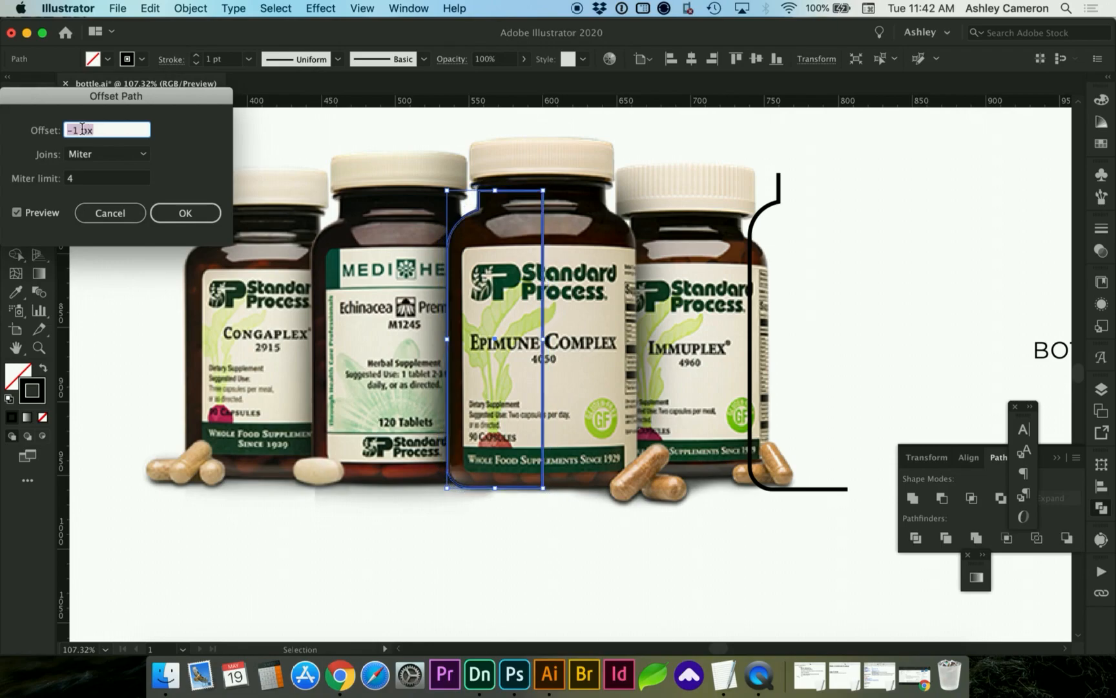
key(Up)
key(Up)
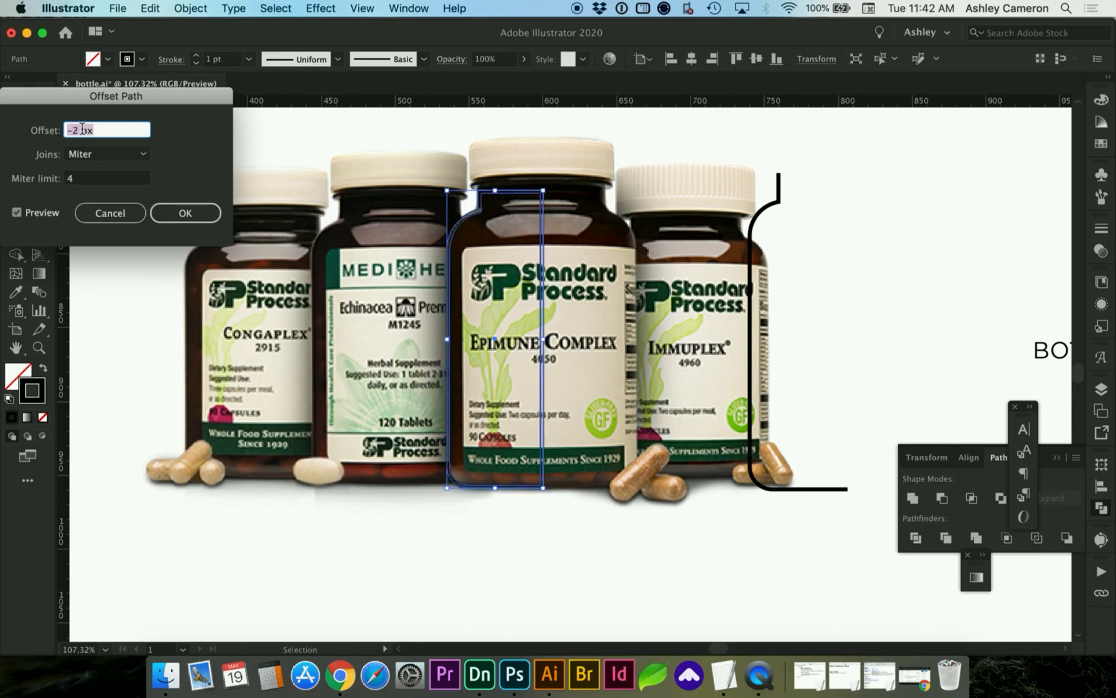
click(175, 212)
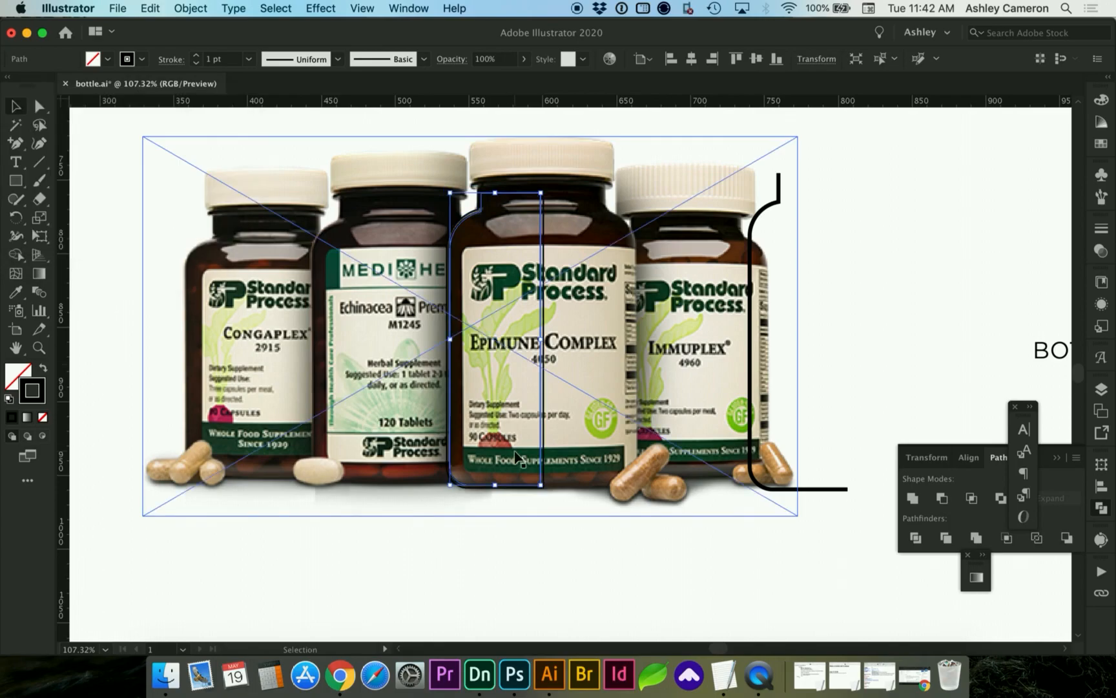
click(526, 567)
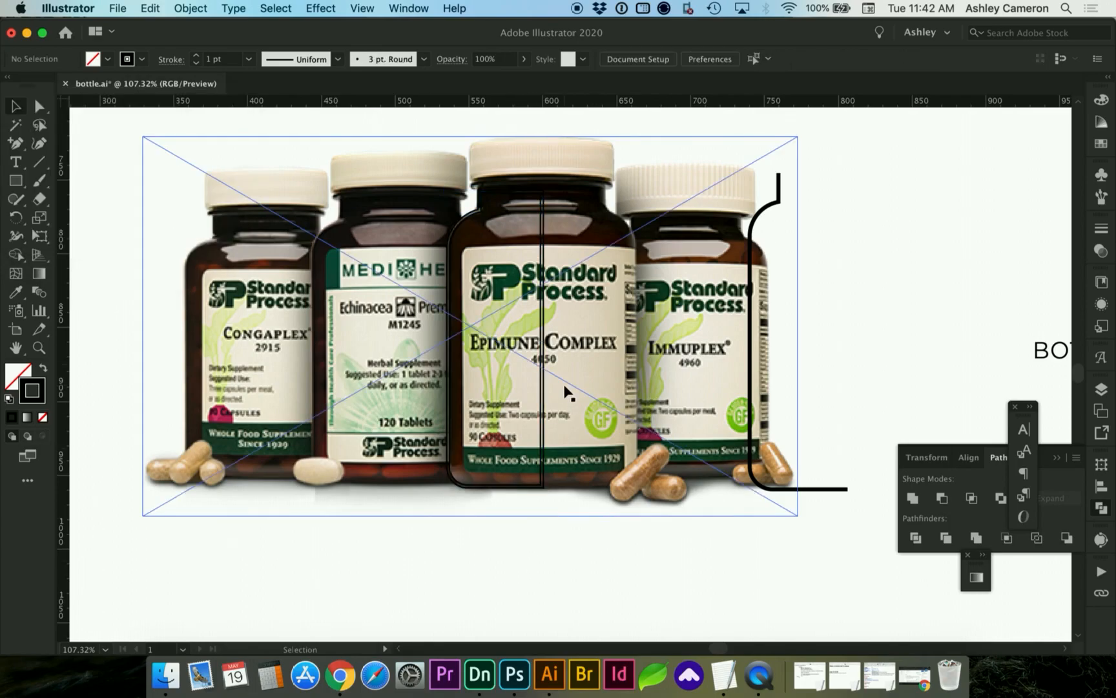
Fade the linked bottle reference photo to 40% opacity and deselect it.
click(643, 233)
click(675, 59)
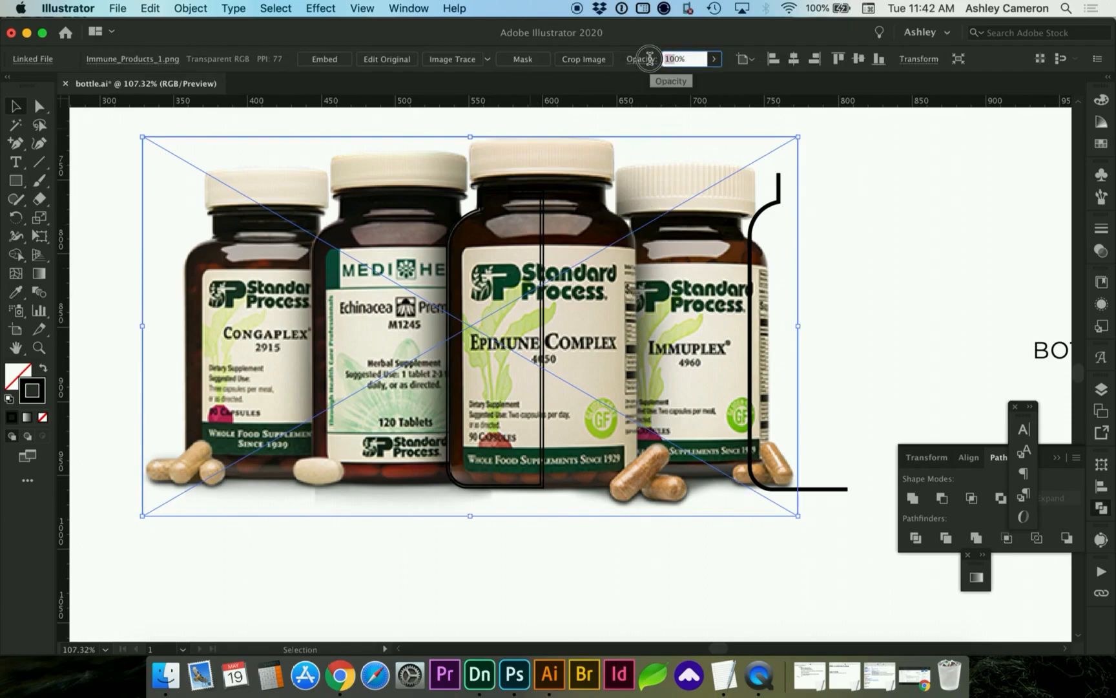
text(40)
key(Return)
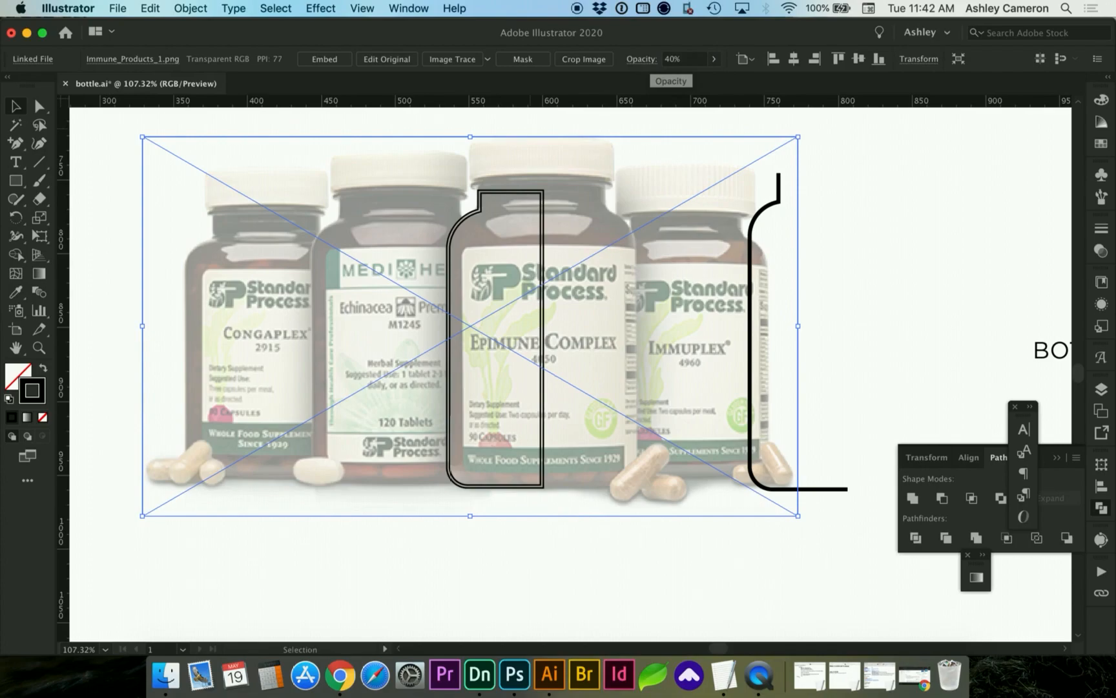
key(super+shift+a)
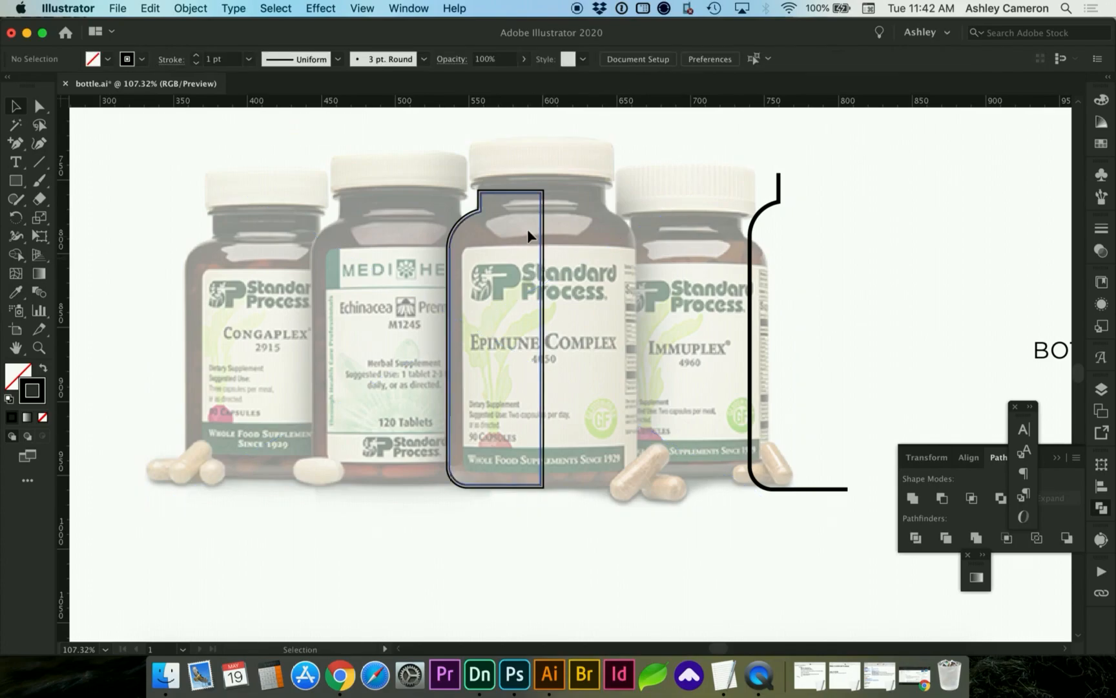
Delete the vertical centre-line segments and the neck's top segments from both the original and the offset half-bottle paths.
key(z)
drag(373, 145, 690, 534)
key(v)
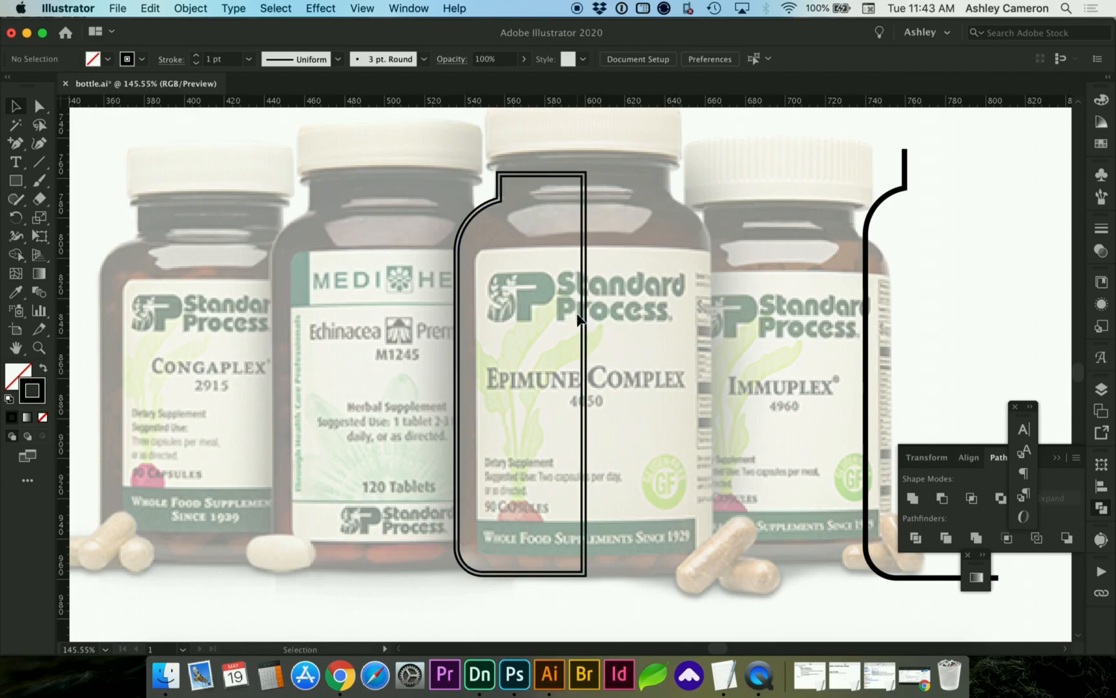
key(a)
click(585, 295)
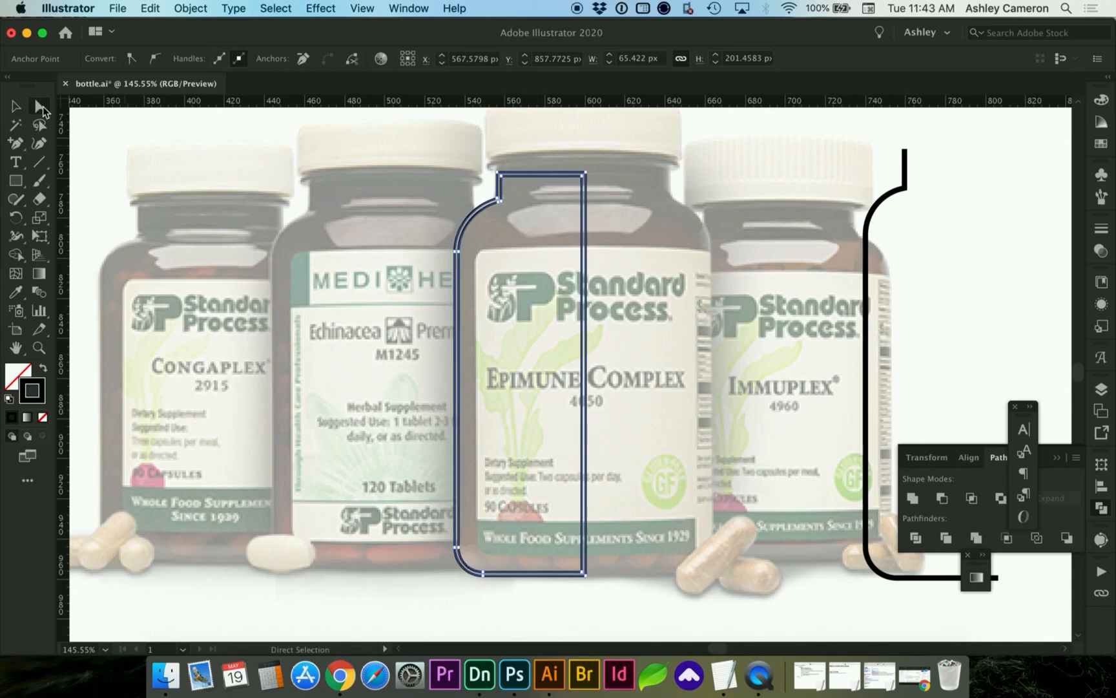
key(Delete)
click(561, 261)
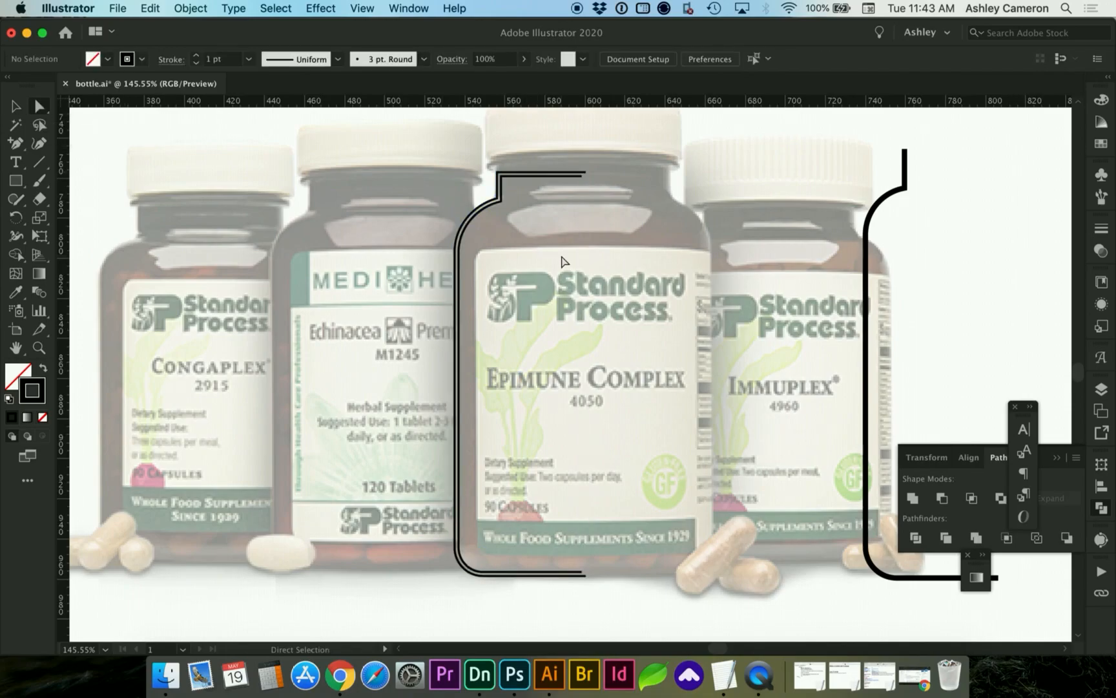
drag(570, 159, 604, 200)
key(Delete)
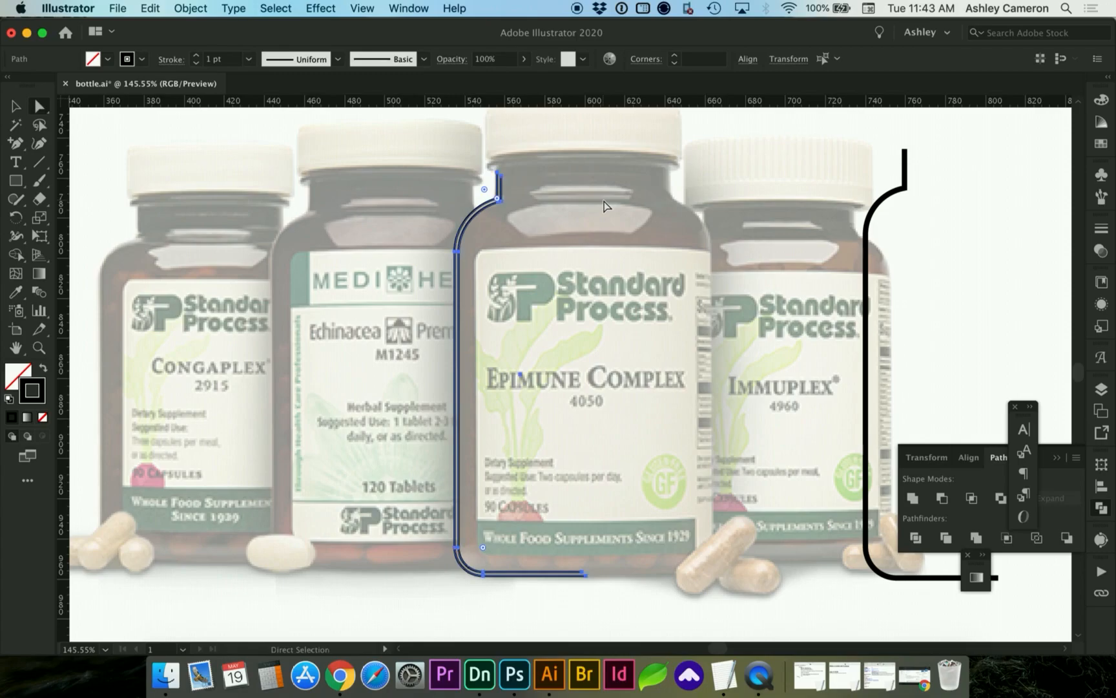
Line up the two paths' open end anchors at the bottle base with Horizontal Align Left.
drag(567, 563, 611, 606)
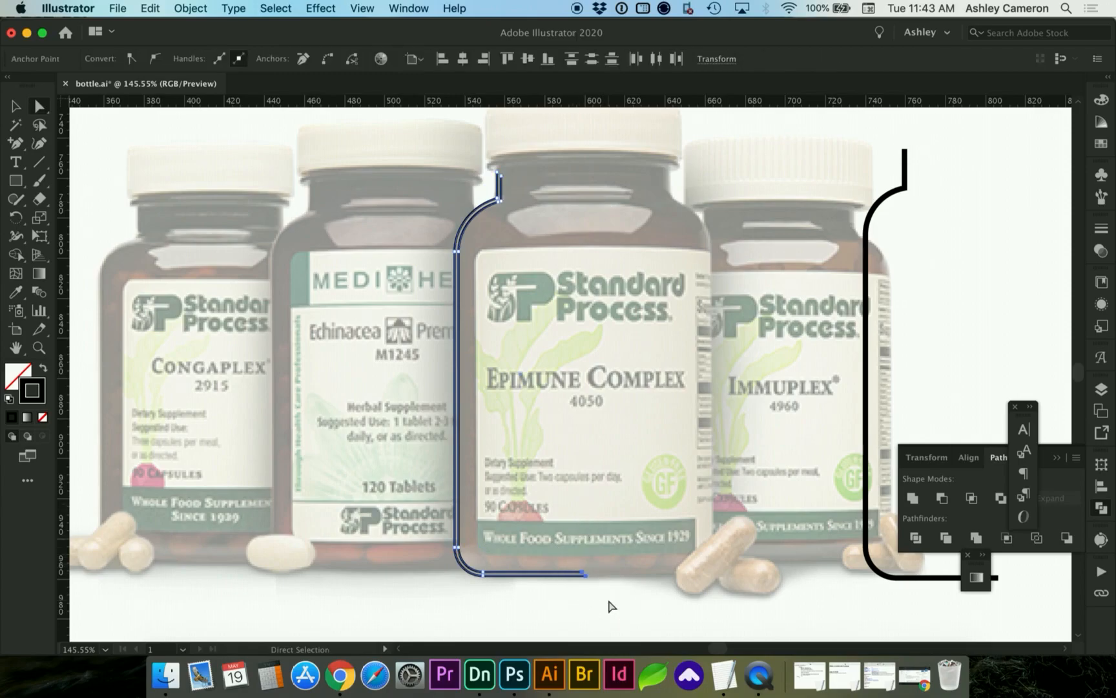
click(442, 59)
key(super+z)
click(419, 59)
click(436, 82)
click(441, 58)
click(618, 547)
Join the two end anchors at the bottle base to connect the outer and inner paths.
drag(562, 550, 597, 598)
scroll(565, 499, down, 2)
key(super+a)
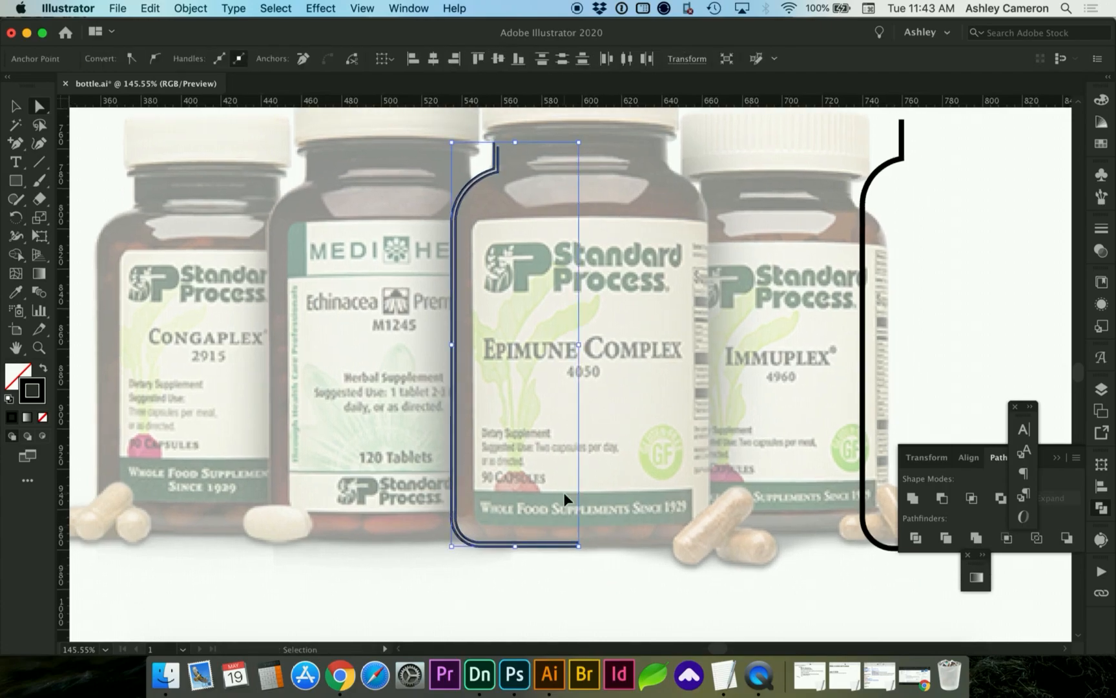
click(602, 562)
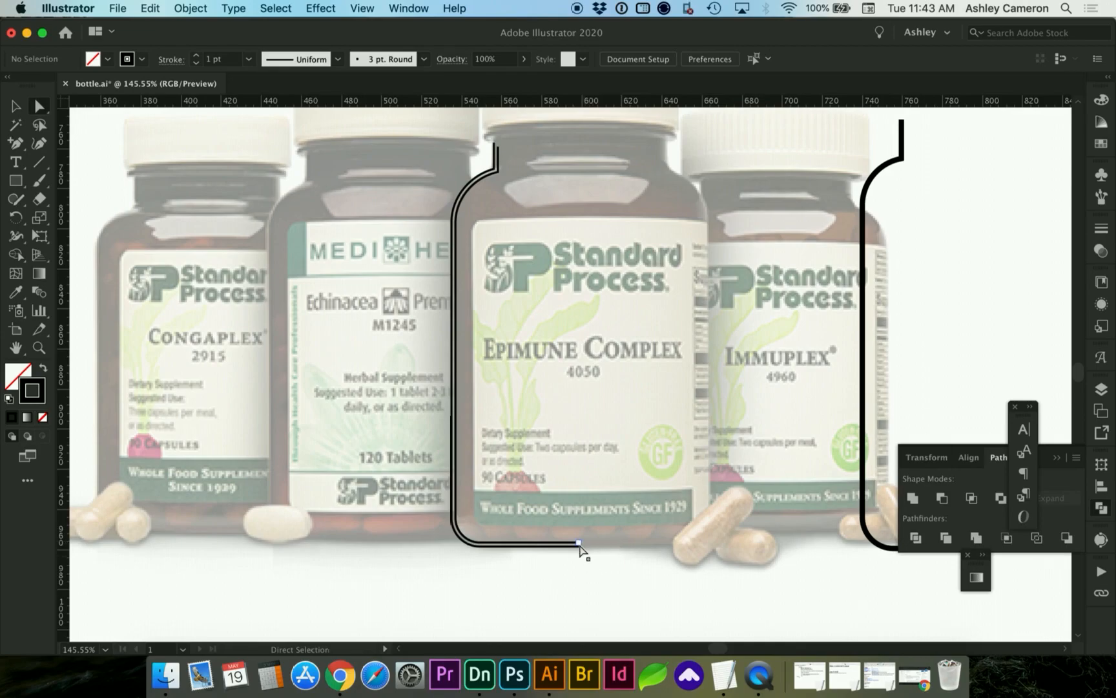
scroll(594, 505, up, 1)
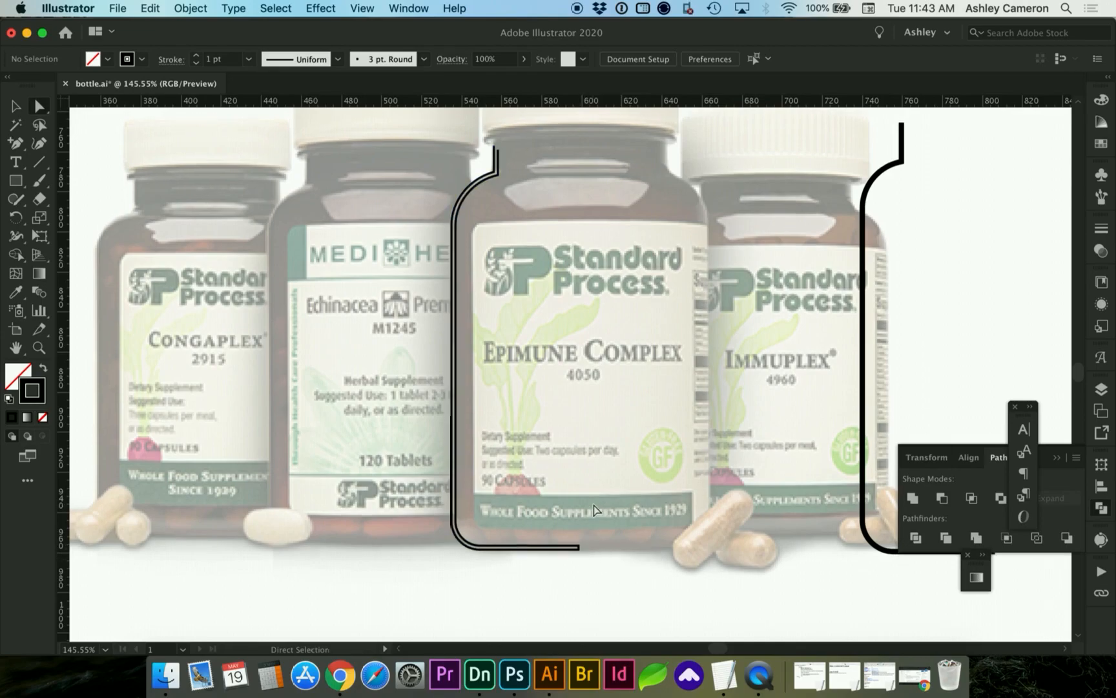
Align the two open anchors at the top of the neck with Vertical Align Top and join them to close the outline.
scroll(593, 505, up, 3)
key(z)
drag(459, 187, 557, 262)
key(a)
drag(415, 198, 565, 308)
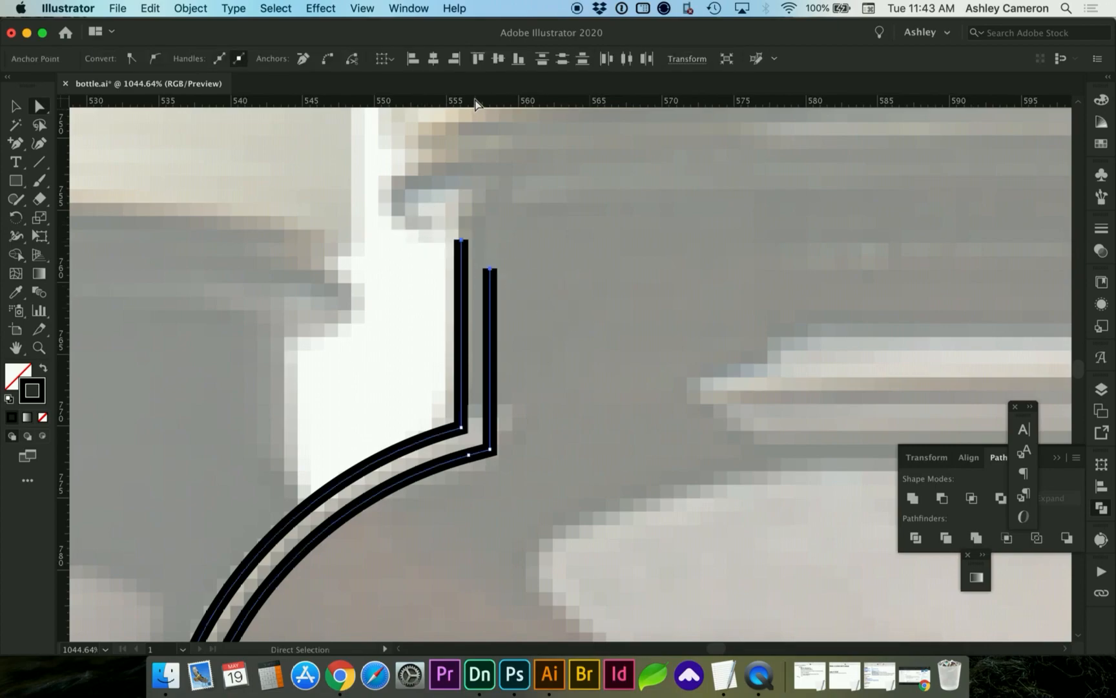
click(482, 59)
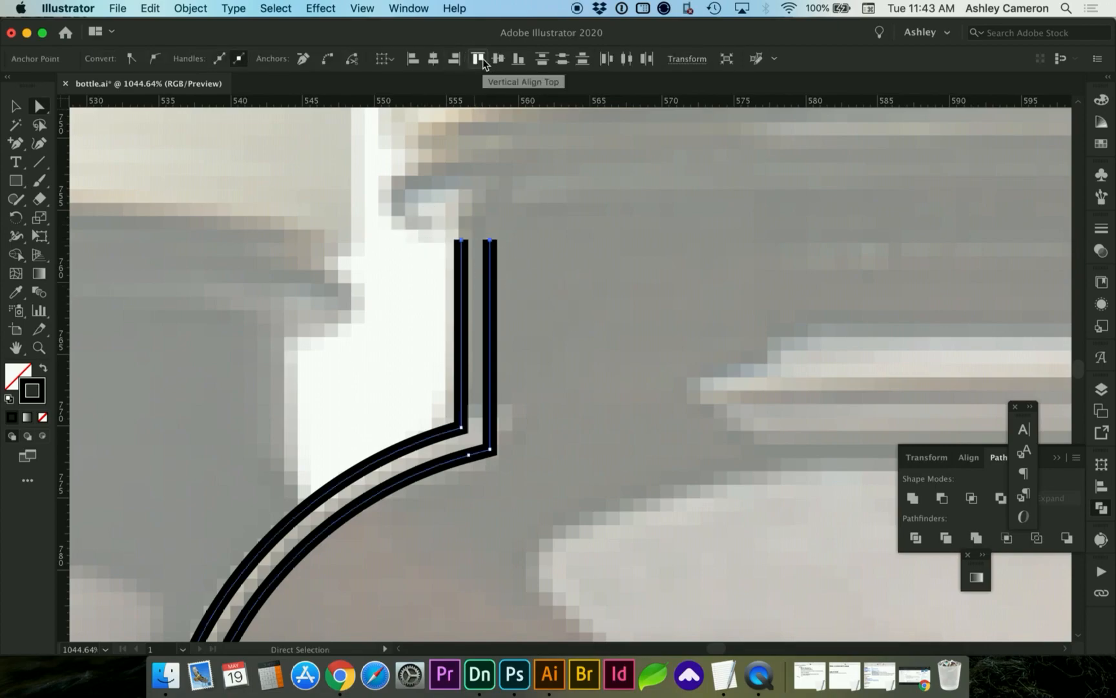
key(ctrl+j)
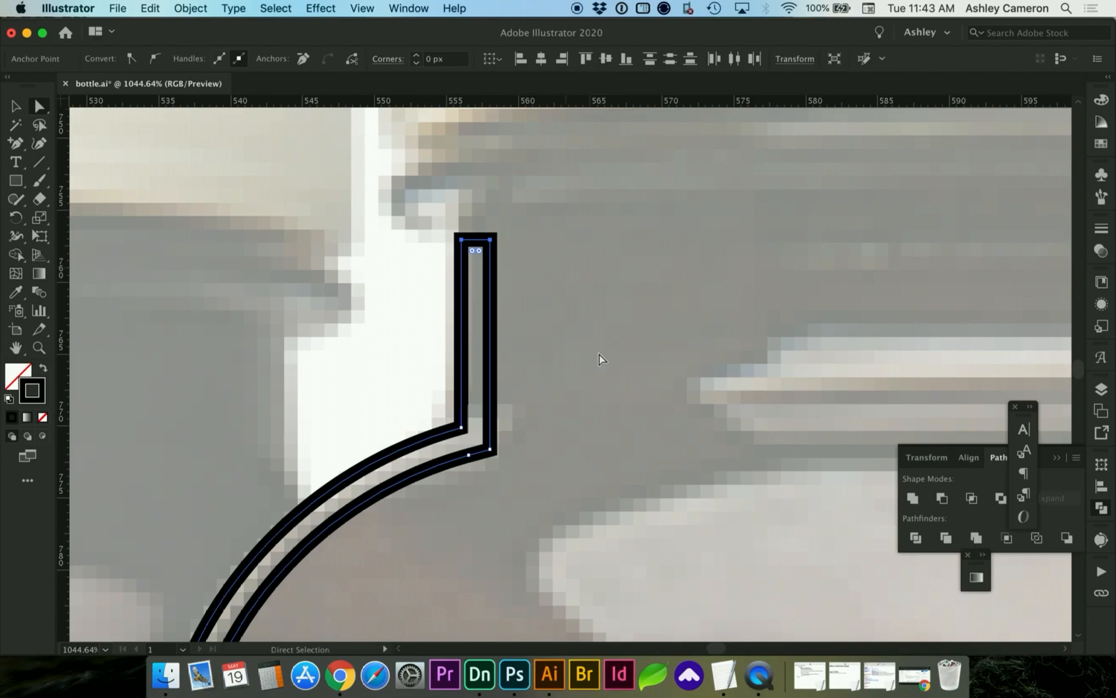
click(600, 358)
Swap the closed half-bottle outline's fill and stroke, giving it a solid black fill without a stroke.
key(ctrl+minus)
key(ctrl+minus)
key(ctrl+minus)
key(ctrl+minus)
key(ctrl+minus)
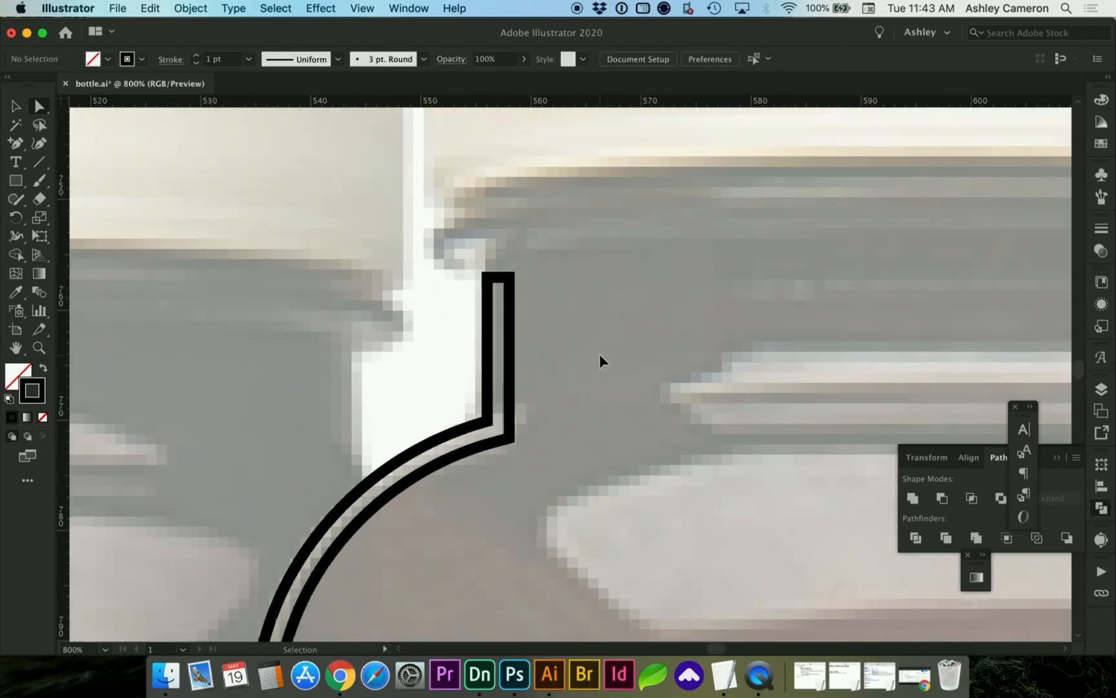
key(ctrl+minus)
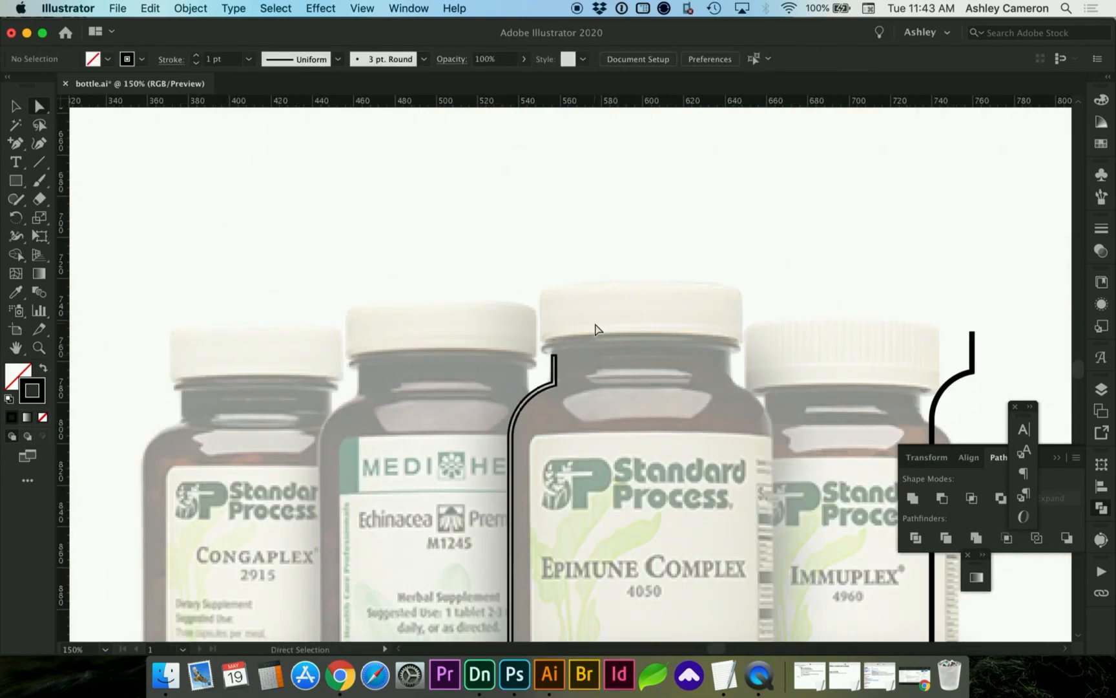
key(v)
scroll(604, 359, right, 3)
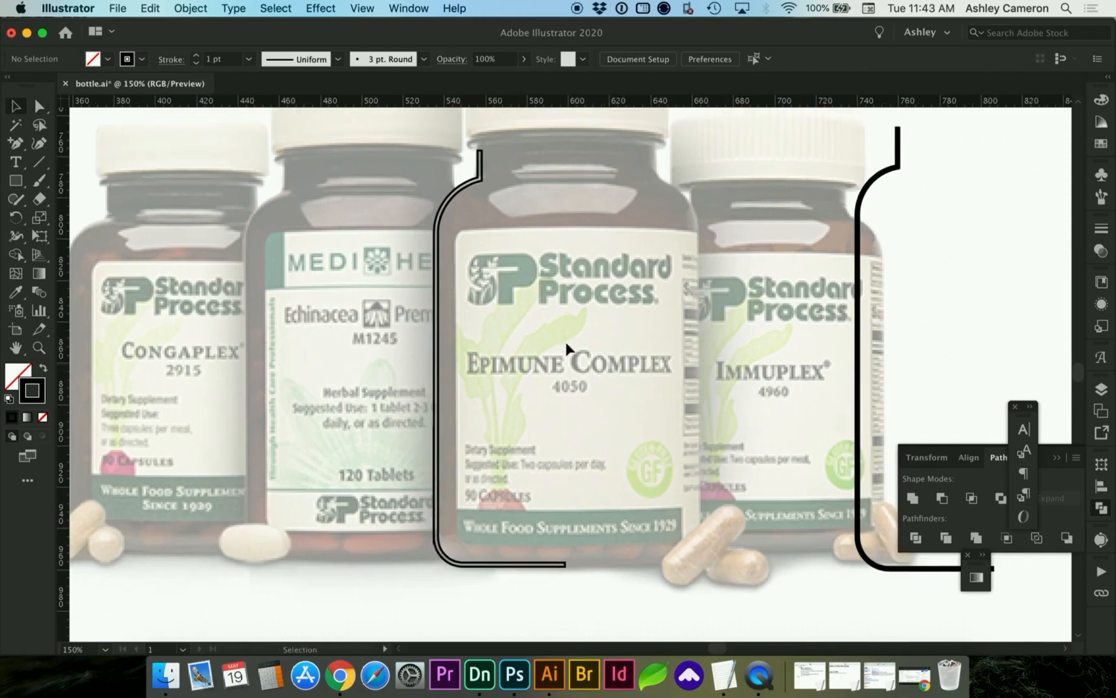
click(432, 294)
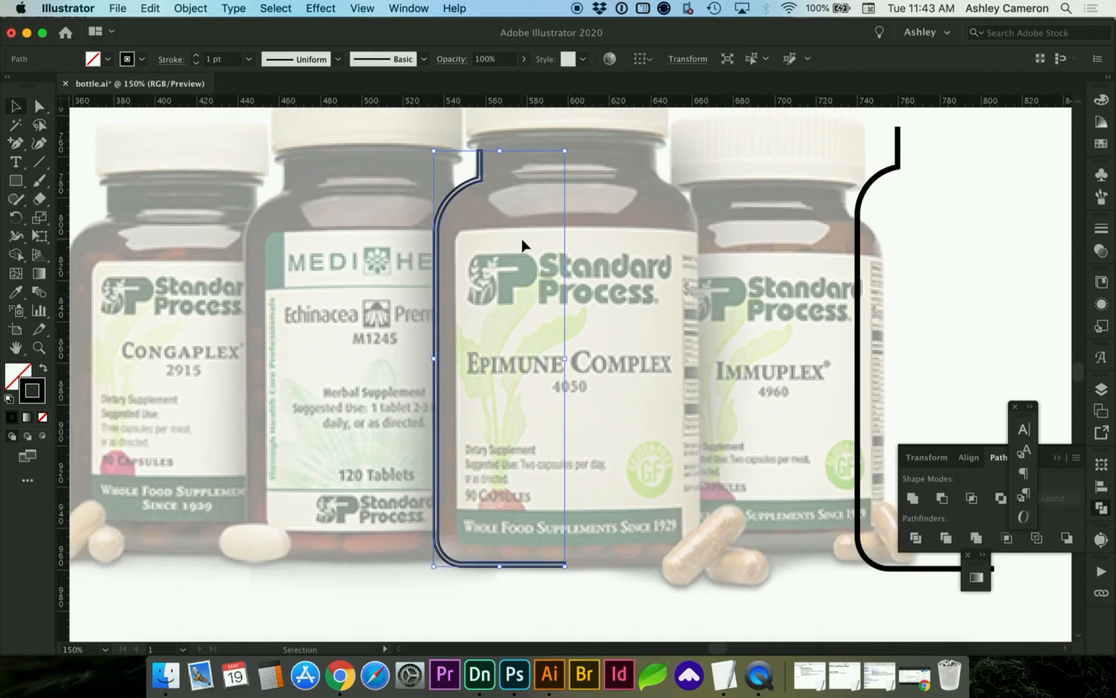
key(shift+x)
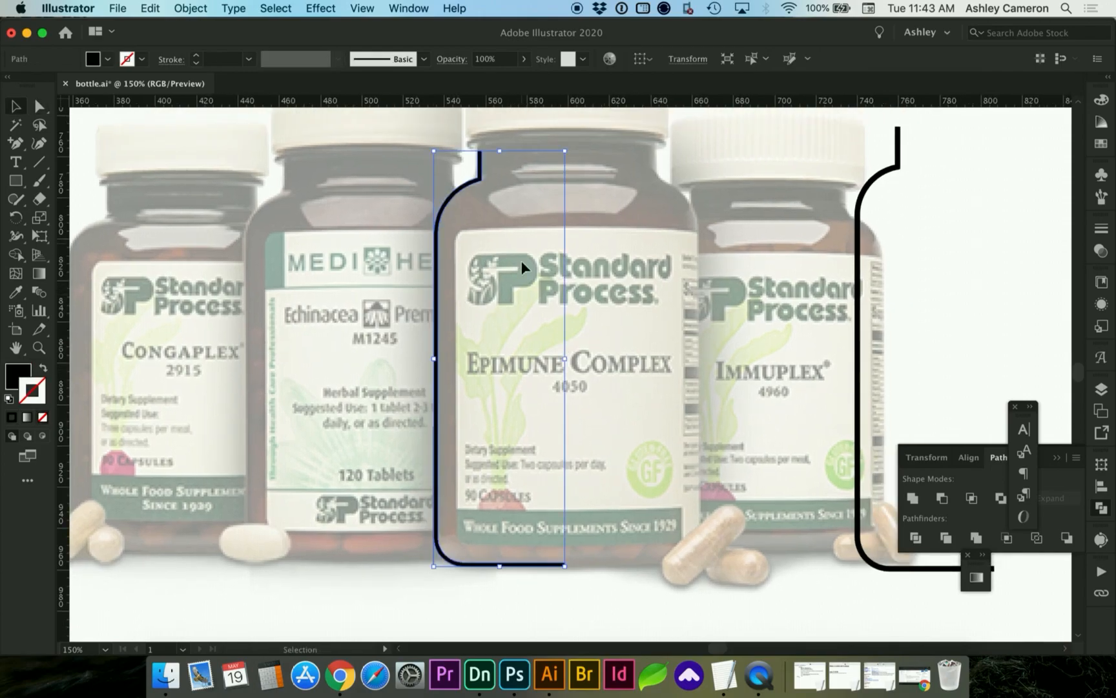
Copy the black-filled half-bottle wall shape and switch to the supplement-jar.psd document in Photoshop.
scroll(523, 323, right, 3)
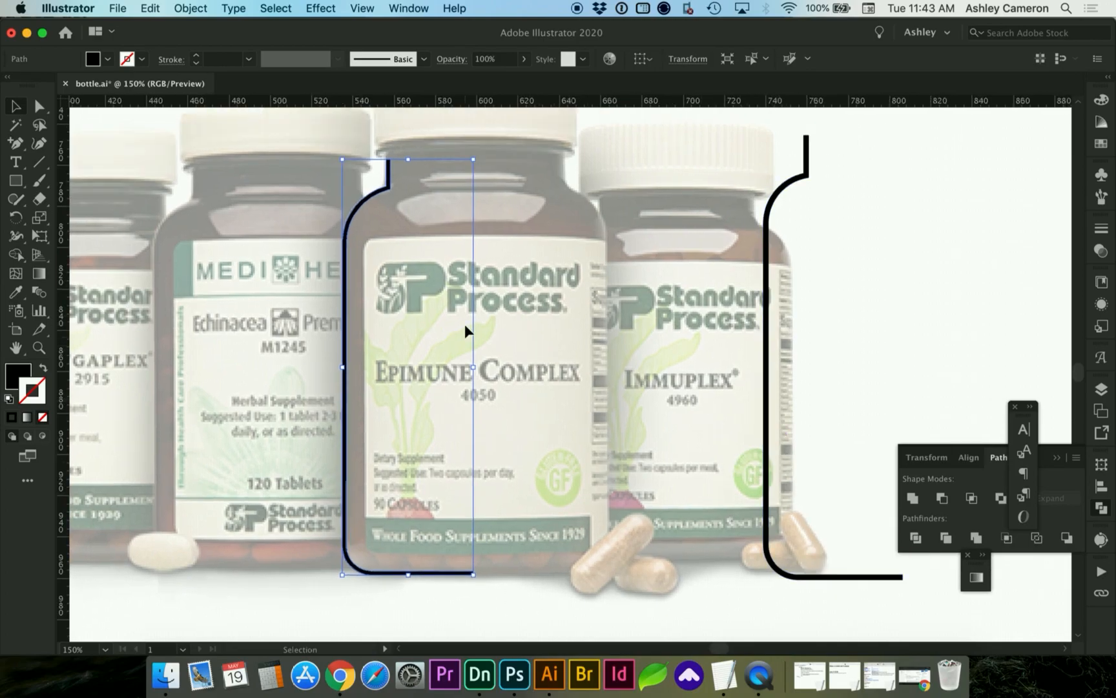
click(424, 315)
drag(294, 308, 413, 372)
key(super+c)
key(super+f)
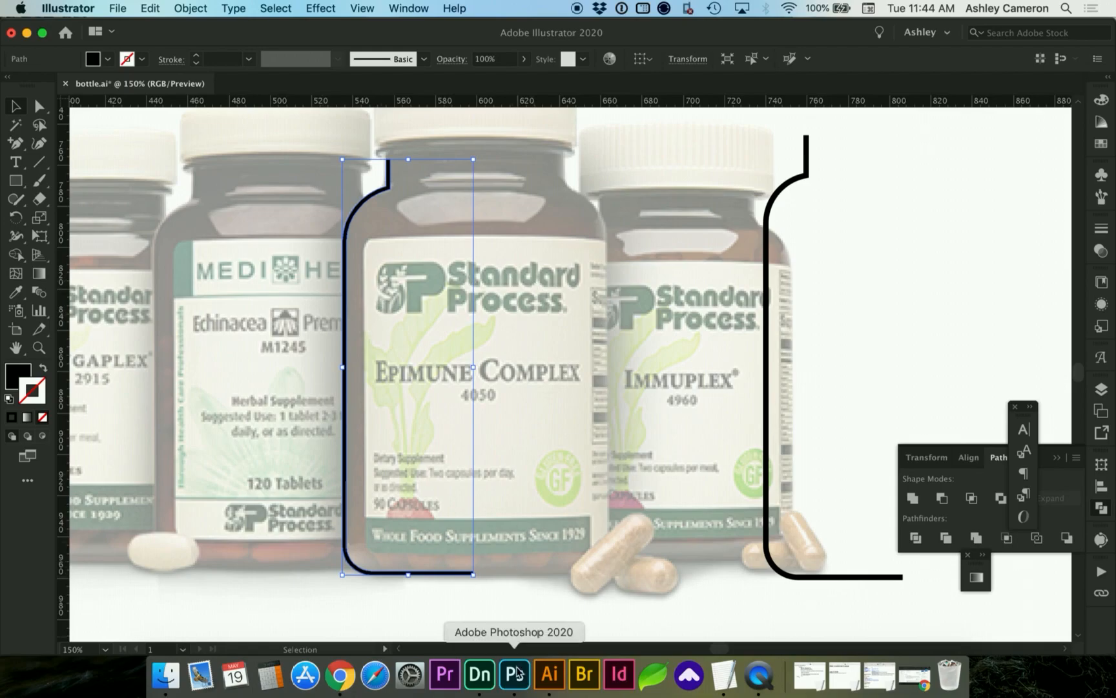
click(514, 675)
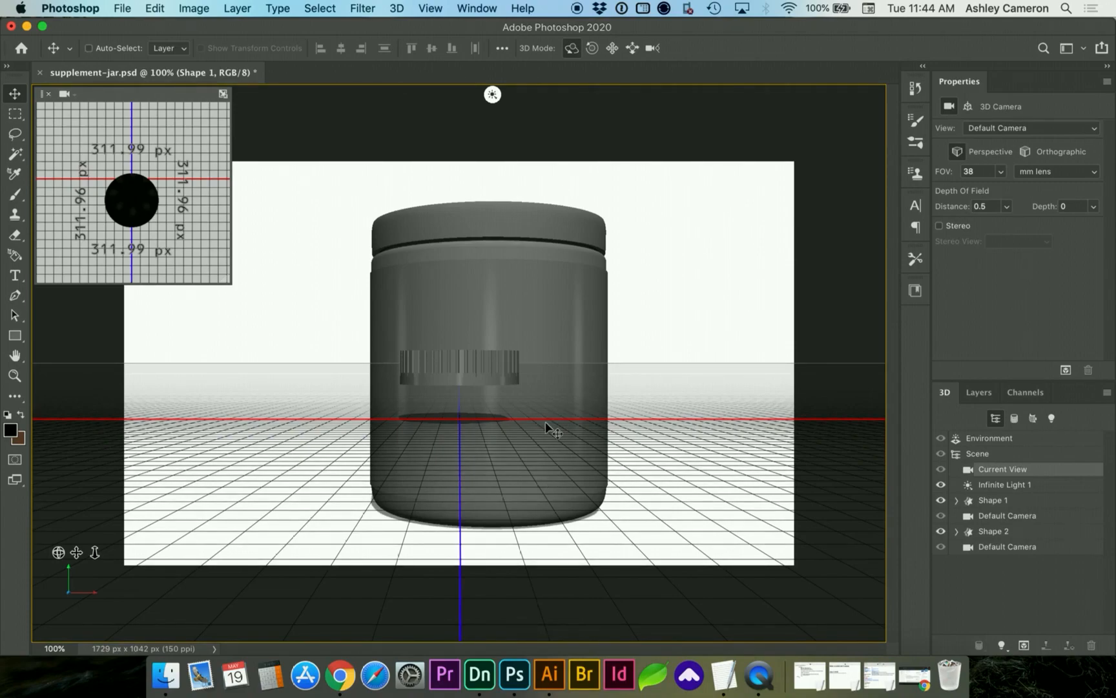
Paste the half-bottle wall as a shape layer and create a 3D Extrusion from it.
key(super+v)
click(625, 281)
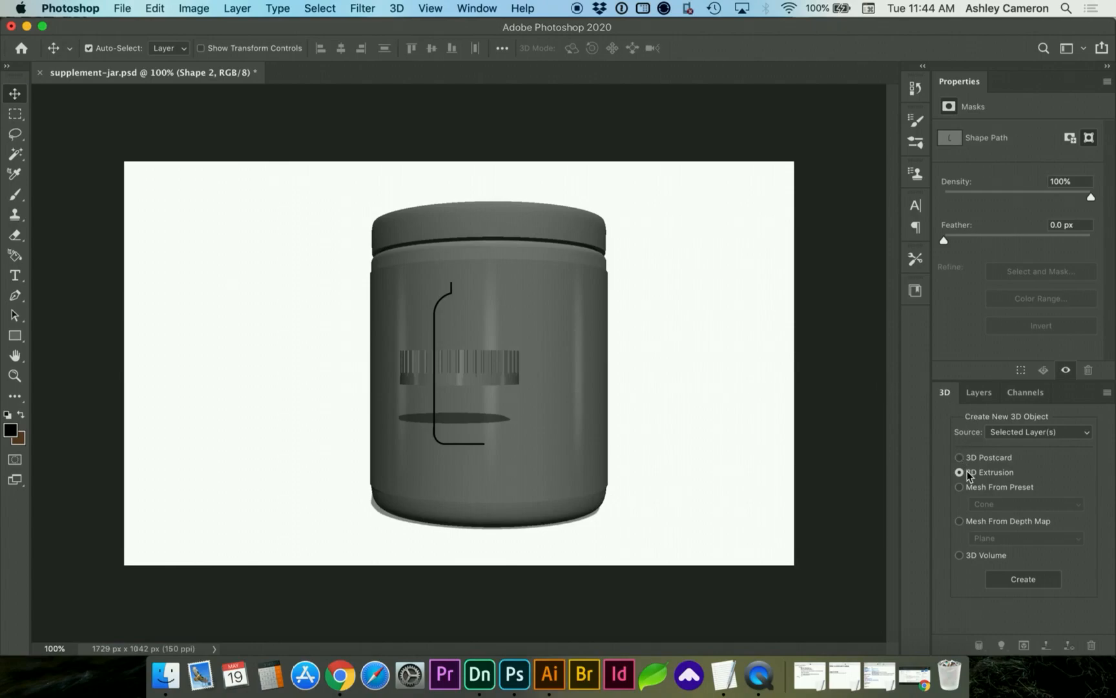
click(1010, 581)
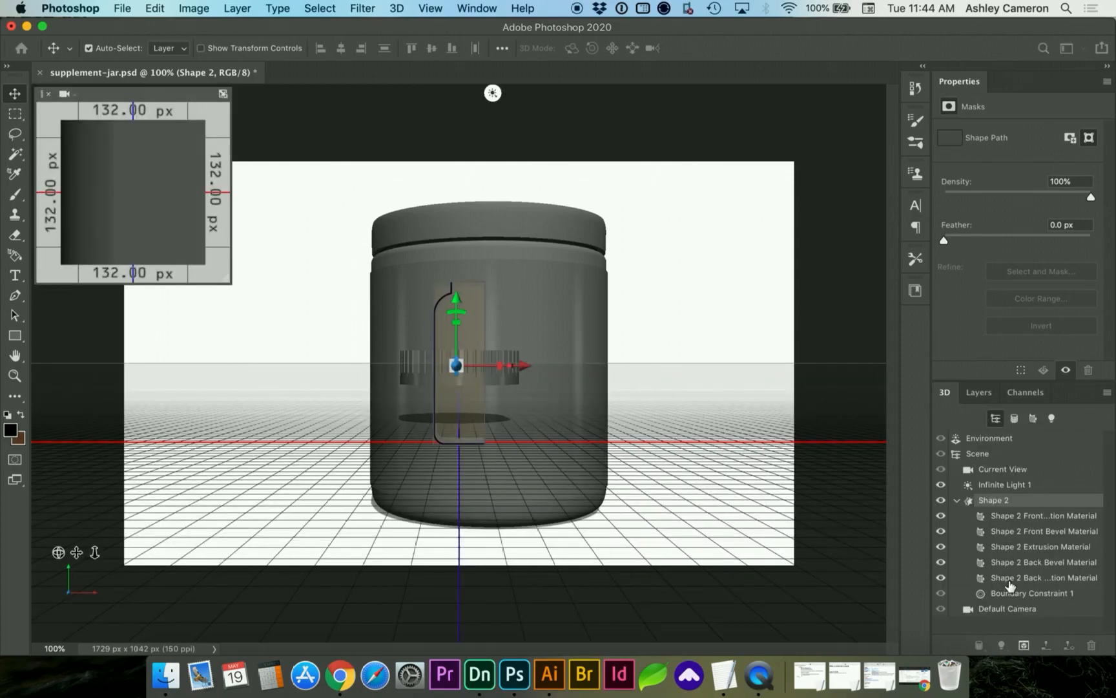
Hide the powder jar layer and return to the 3D scene listing of the half-bottle extrusion.
click(978, 392)
click(944, 621)
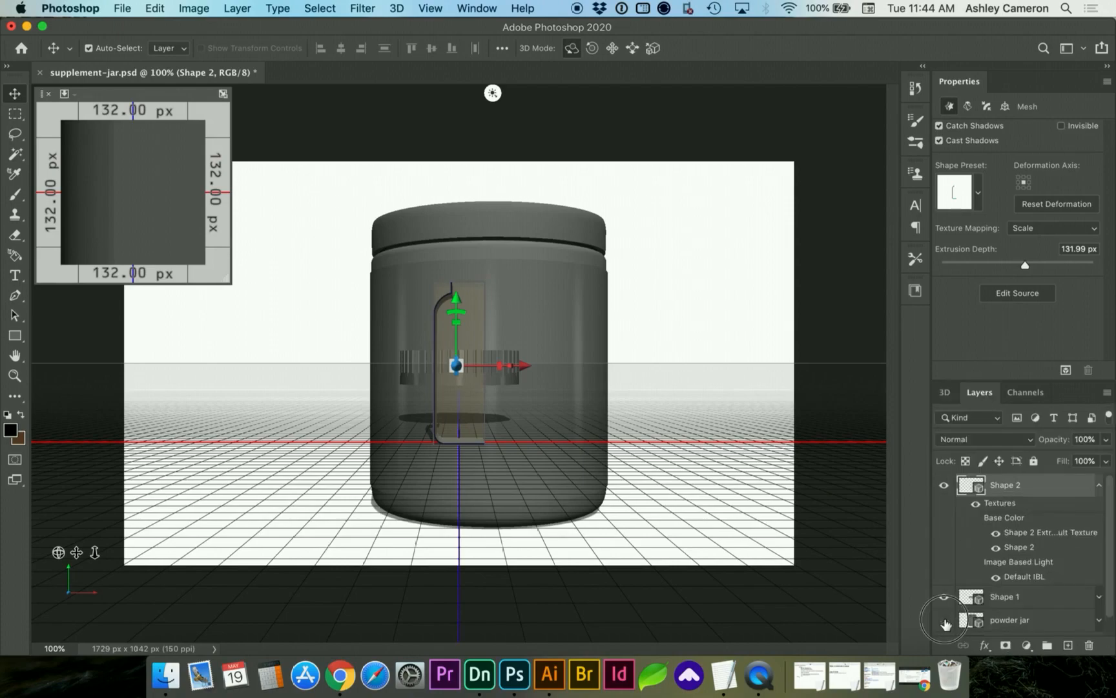
click(945, 394)
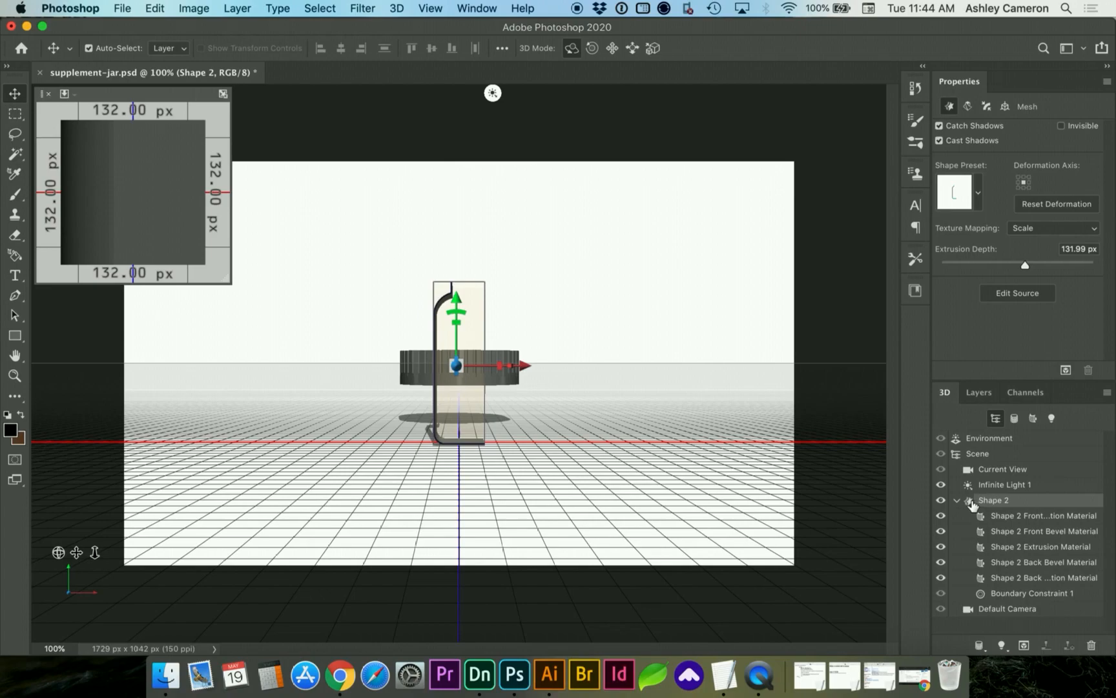
Apply the Bend X 360 Right shape preset to the half-bottle extrusion, revolving it into a full bottle.
click(979, 196)
scroll(940, 271, down, 5)
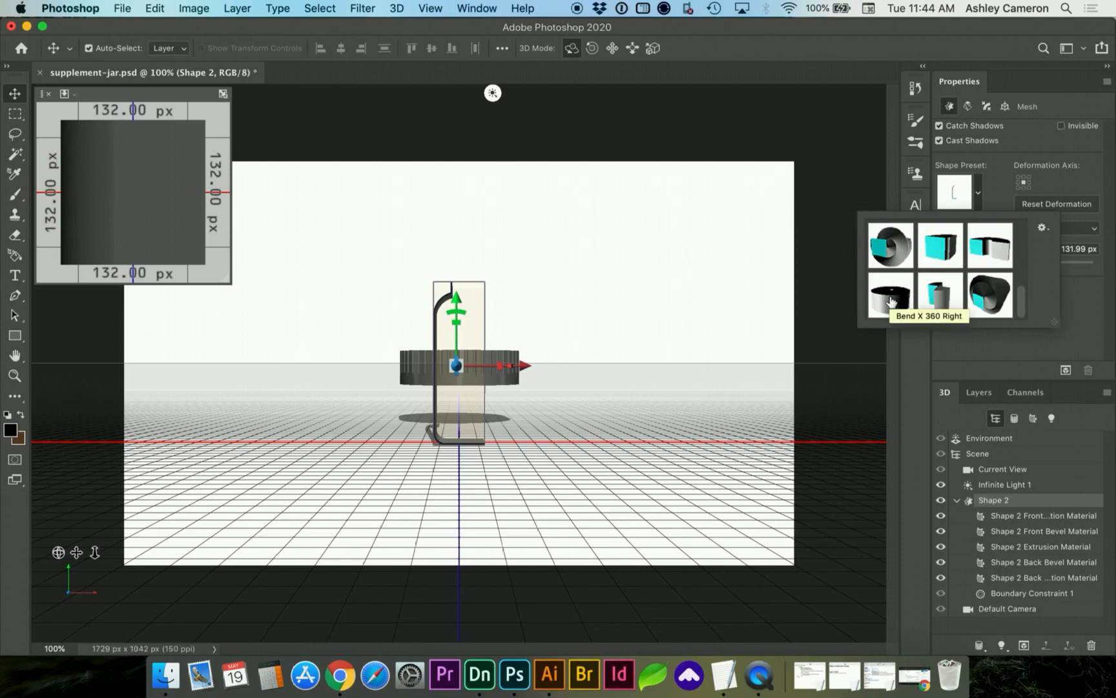
click(891, 301)
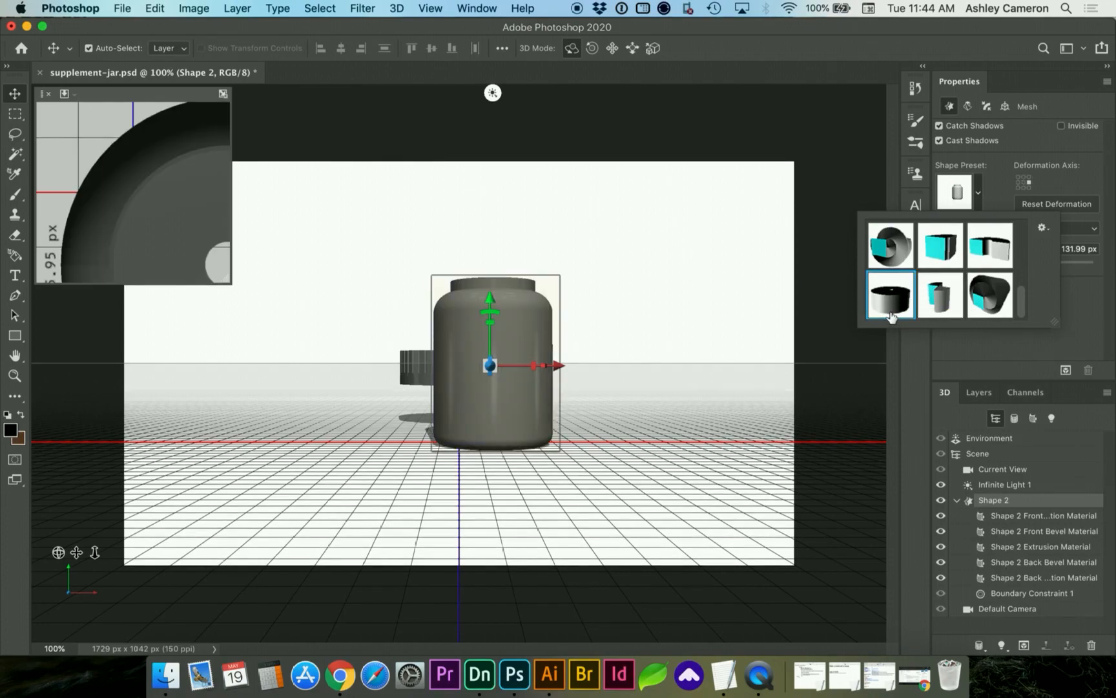
click(1069, 296)
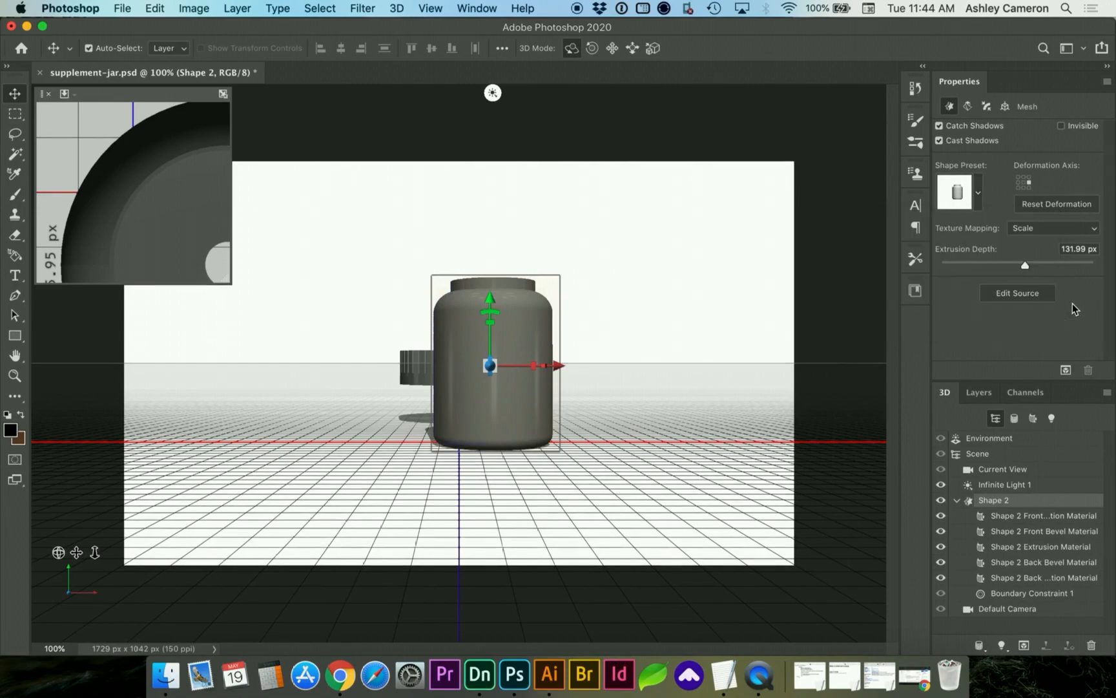
Set the bottle mesh's Extrusion Depth to 0.01 px to close the hole in its base.
click(1079, 249)
text(0)
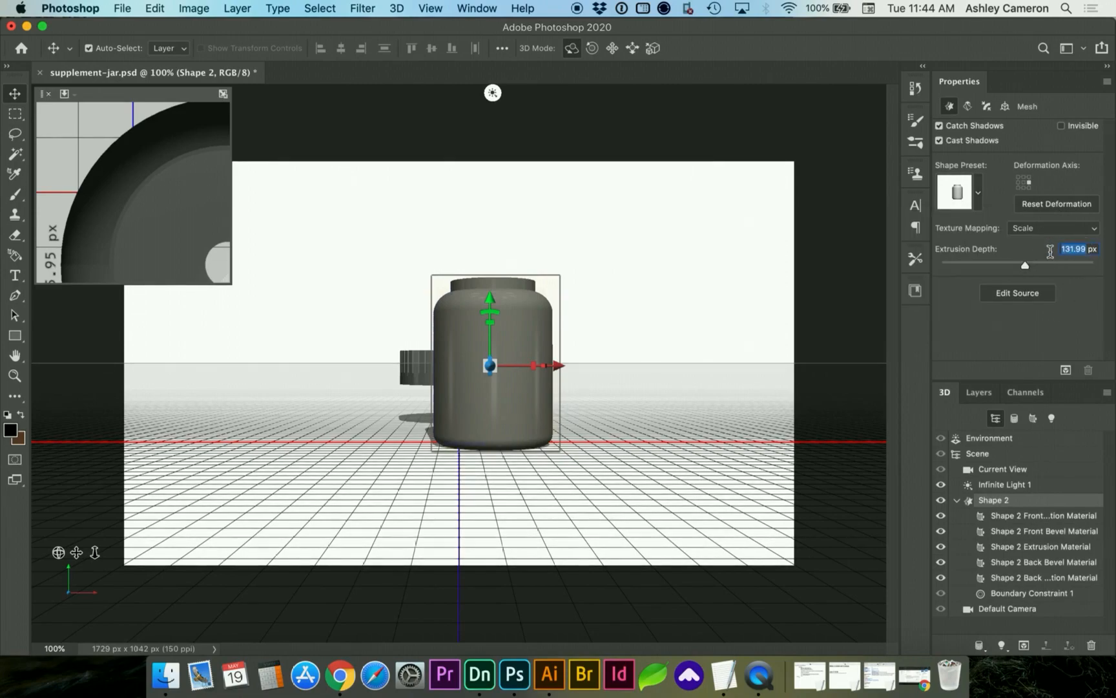
click(1071, 251)
key(Up)
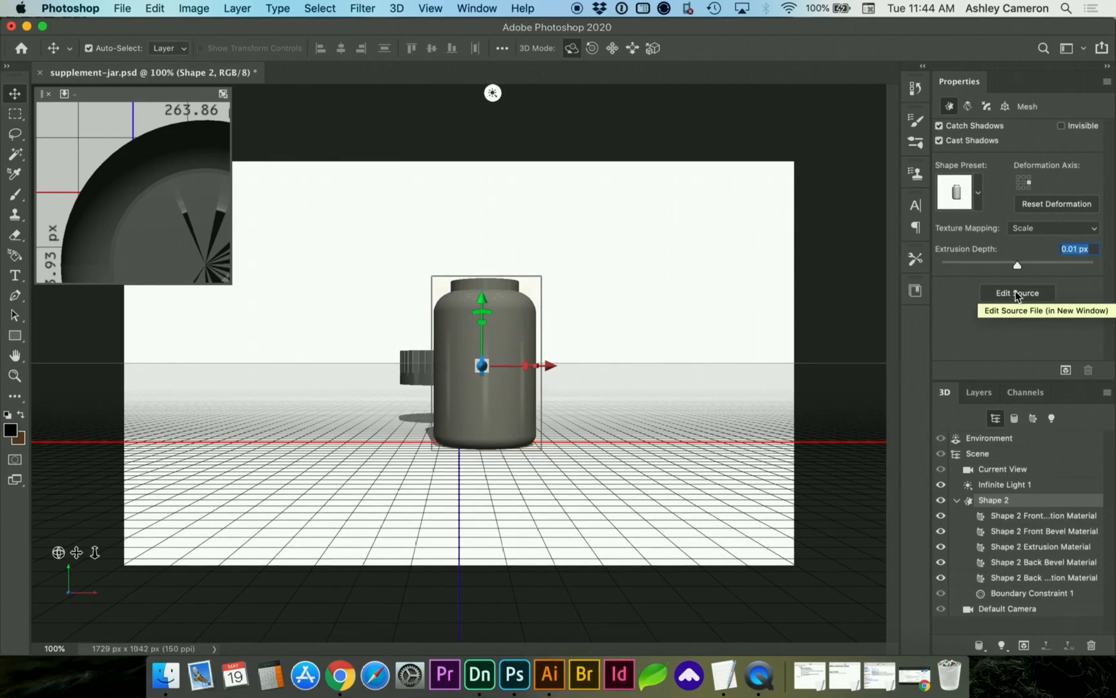
key(Up)
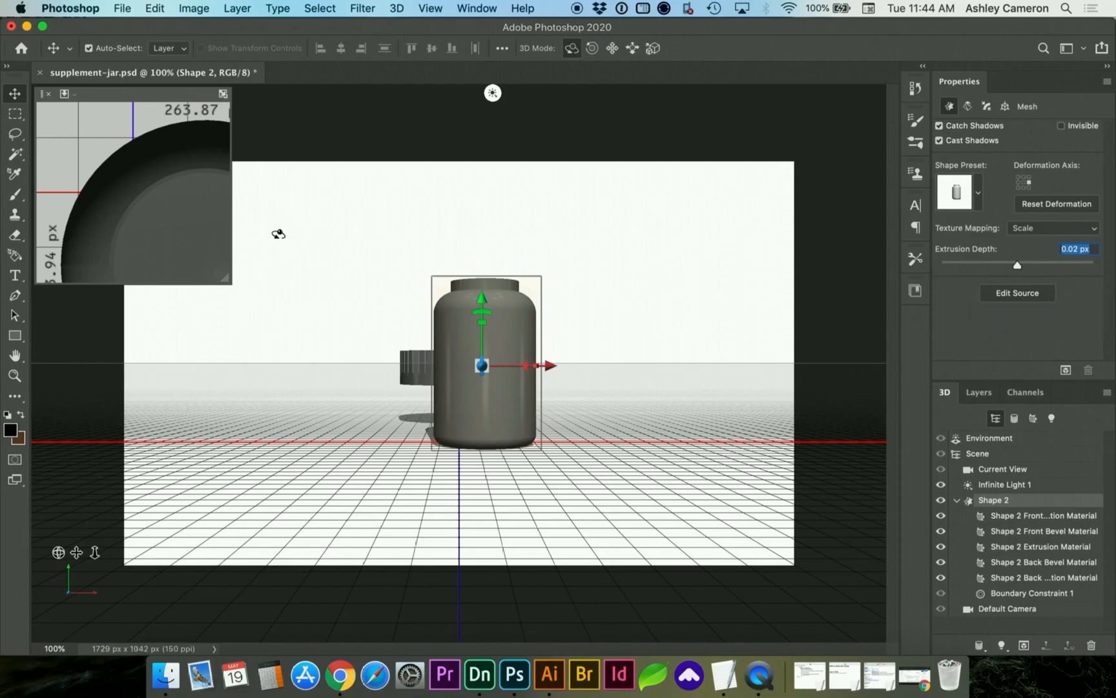
click(137, 180)
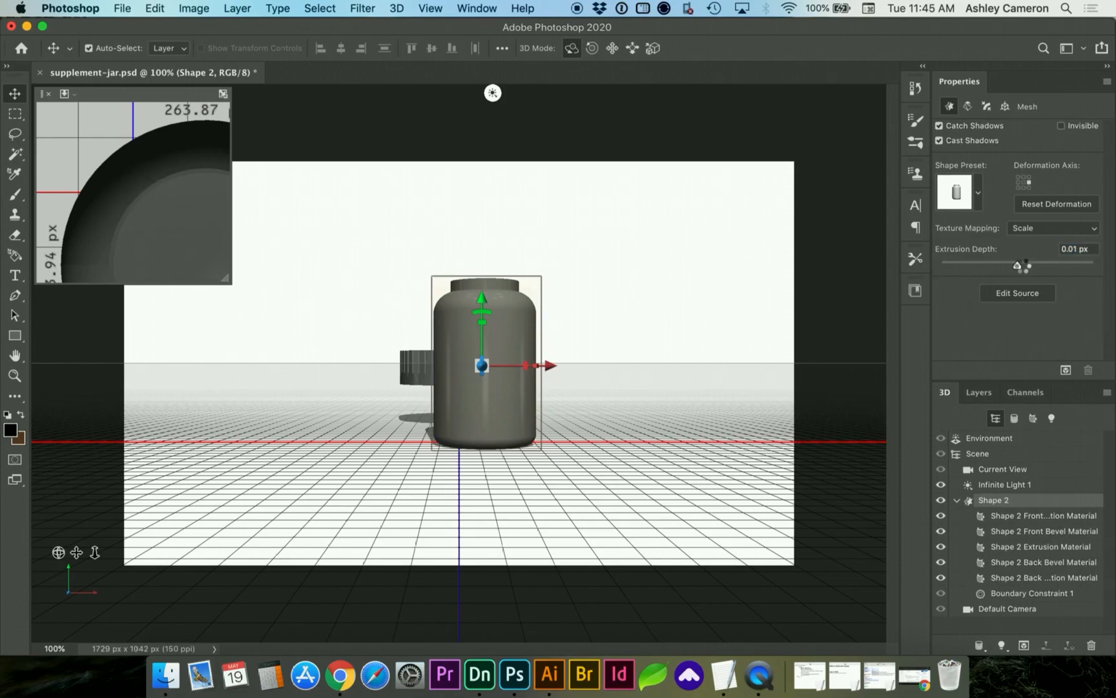
click(1075, 250)
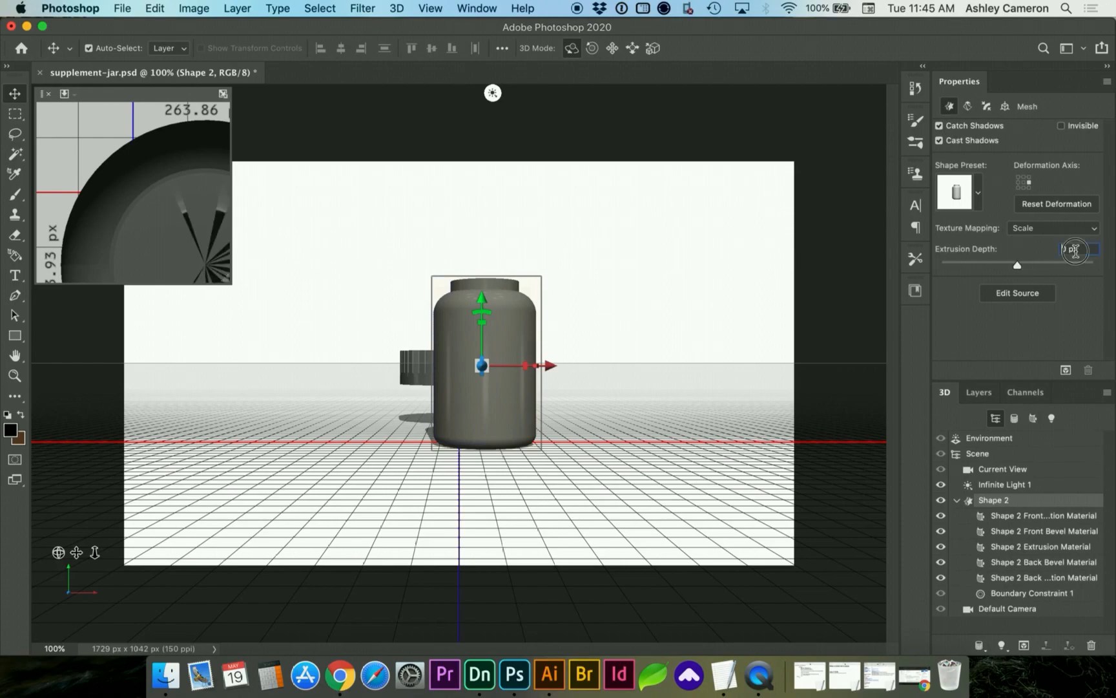
key(Up)
key(Down)
key(Return)
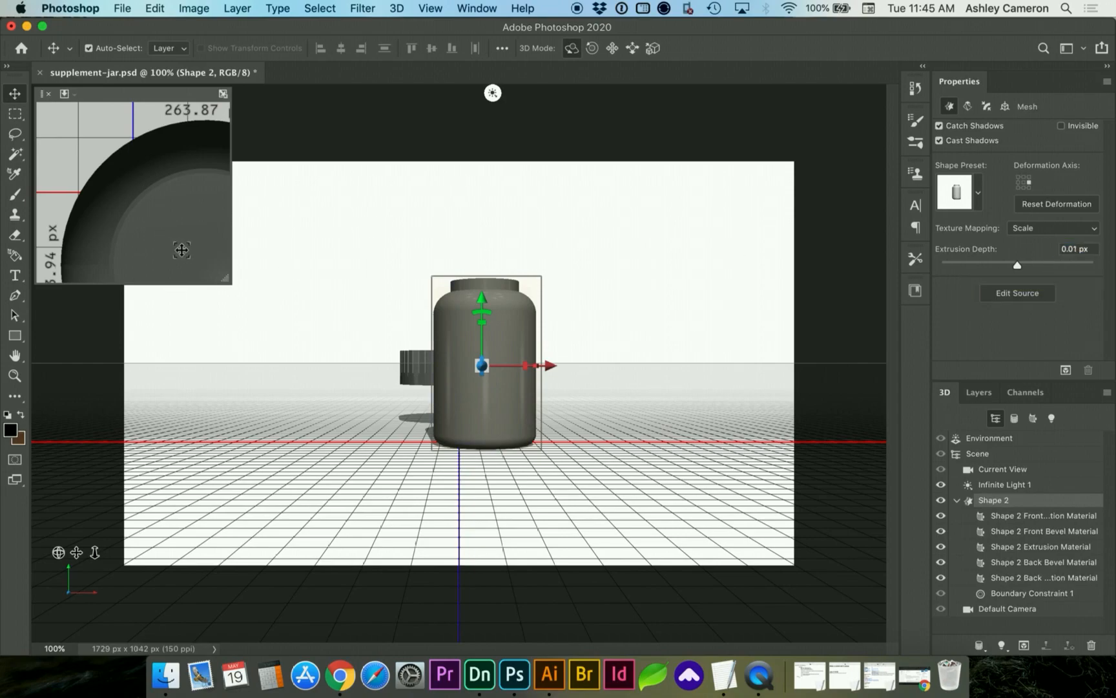
Move the 3D bottle straight down until its neck is level with the fluted lid.
drag(165, 244, 120, 208)
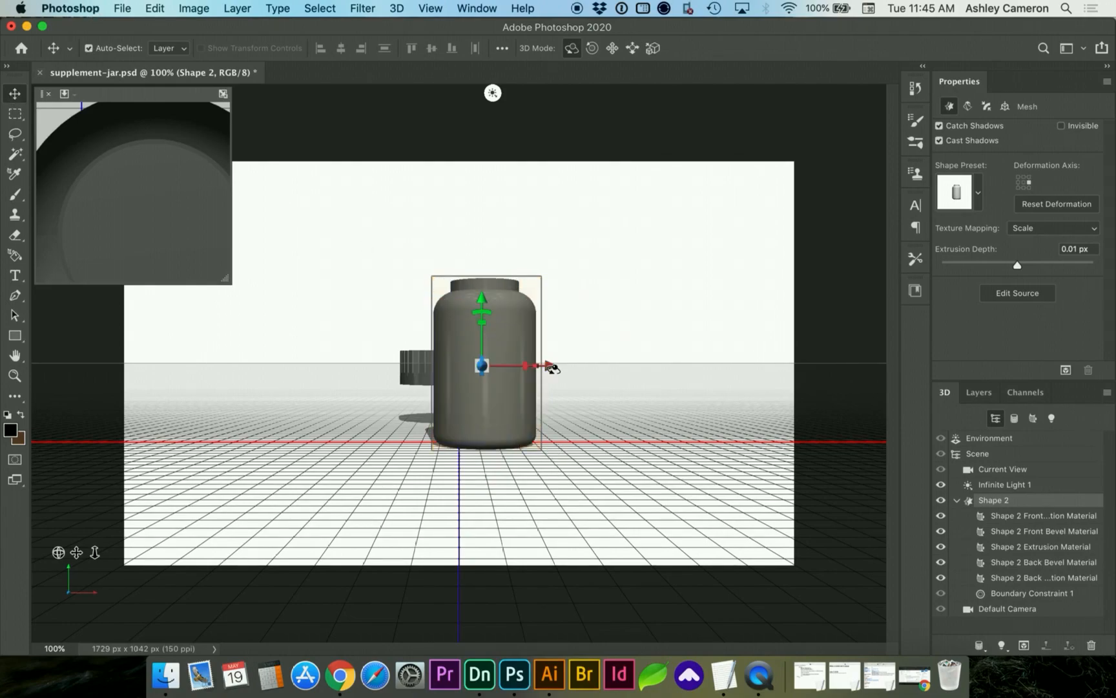
drag(481, 298, 480, 351)
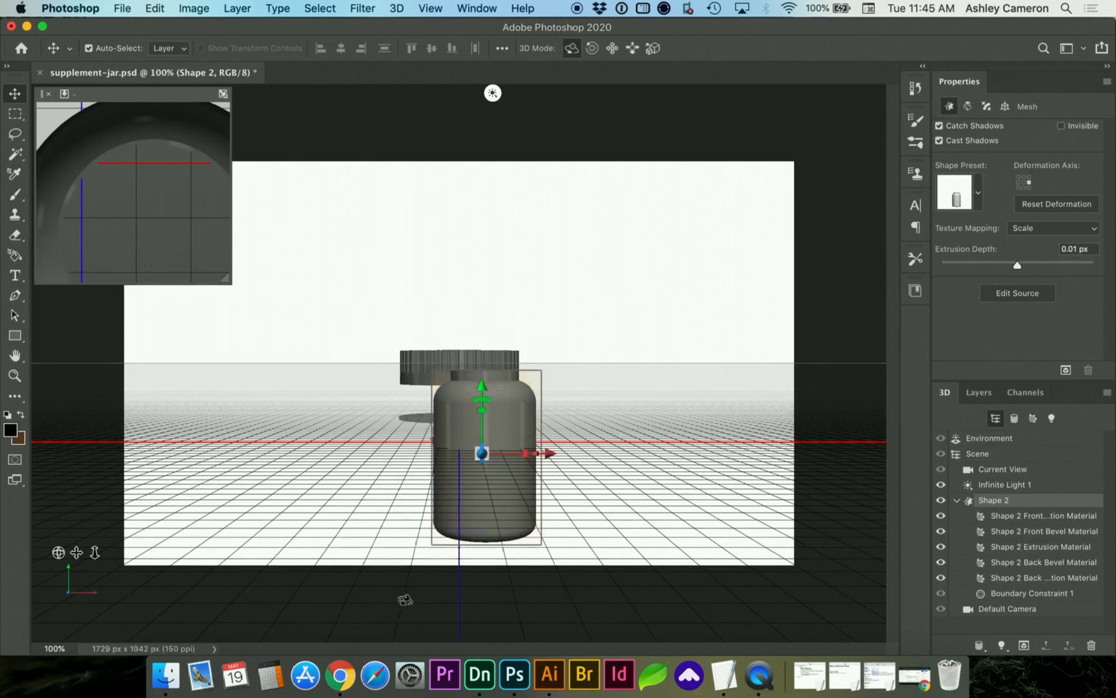
Switch to bottle.ai in Illustrator and select the first finished ring in the SCREW row as reference.
click(548, 675)
key(a)
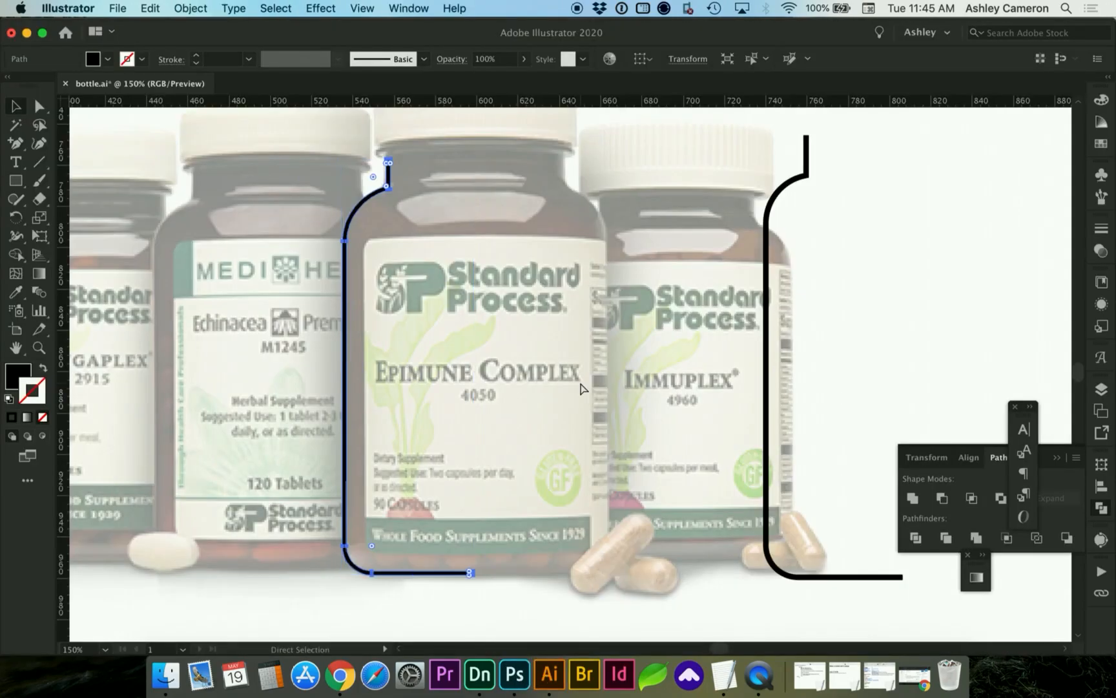
key(super+1)
key(v)
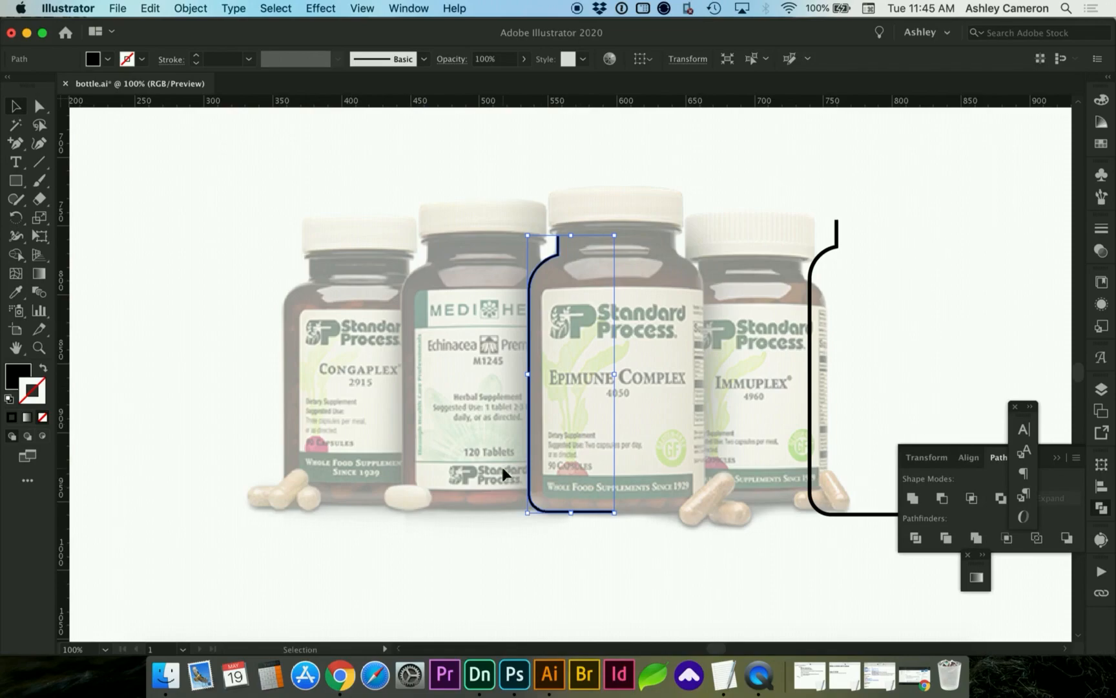
scroll(503, 470, right, 5)
scroll(504, 475, right, 10)
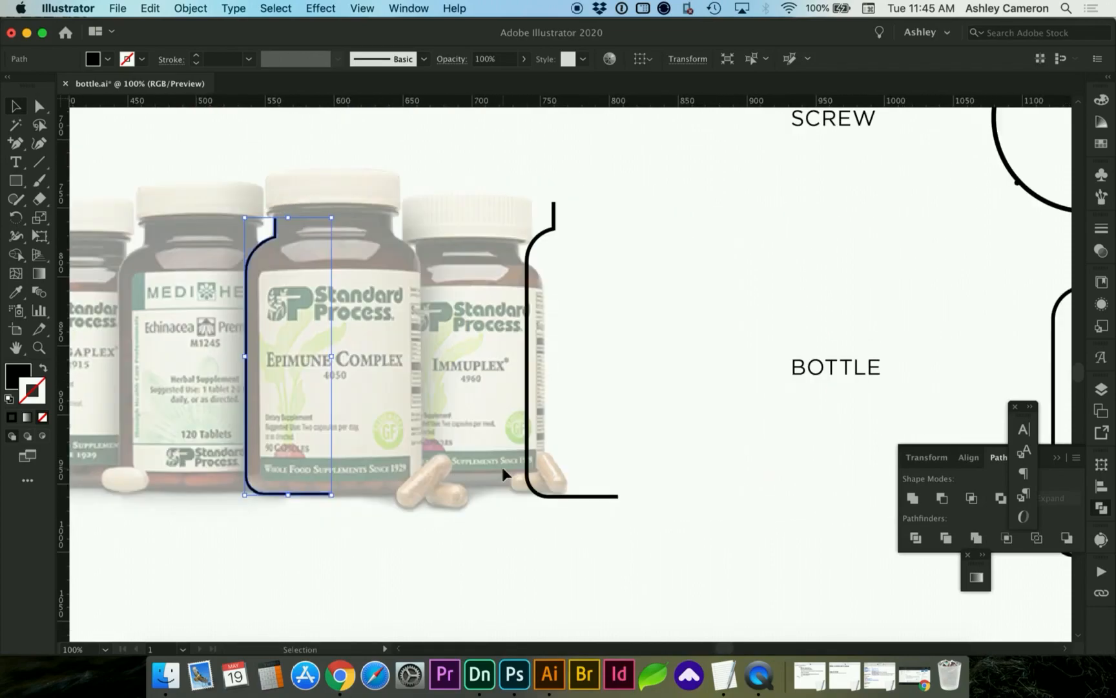
key(super+minus)
key(super+minus)
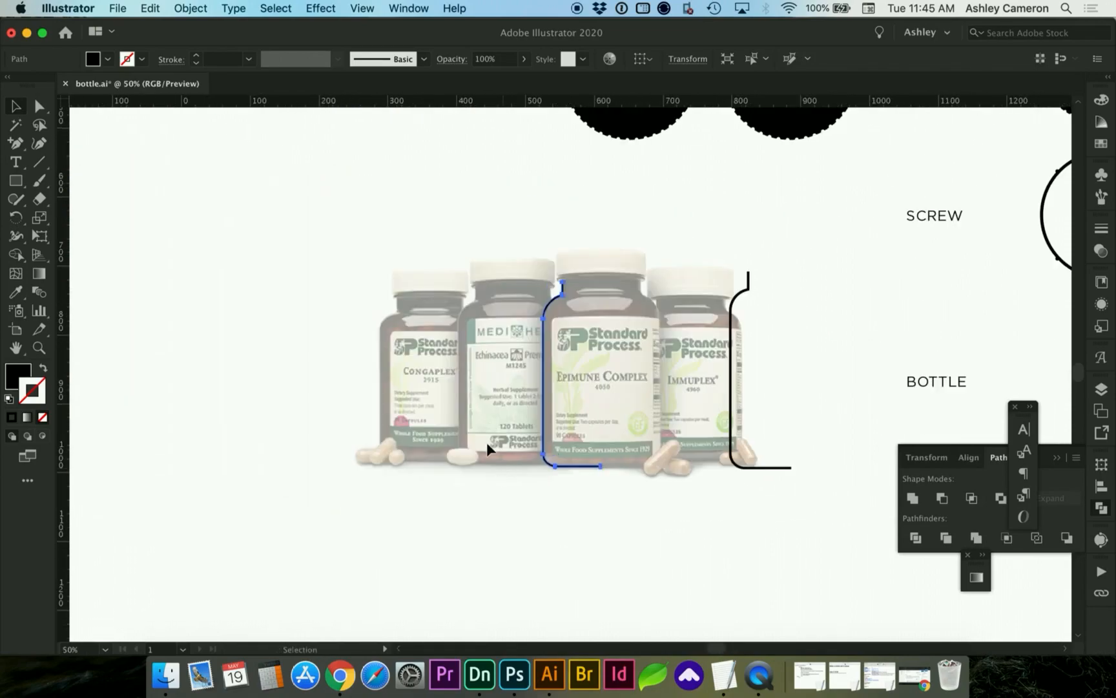
scroll(476, 421, right, 5)
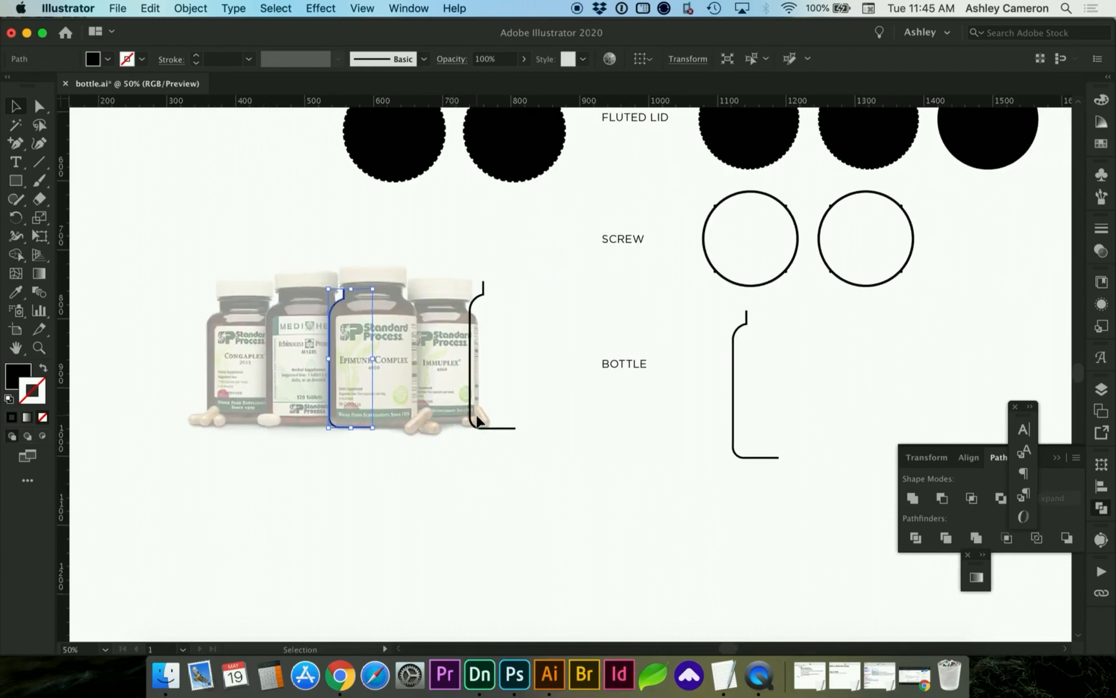
scroll(559, 339, up, 4)
key(z)
drag(405, 220, 823, 430)
key(v)
click(591, 213)
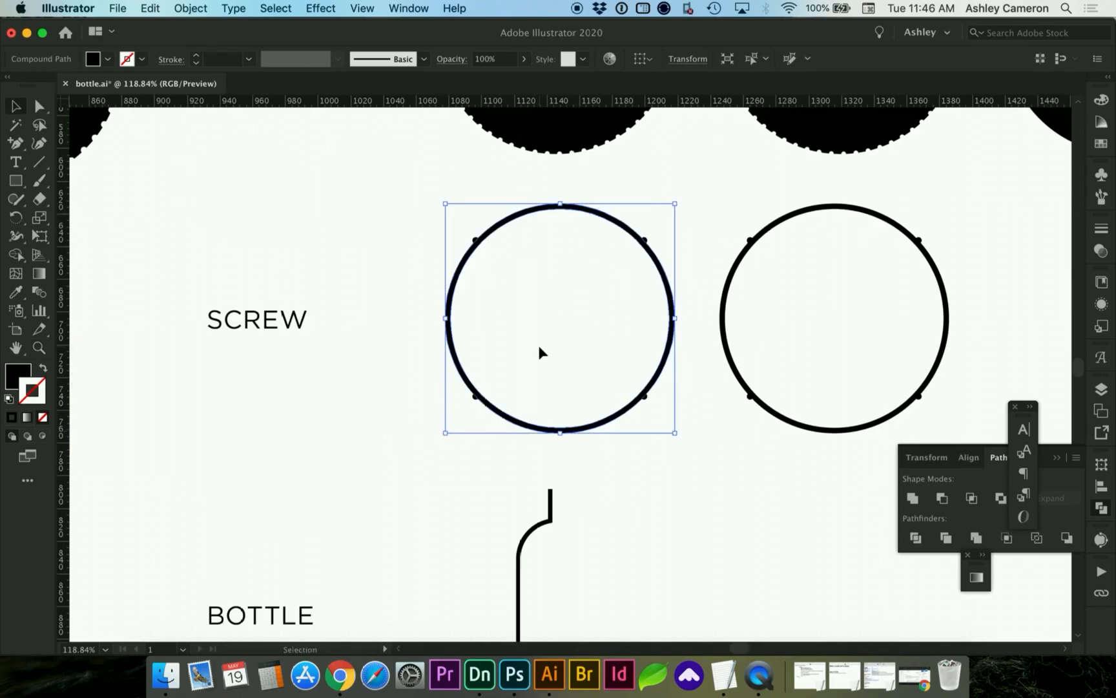
Draw a black-filled circle beside the two screw rings, matching their diameter.
scroll(541, 351, right, 5)
scroll(540, 351, right, 4)
key(l)
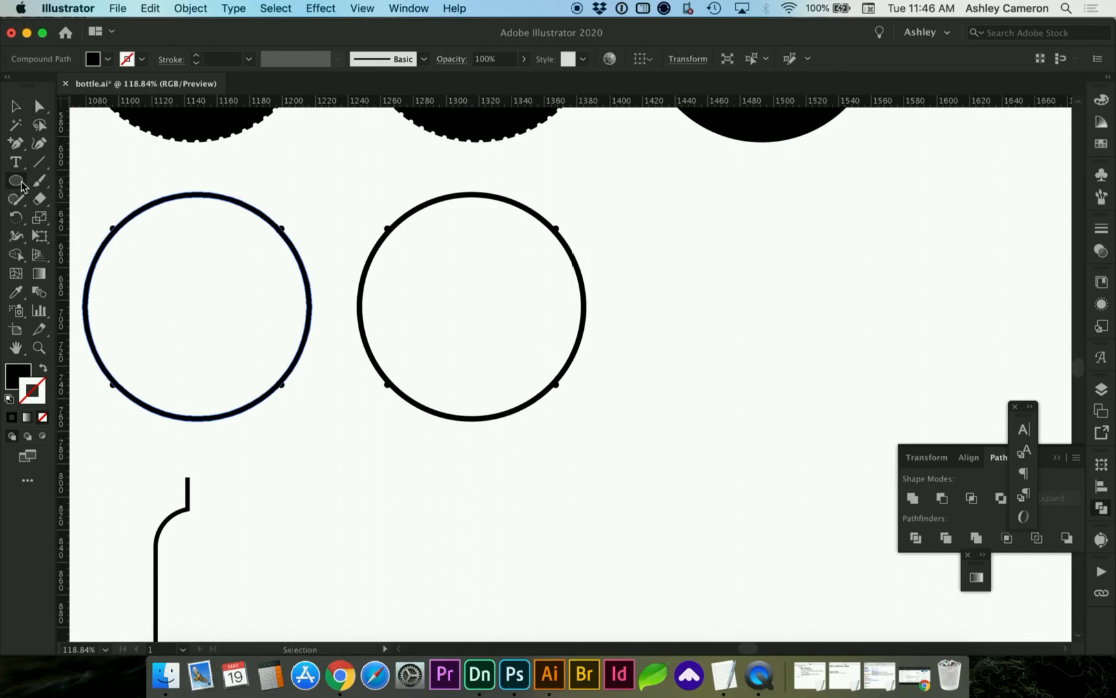
drag(642, 198, 870, 410)
scroll(799, 352, up, 5)
key(p)
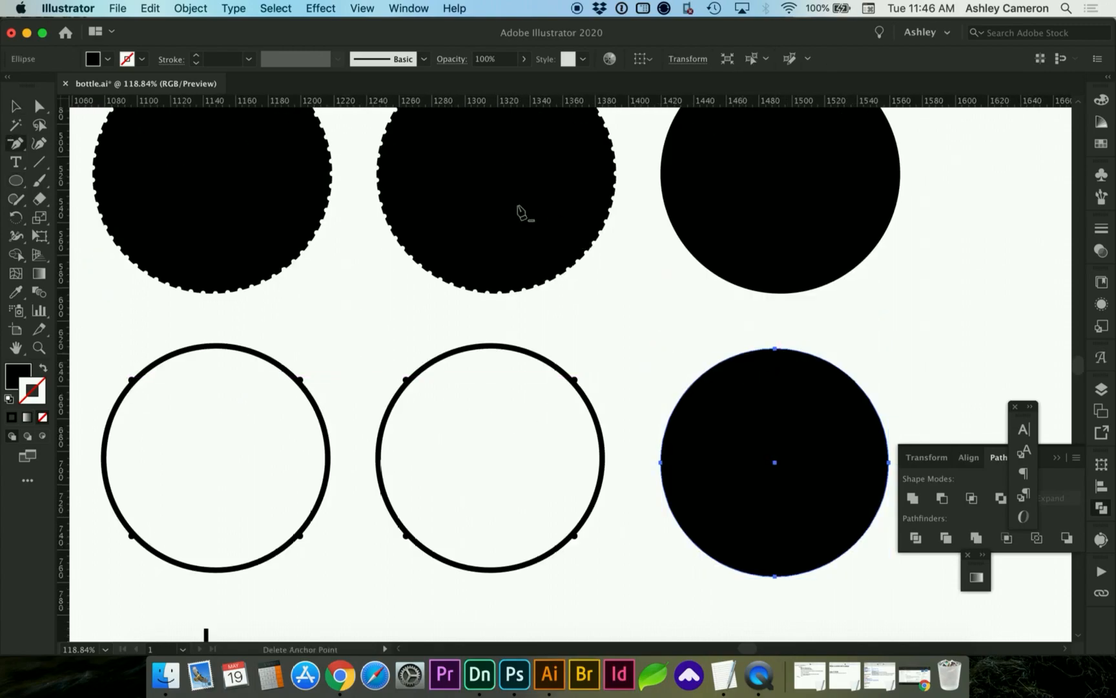
Move the black circle to the empty area beside the SCREW label, directly below the second fluted lid shape in the working area.
key(super+1)
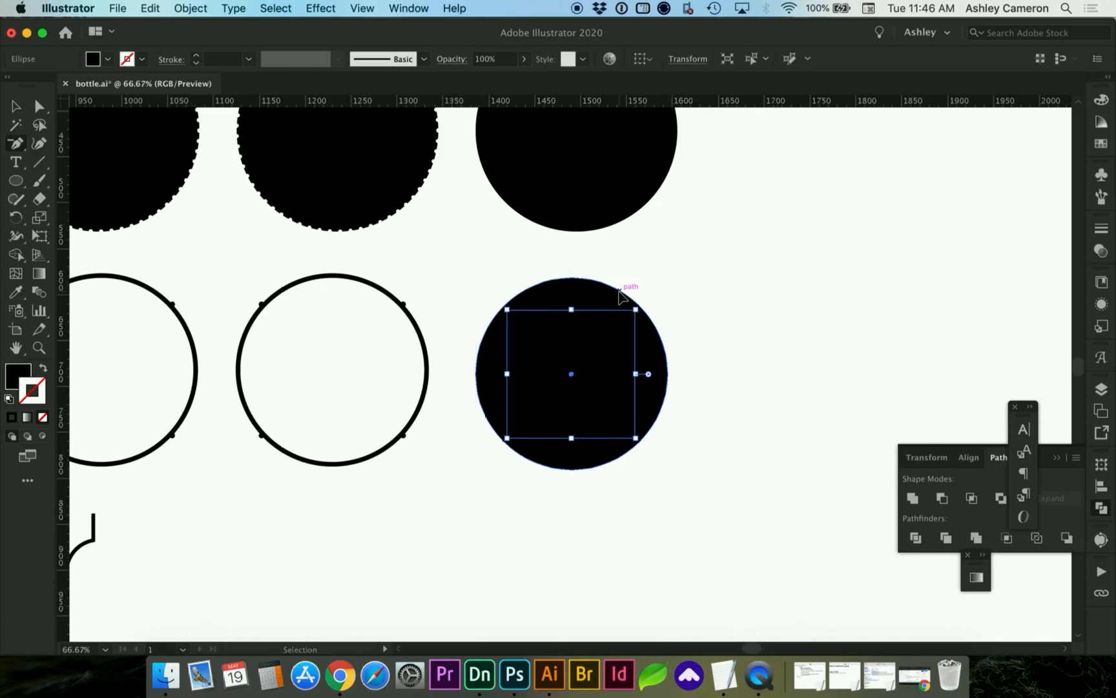
key(super+minus)
key(v)
drag(691, 461, 180, 331)
scroll(179, 331, left, 10)
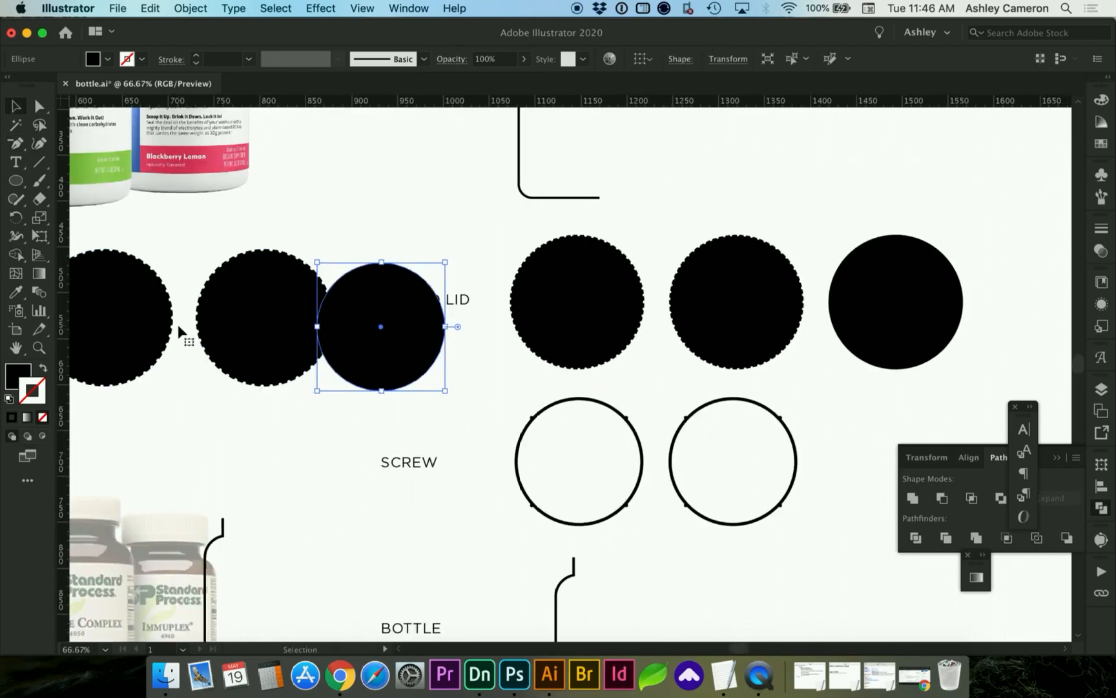
drag(369, 323, 258, 316)
drag(325, 289, 317, 446)
scroll(317, 445, down, 2)
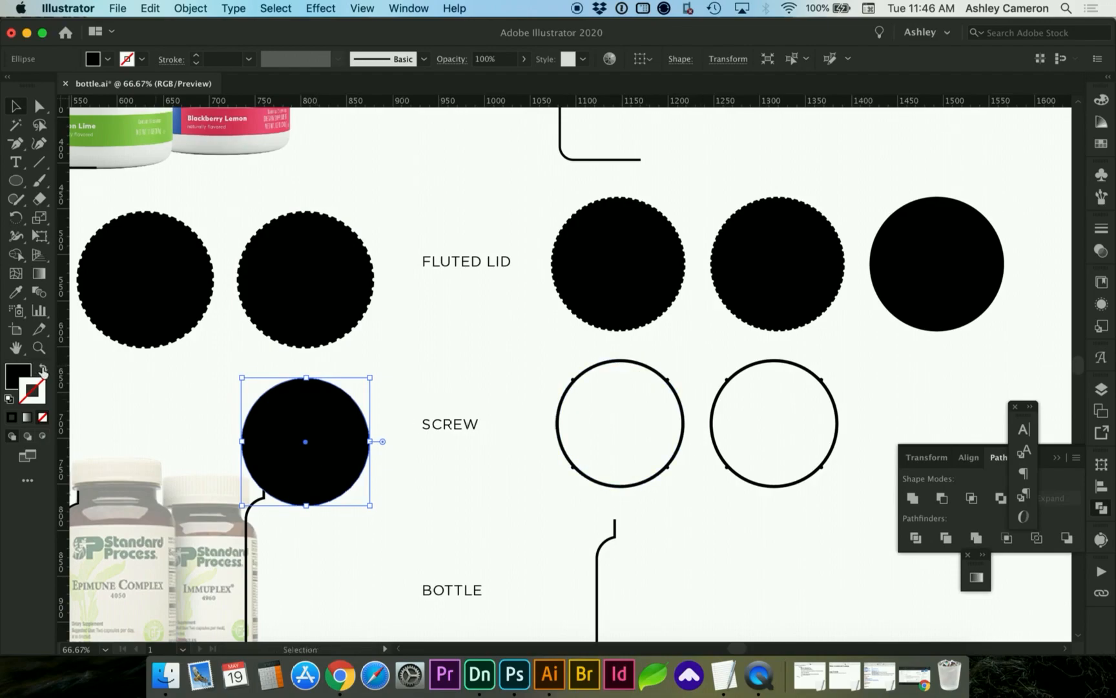
Swap the circle's fill and stroke, set the stroke weight to 4 pt and align the stroke to the inside.
click(43, 370)
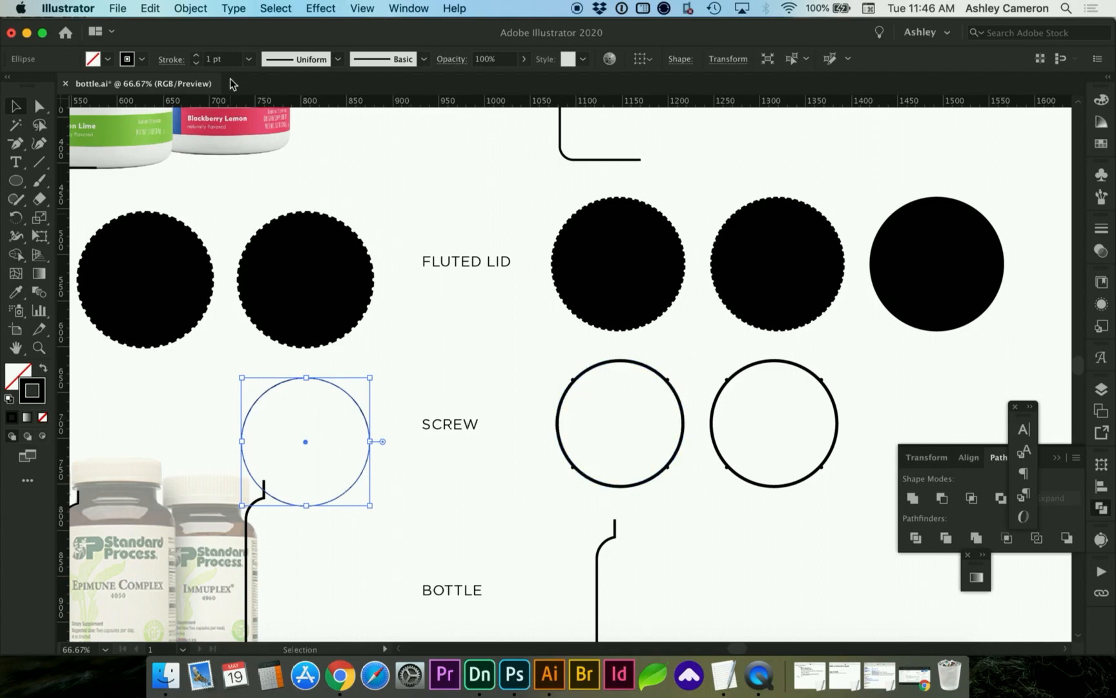
click(195, 55)
click(195, 56)
click(195, 55)
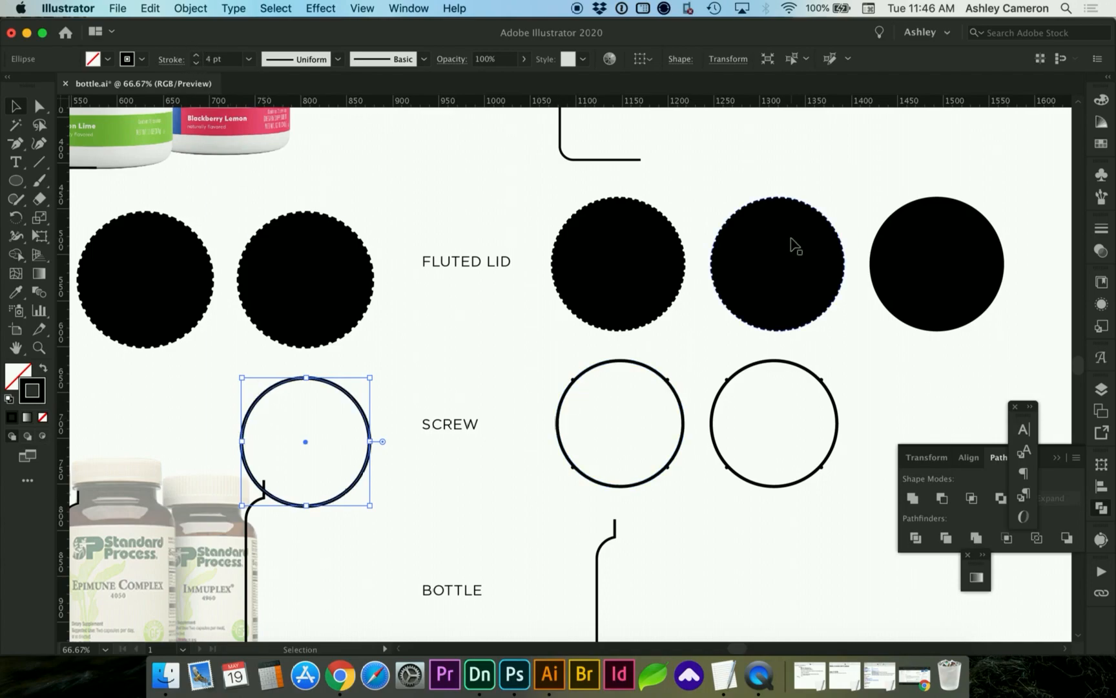
click(1101, 231)
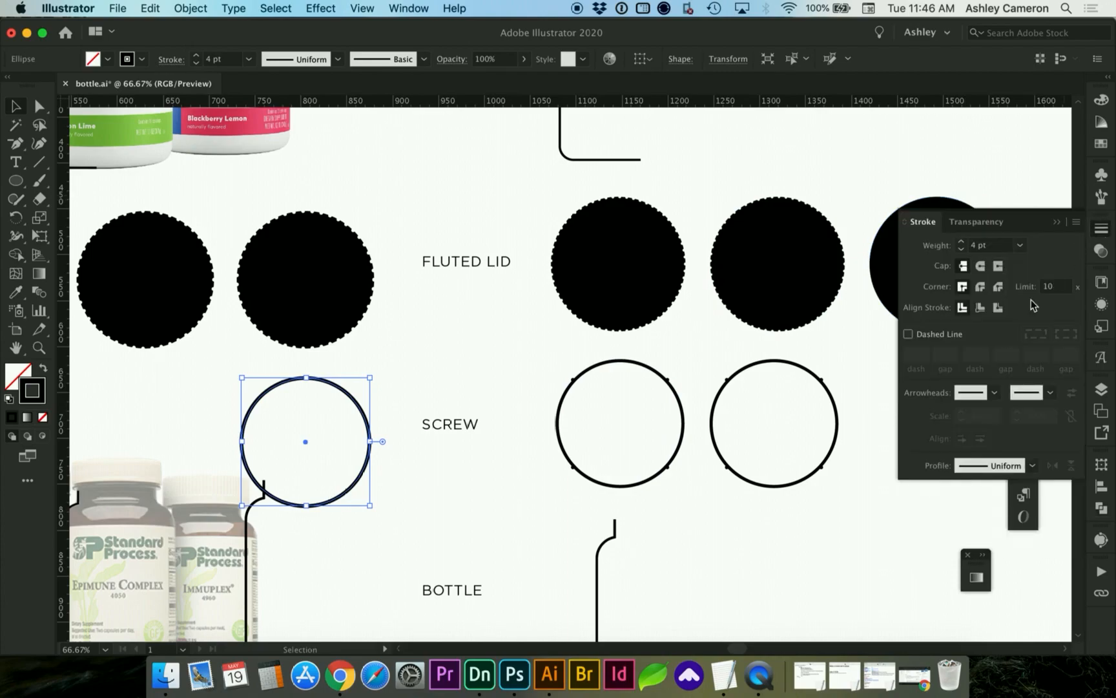
click(981, 308)
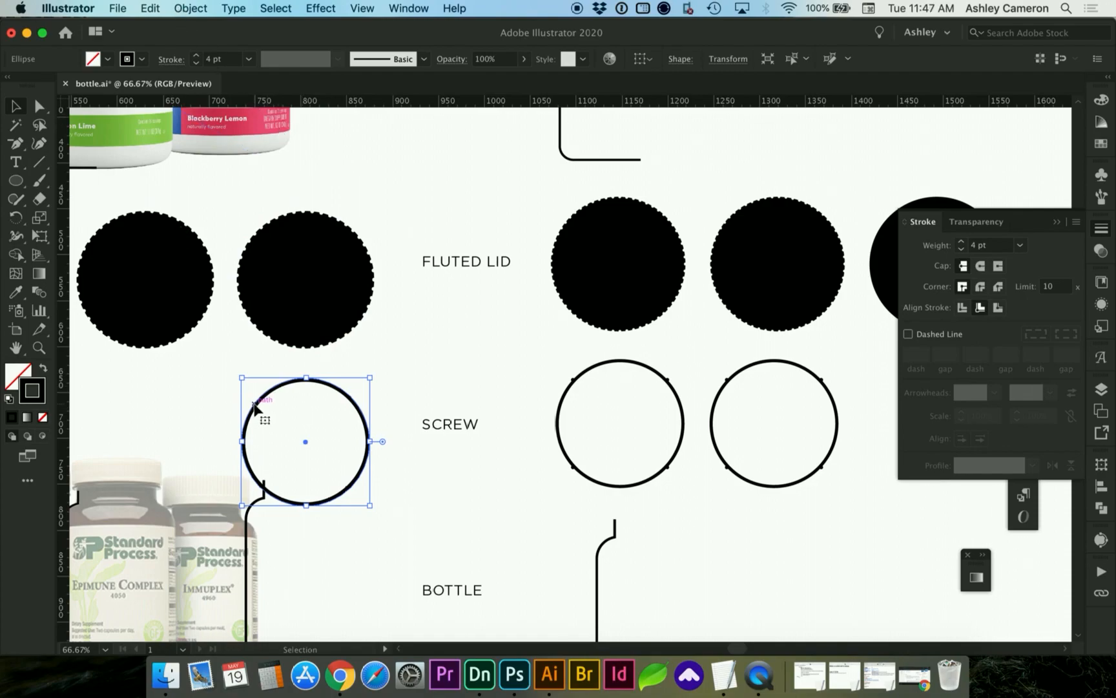
Apply Expand Appearance to the stroked circle, converting it to a filled ring, and deselect it.
click(195, 8)
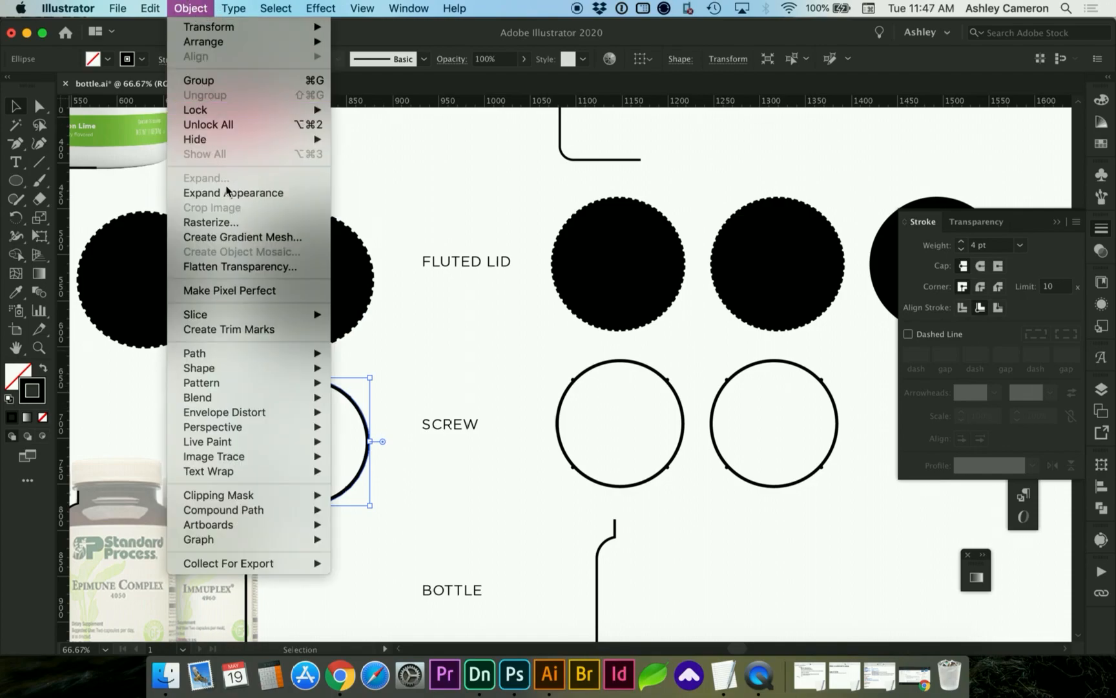
click(227, 192)
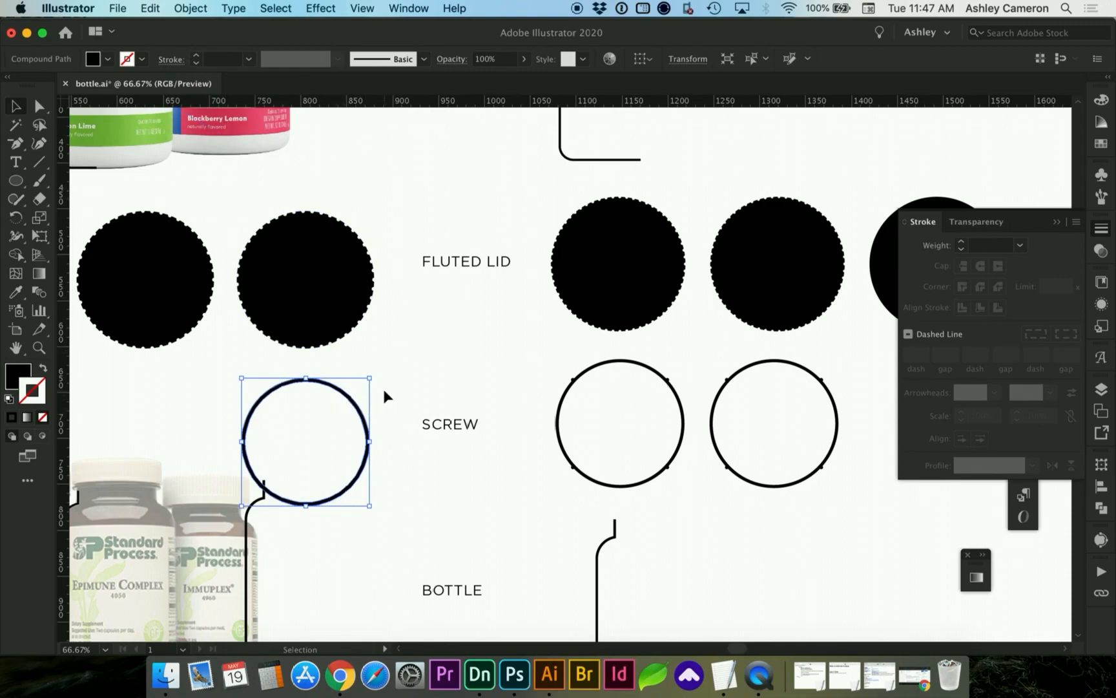
click(413, 413)
key(z)
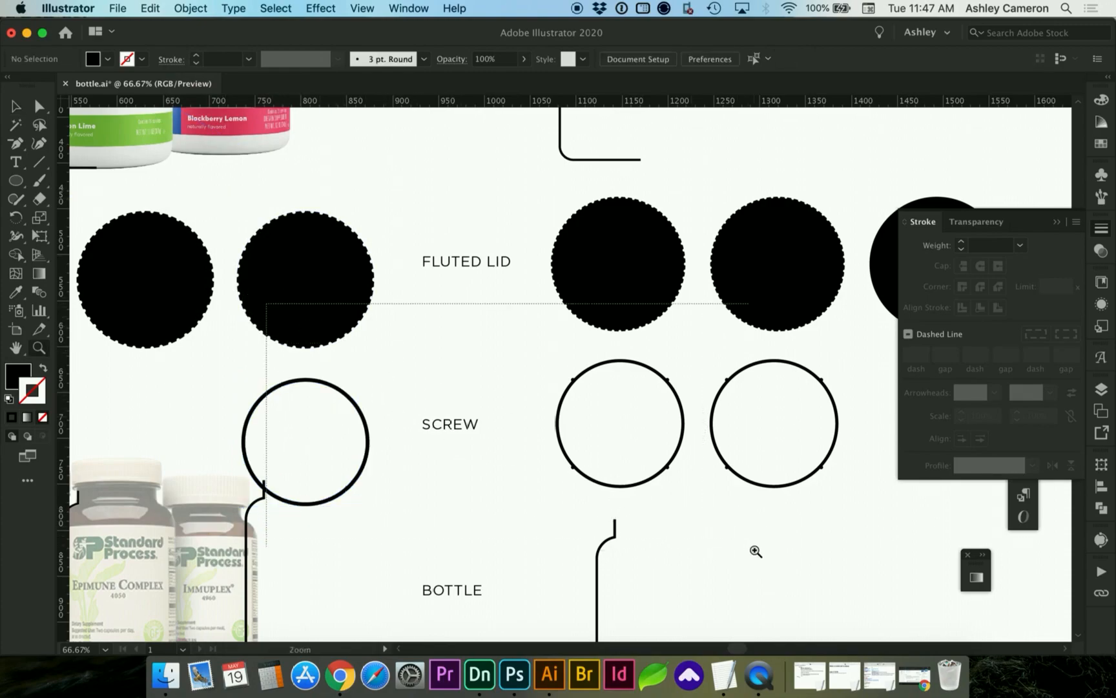
drag(460, 476, 633, 470)
key(v)
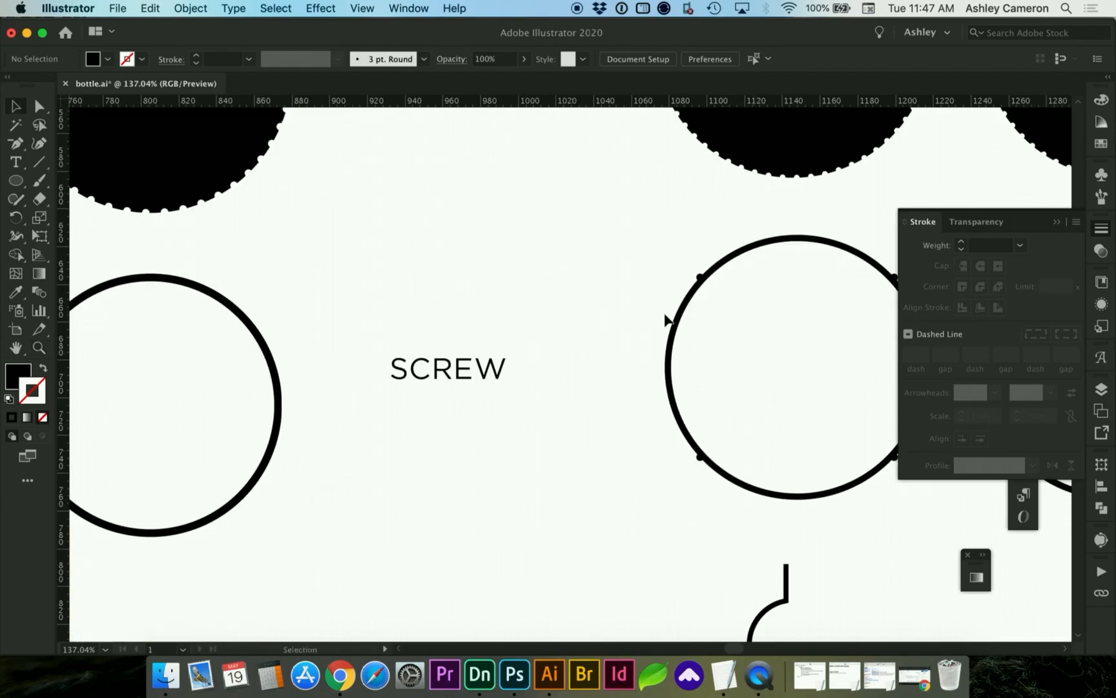
click(1102, 233)
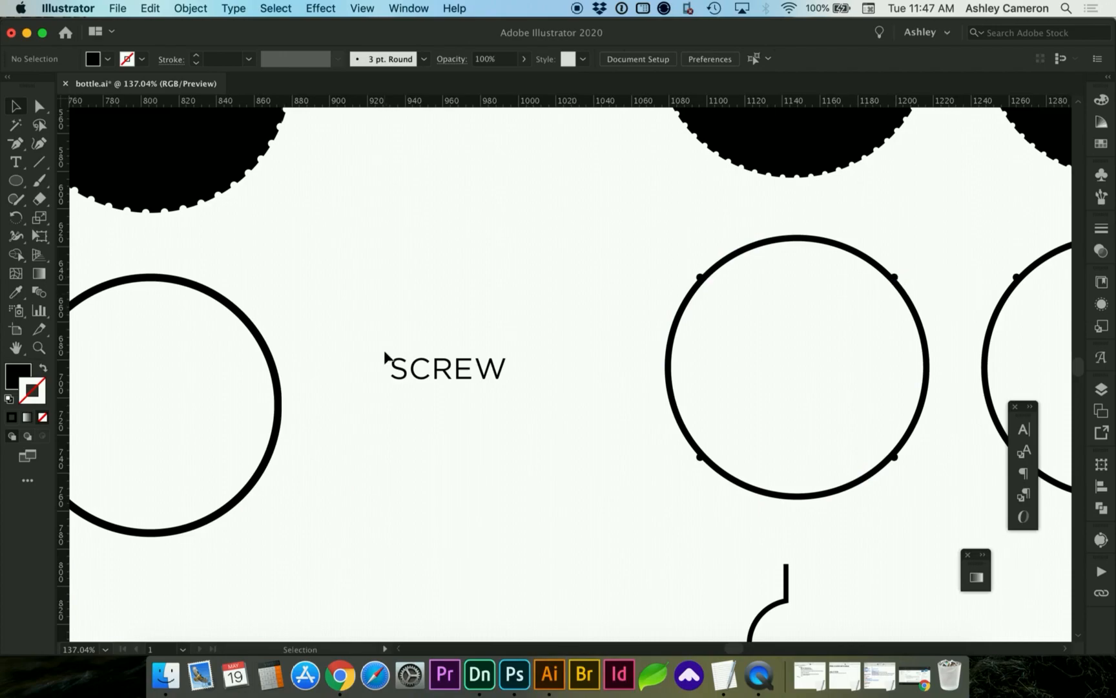
Draw a small black-filled circle about 5 px wide at the upper-left edge of the new ring beside the SCREW label.
scroll(385, 357, left, 3)
scroll(386, 357, left, 6)
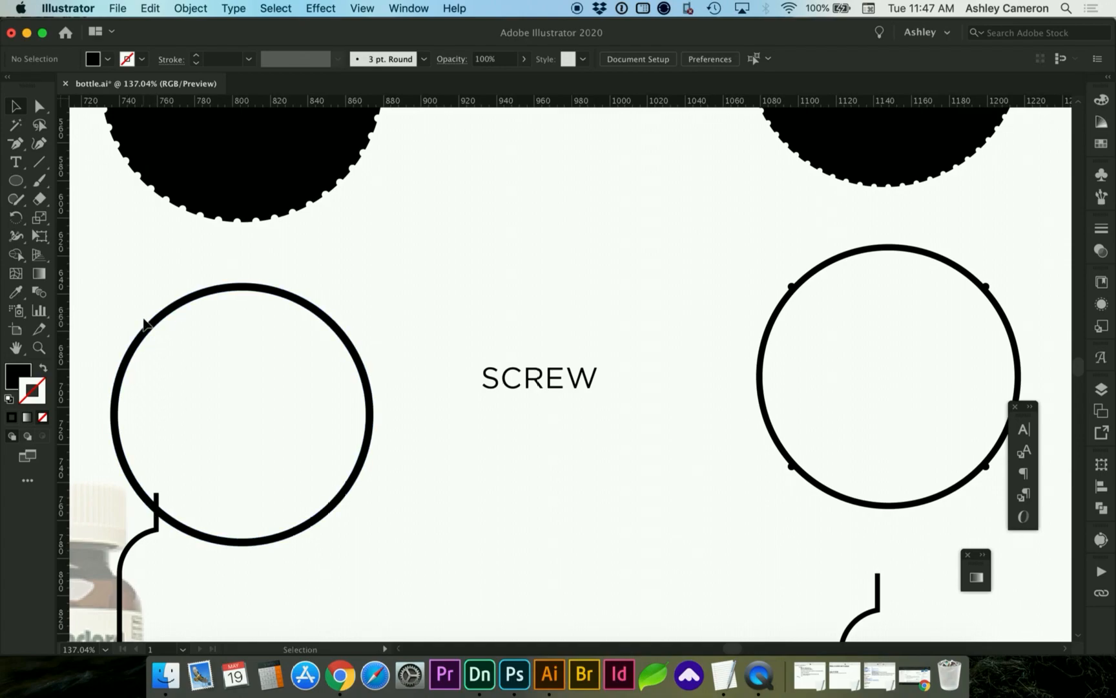
key(l)
key(o)
click(15, 182)
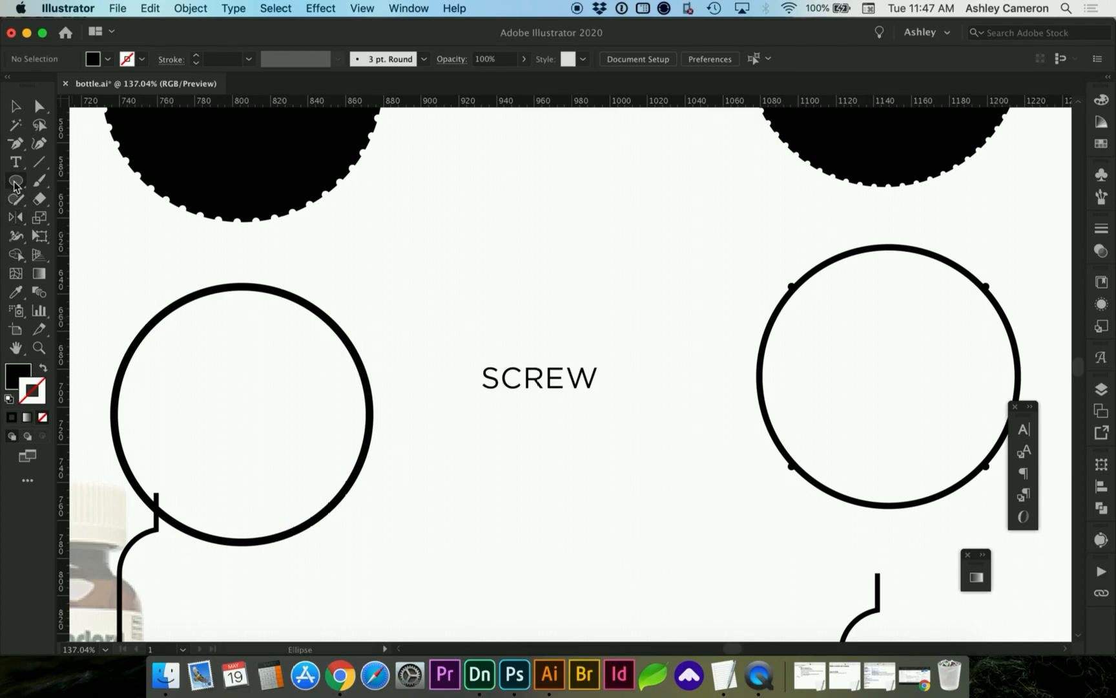
drag(142, 316, 146, 321)
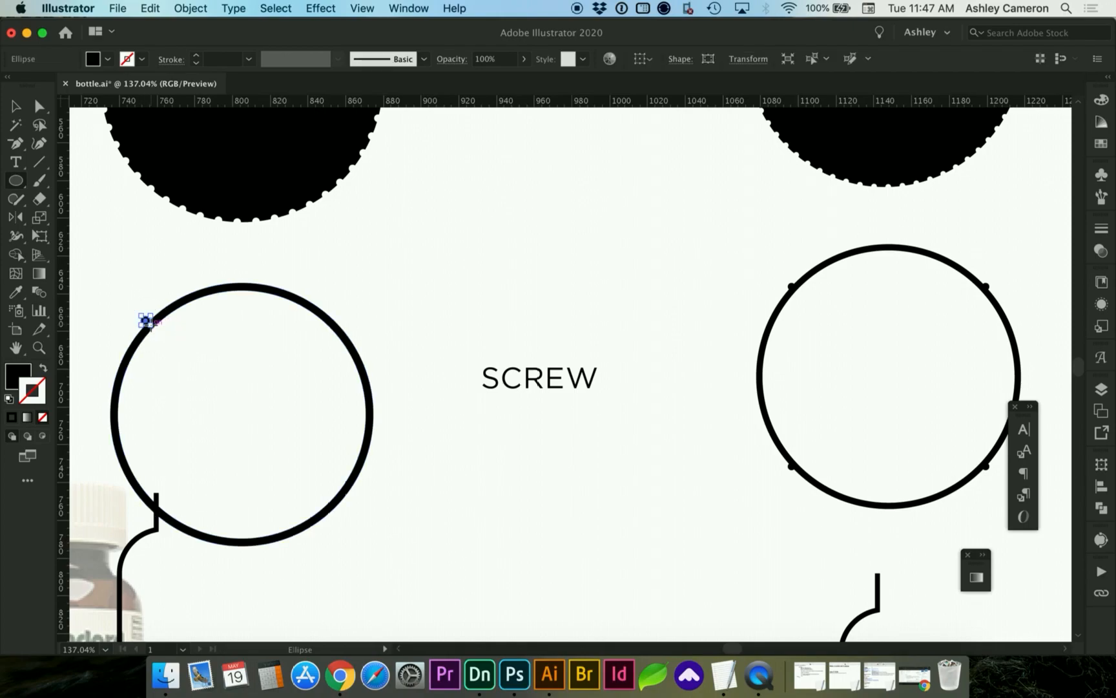
Move the small black circle inward so it sits on the ring's outer edge.
key(z)
drag(97, 286, 329, 424)
key(v)
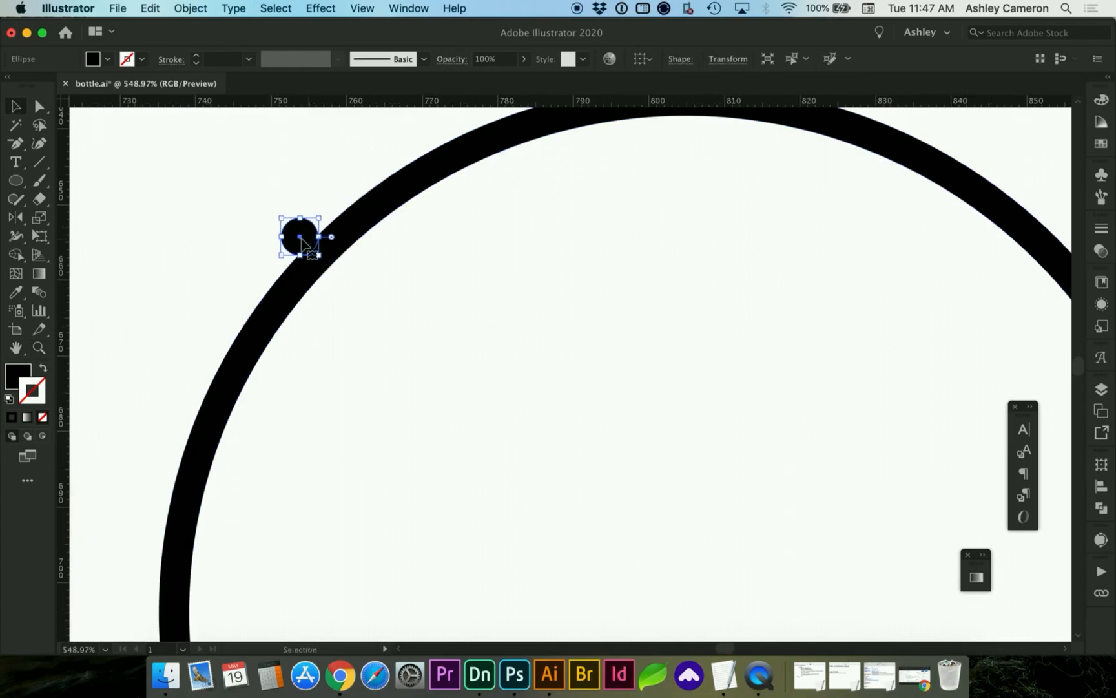
drag(305, 245, 310, 251)
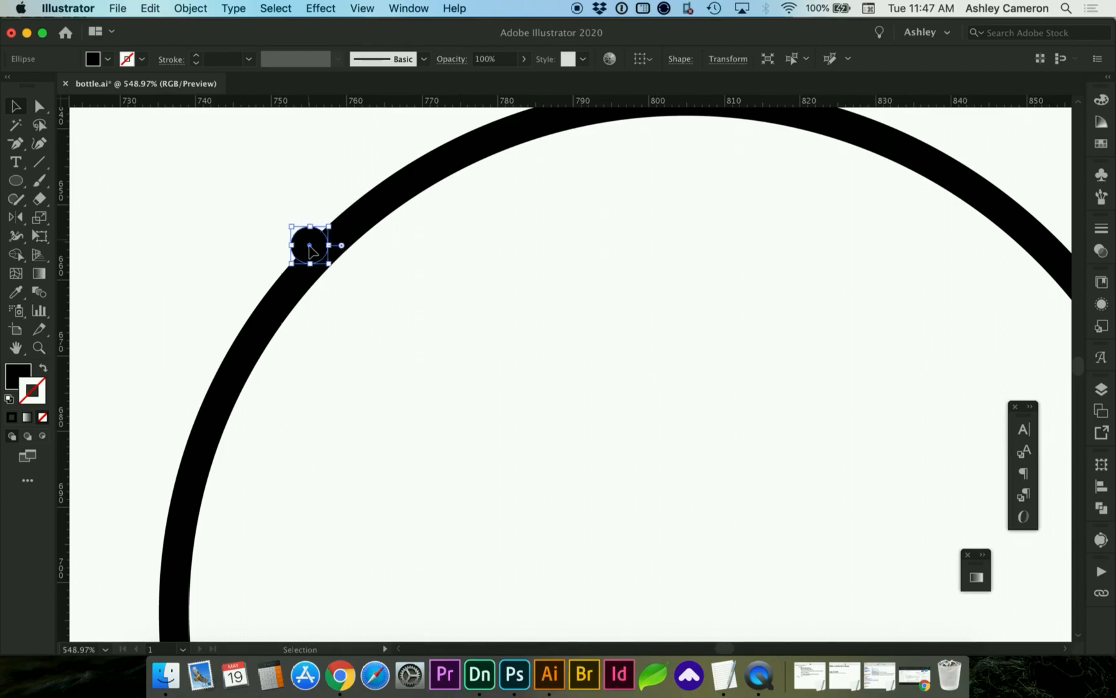
Switch the artwork to Outline view, fine-tune the small circle's centre on the ring's outer path, and deselect it.
key(super+y)
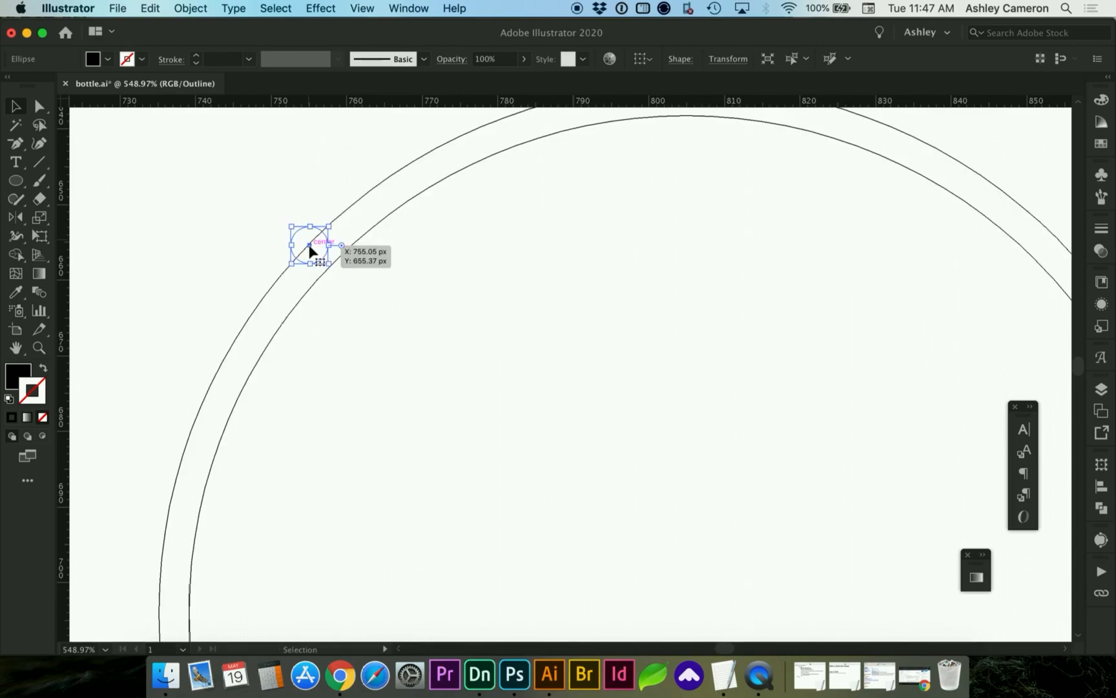
click(361, 8)
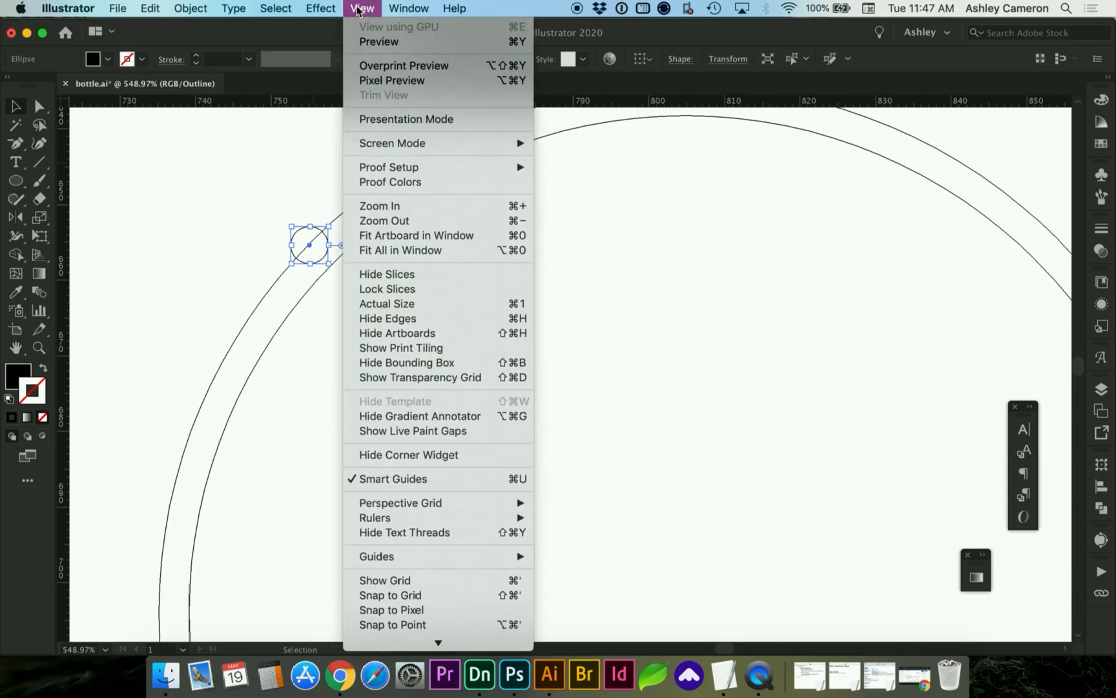
click(367, 14)
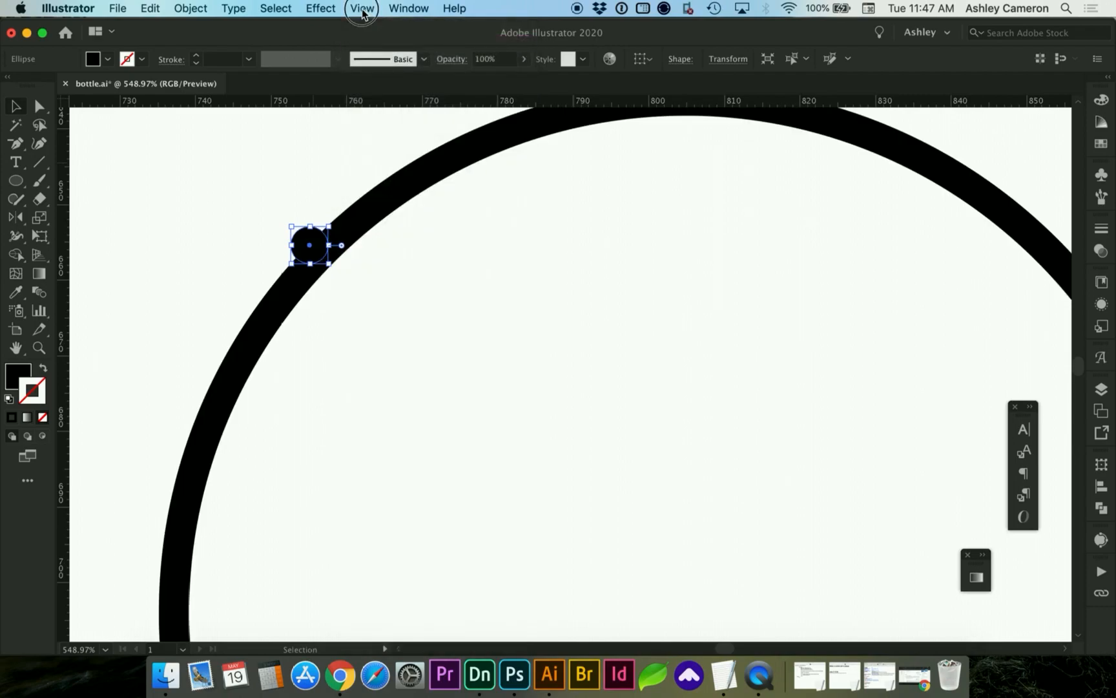
click(362, 8)
click(365, 40)
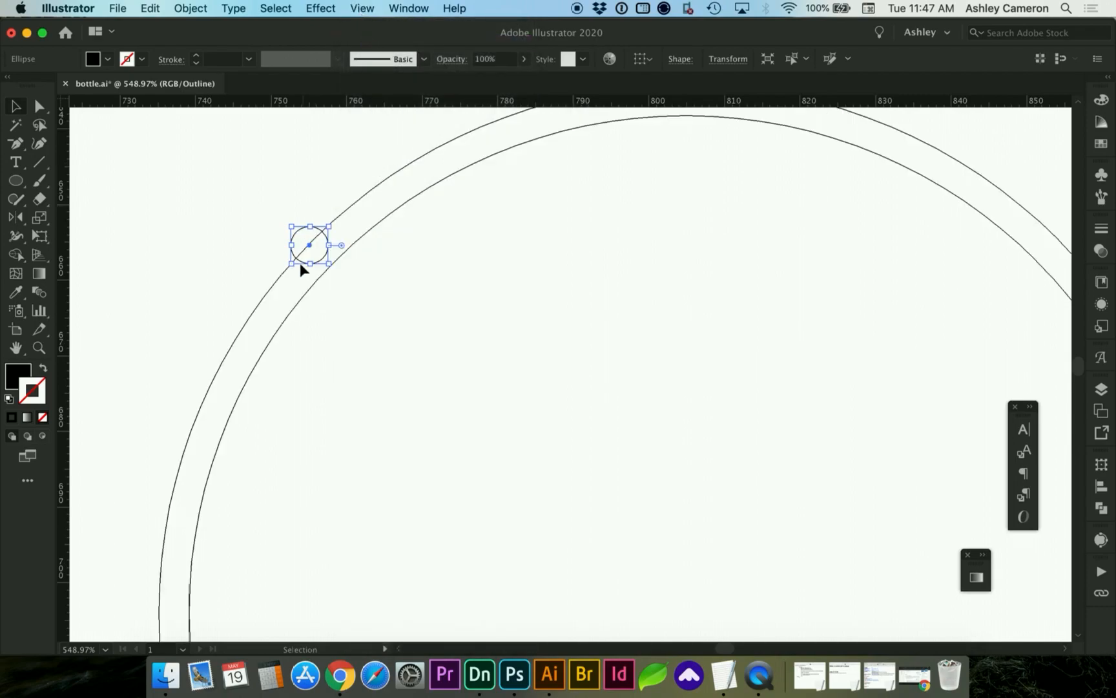
key(super+space)
drag(262, 185, 402, 334)
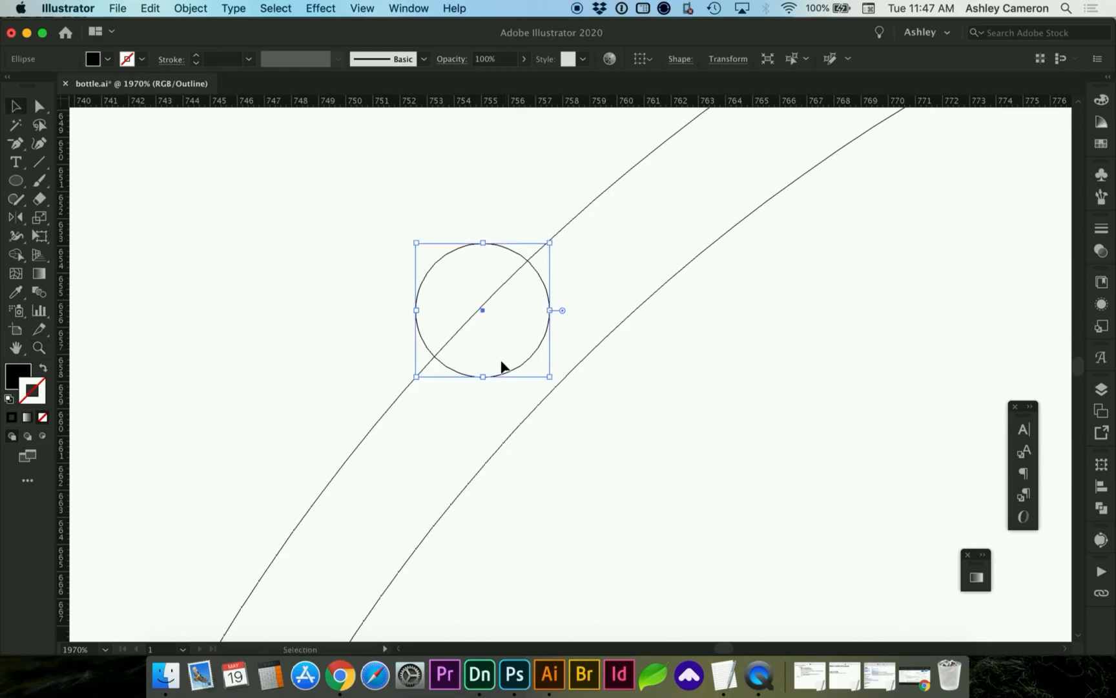
drag(527, 357, 528, 358)
click(589, 431)
Duplicate the small circle horizontally to the ring's upper-right side and centre the copy on the outer path.
key(super+minus)
key(super+minus)
key(super+minus)
key(super+minus)
key(super+minus)
key(super+minus)
key(super+minus)
key(super+minus)
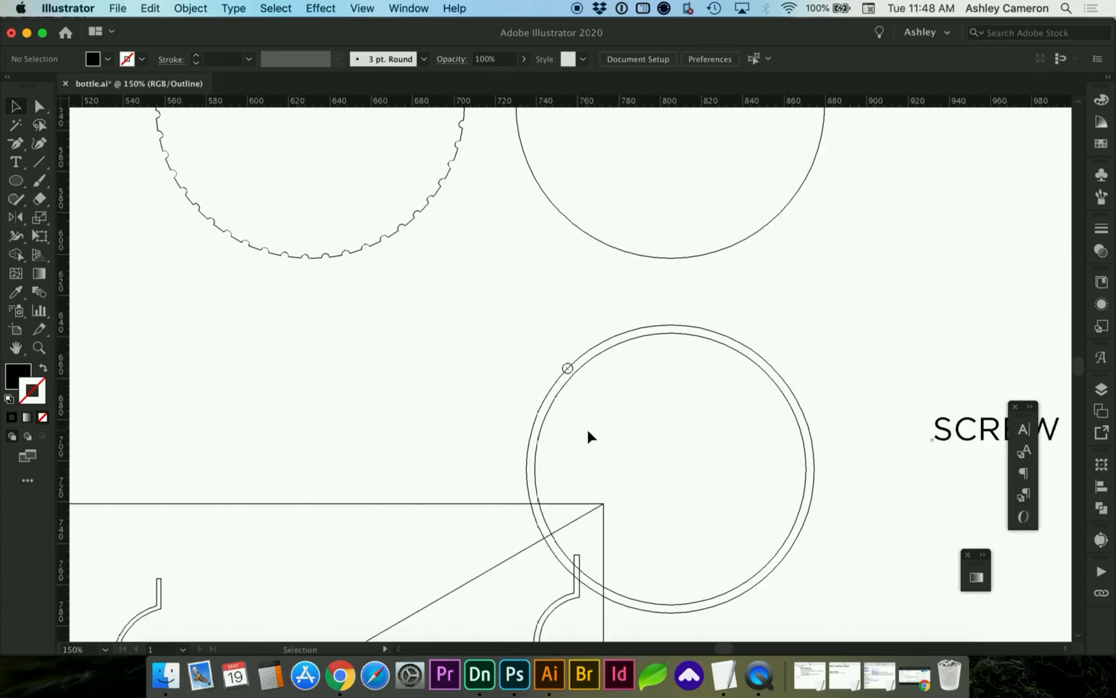
drag(511, 257, 719, 268)
key(z)
drag(684, 226, 744, 297)
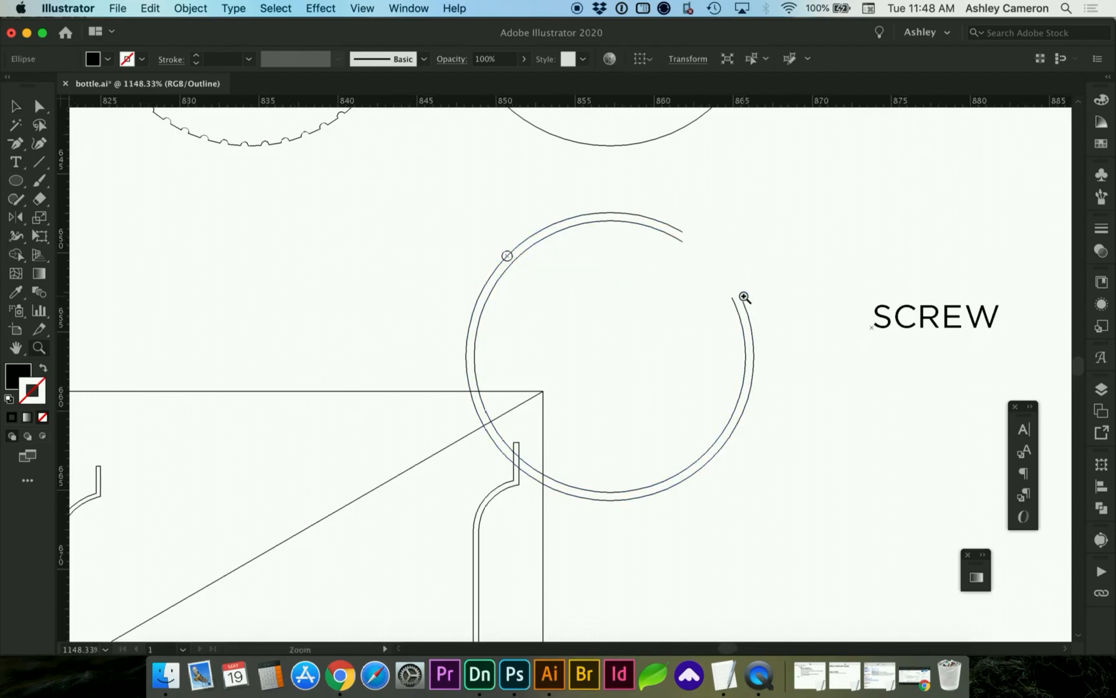
key(v)
click(603, 325)
drag(604, 324, 608, 327)
Select both small circles, duplicate them straight down to the ring's lower half, and centre the copies on the outer path.
key(super+minus)
key(super+minus)
key(super+minus)
key(super+minus)
key(super+minus)
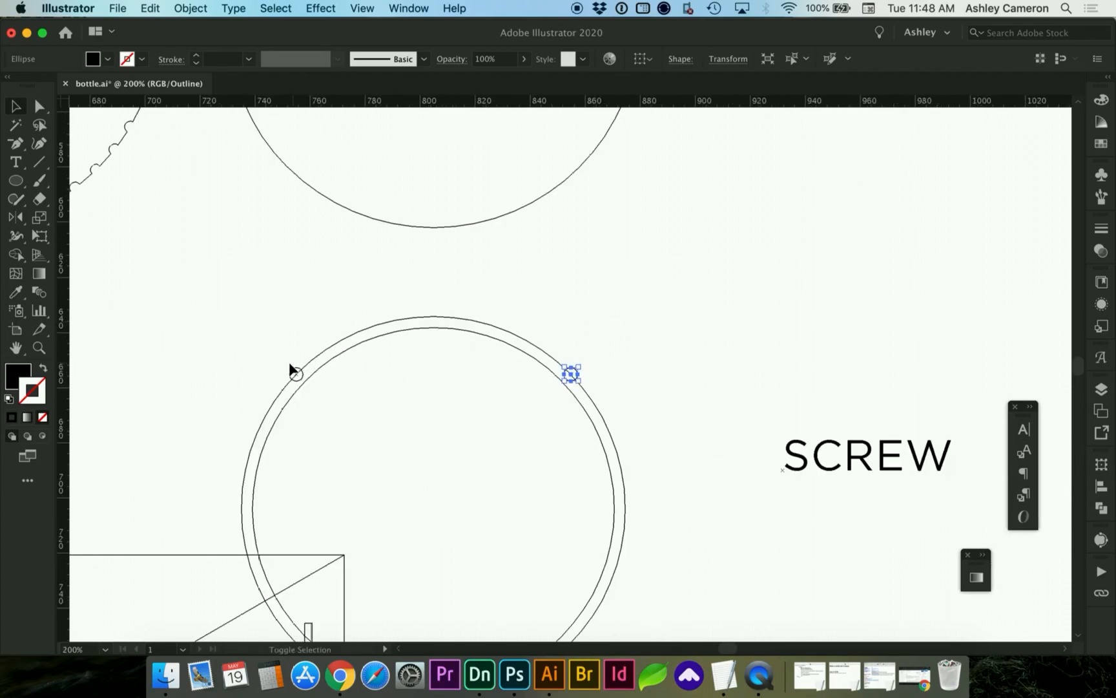
shift+click(293, 373)
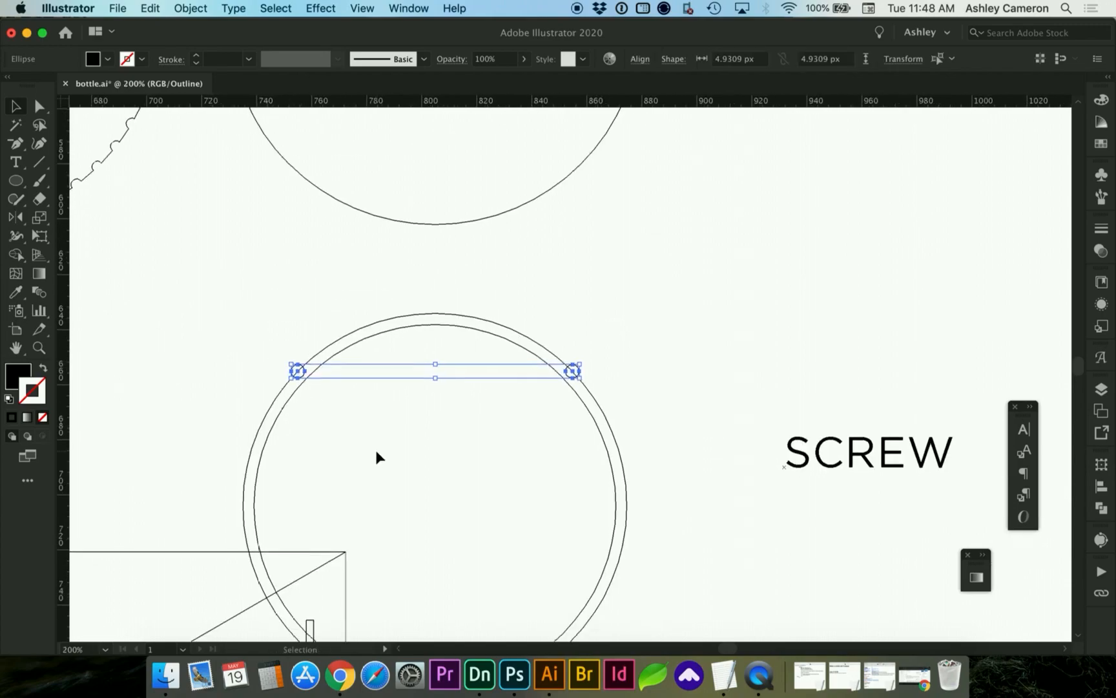
scroll(378, 456, down, 5)
scroll(379, 456, left, 1)
drag(606, 247, 647, 568)
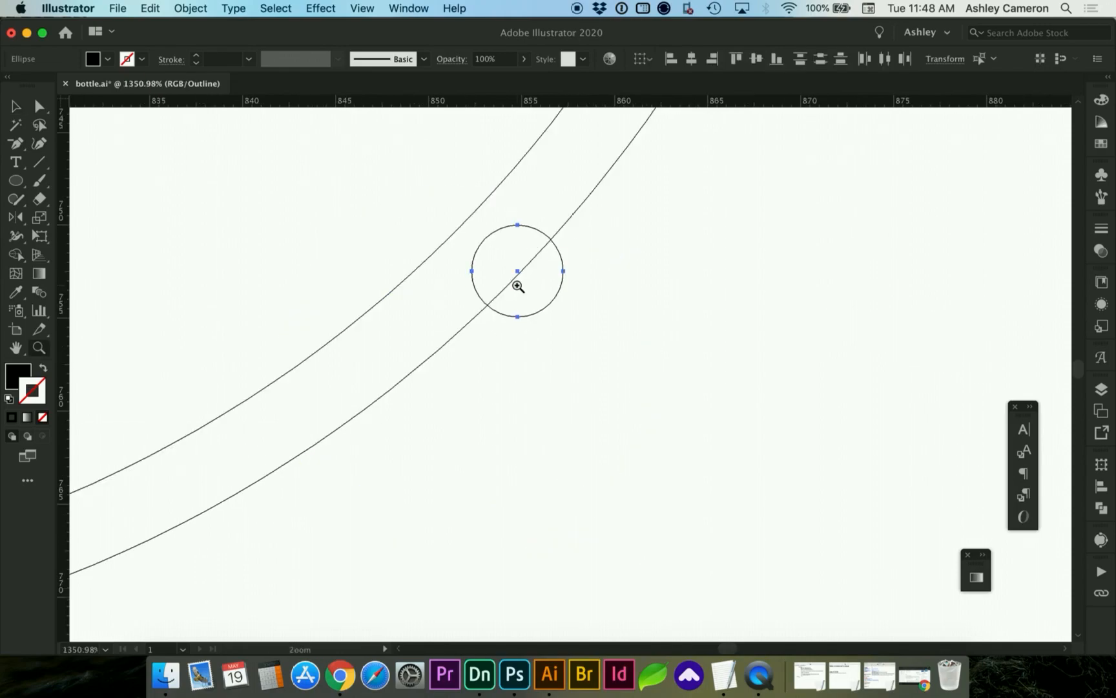
key(v)
drag(517, 277, 519, 279)
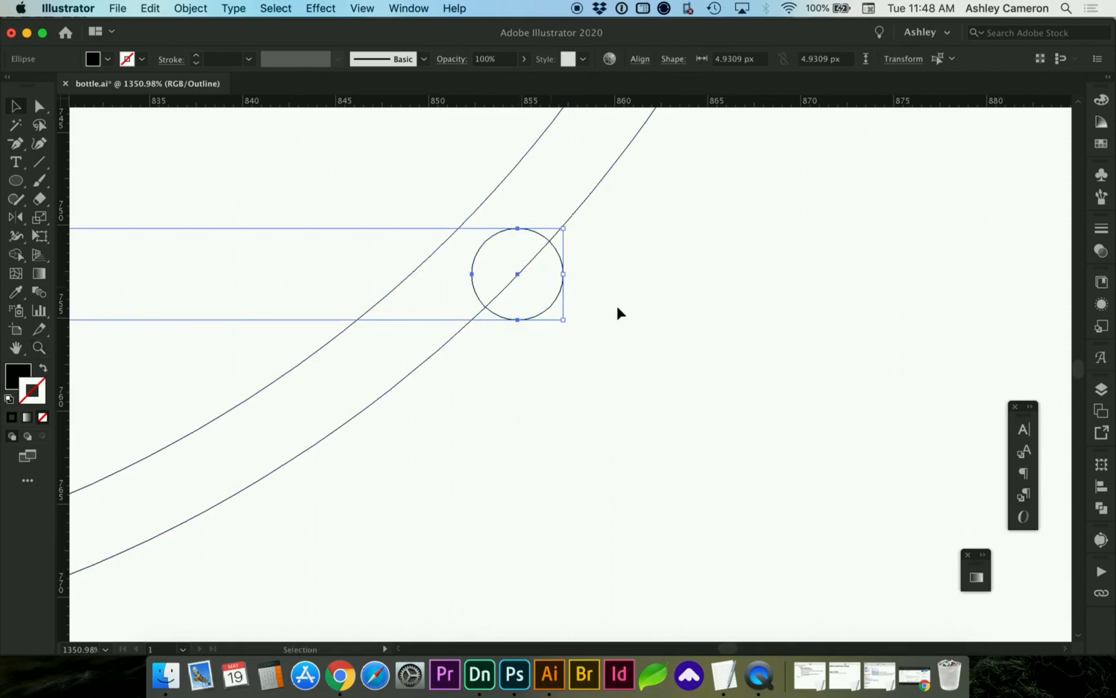
Return the artwork from Outline to Preview view.
key(super+minus)
key(super+minus)
key(super+minus)
key(super+minus)
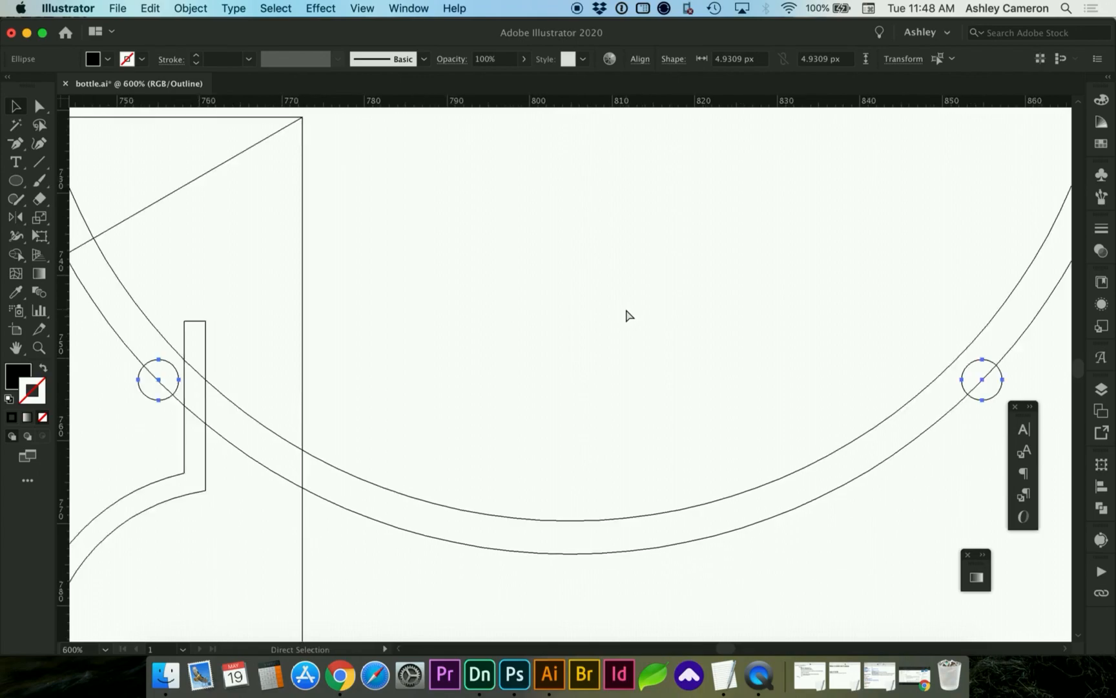
key(super+minus)
key(minus)
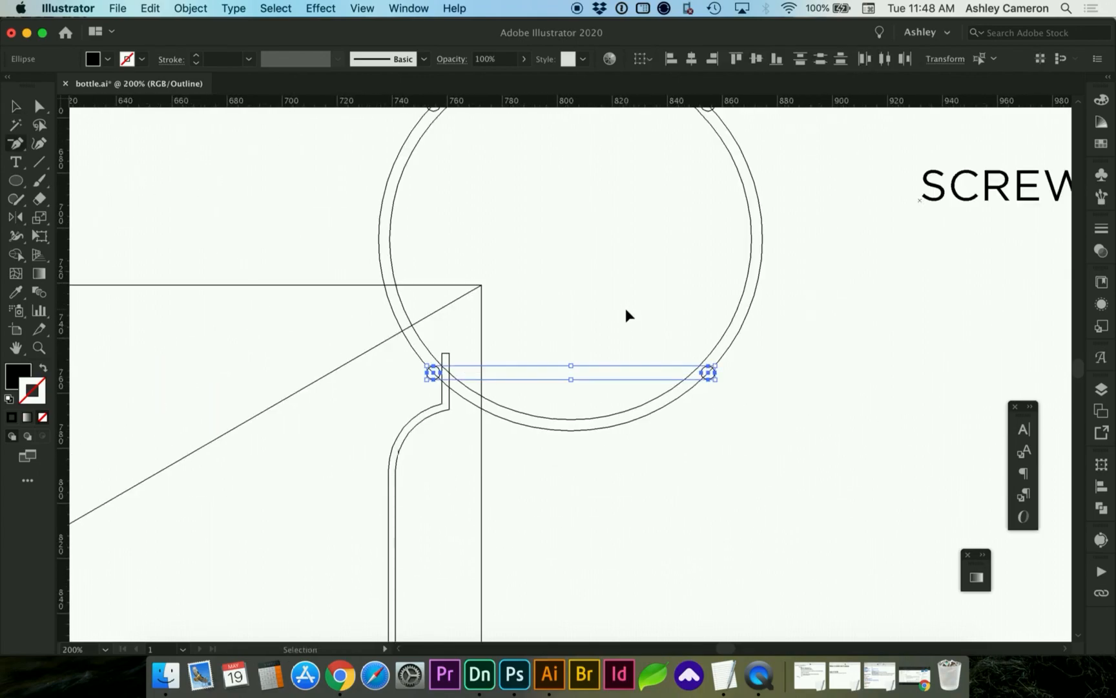
key(super+y)
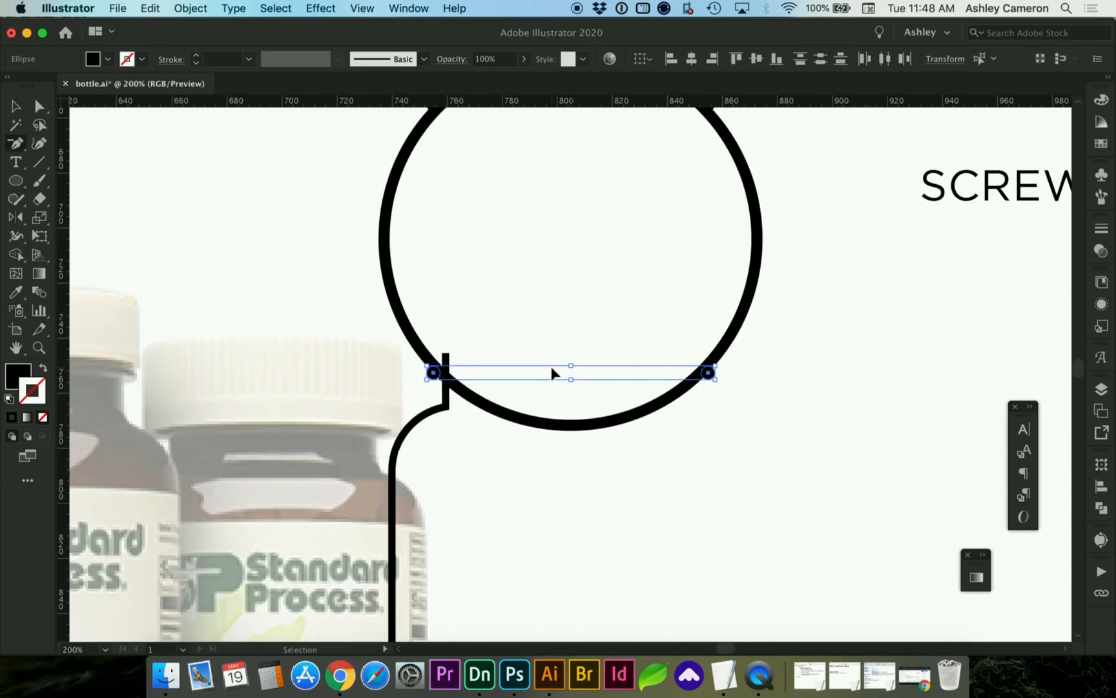
Delete the bottle profile path that overlaps the lower part of the ring.
key(super+minus)
key(super+minus)
key(v)
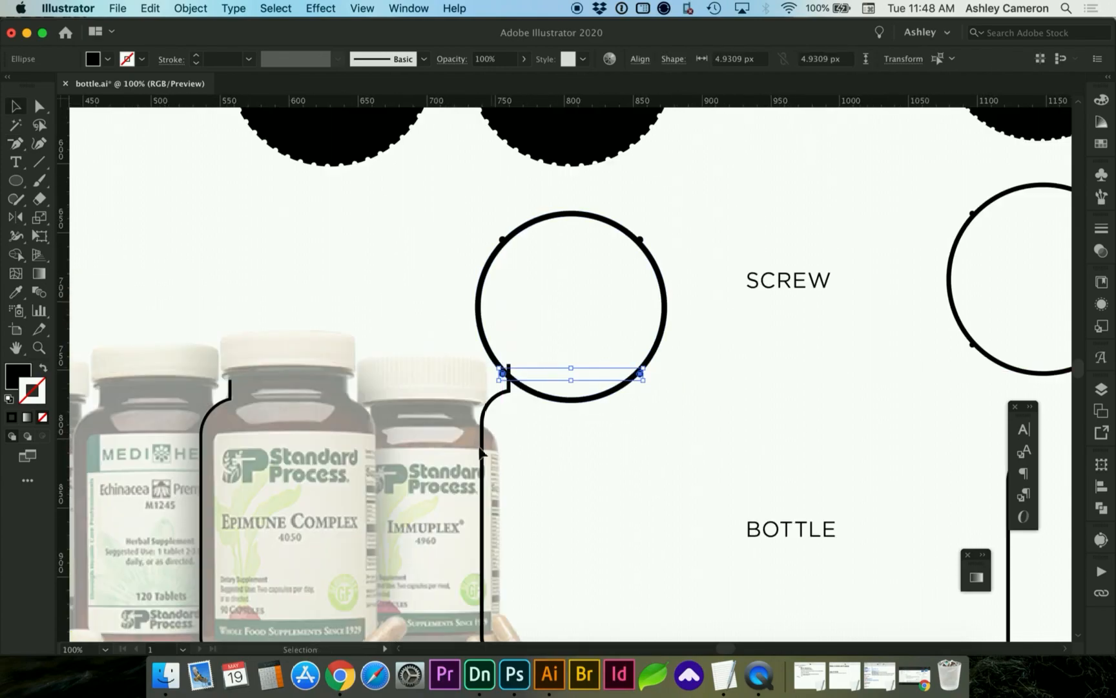
scroll(479, 457, down, 3)
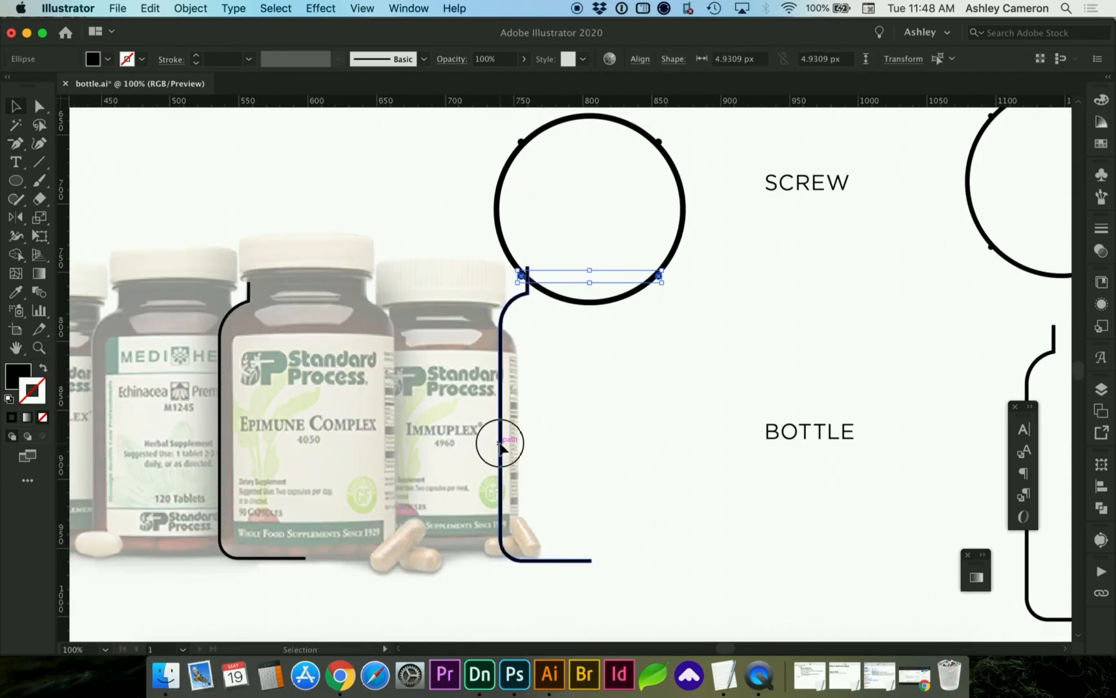
click(501, 446)
key(Delete)
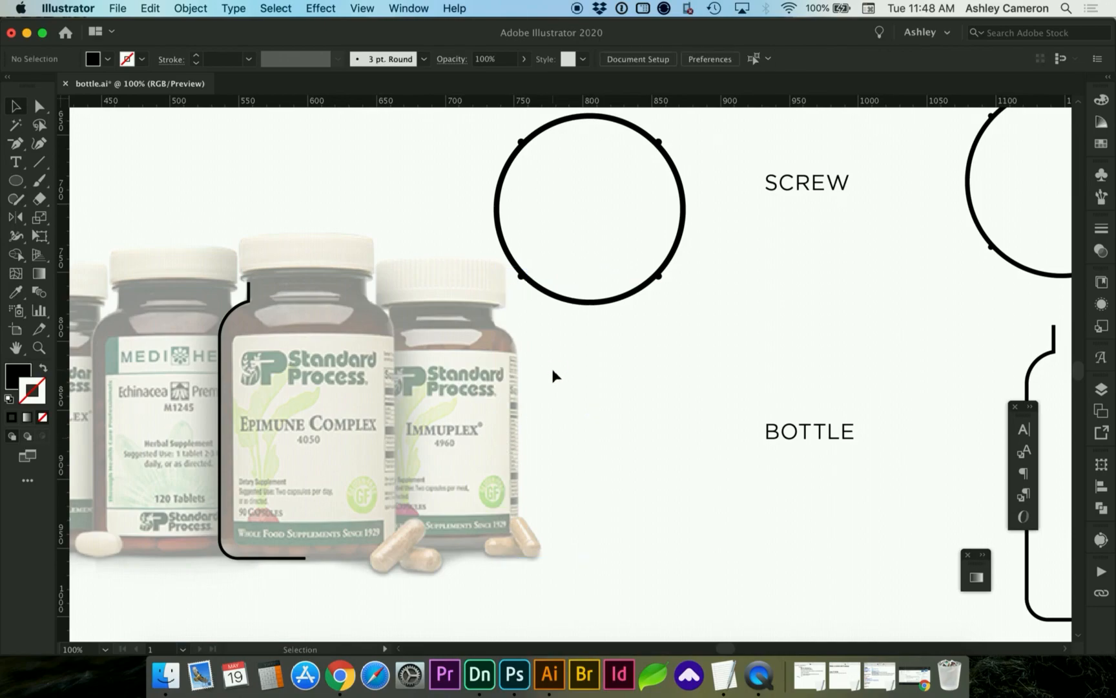
Group the ring with its four small circles and place a duplicate of the group to its left.
scroll(546, 369, right, 2)
scroll(546, 369, up, 1)
drag(406, 135, 623, 327)
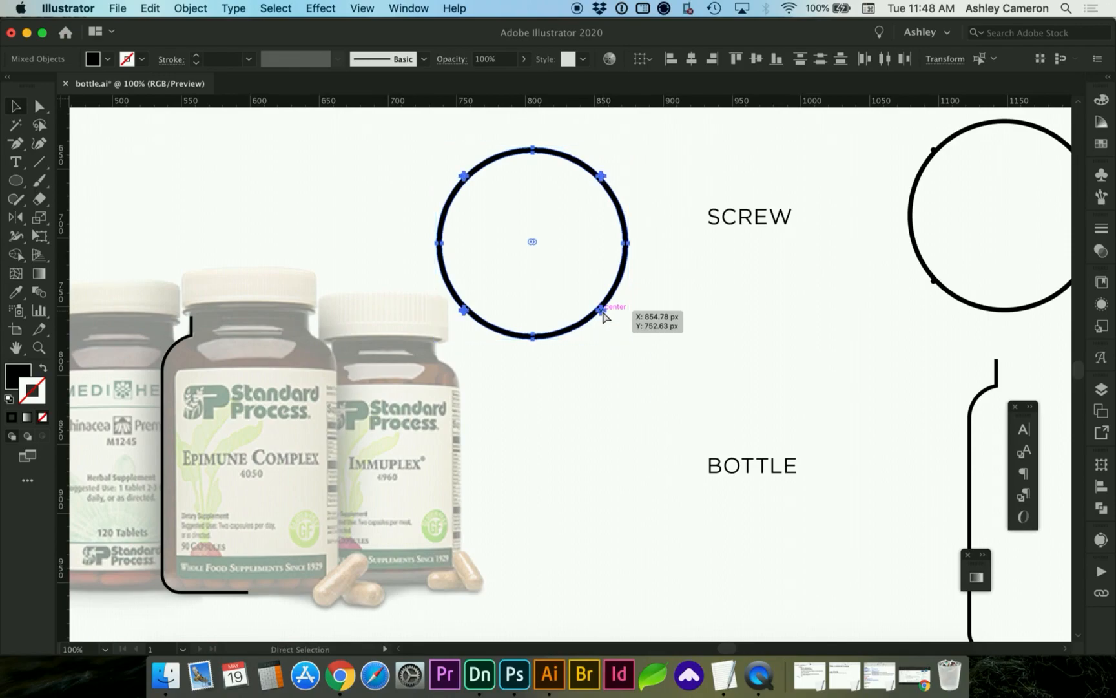
key(super+g)
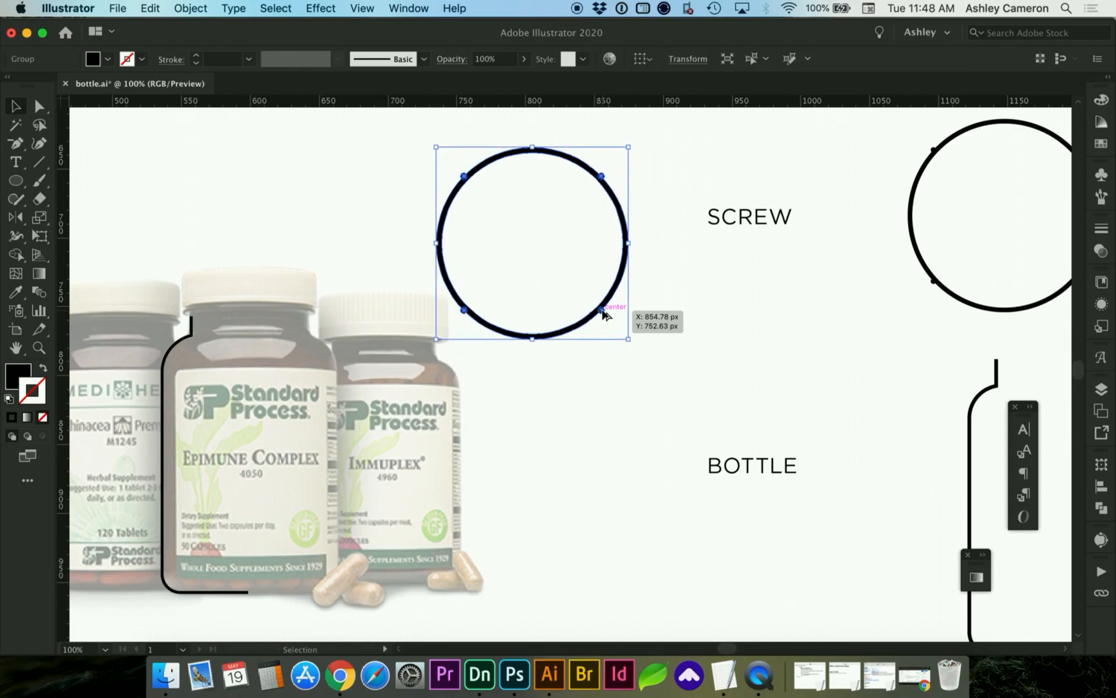
drag(600, 315, 366, 298)
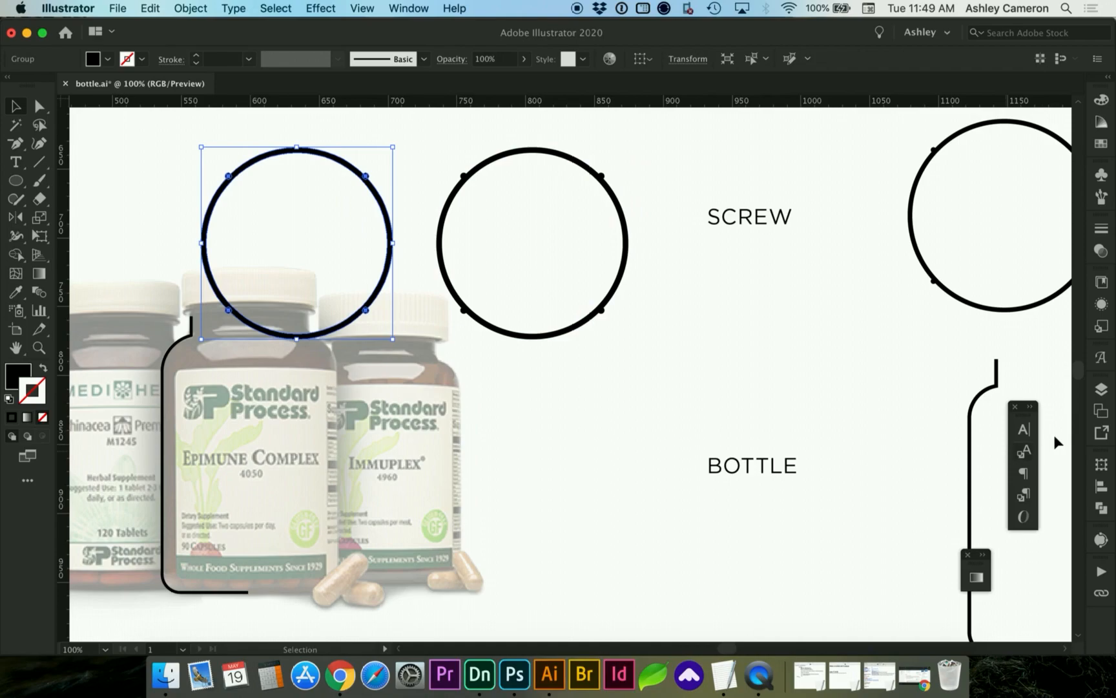
Unite the duplicated ring and its dots into one shape, and paste it into supplement-jar.psd in Photoshop as a Shape Layer.
click(1102, 510)
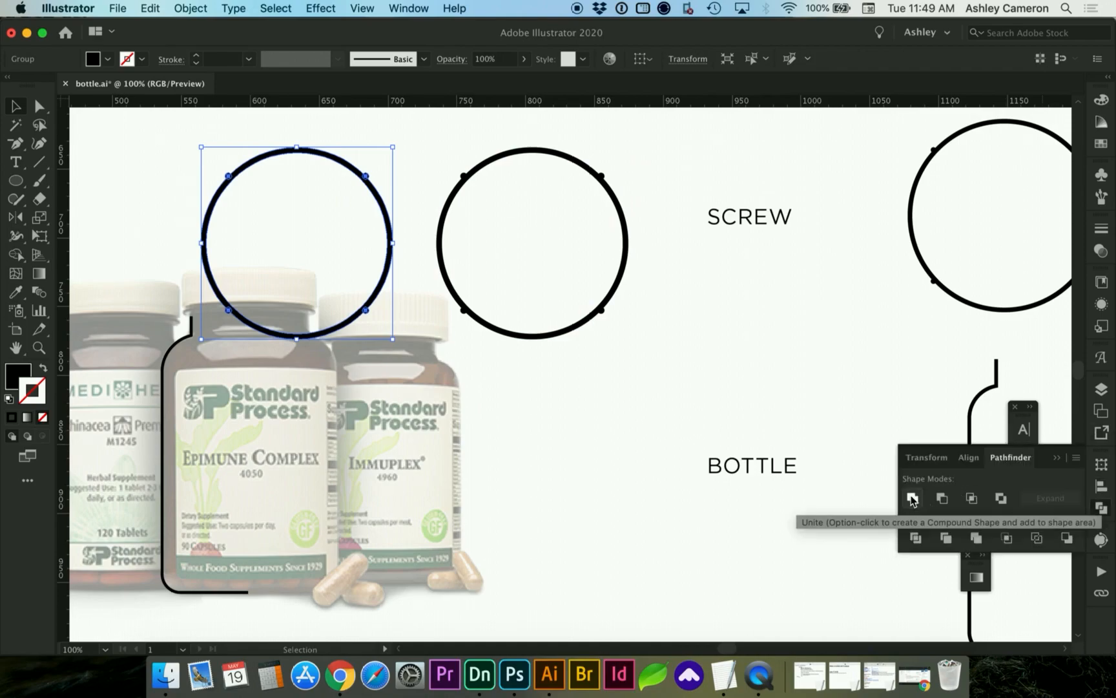
click(912, 498)
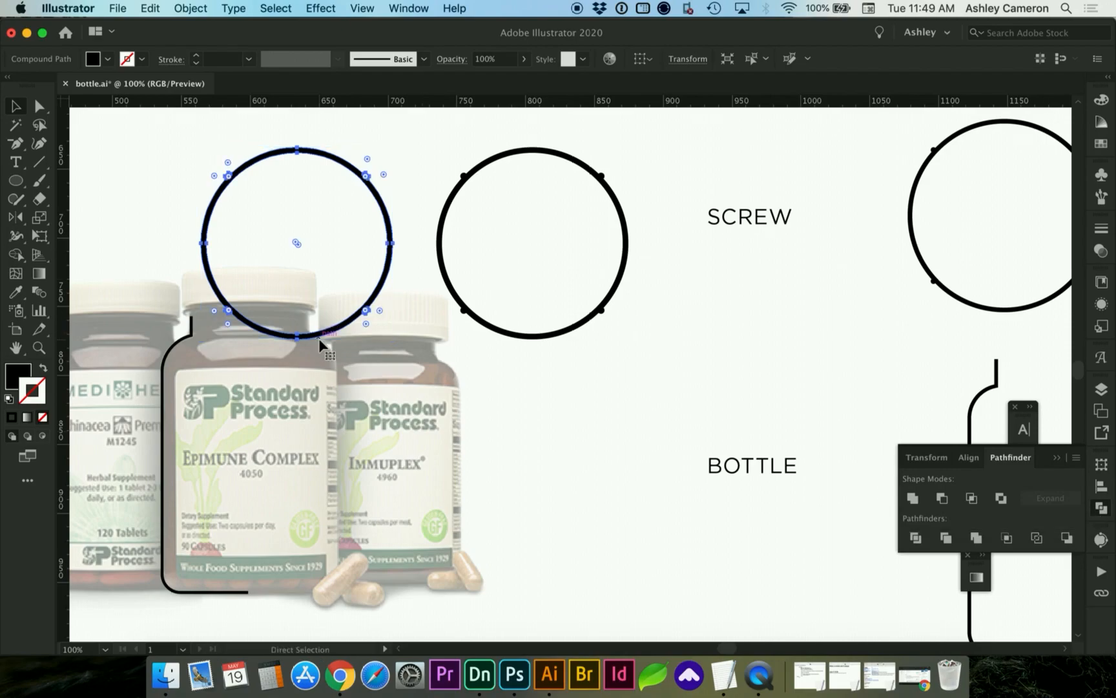
click(515, 675)
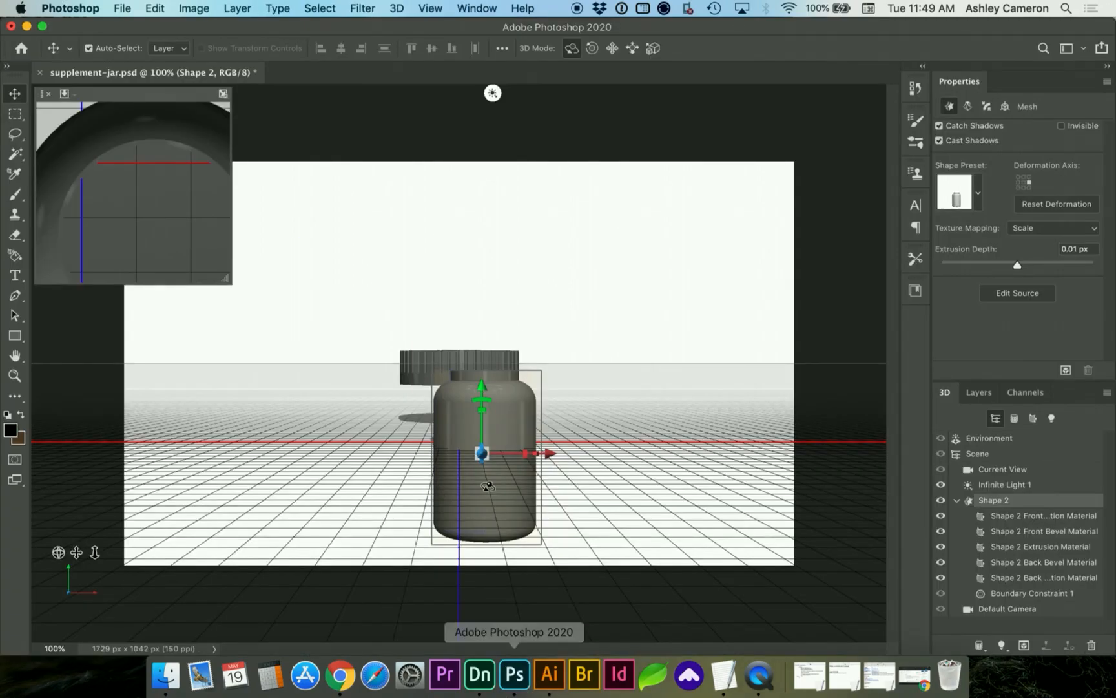
key(super+v)
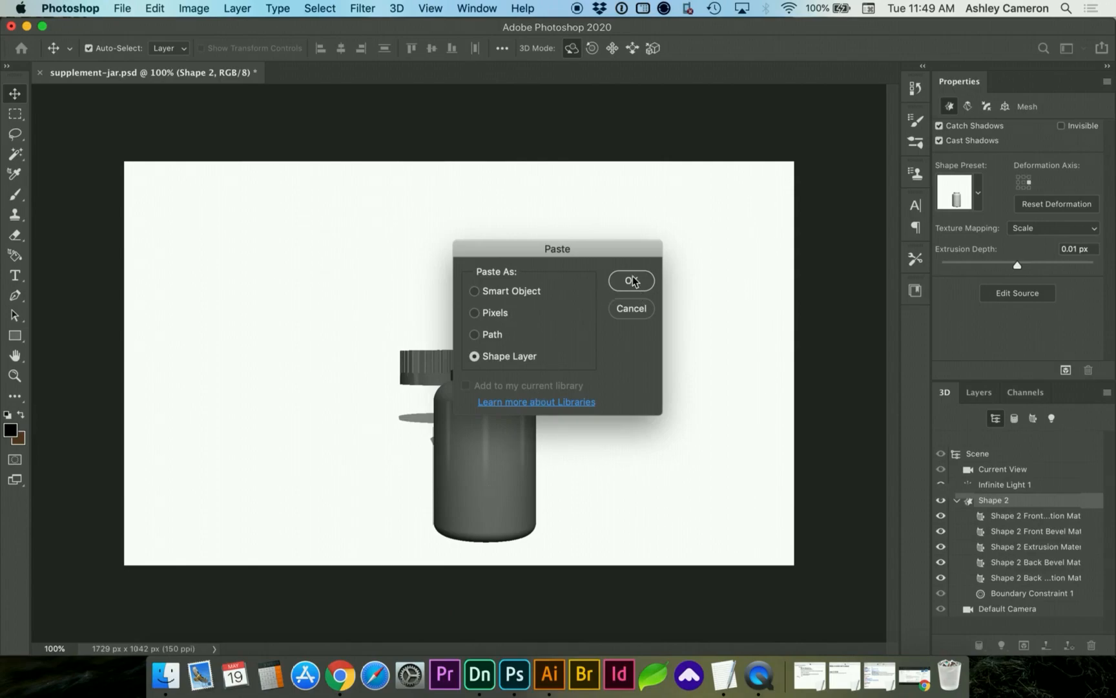
click(631, 280)
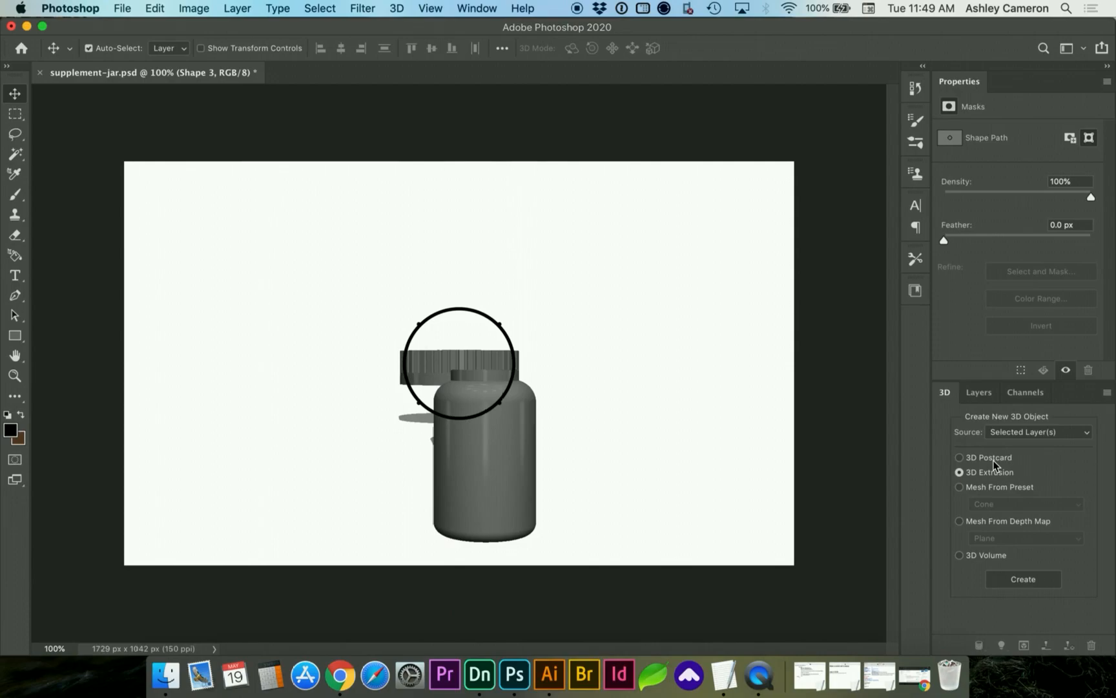
Create a 3D Extrusion from the pasted ring shape and set its extrusion depth to 60 px.
click(1022, 579)
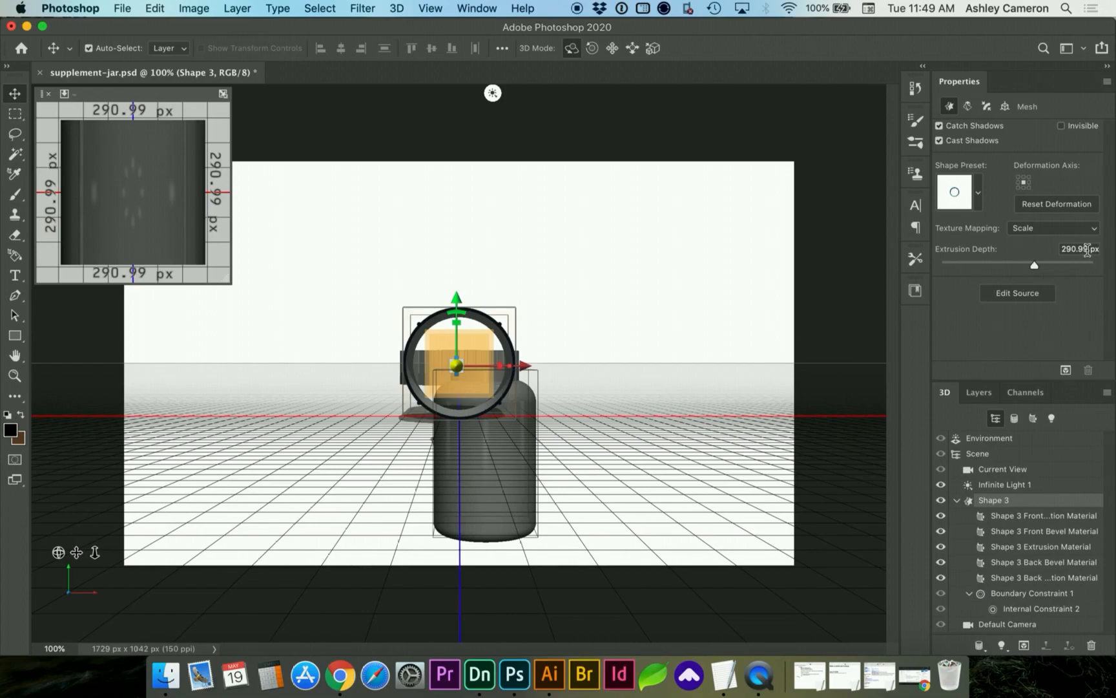
drag(1088, 250, 1053, 249)
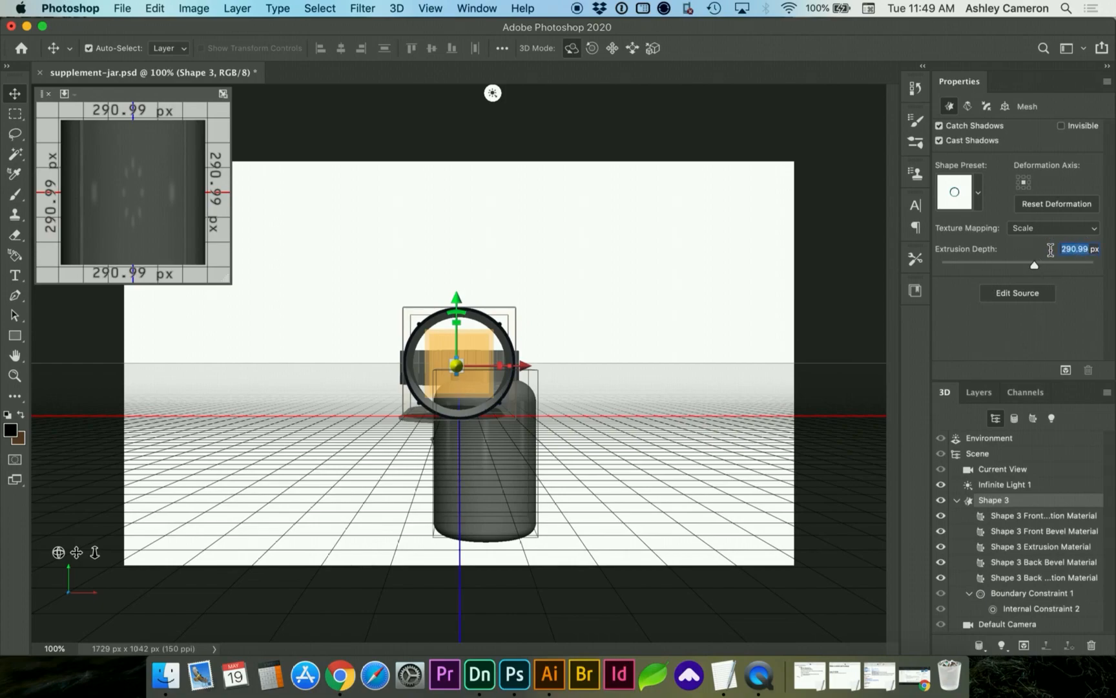
text(60)
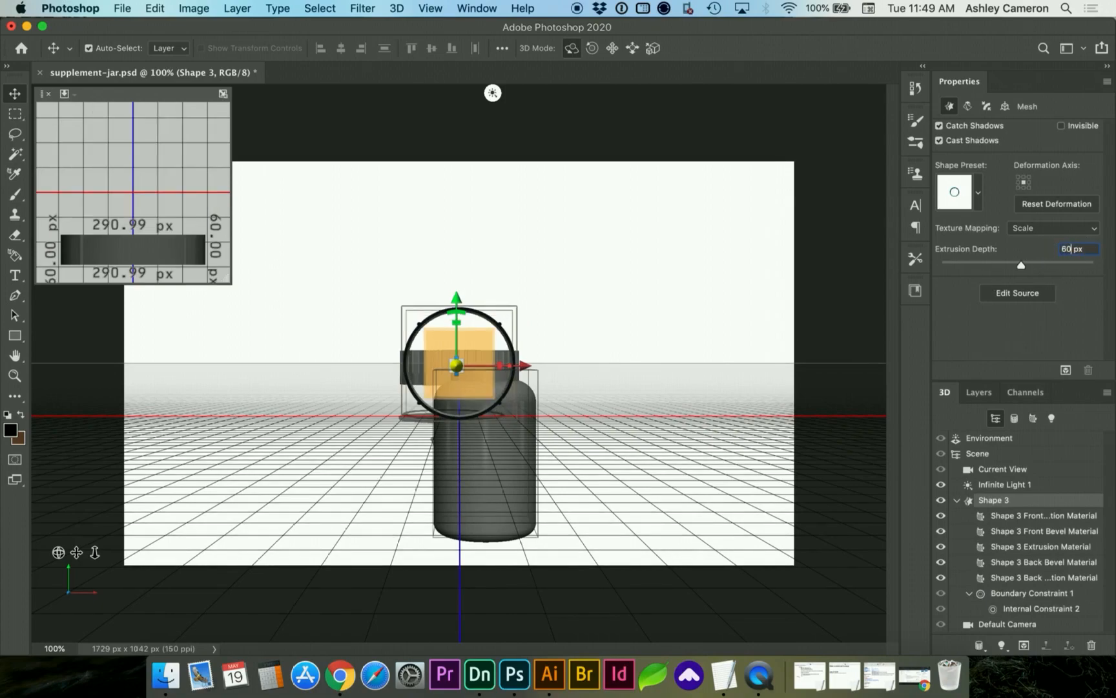
key(Return)
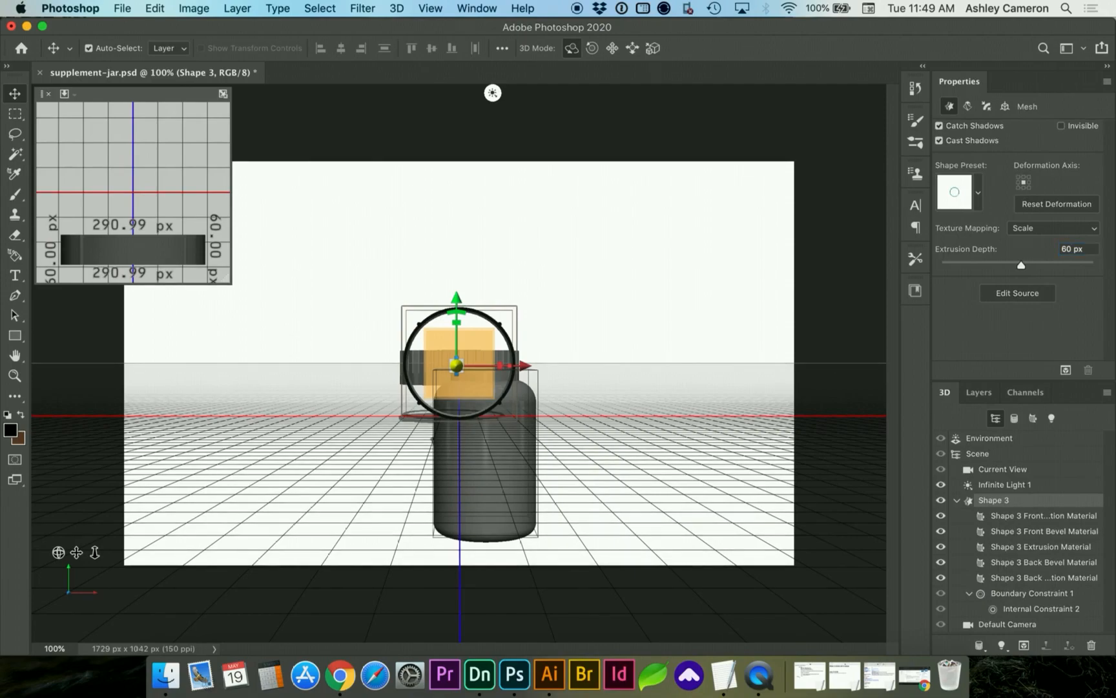
Rotate the extruded ring 90° around the X axis.
click(1004, 108)
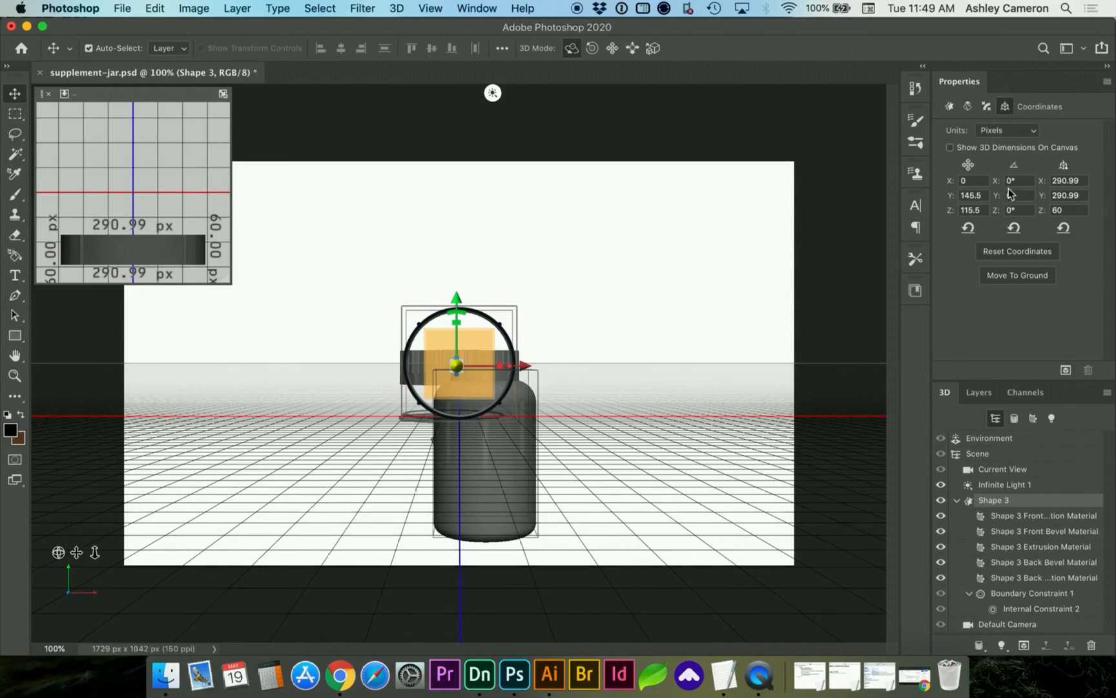
click(1009, 182)
text(90)
key(Return)
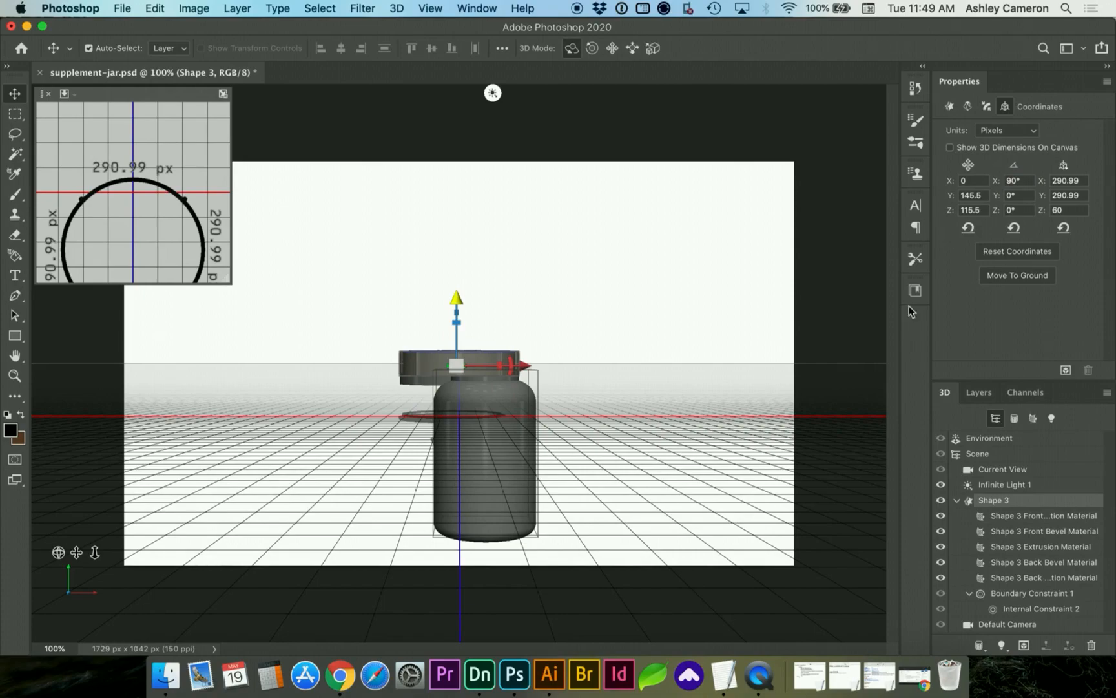
Raise the Shape 3 ring vertically above the lid and bottle to about Y 301 px.
key(z)
drag(386, 339, 416, 360)
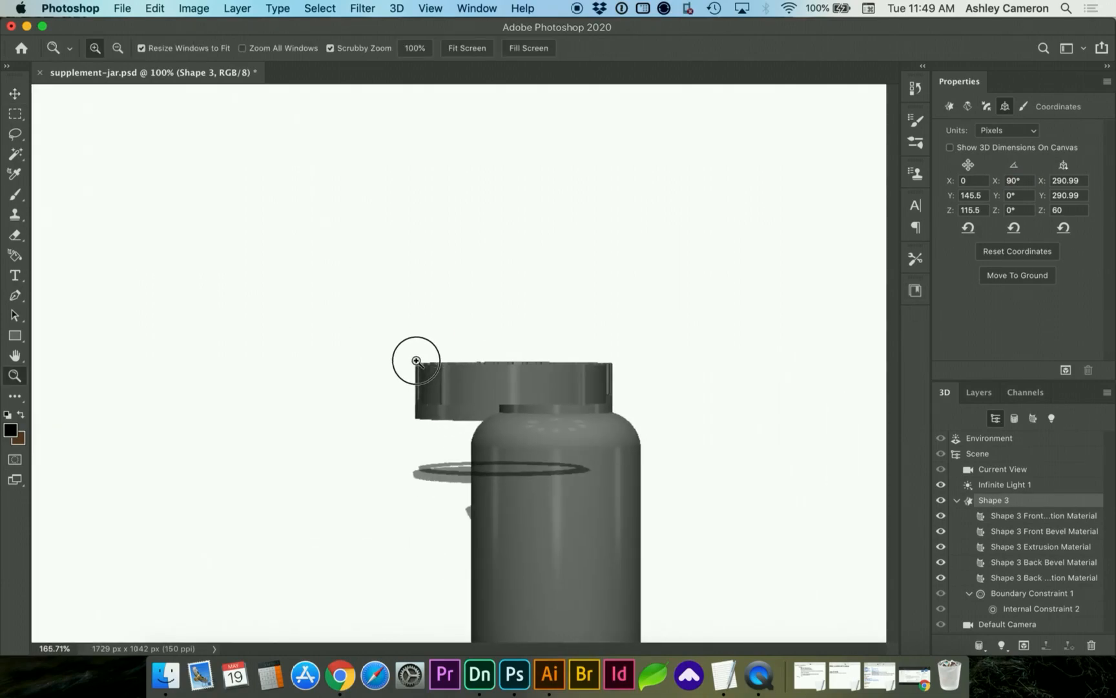
key(v)
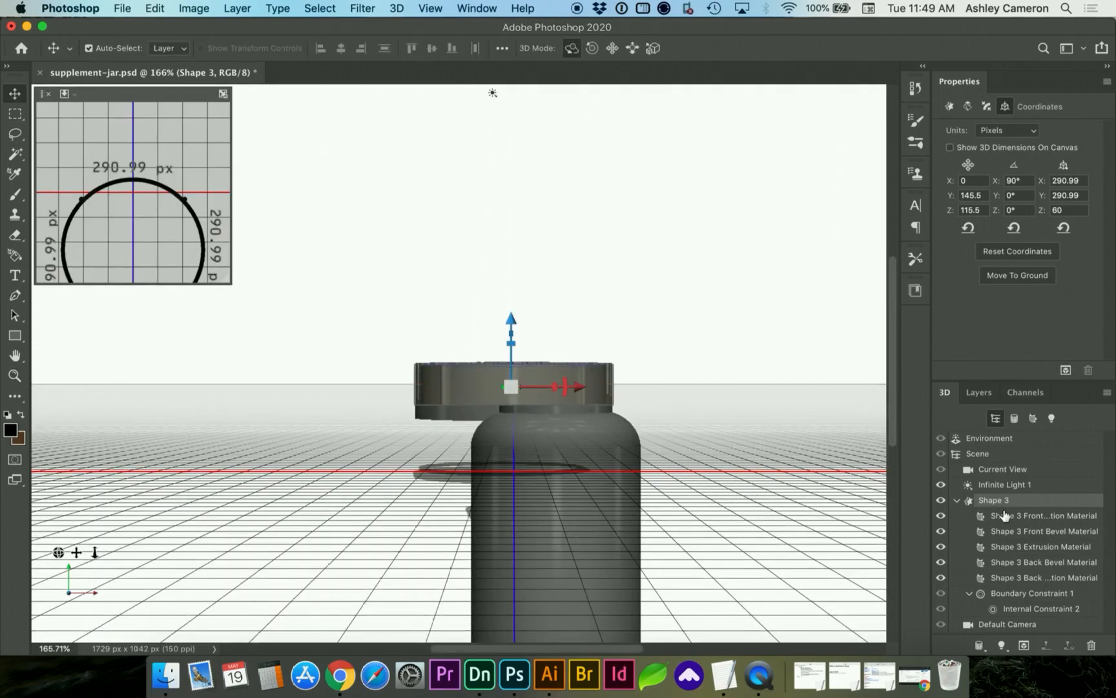
drag(510, 318, 509, 260)
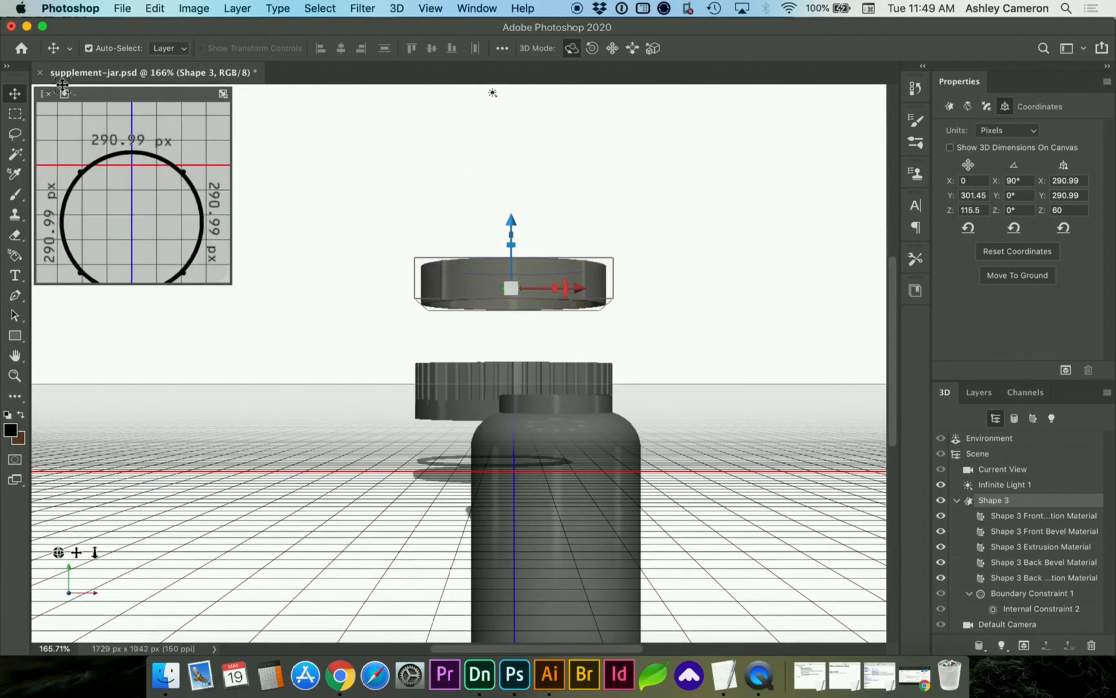
Inspect the ring from the Right and Left in the secondary view, ending back on the Top view.
click(64, 94)
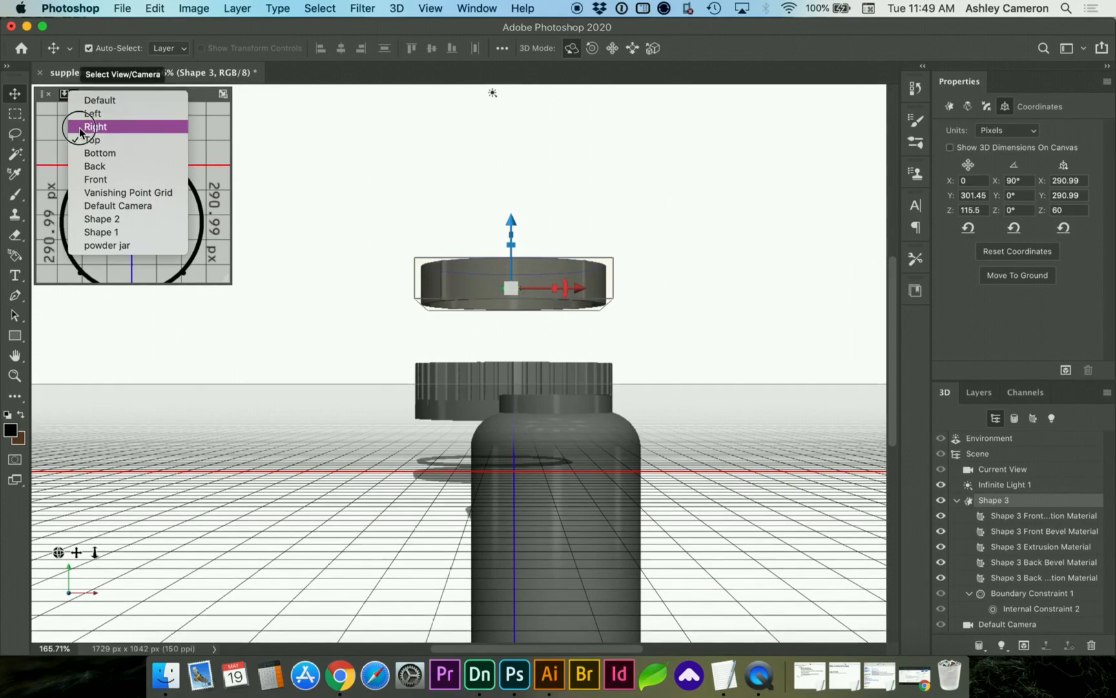
click(81, 127)
click(64, 94)
click(78, 116)
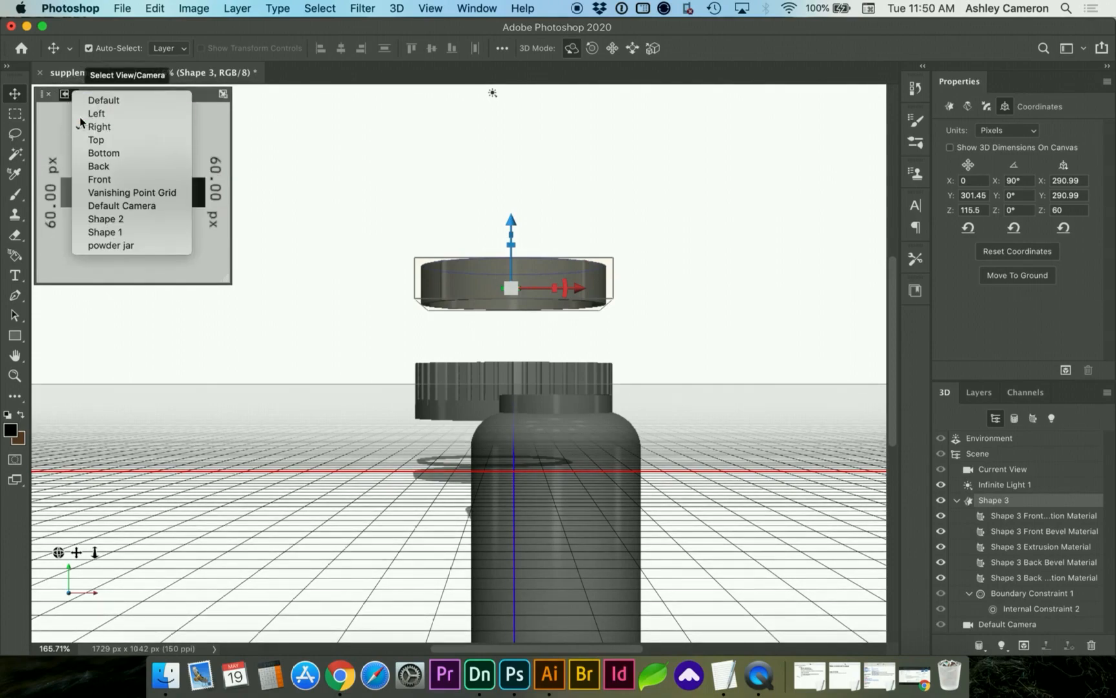
click(68, 95)
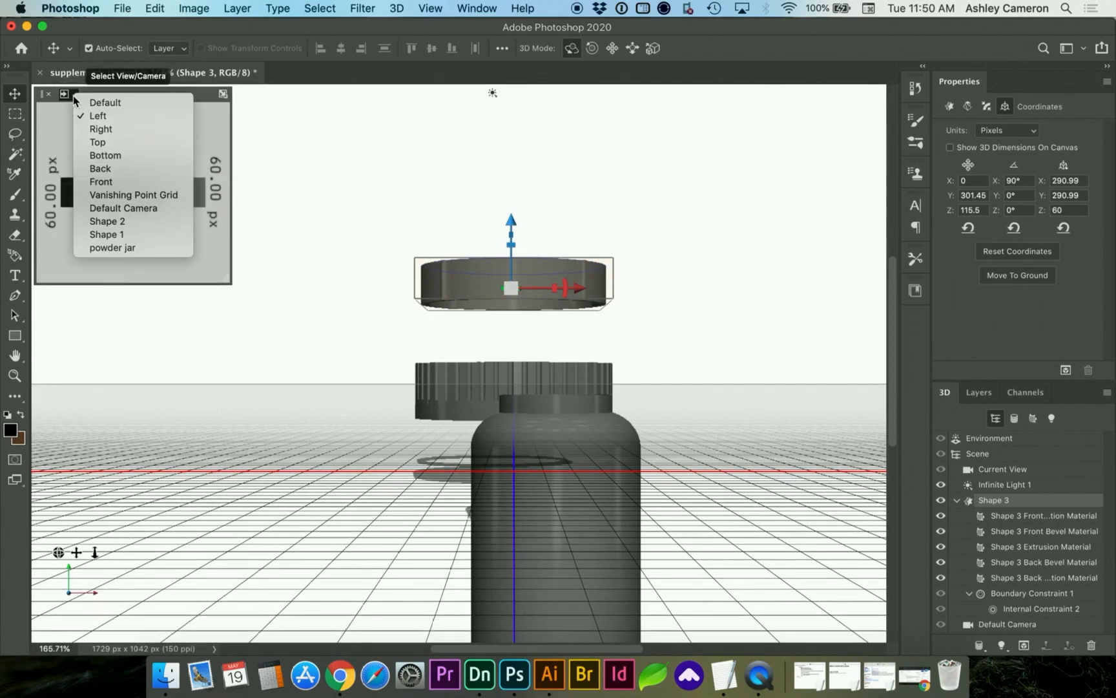
click(78, 142)
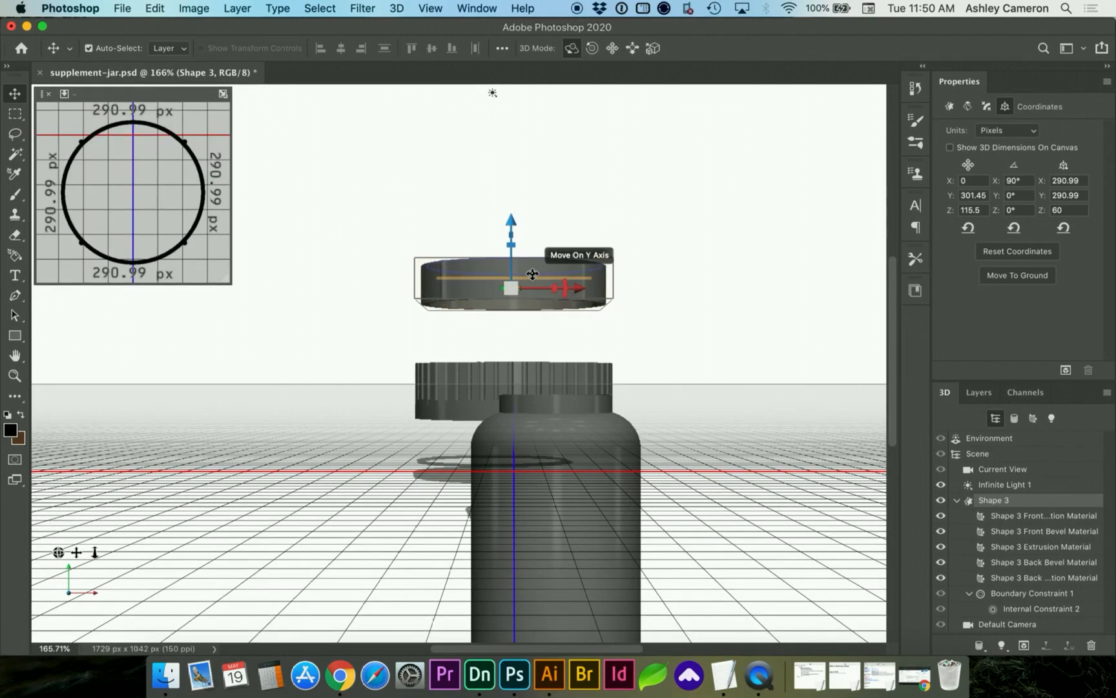
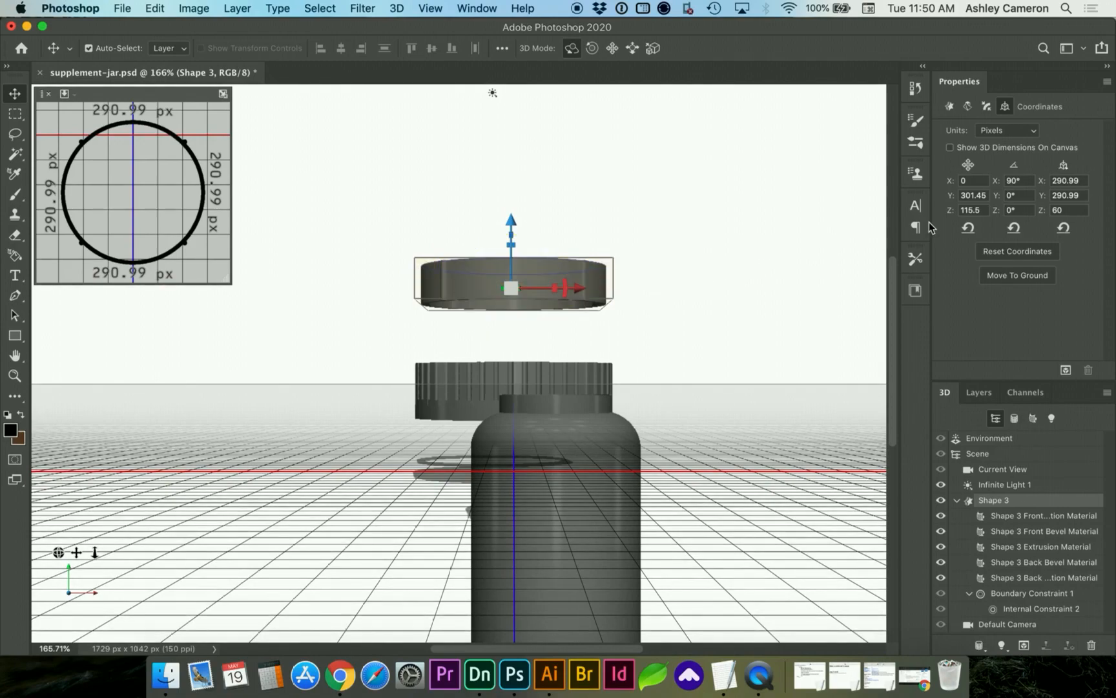
Twist the ring's extrusion to about -583° in its Deform settings.
click(968, 107)
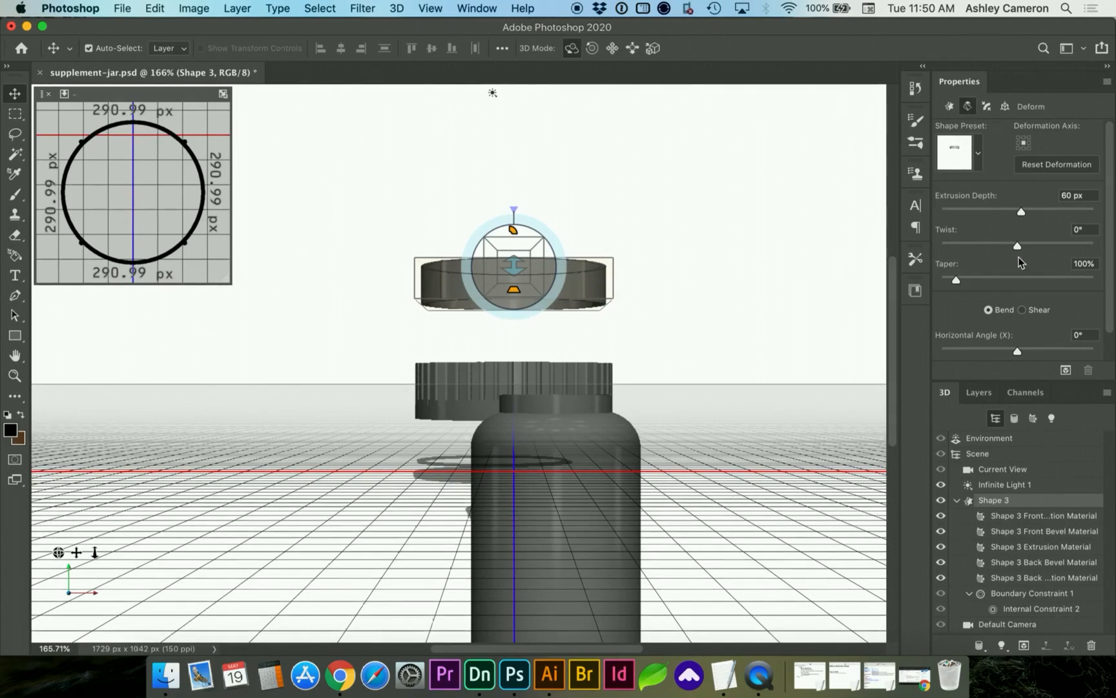
drag(1017, 249, 994, 246)
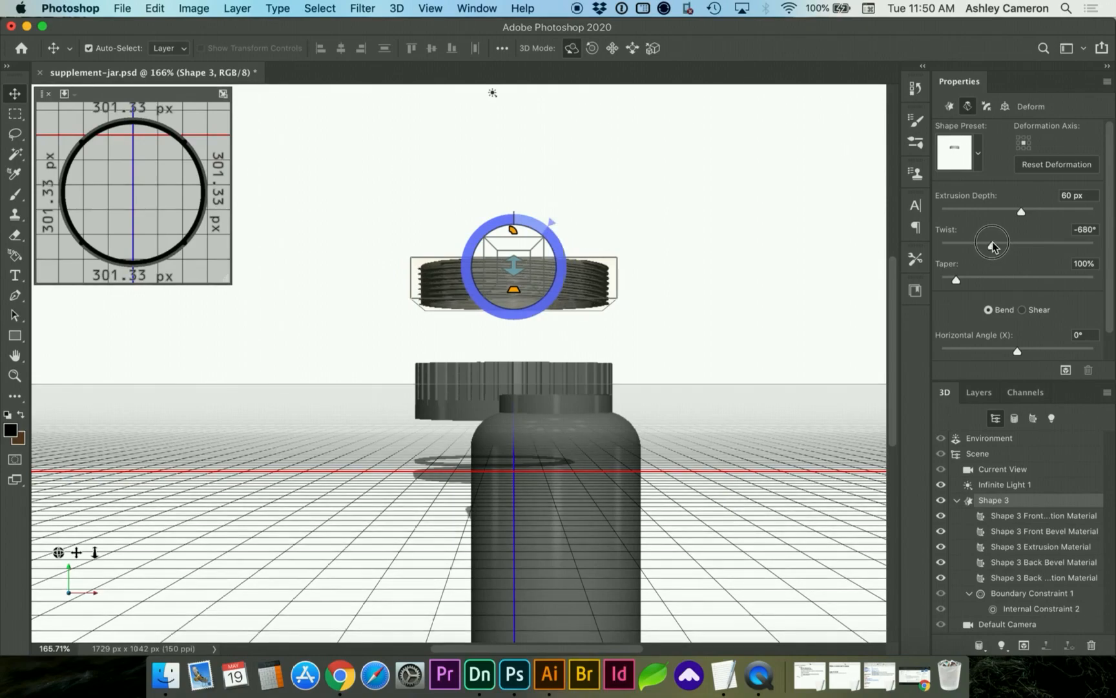
drag(993, 246, 996, 247)
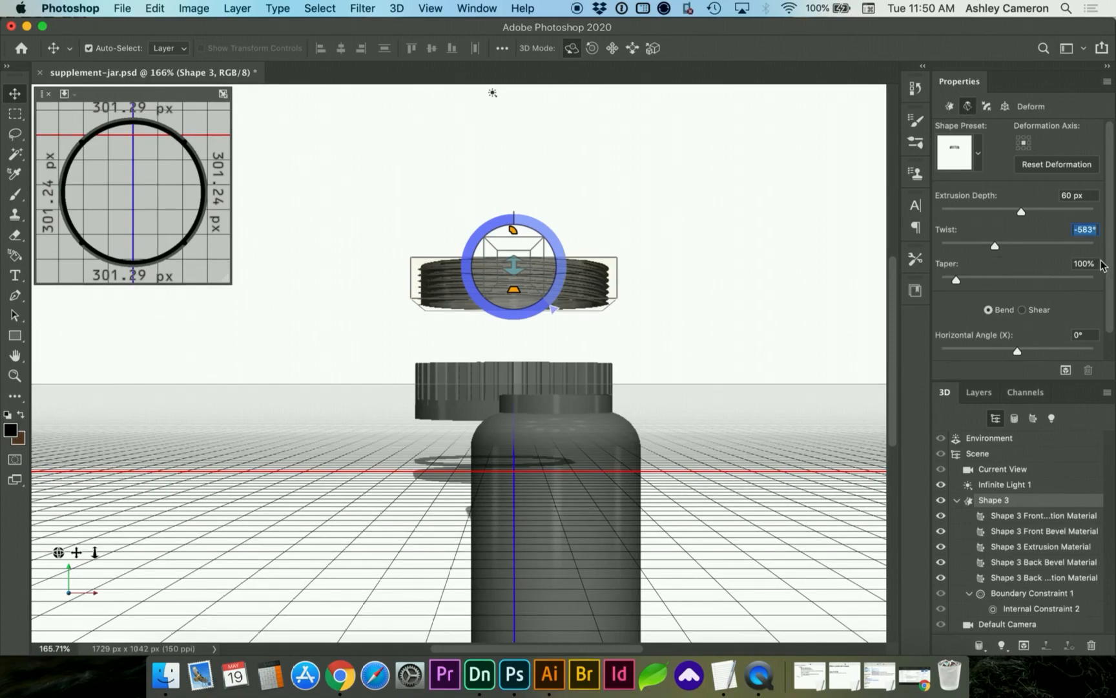
click(1083, 229)
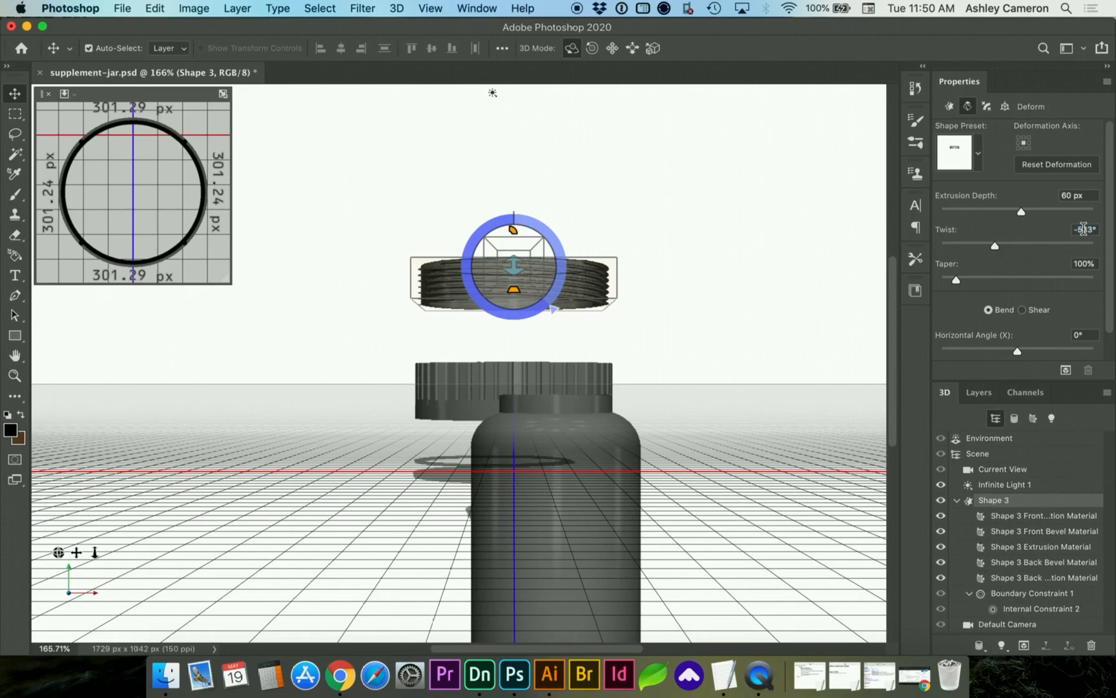
Look through the ring's on-canvas Cap, Coordinates, Mesh and Deform controls.
click(575, 265)
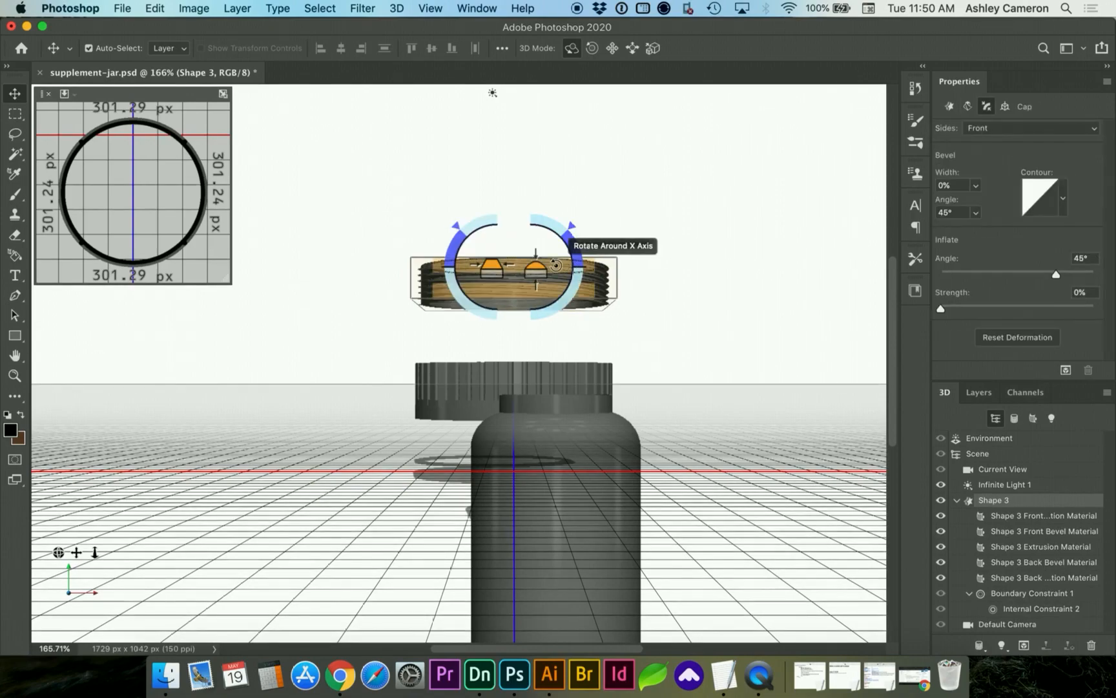
click(613, 248)
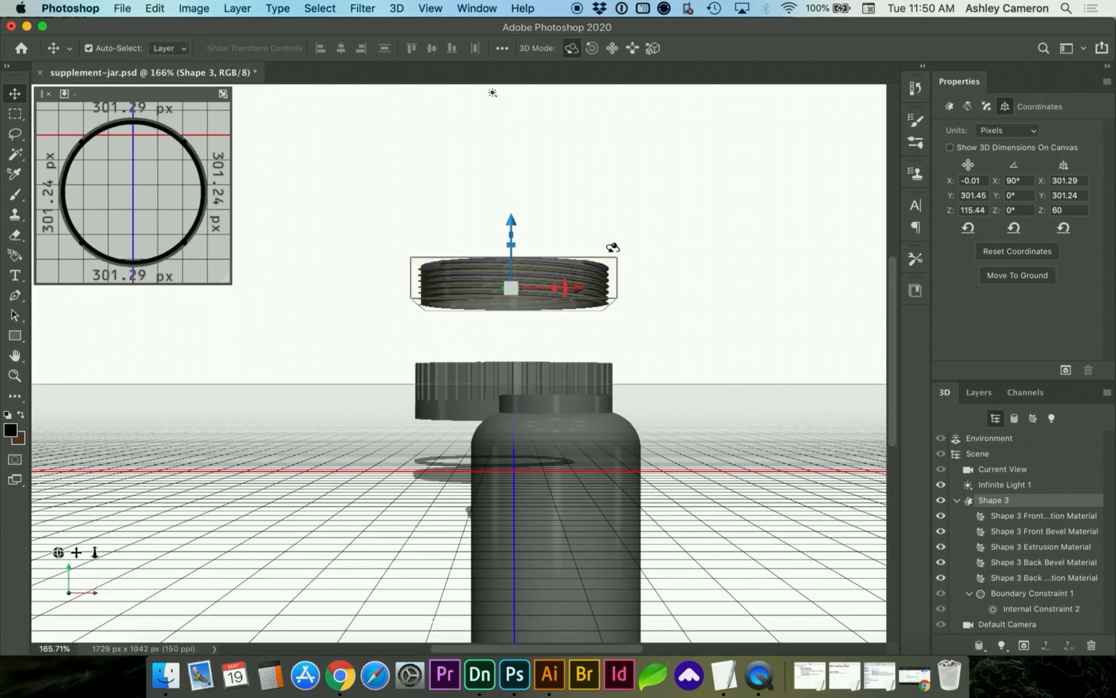
click(612, 247)
click(613, 247)
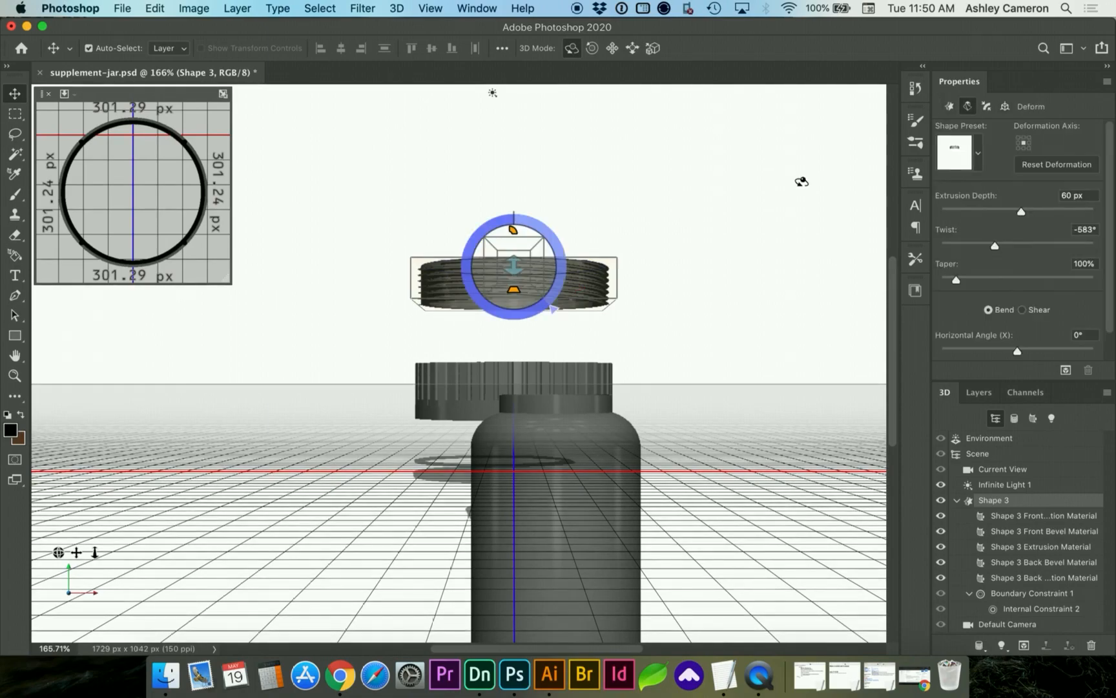
click(989, 107)
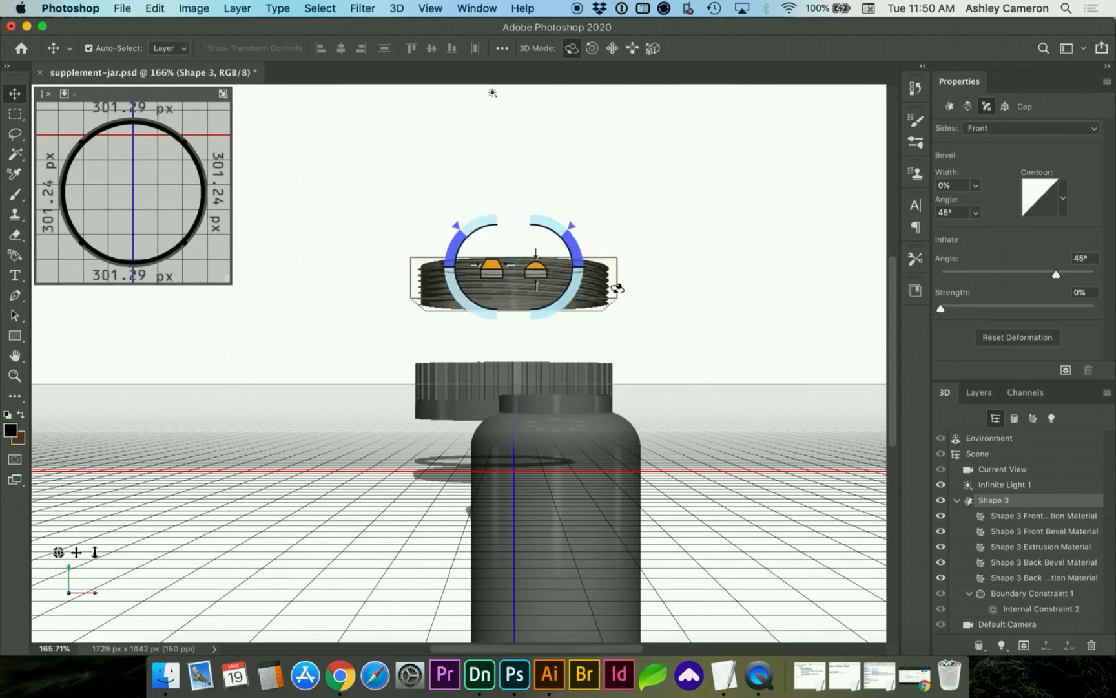
click(538, 272)
click(538, 274)
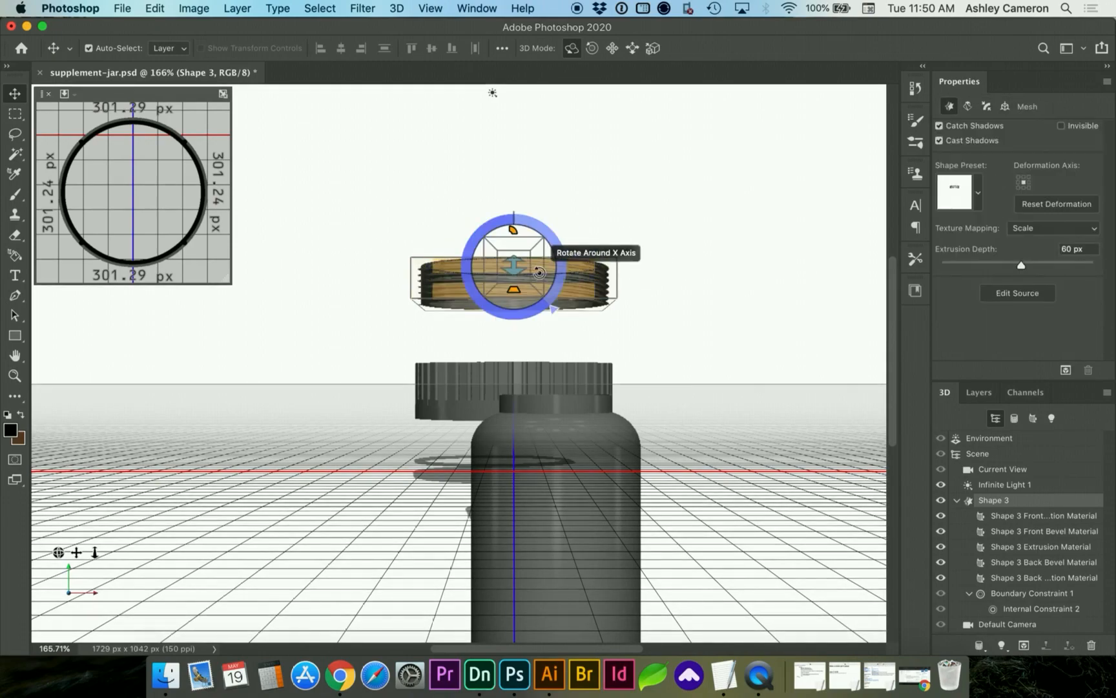
click(540, 277)
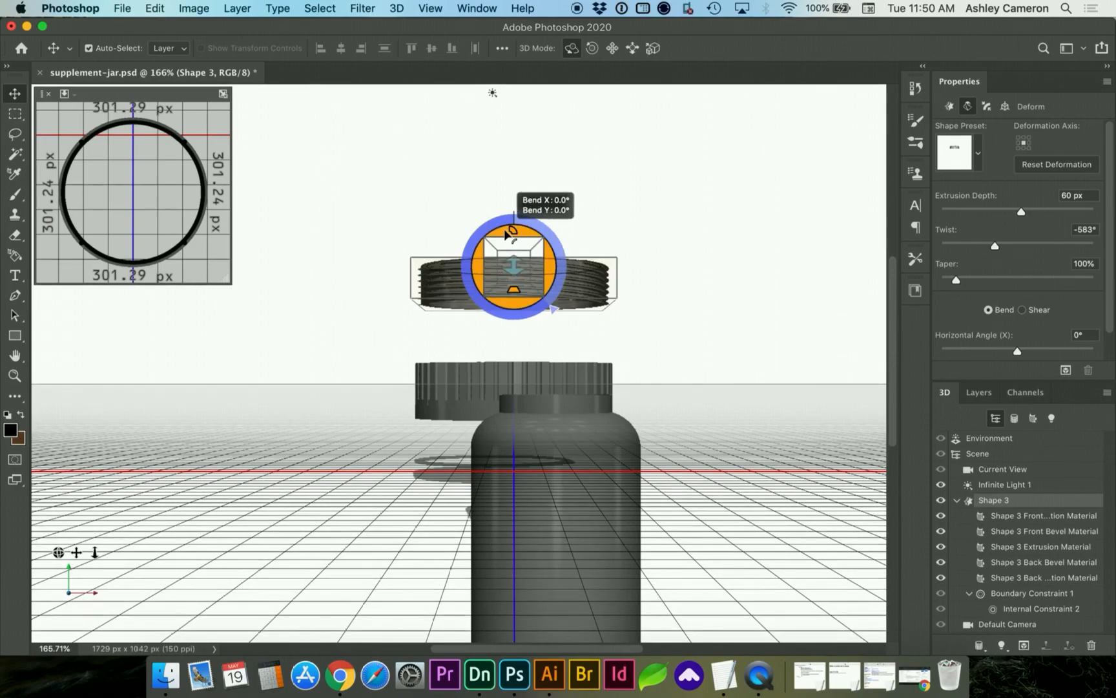
Try bending the ring about -3° horizontally and undo the bend.
mouse_move(507, 234)
mouse_down()
mouse_move(498, 202)
mouse_move(506, 272)
mouse_move(501, 231)
mouse_up()
key(super+z)
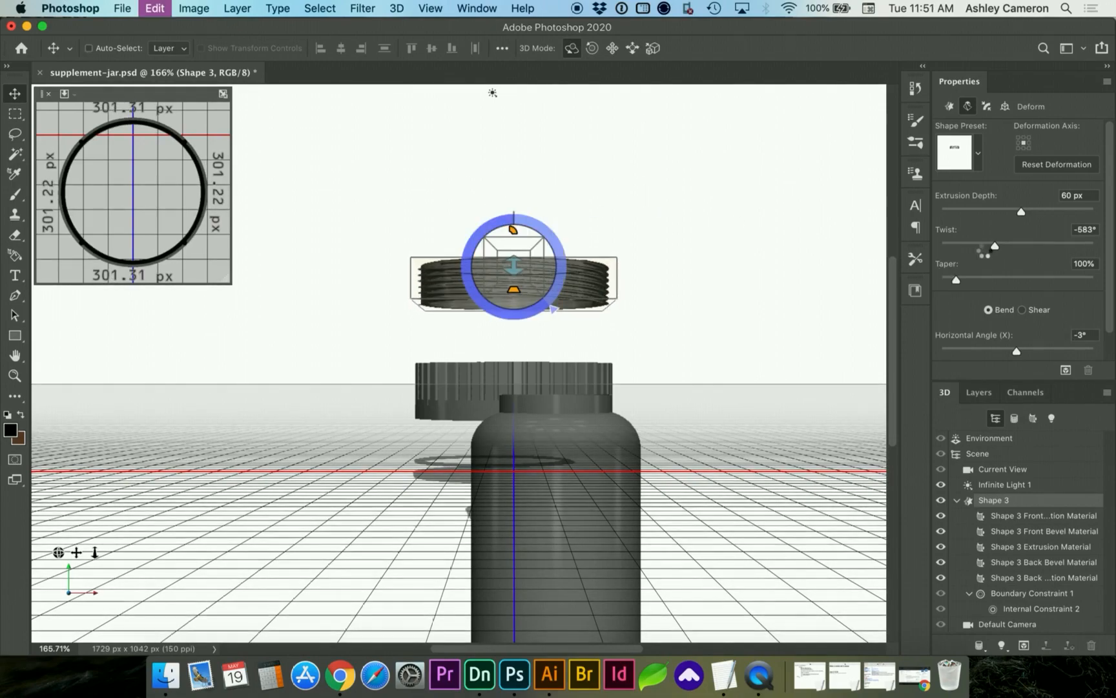
Set the ring's twist to about -510° to form the screw thread, and deselect the ring.
drag(995, 246, 997, 247)
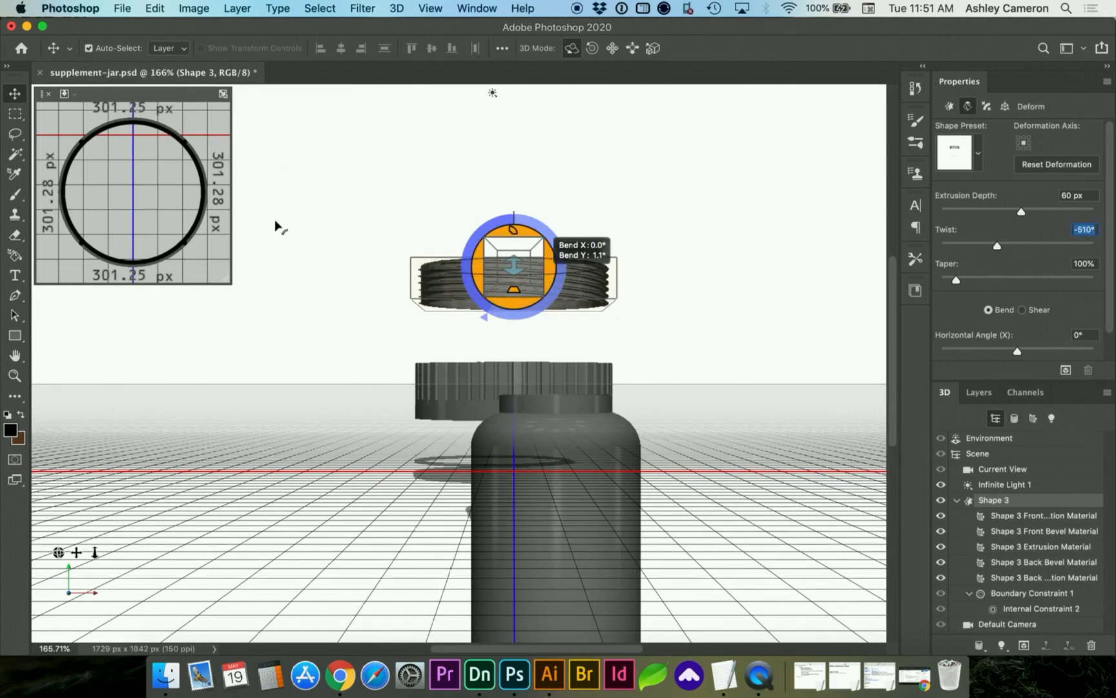
click(16, 97)
click(326, 301)
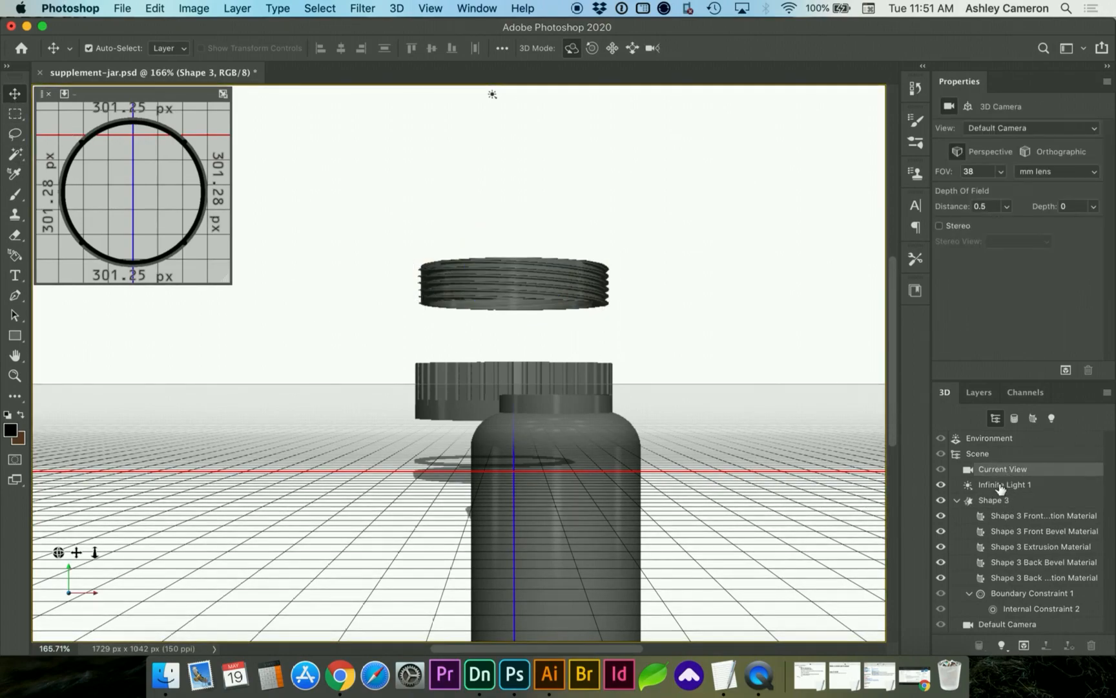
Collapse the ring's 3D entries and rename the Shape 3 layer to "screw", toggling its visibility to identify it.
click(958, 501)
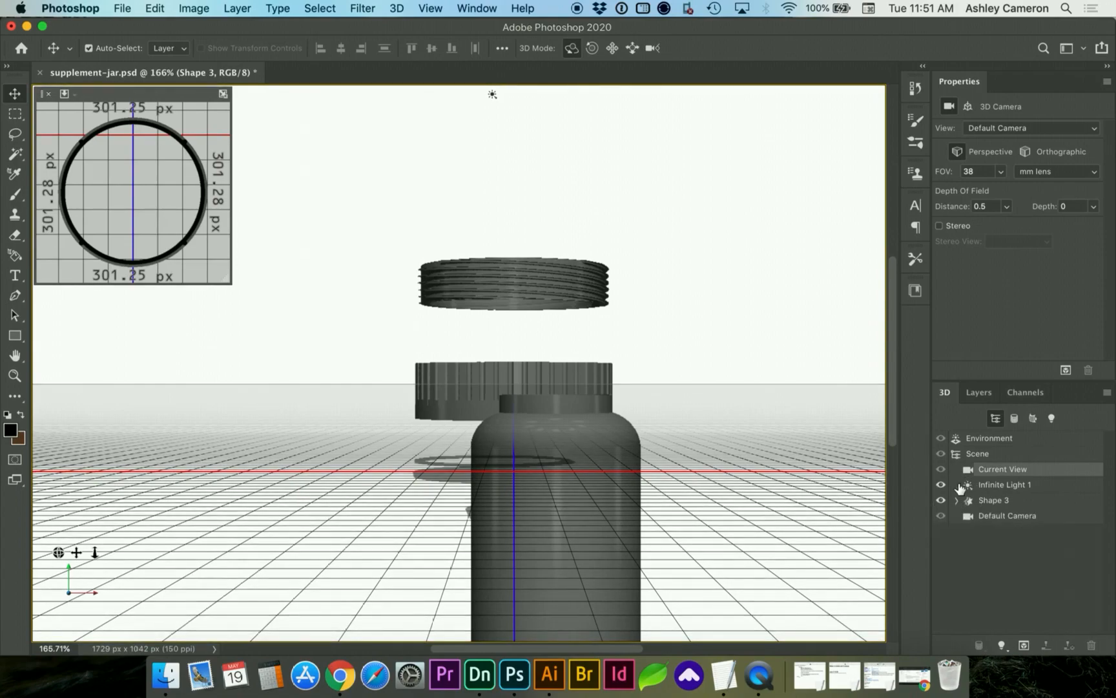
click(973, 390)
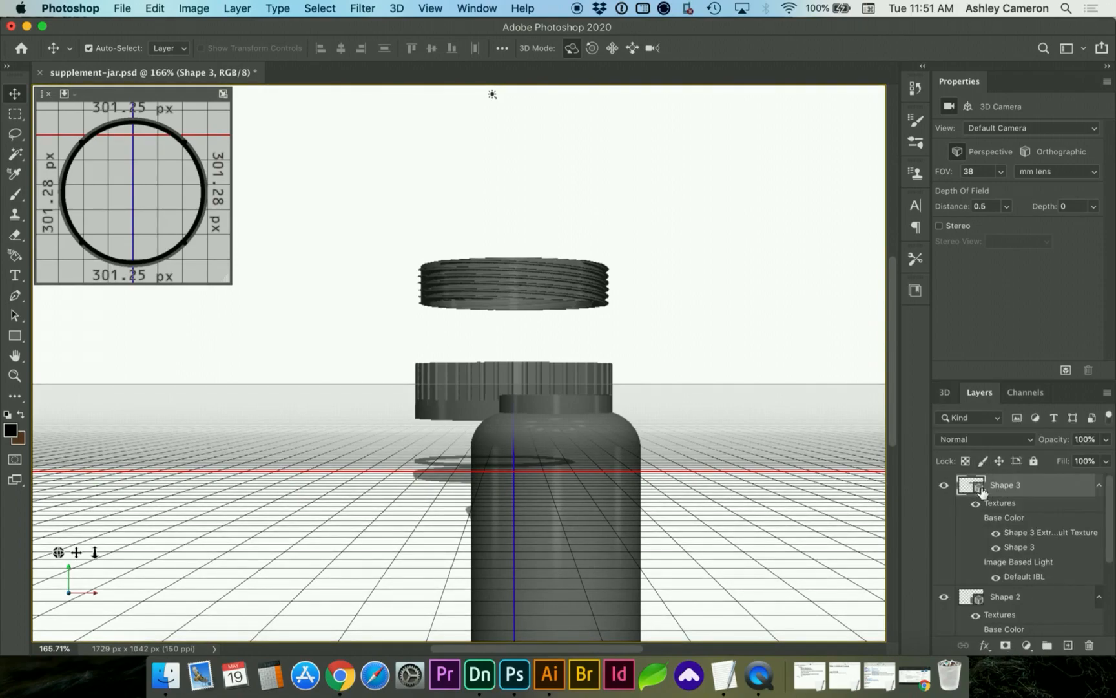
scroll(998, 492, down, 5)
scroll(988, 493, up, 4)
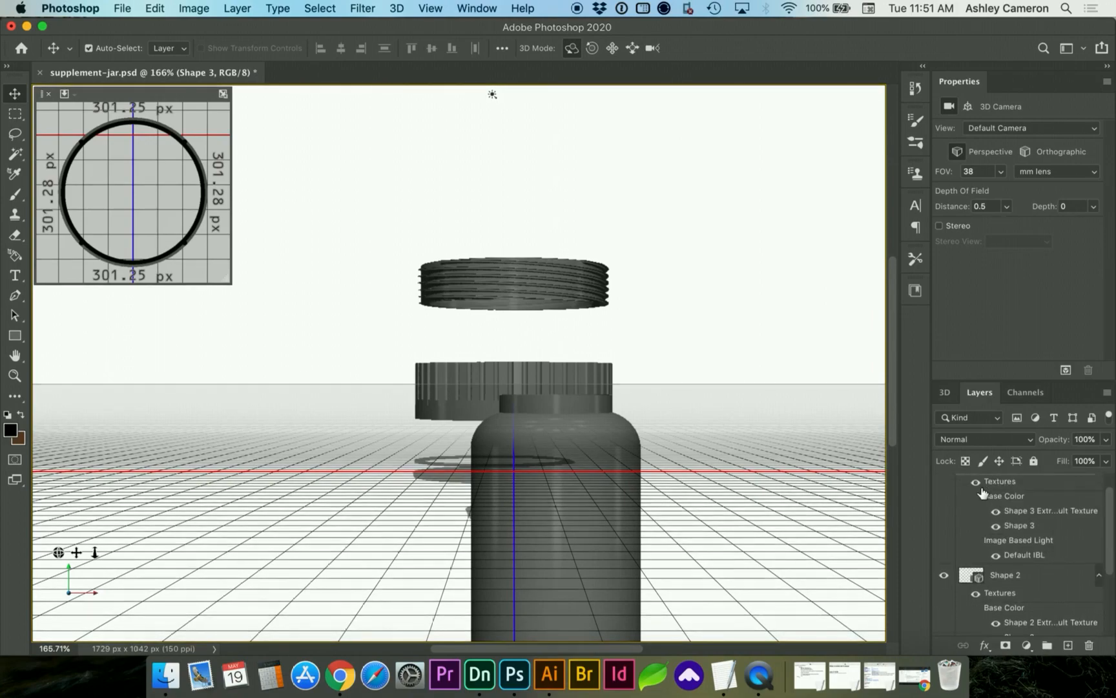
scroll(982, 493, up, 1)
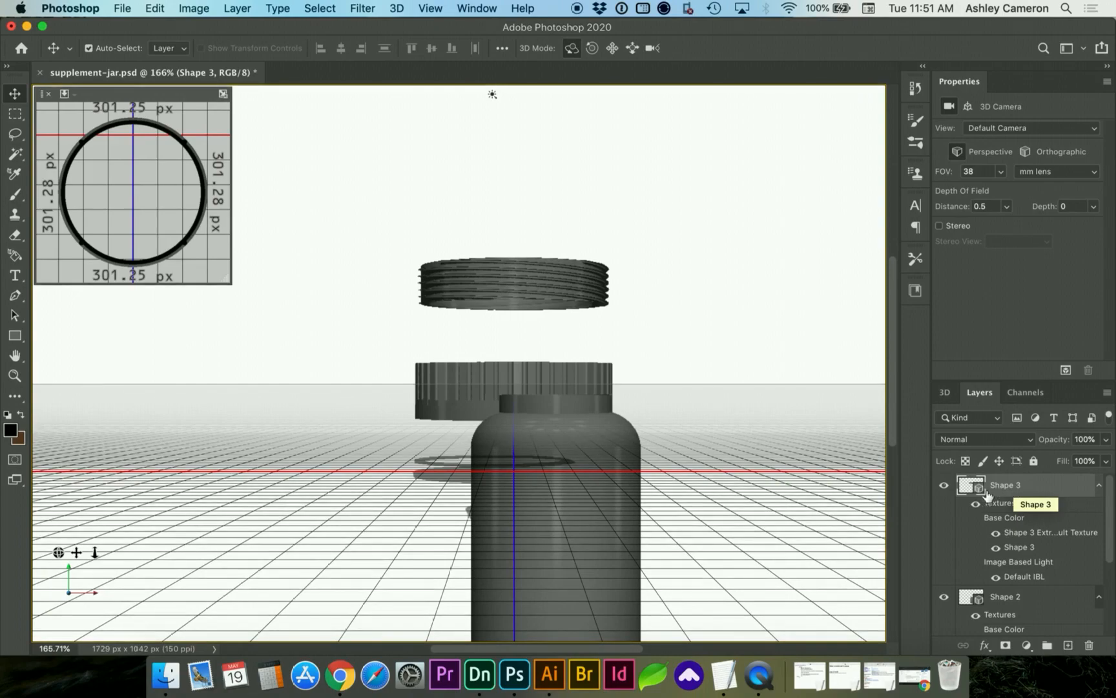
click(944, 486)
click(943, 486)
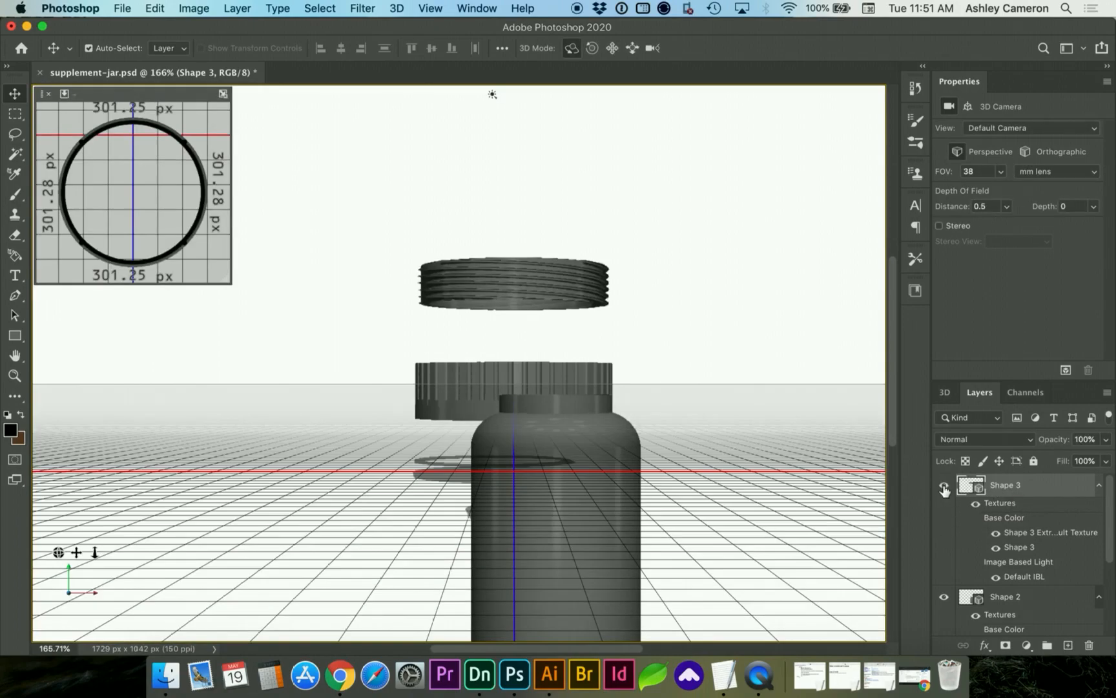
double_click(1010, 486)
text(screw)
key(Return)
Identify the Shape 2 layer by toggling its visibility and rename it to "bottle".
click(944, 596)
click(944, 596)
click(1009, 597)
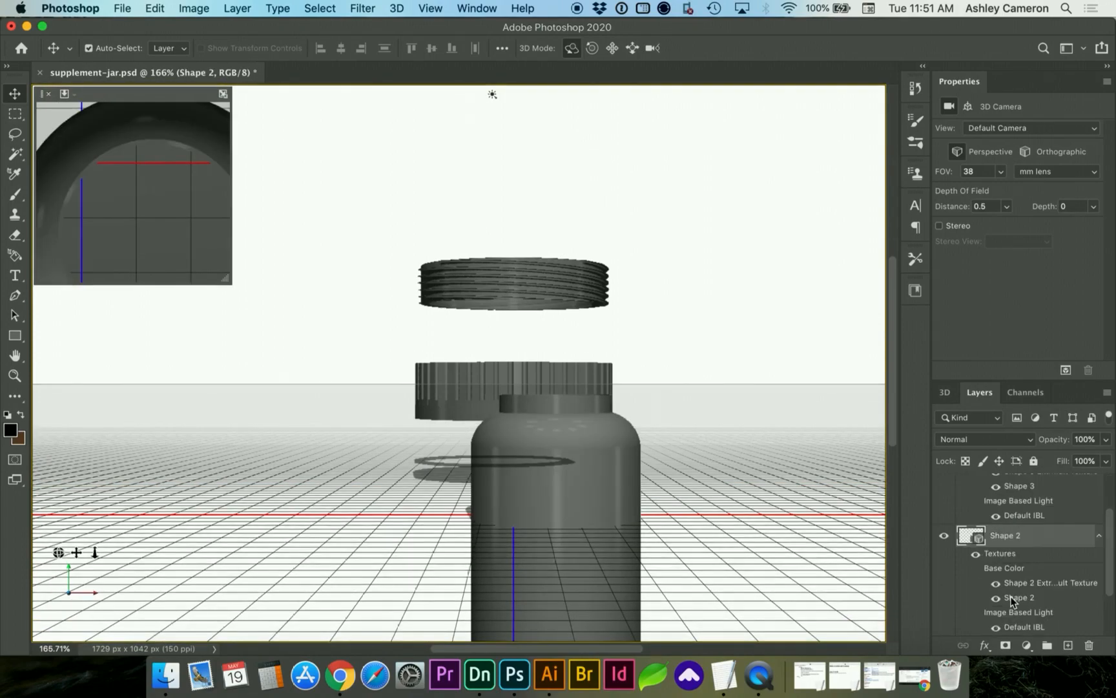
double_click(1011, 598)
click(613, 259)
double_click(1009, 536)
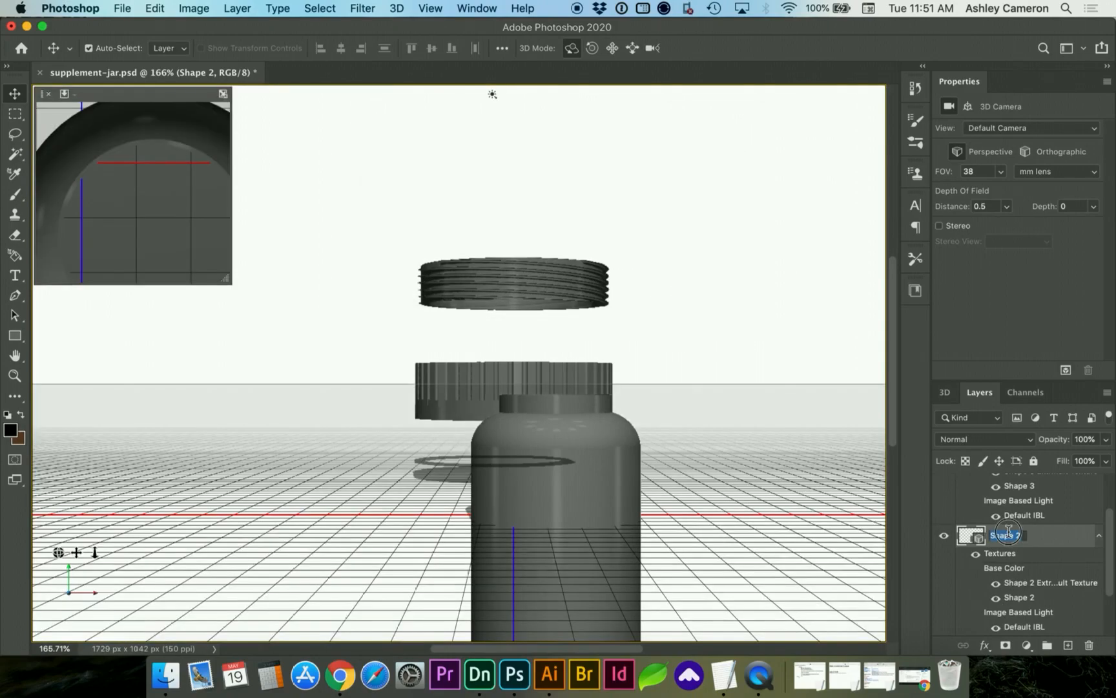
text(bottle)
key(Return)
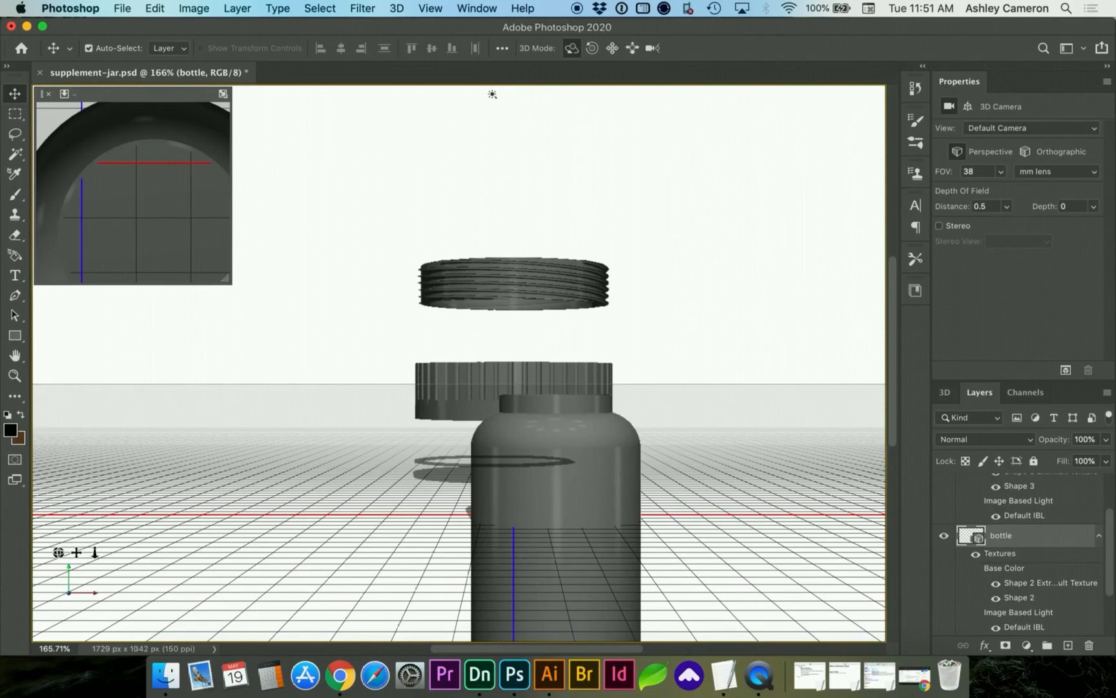
Identify the Shape 1 layer by toggling its visibility, rename it to "fluted lid" and leave it selected.
scroll(1017, 549, down, 2)
click(945, 579)
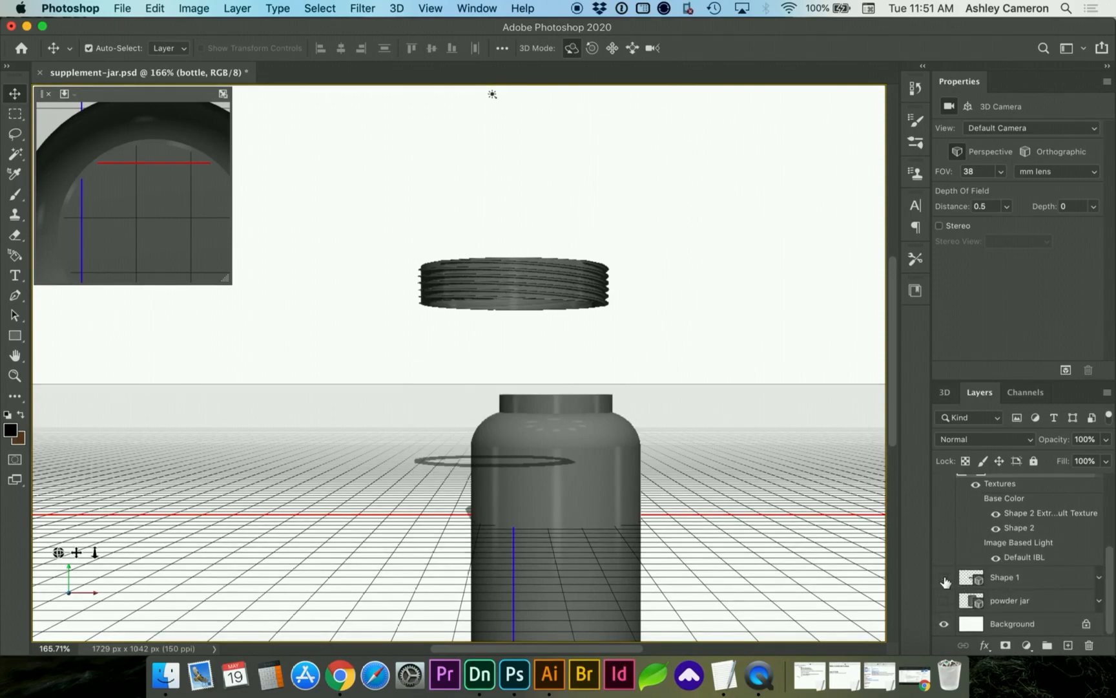
click(944, 578)
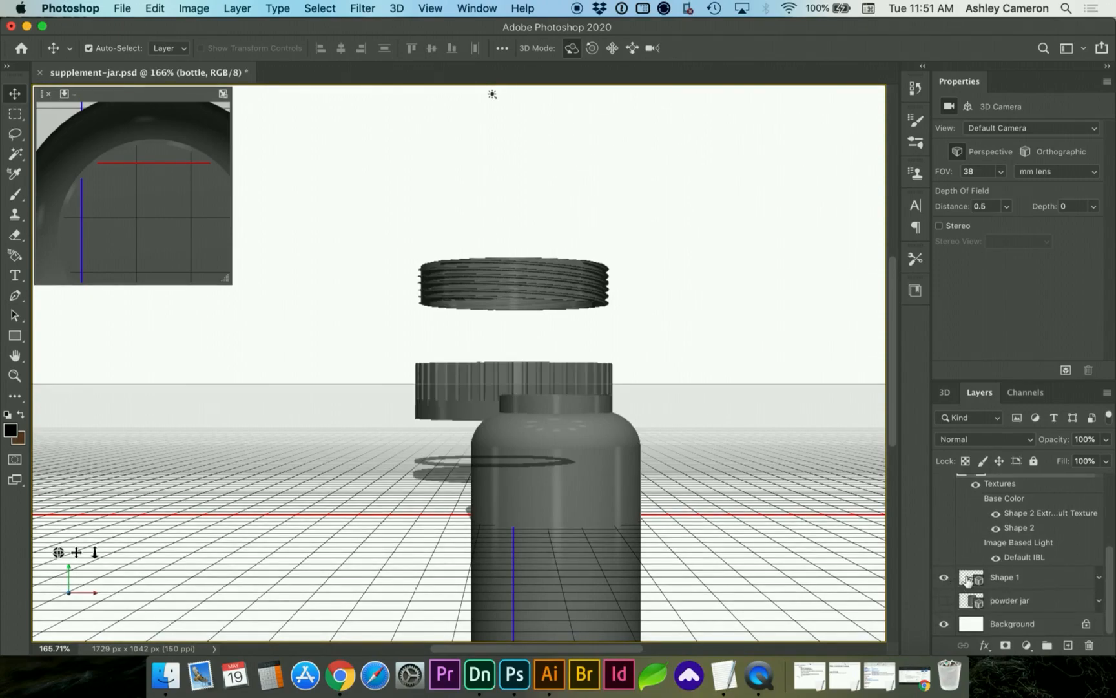
double_click(1000, 577)
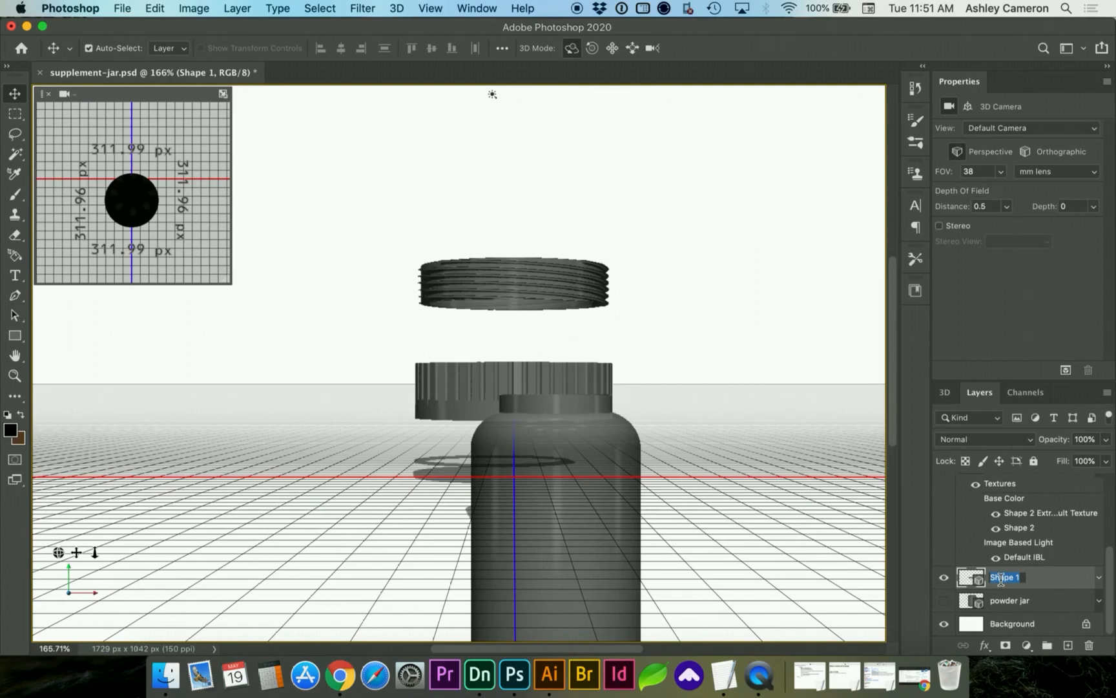
text(fluted lid)
key(Return)
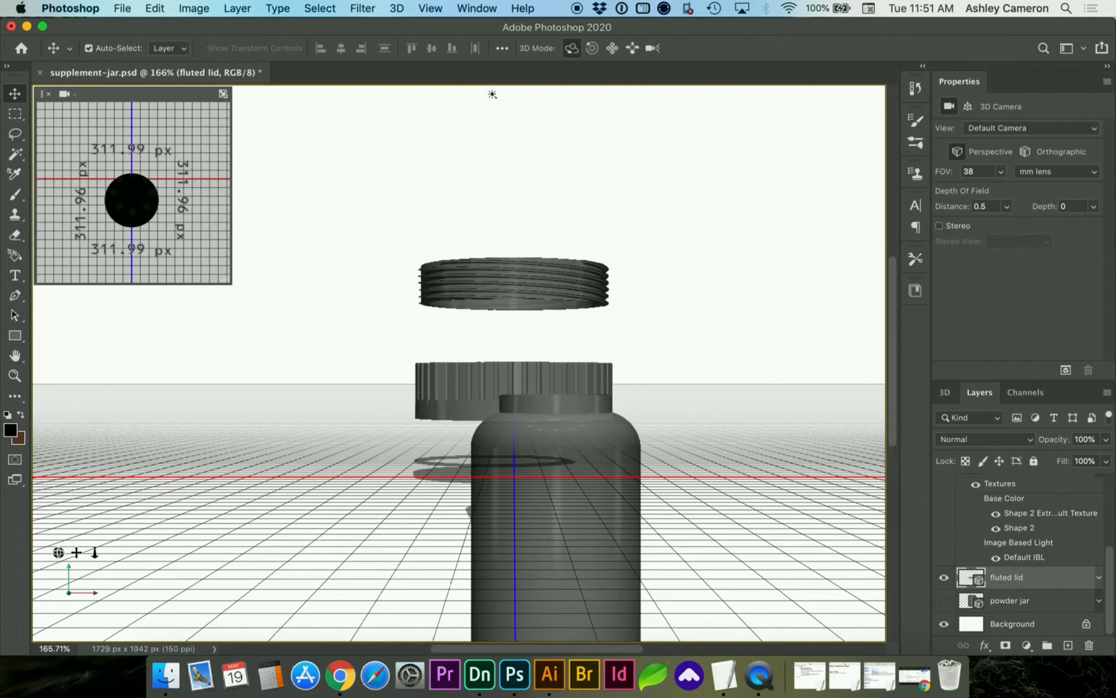
click(1013, 602)
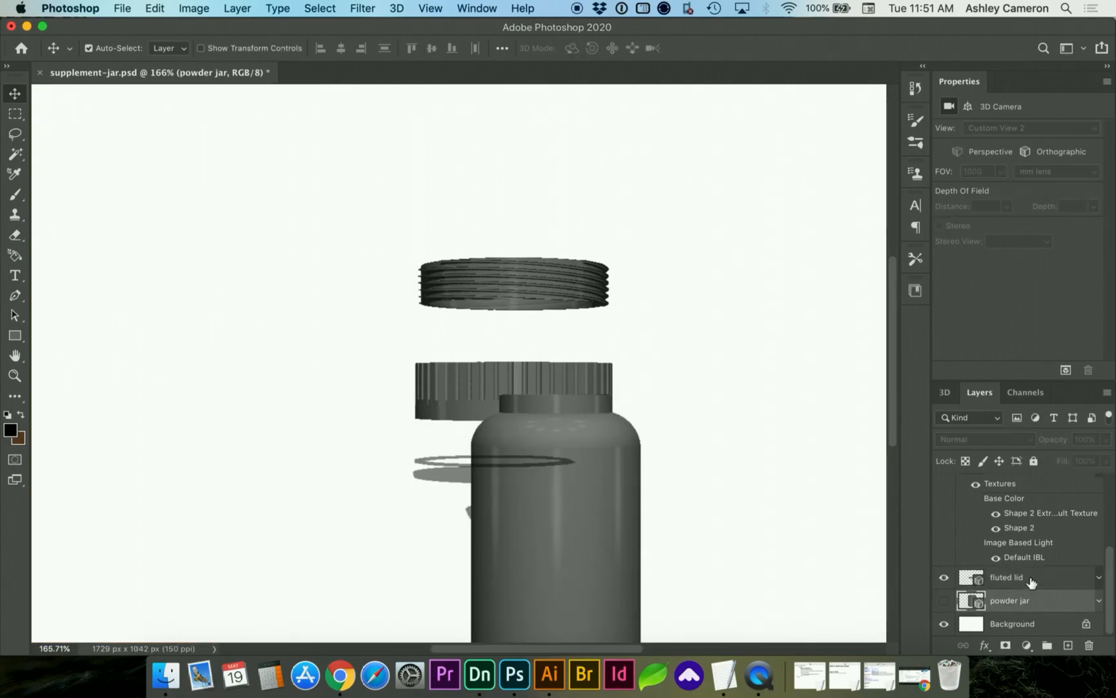
click(1030, 578)
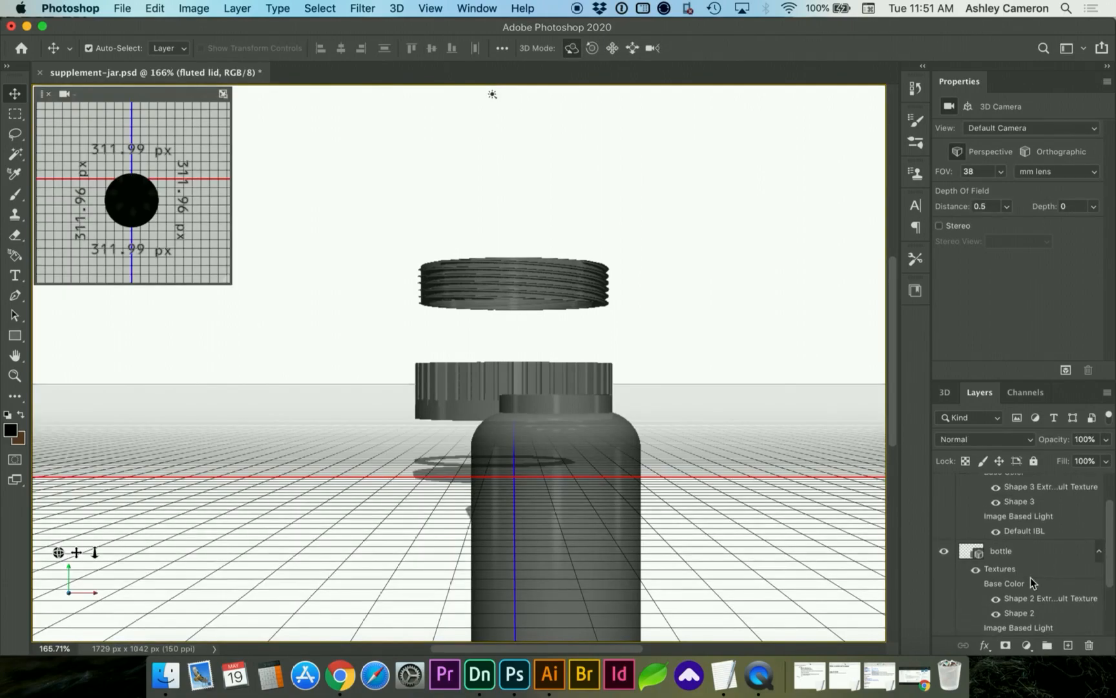
Collapse the layers' 3D entries and merge the screw, bottle and fluted lid layers into one 3D layer.
click(1010, 494)
click(1100, 486)
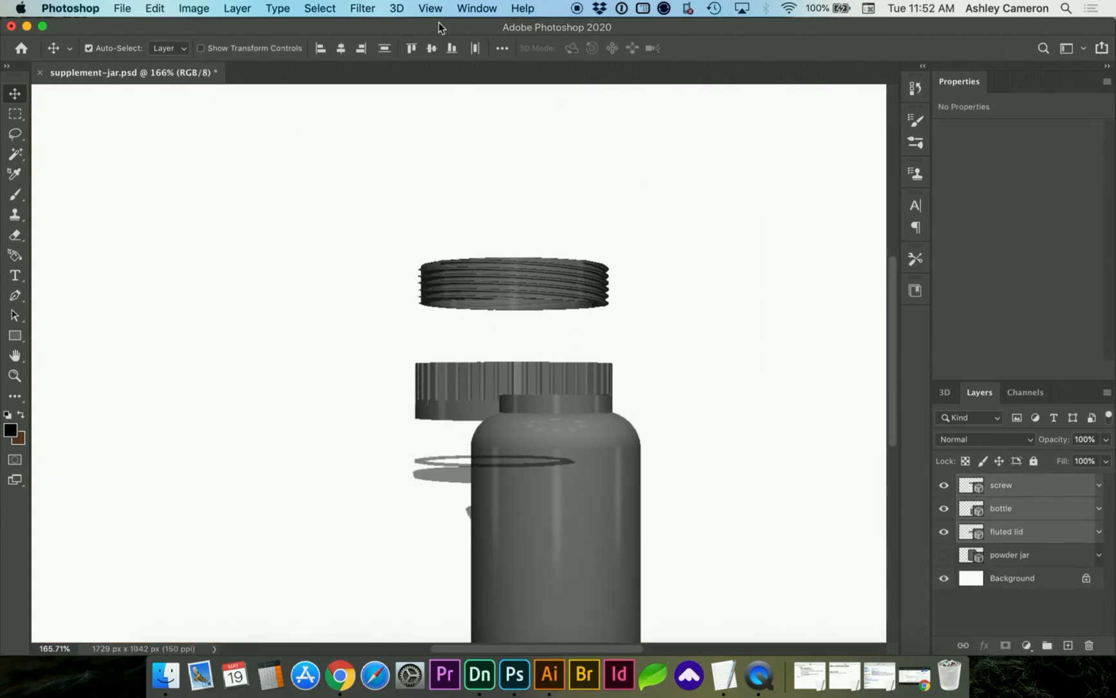
click(392, 8)
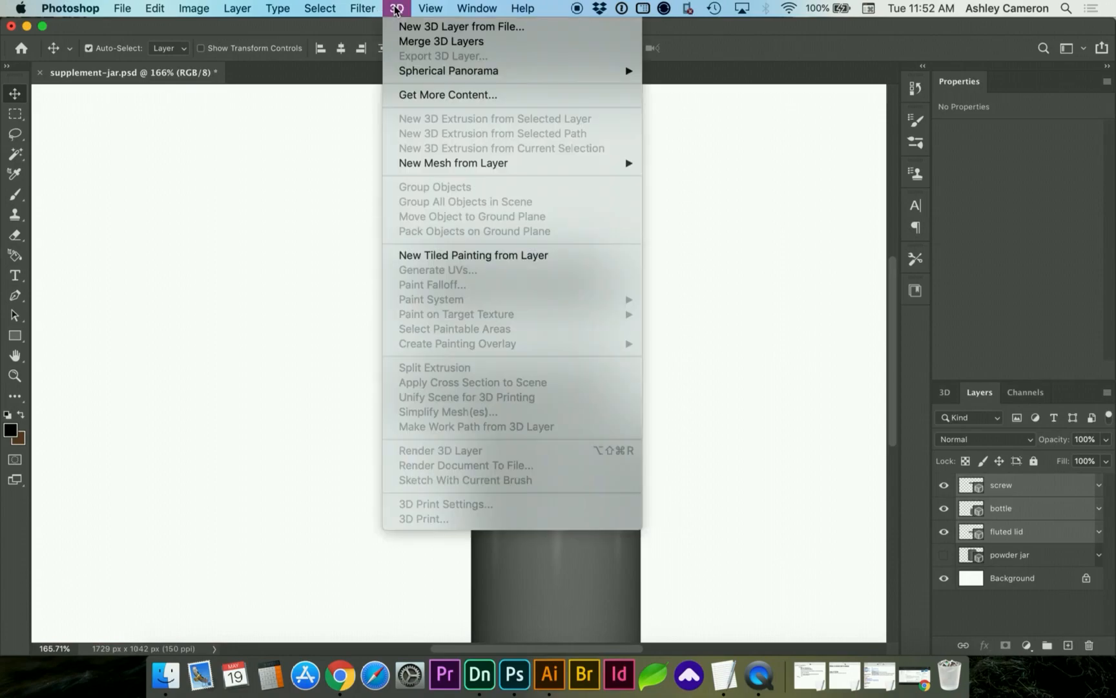
click(407, 40)
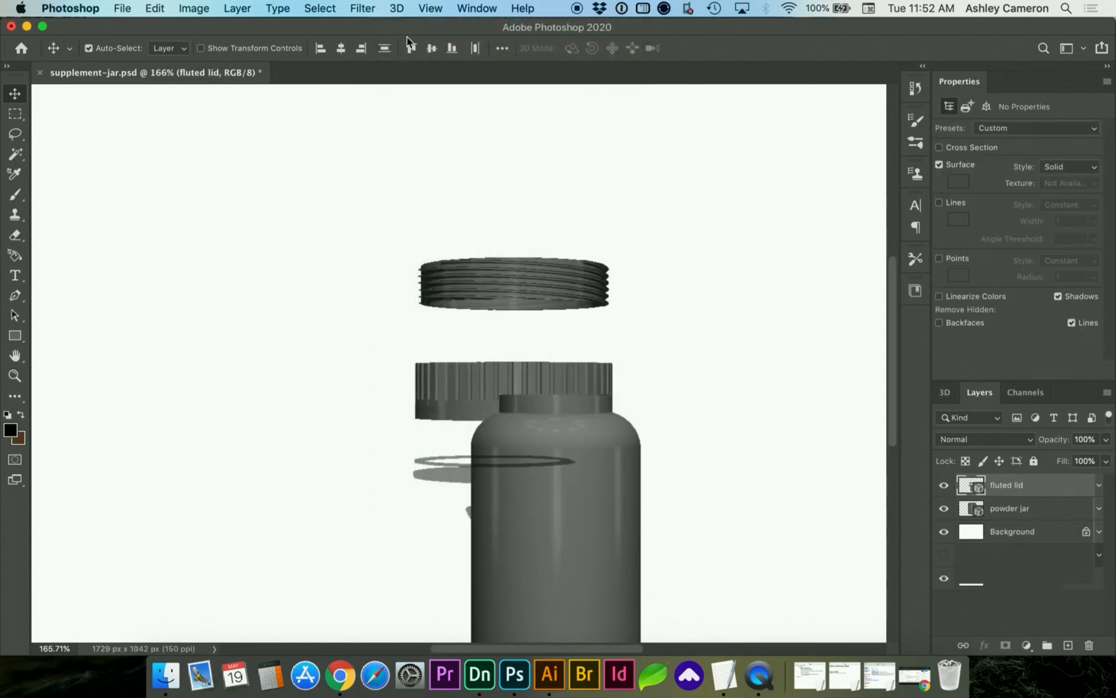
Open the merged layer's 3D scene and identify the Shape 1 mesh by toggling its visibility.
double_click(969, 485)
click(1007, 459)
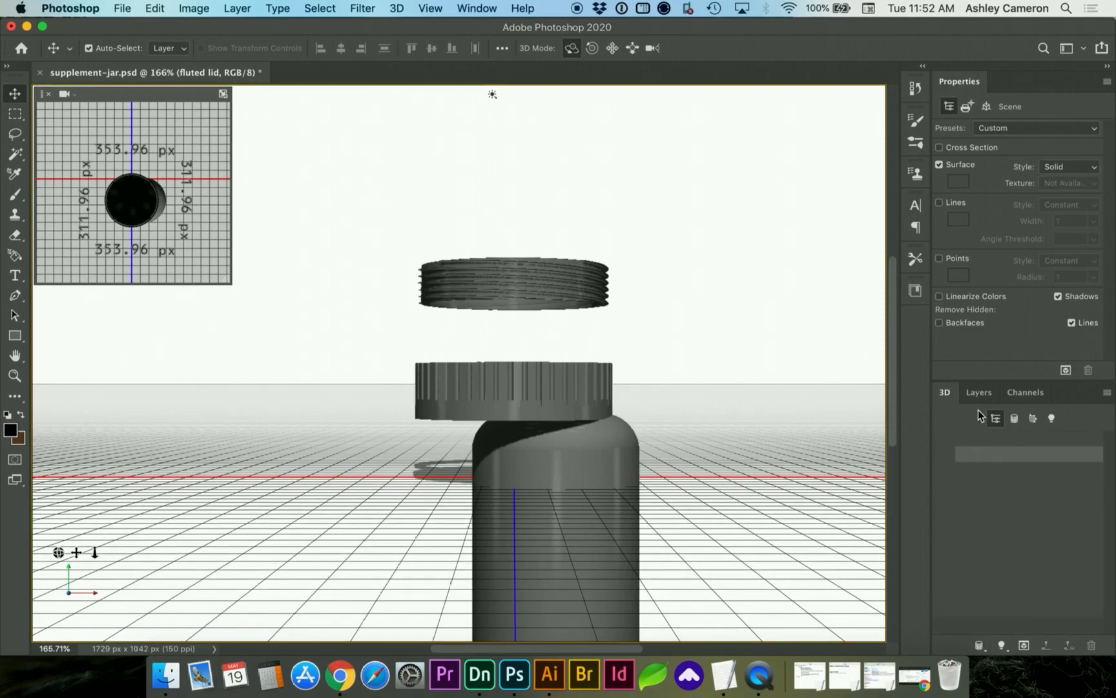
click(959, 486)
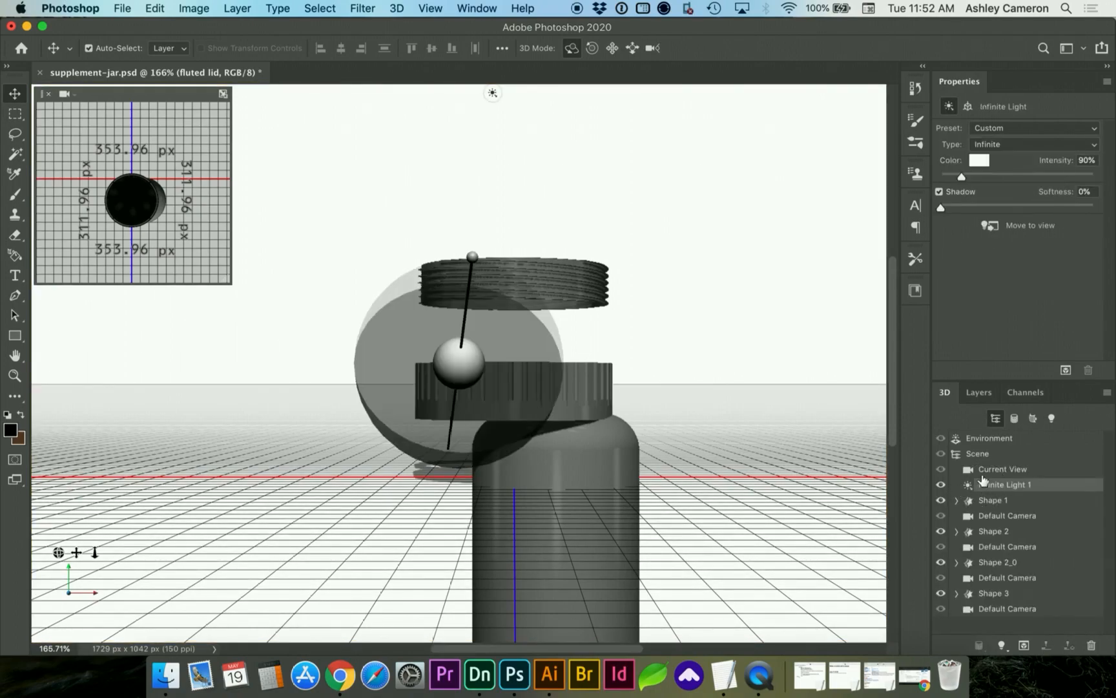
click(991, 500)
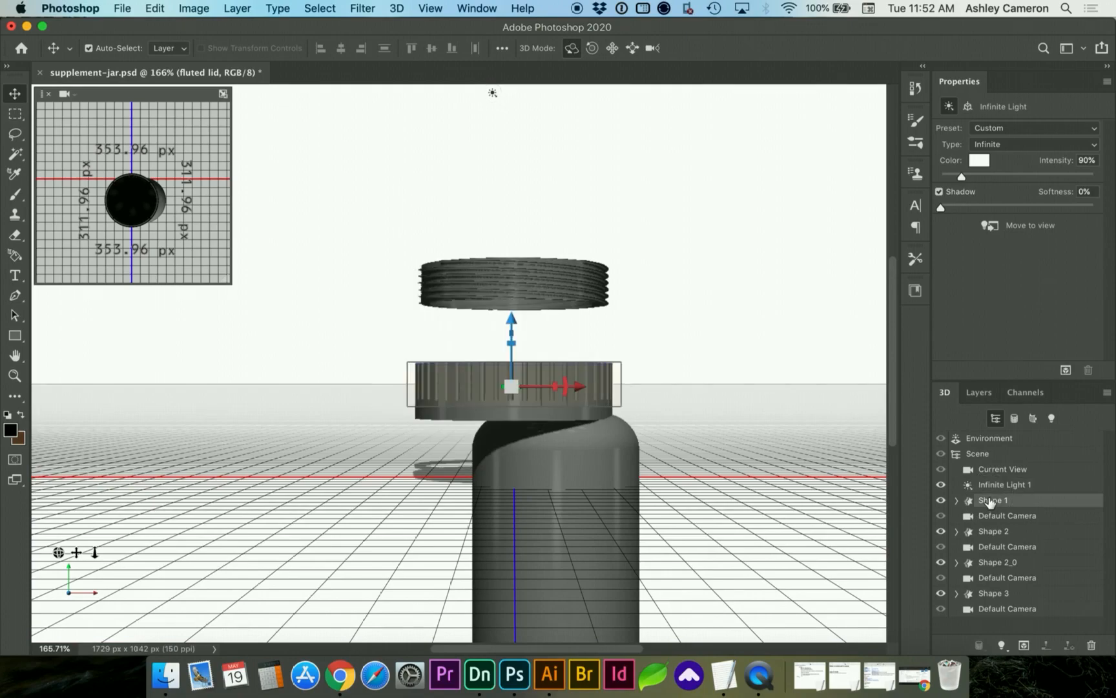
click(941, 500)
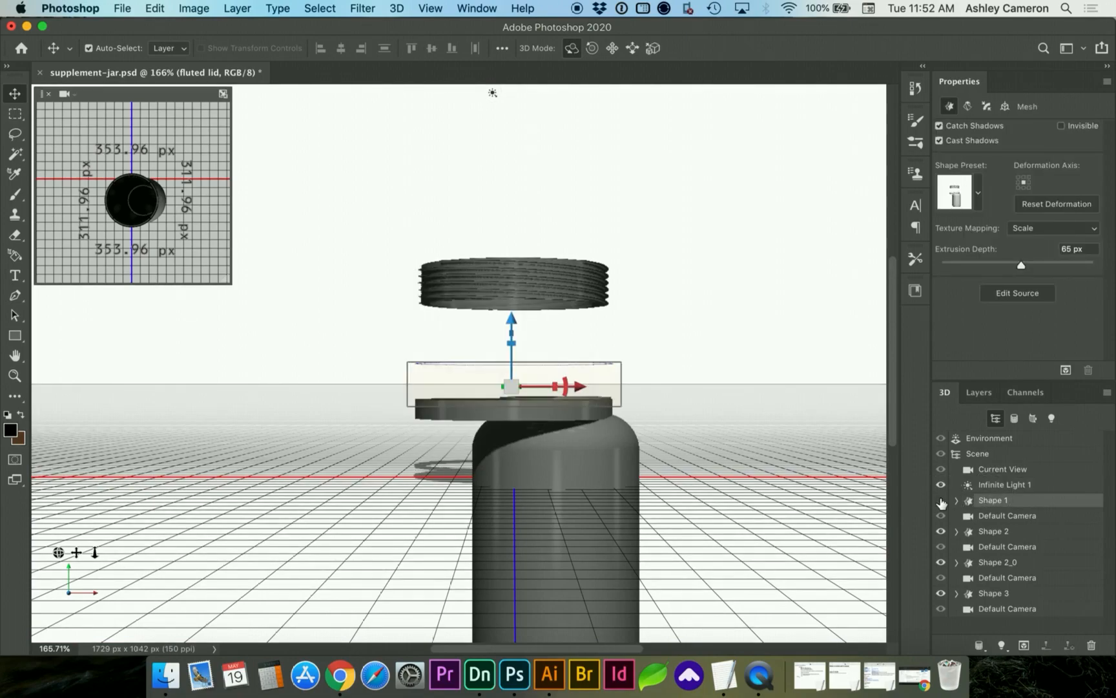
click(941, 500)
click(941, 500)
click(941, 500)
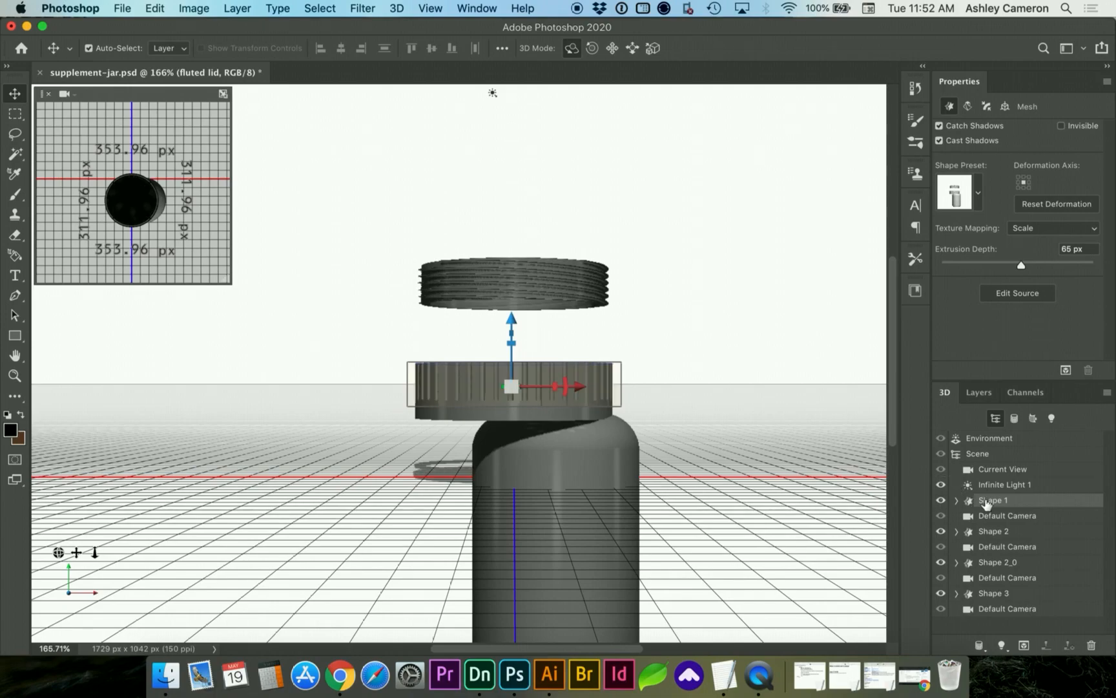
Identify the Shape 2 mesh by toggling its visibility and group it with Shape 1.
click(941, 531)
click(941, 531)
shift+click(994, 531)
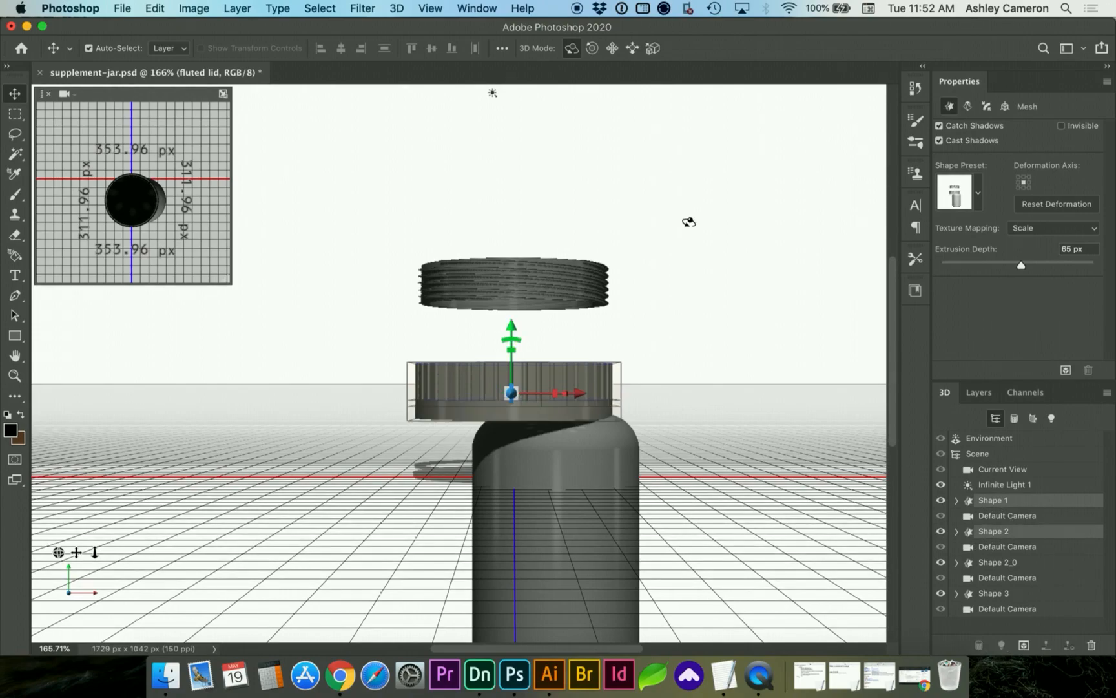
click(397, 9)
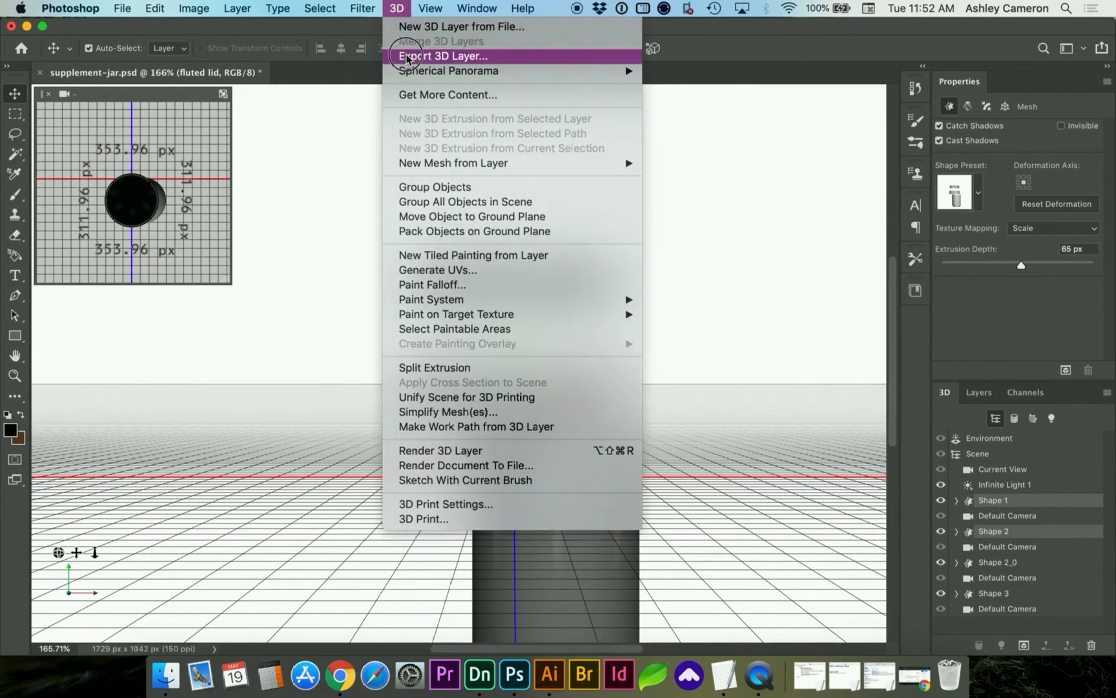
click(827, 395)
click(998, 504)
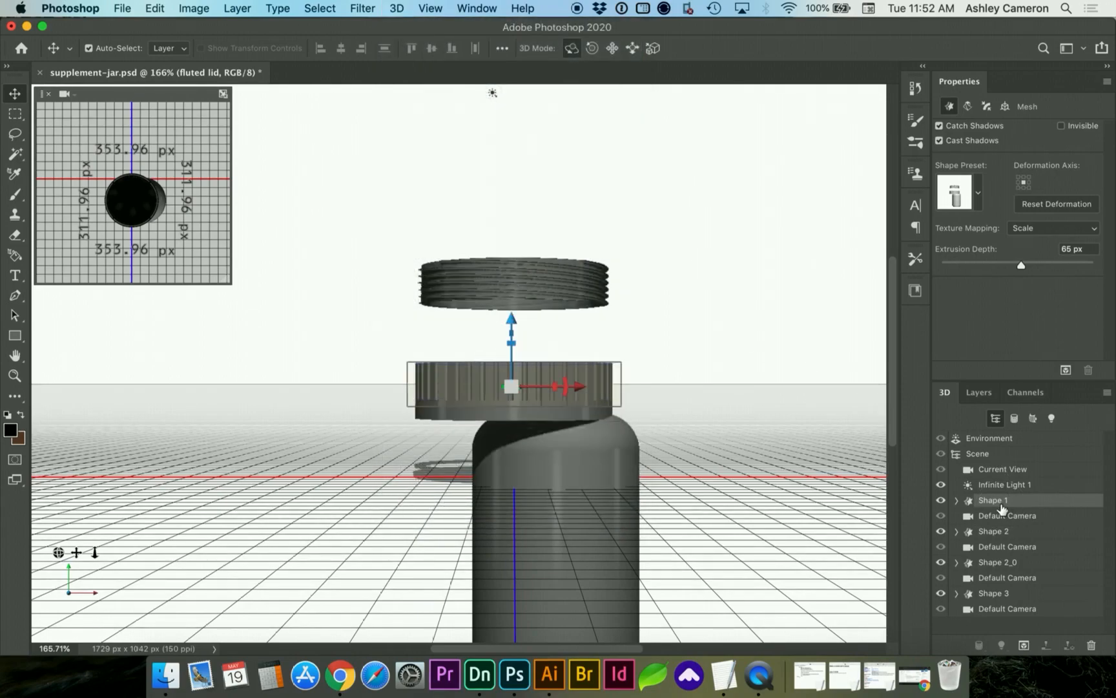
shift+click(994, 531)
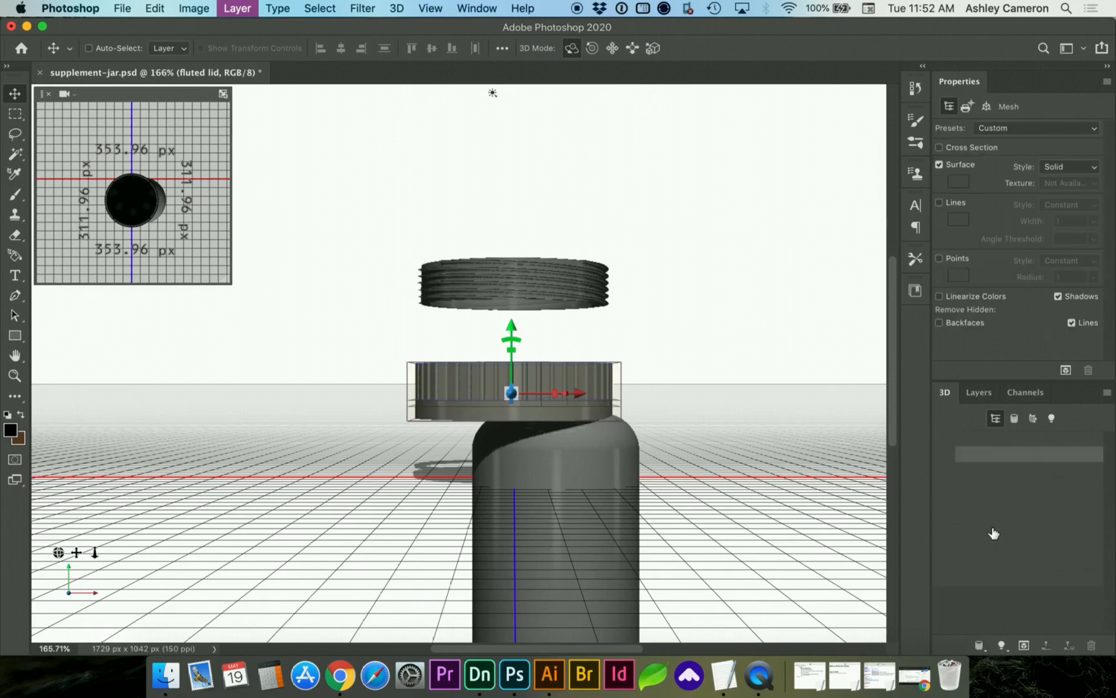
click(989, 470)
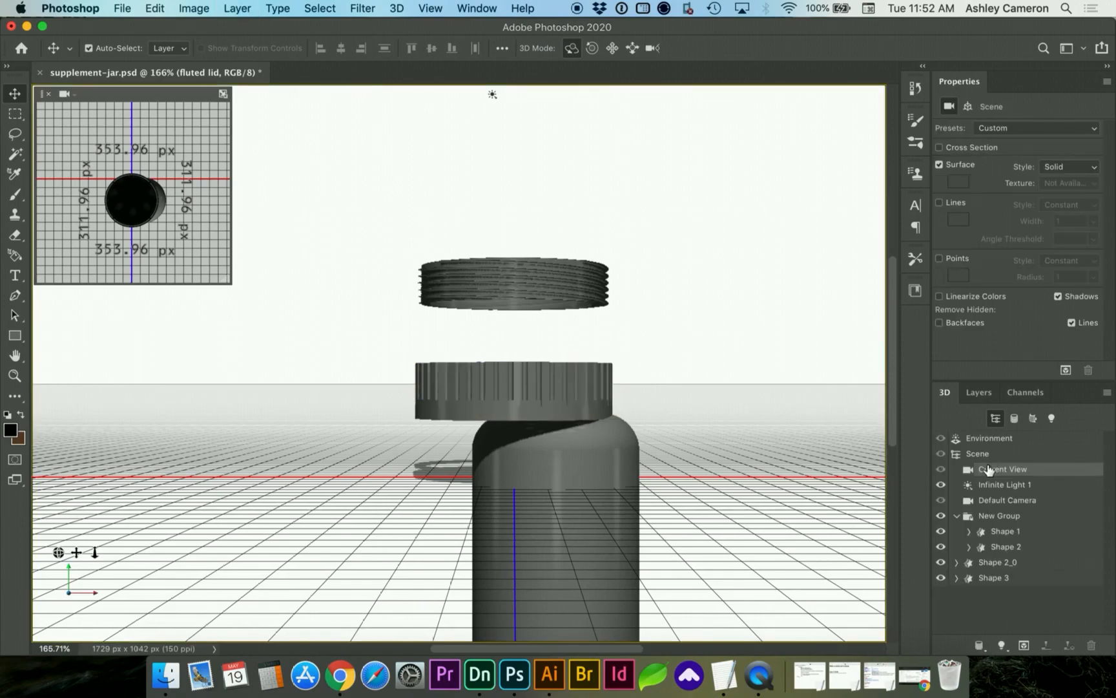
Rename the new group of Shape 1 and Shape 2 to "fluted lid" and collapse it.
click(993, 515)
double_click(989, 516)
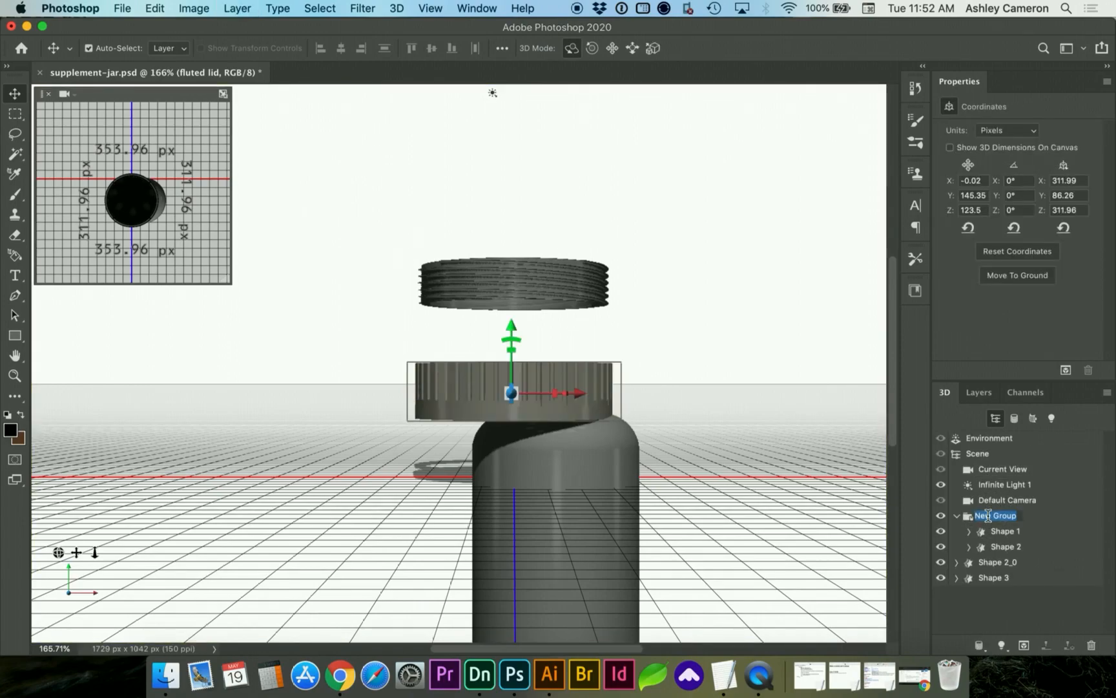
text(luted lid)
key(Escape)
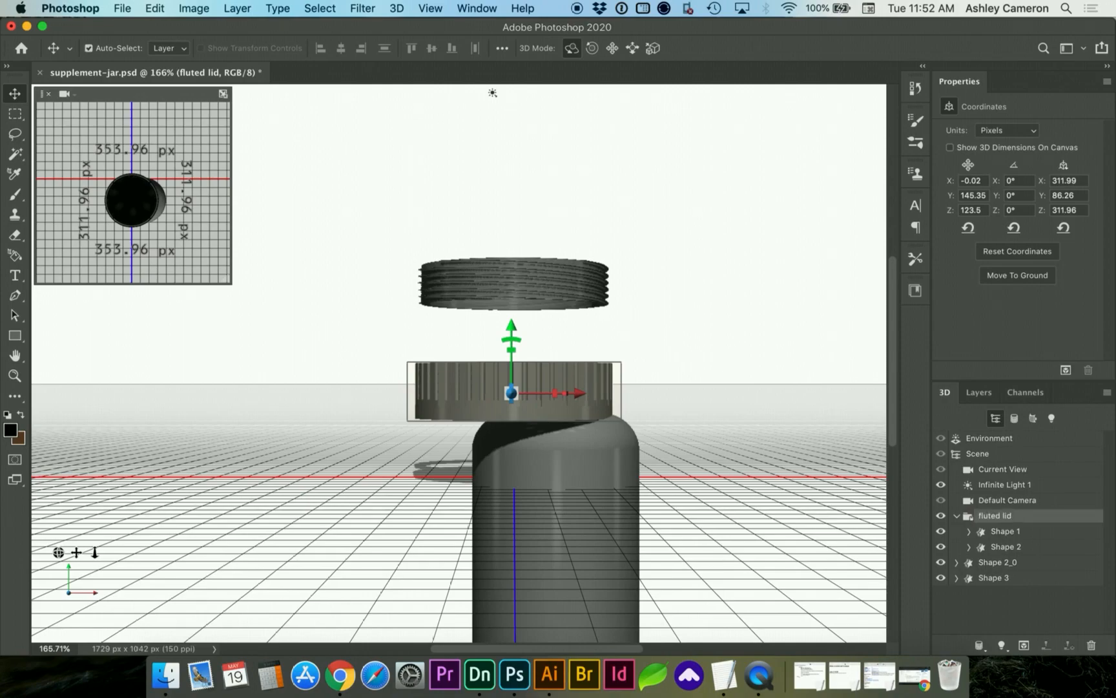
click(958, 516)
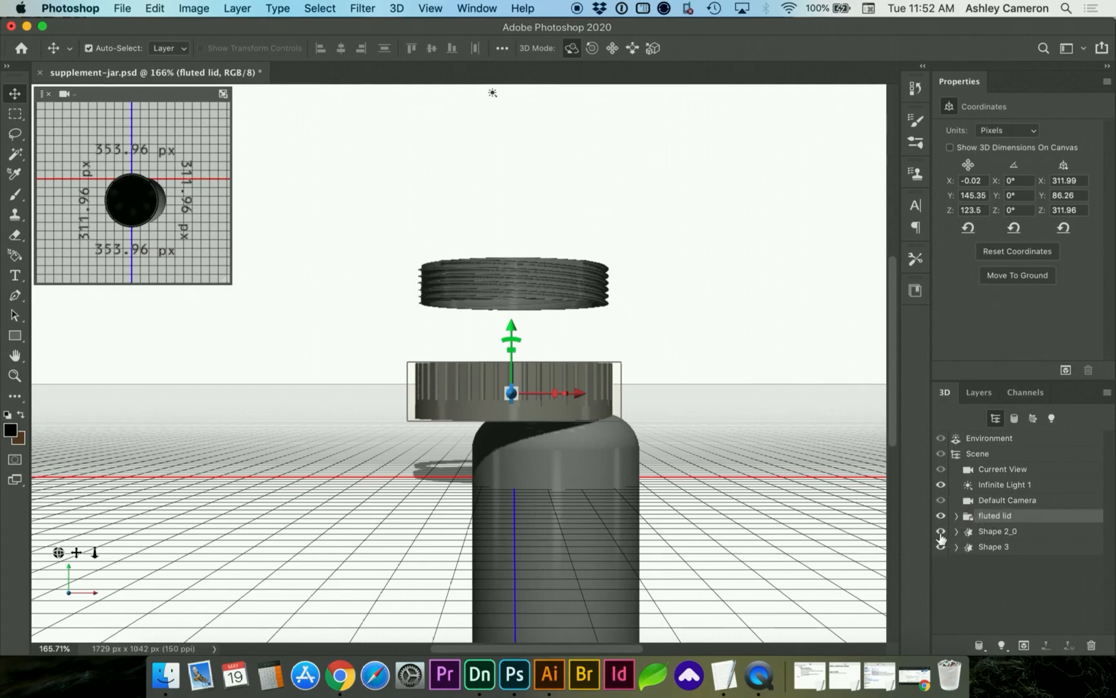
Identify the Shape 2_0 mesh by toggling its visibility and rename it to "bottle".
click(940, 533)
click(940, 534)
click(998, 536)
double_click(997, 533)
text(bottle)
key(Return)
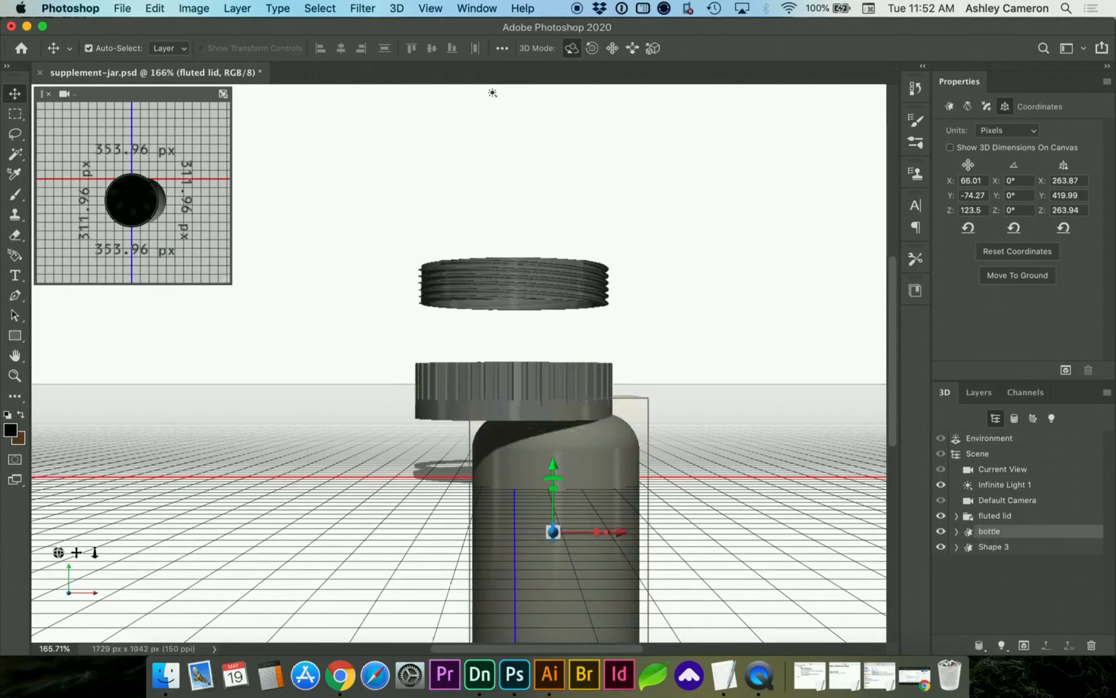
Rename the Shape 3 mesh to "screw".
click(988, 549)
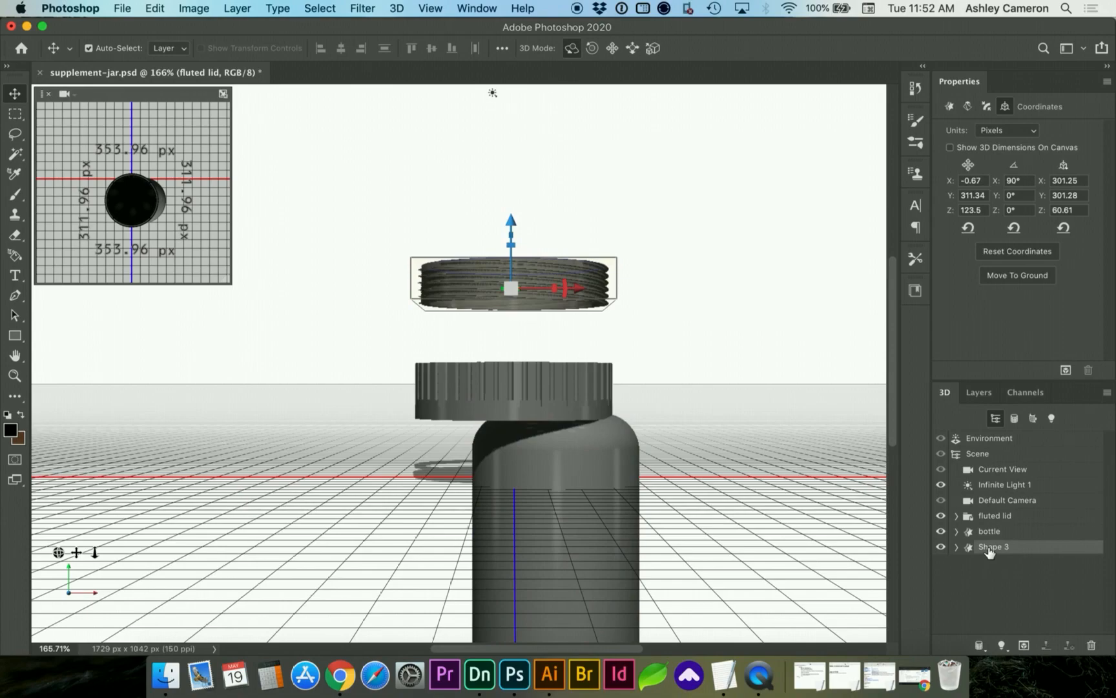
double_click(996, 548)
text(screw)
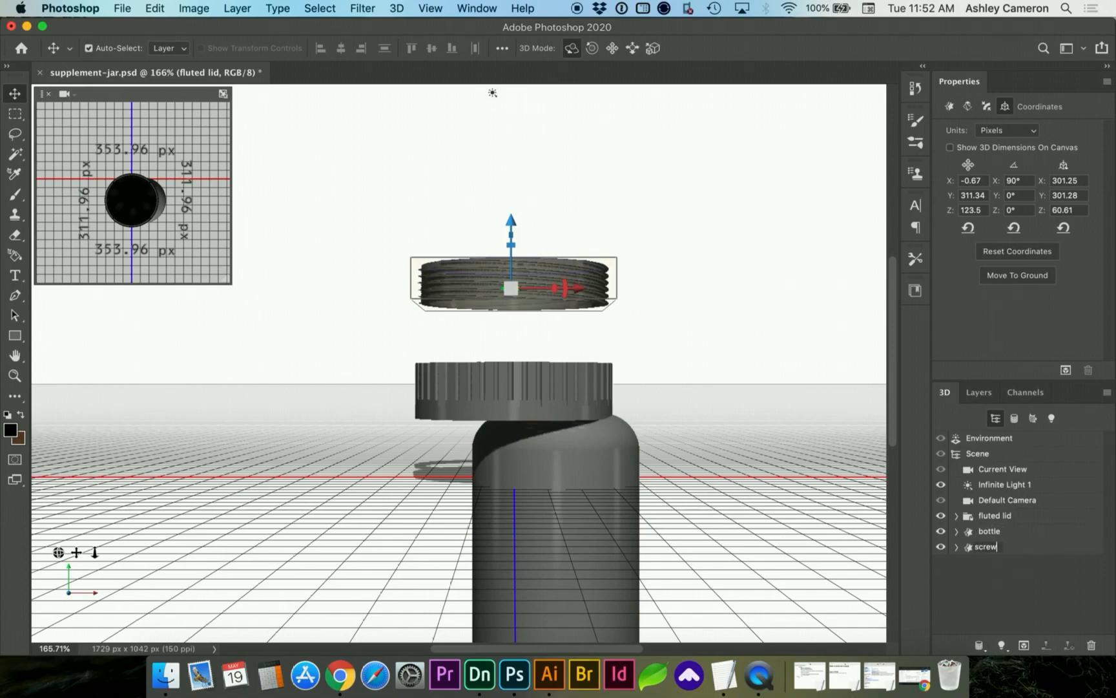
key(Return)
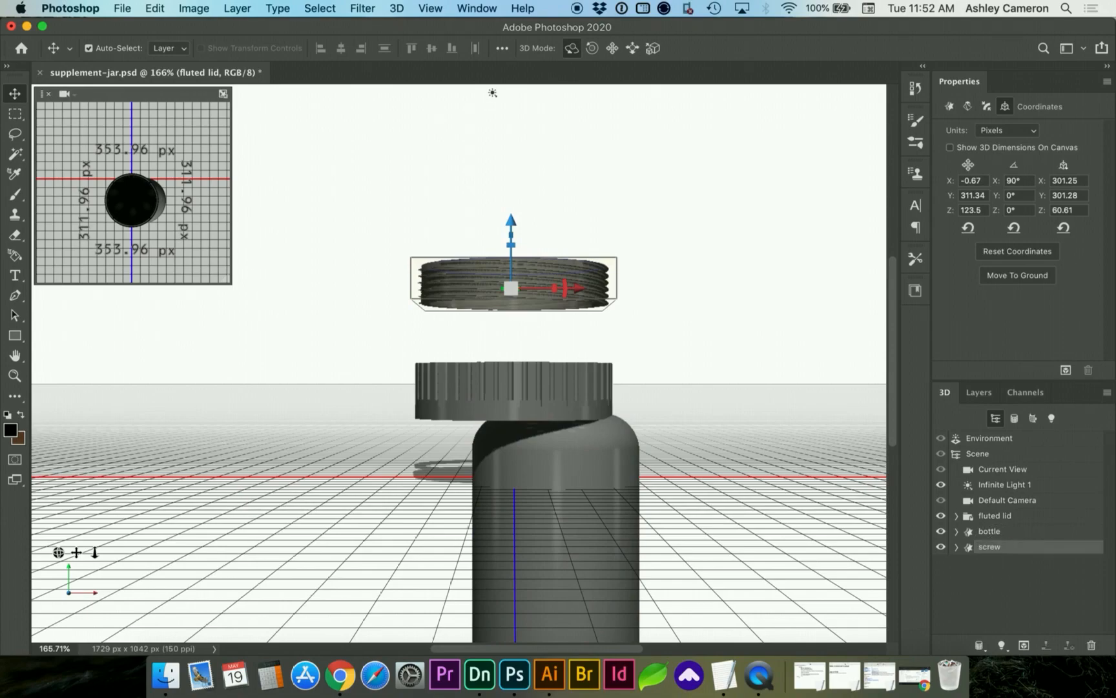
Select the bottle and screw meshes together and align their horizontal centers and top edges.
click(990, 532)
click(1008, 517)
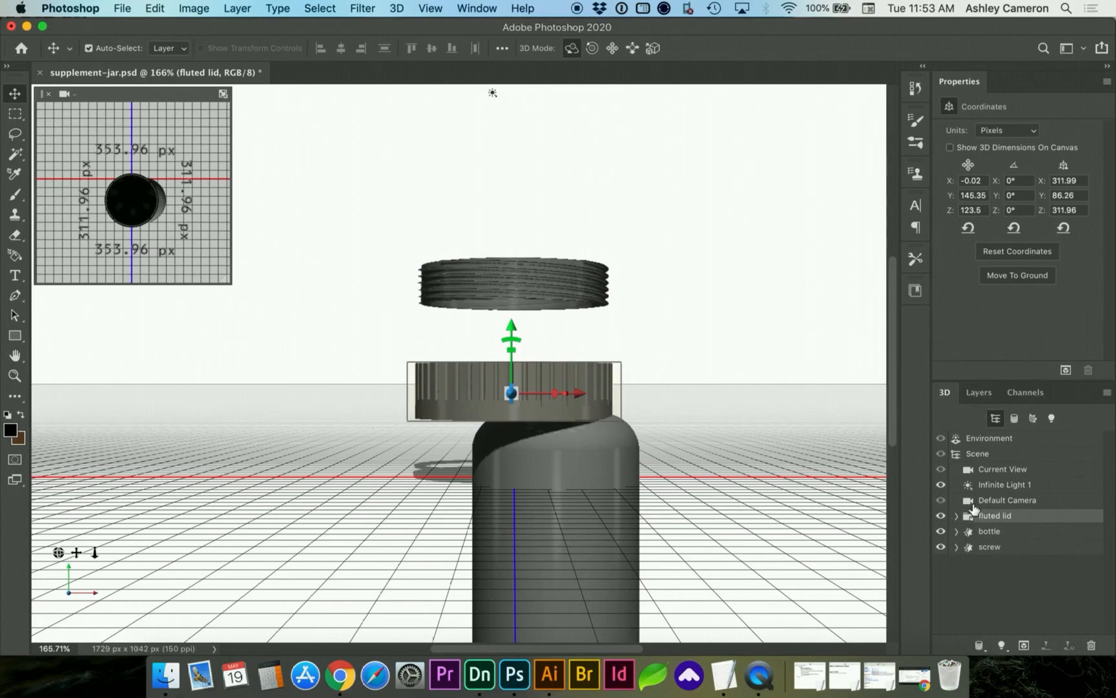
click(981, 531)
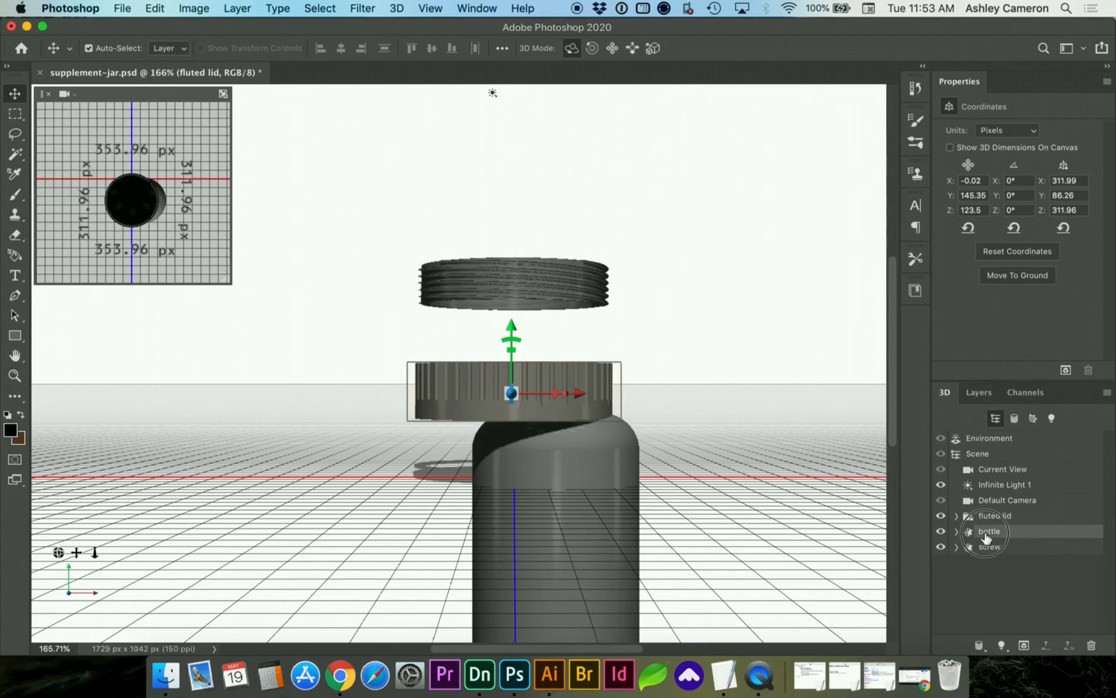
shift+click(987, 548)
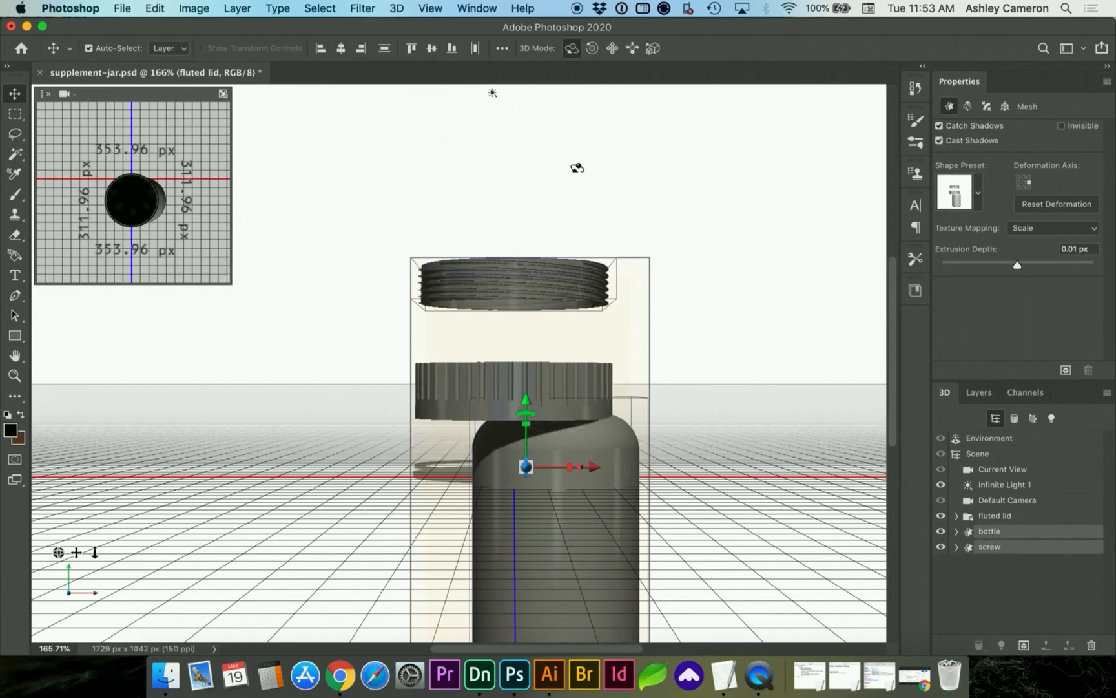
click(346, 51)
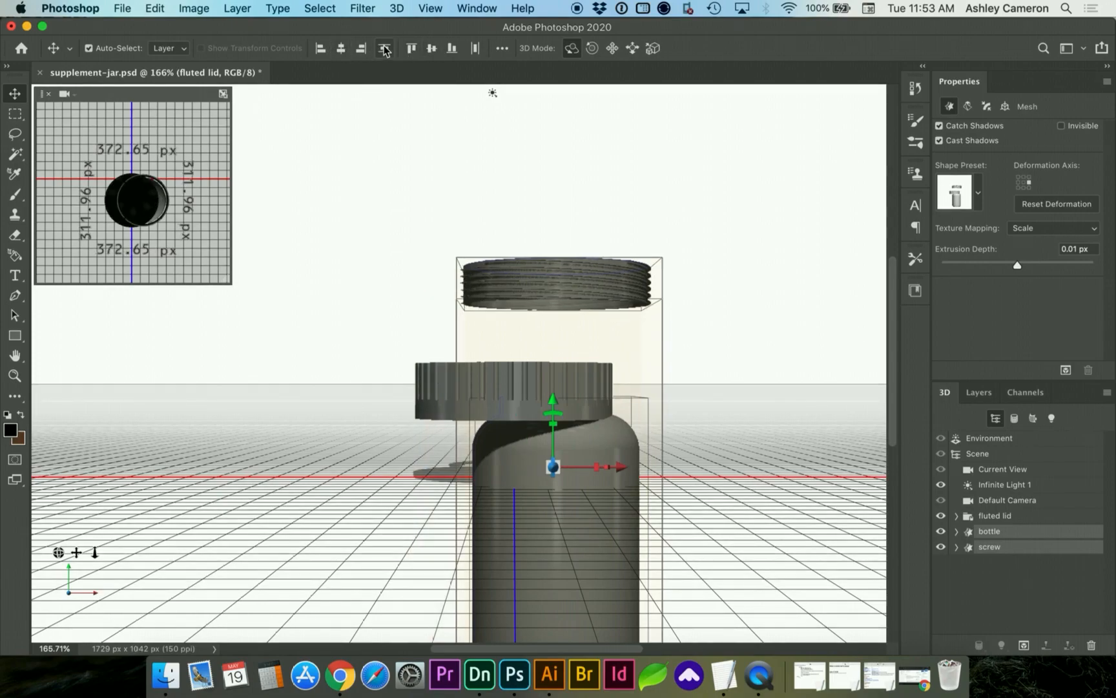
click(410, 50)
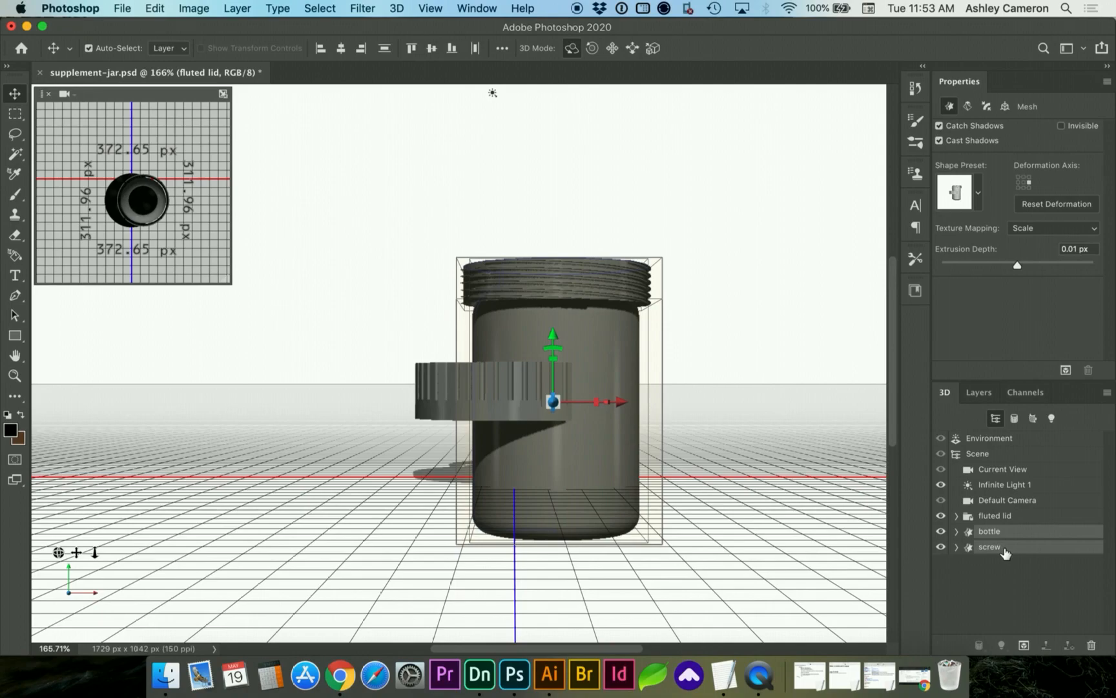
Raise the fluted lid group along the Y axis above the bottle, to a Y position of about 457 px.
click(1003, 548)
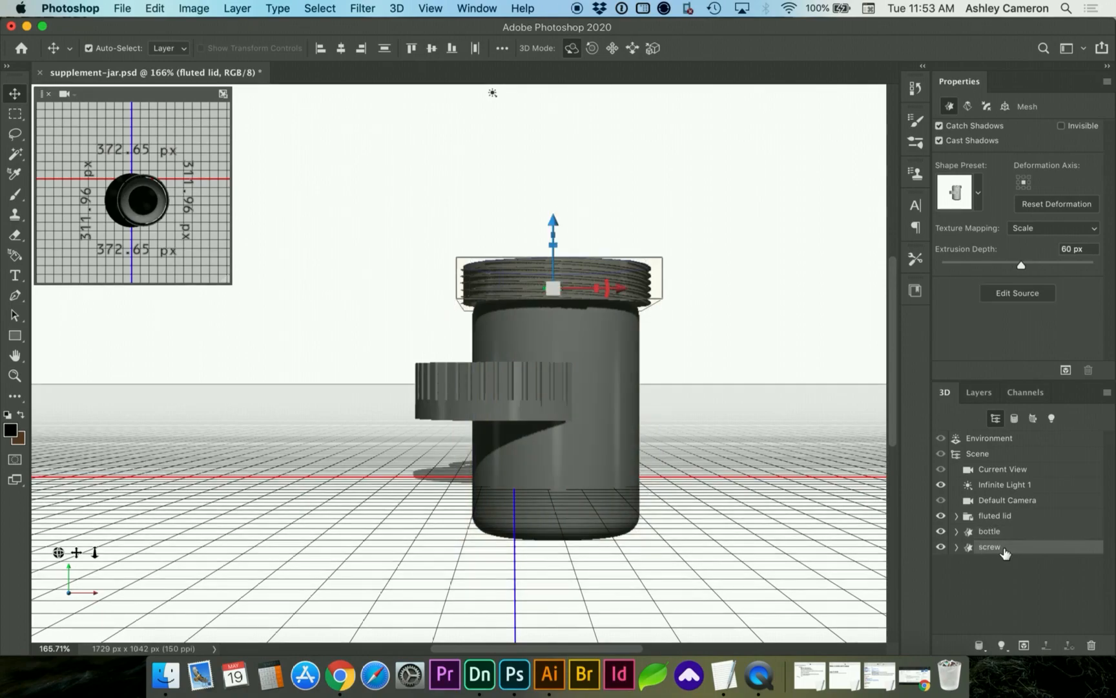
click(999, 515)
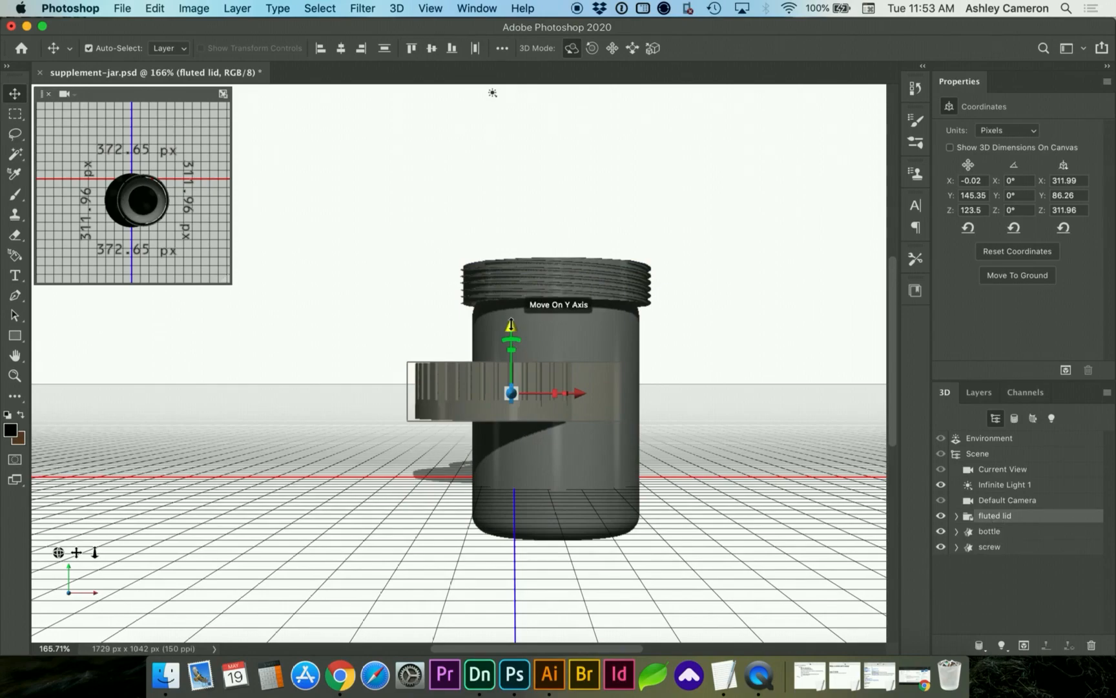
drag(511, 324, 511, 128)
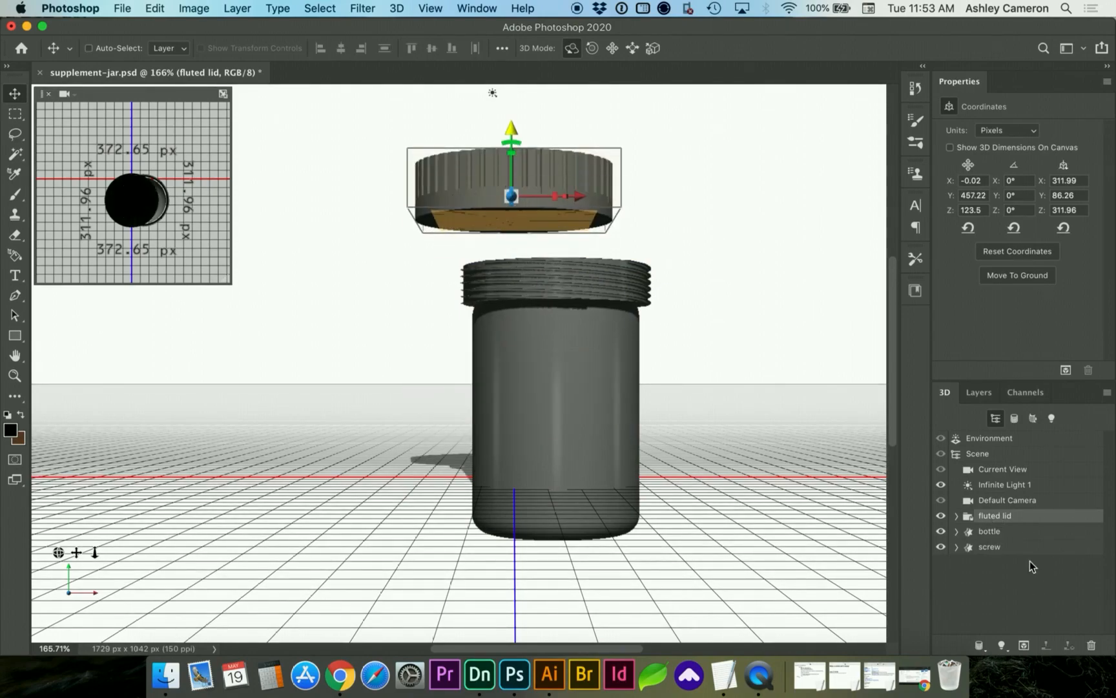
Expand the fluted lid group, select Shape 1, Shape 2, bottle and screw, and align their horizontal centers and top edges.
click(957, 516)
click(1006, 531)
shift+click(1004, 562)
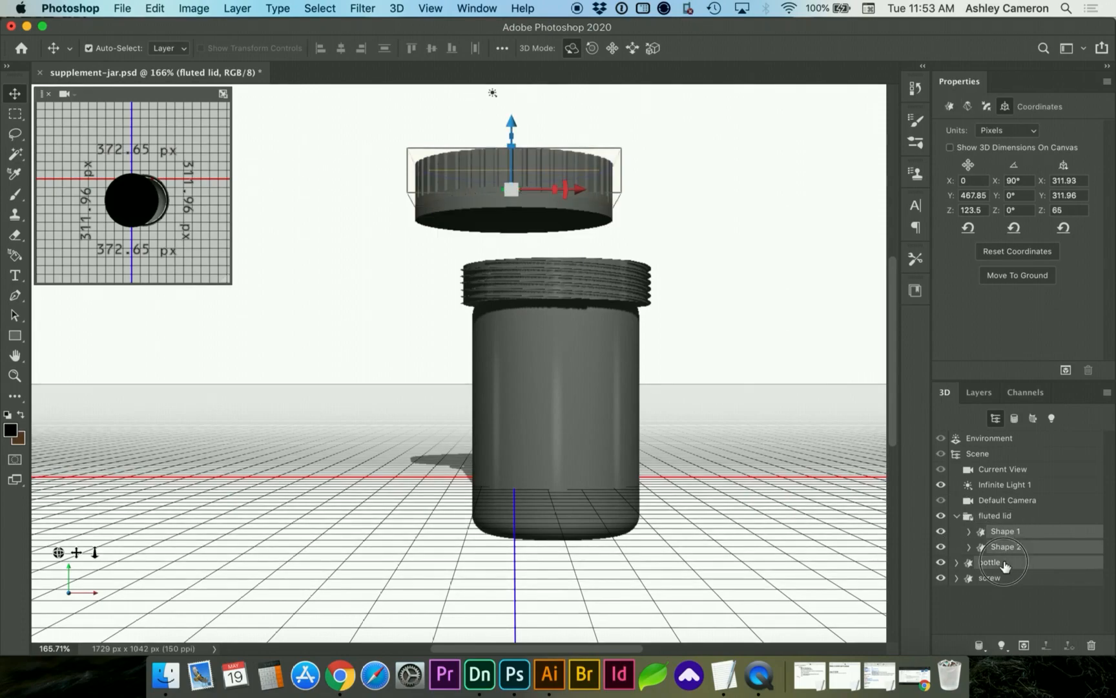
shift+click(1004, 577)
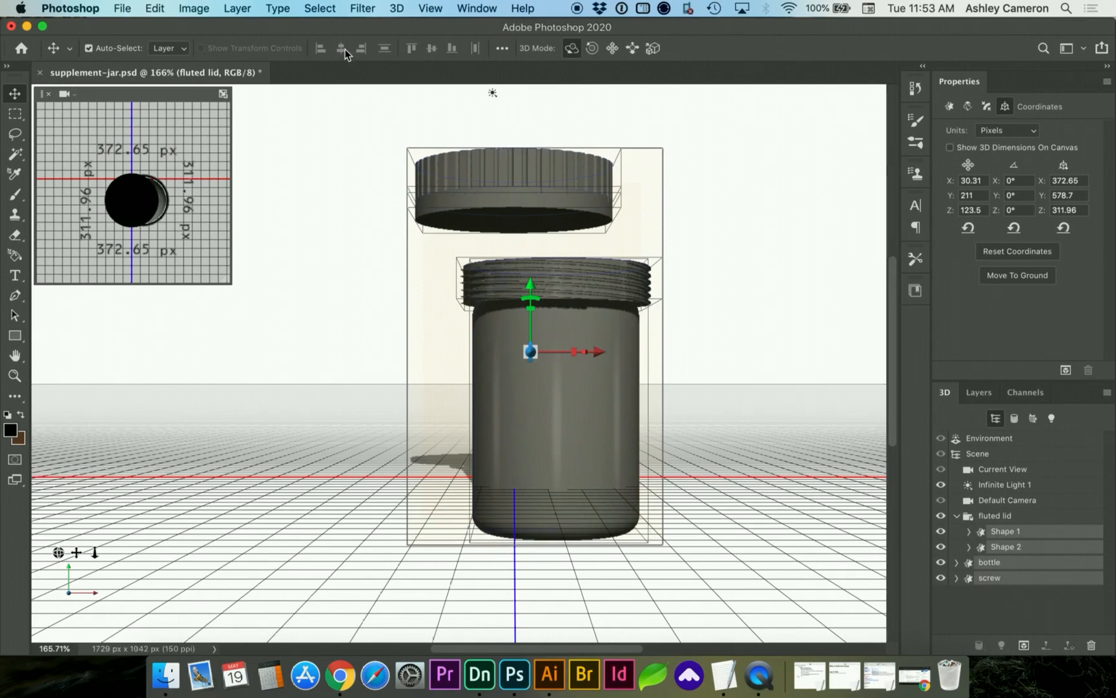
click(344, 50)
click(339, 50)
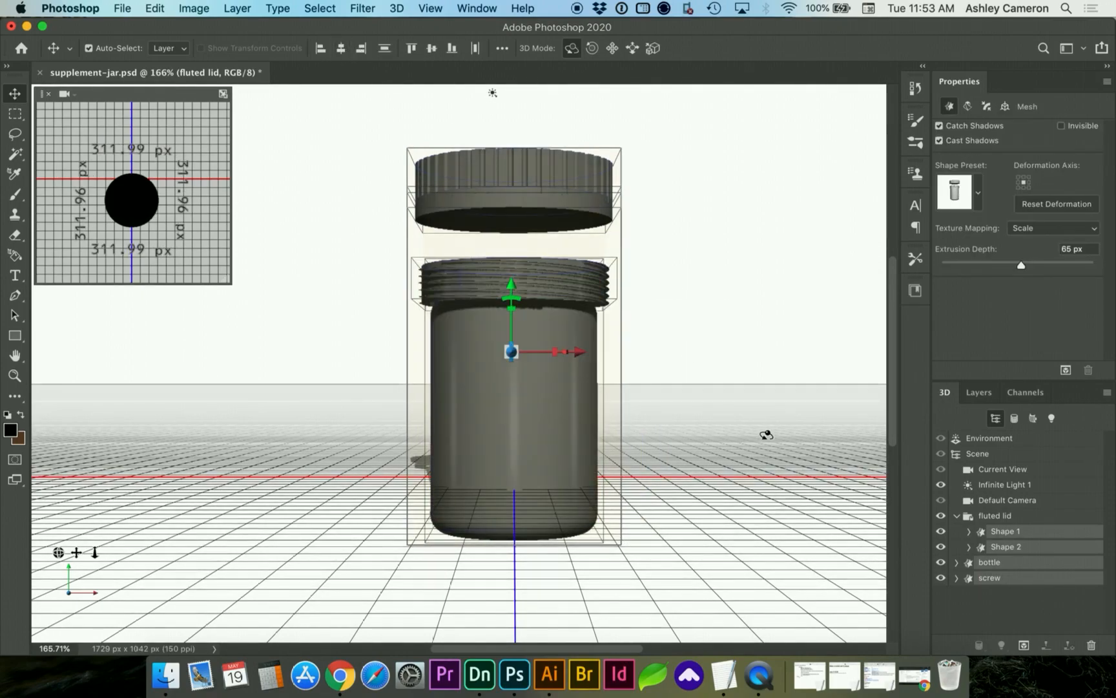
click(410, 52)
Lower the bottle well below the lid, lower the screw into the gap between them, and select the fluted lid group.
click(1020, 567)
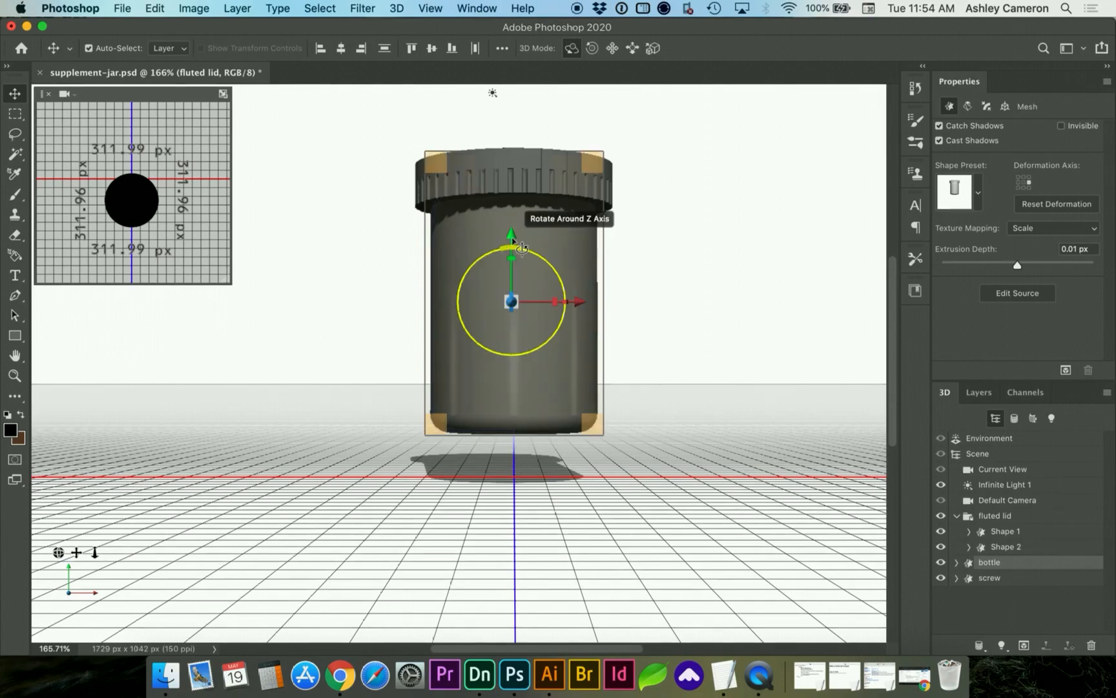
drag(511, 239, 507, 309)
click(1024, 580)
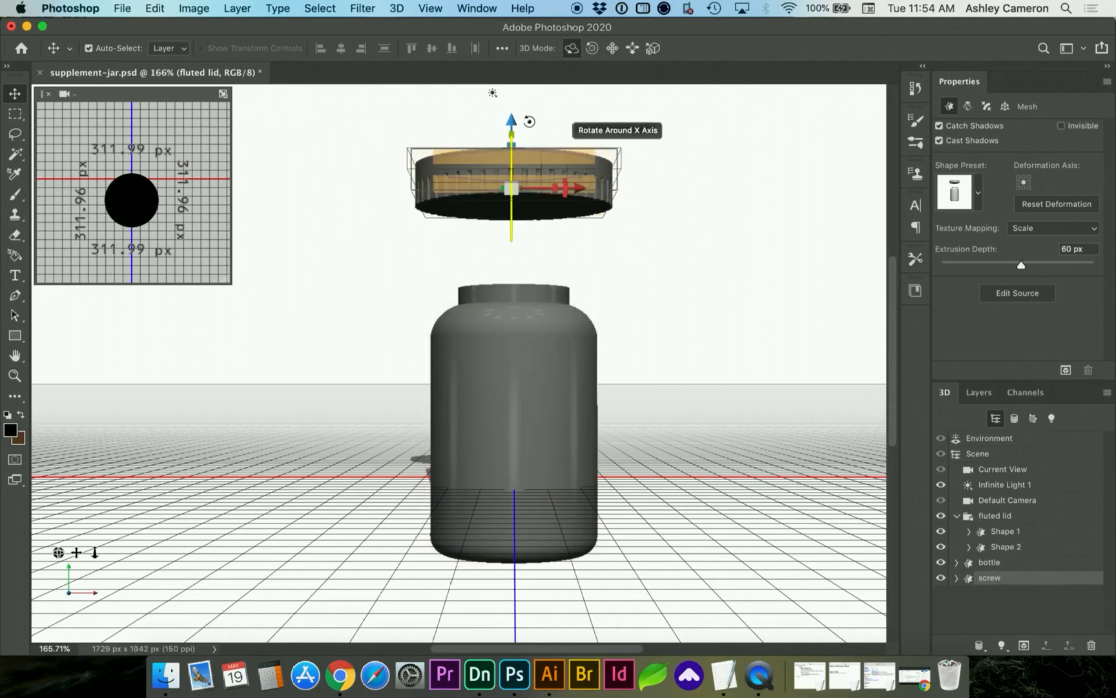
drag(511, 120, 511, 146)
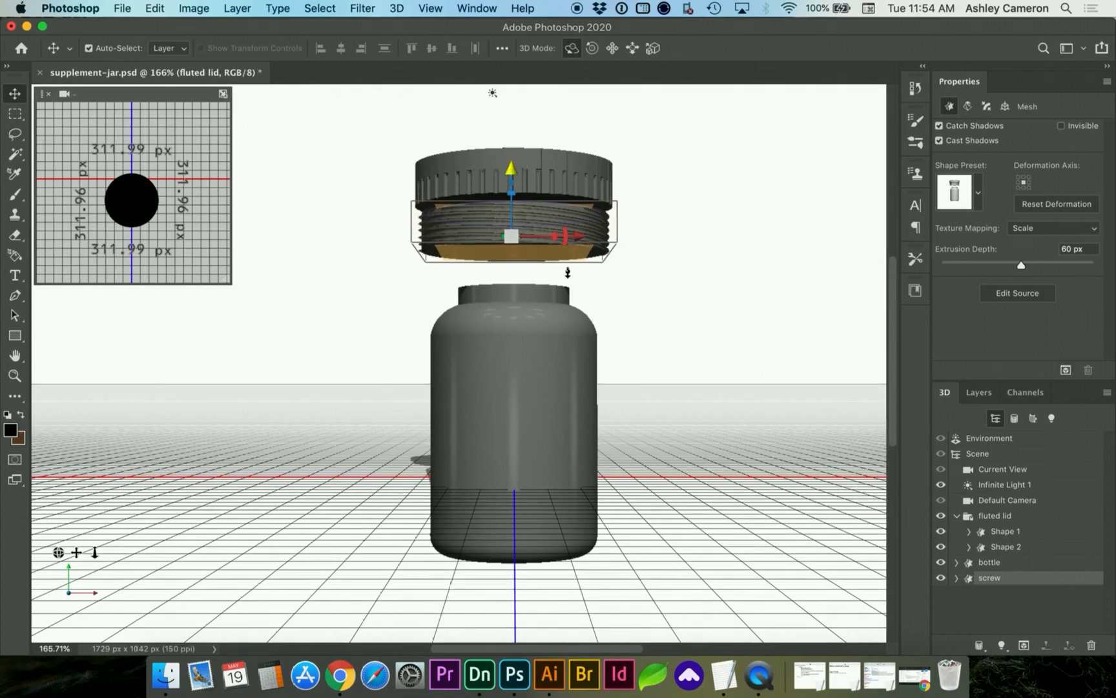
click(992, 517)
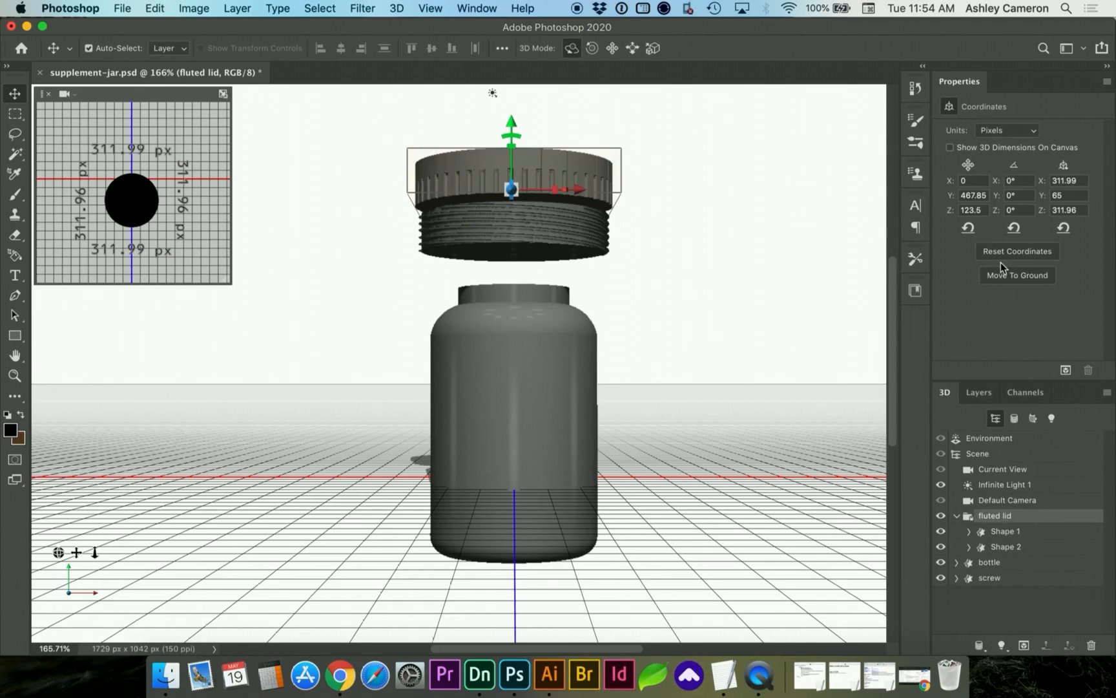
Set the fluted lid group's X rotation to -180°.
click(1010, 181)
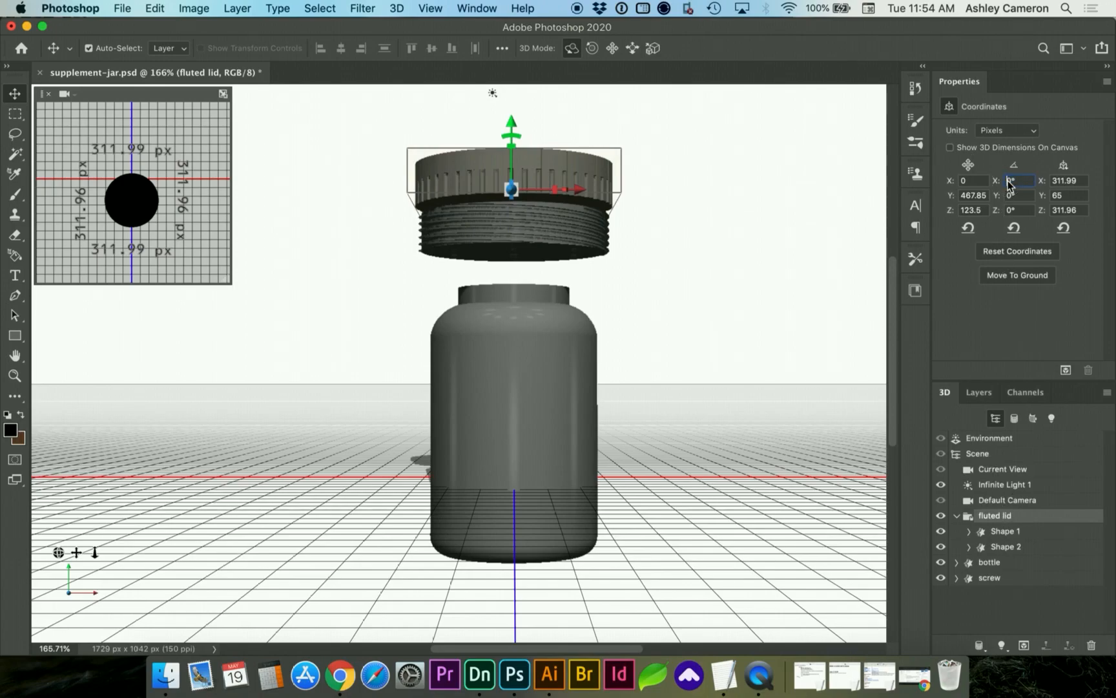
text(-180)
key(Return)
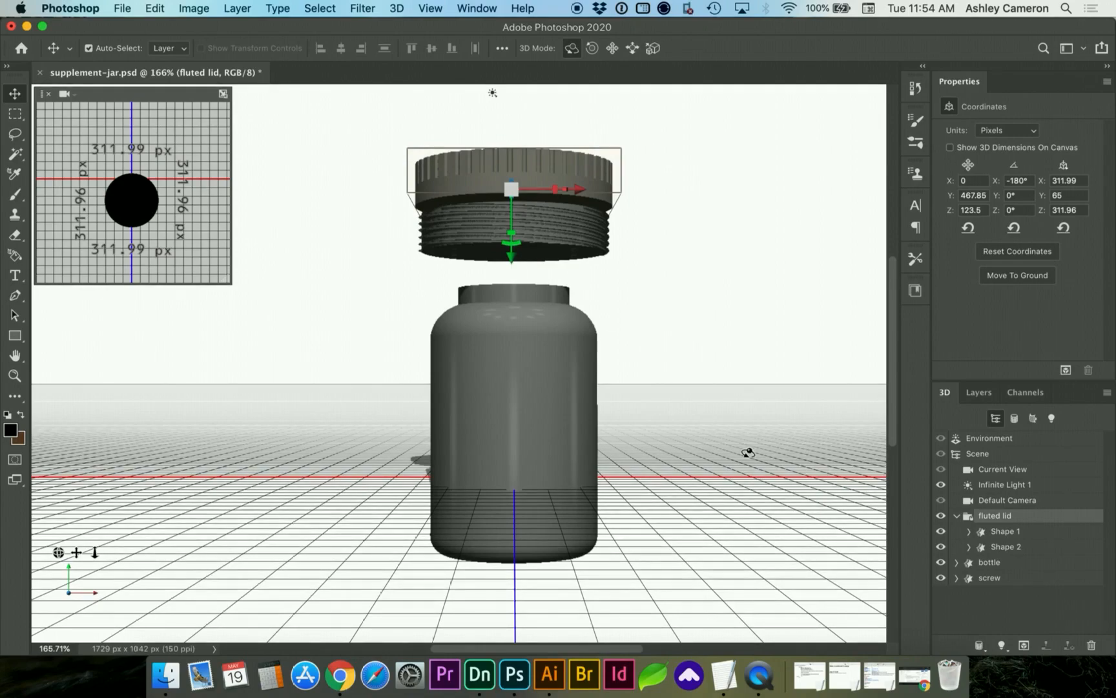
Reorder the scene objects so the screw sits between the fluted lid group and the bottle.
click(988, 563)
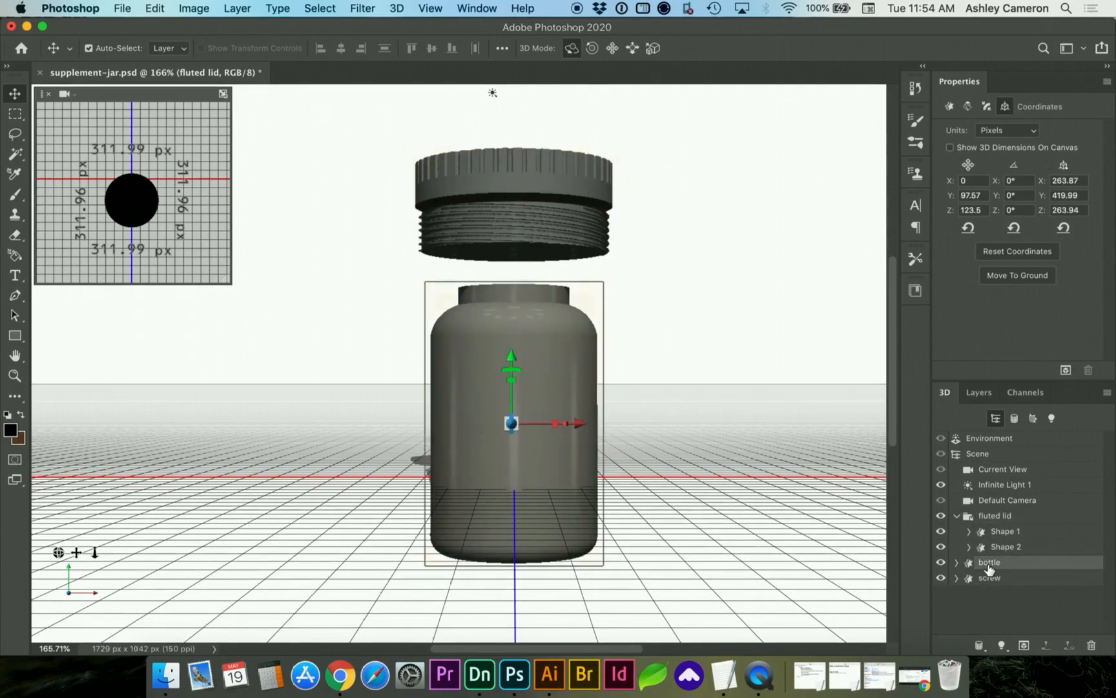
click(998, 517)
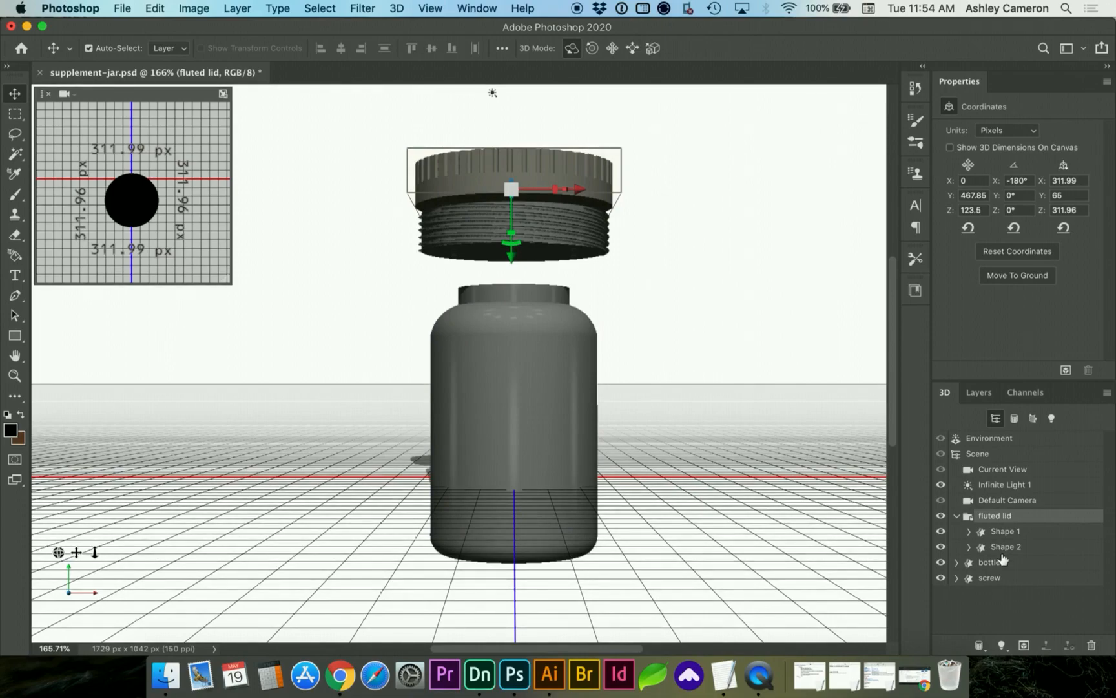
drag(990, 578, 992, 558)
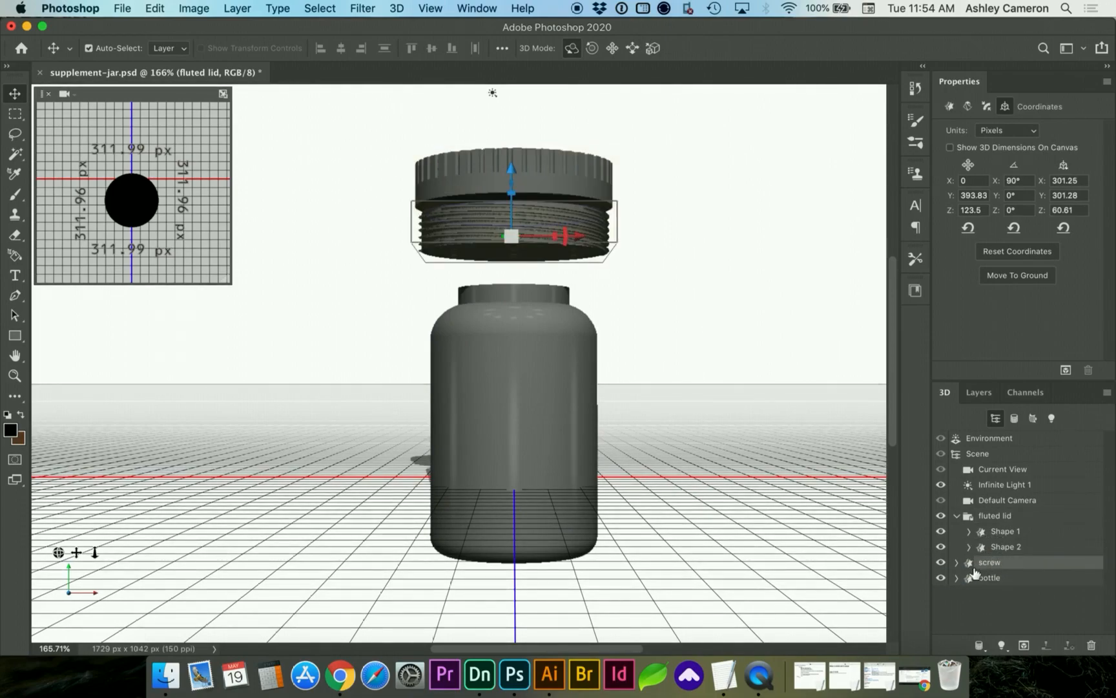
Try to scale Shape 1, Shape 2 and the screw along single axes, and undo each attempt.
shift+click(999, 530)
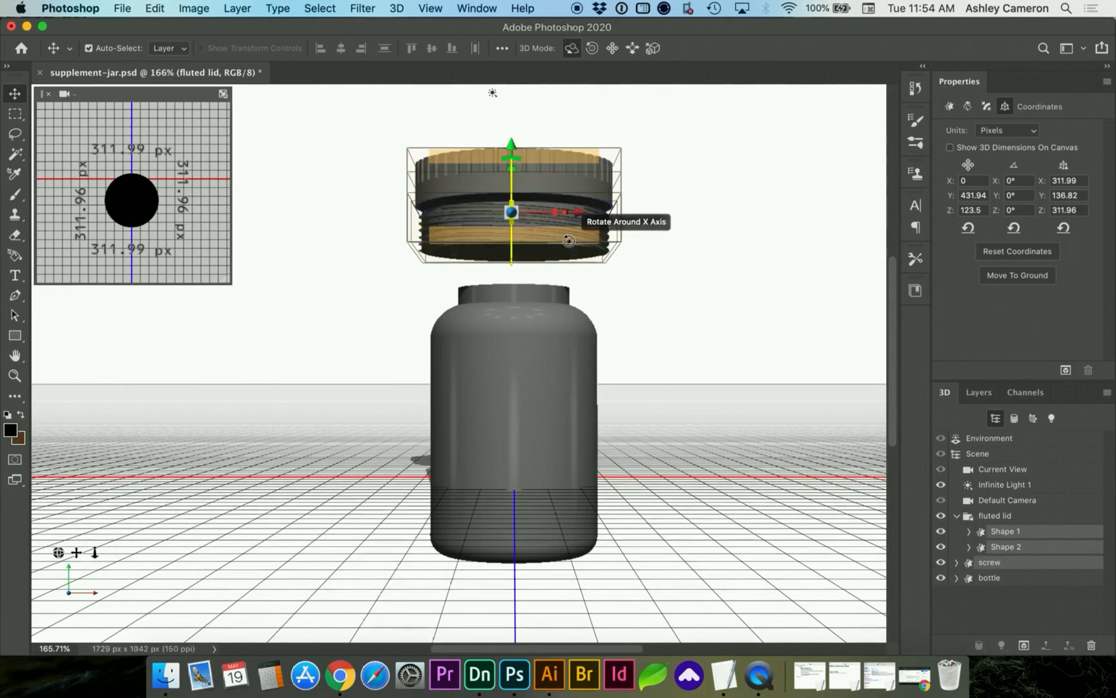
key(s)
key(v)
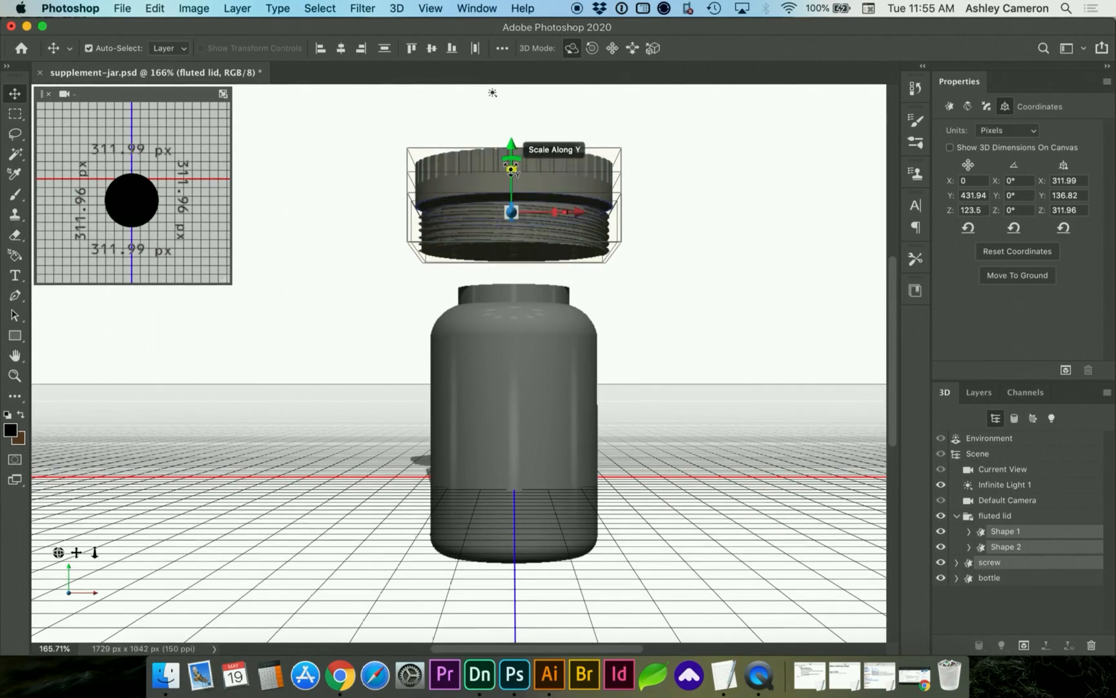
drag(511, 169, 653, 242)
key(super+z)
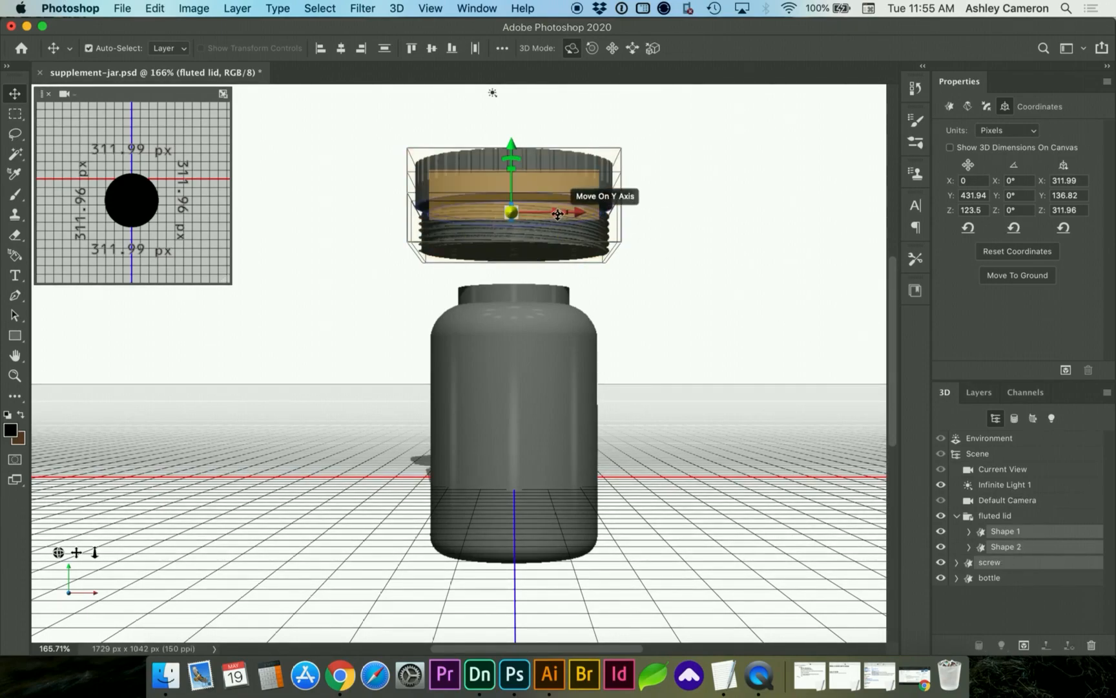
drag(533, 213, 513, 214)
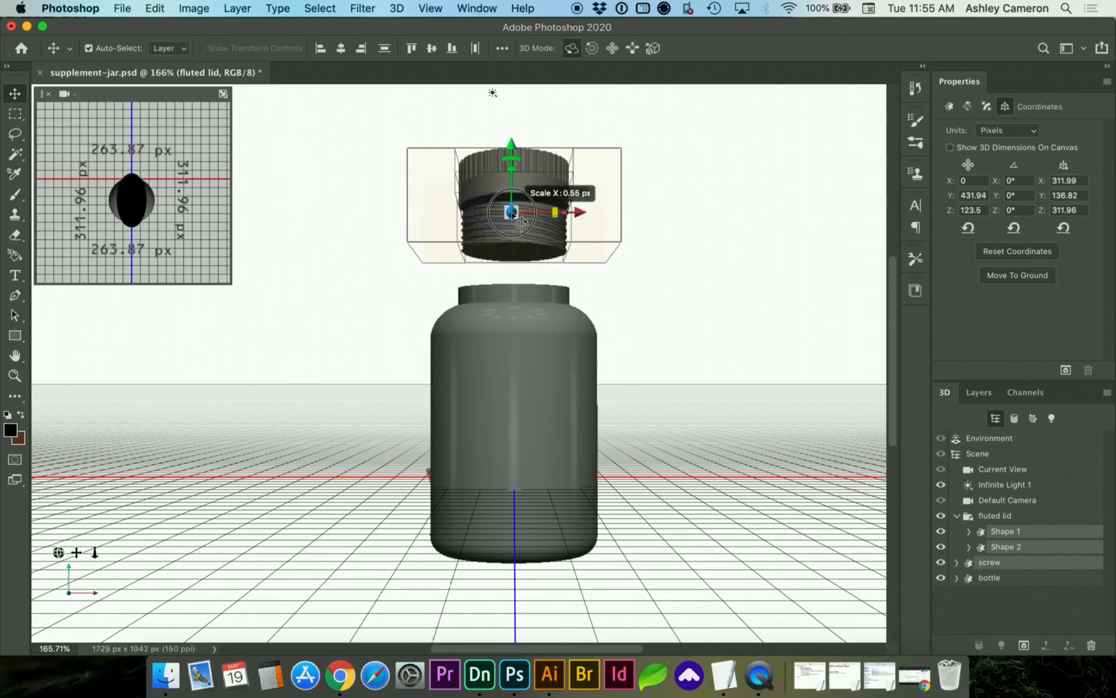
key(super+z)
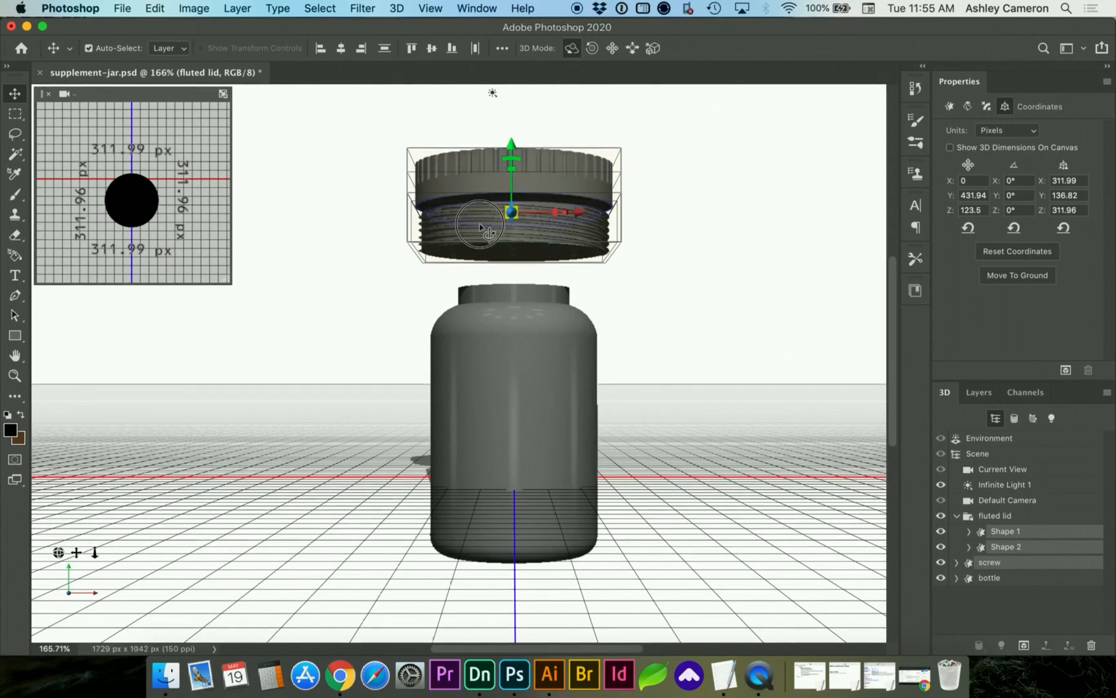
Try the 3D scale mode on the lid shapes and screw, try scaling the bottle along Y, and undo these changes.
click(650, 54)
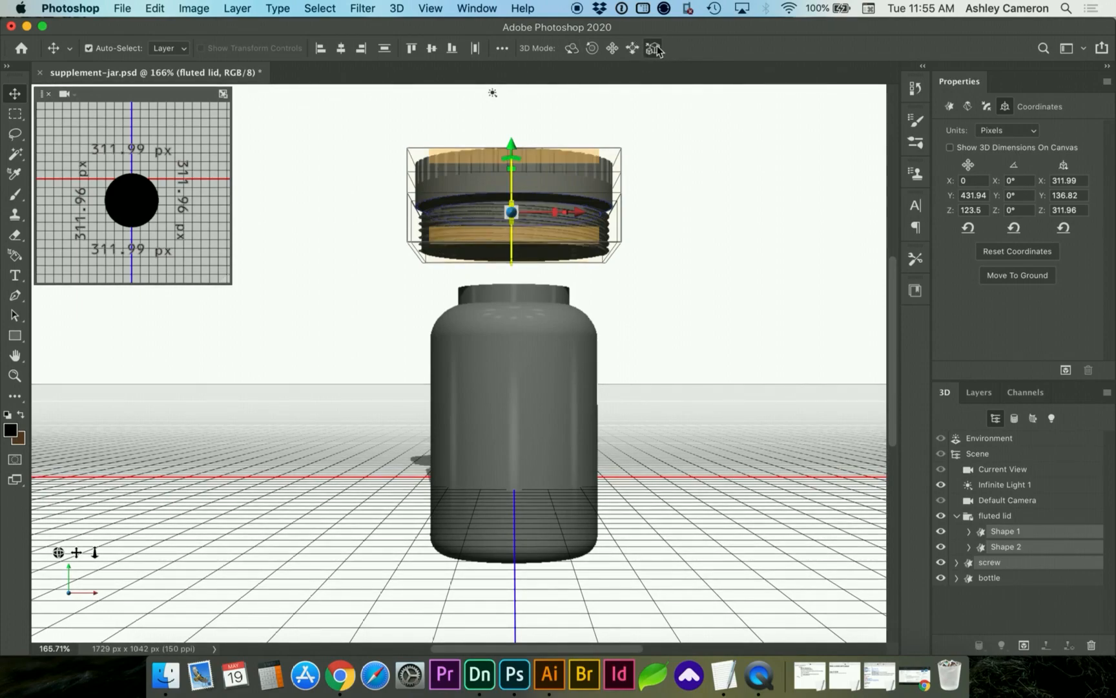
drag(504, 189, 496, 213)
key(super+z)
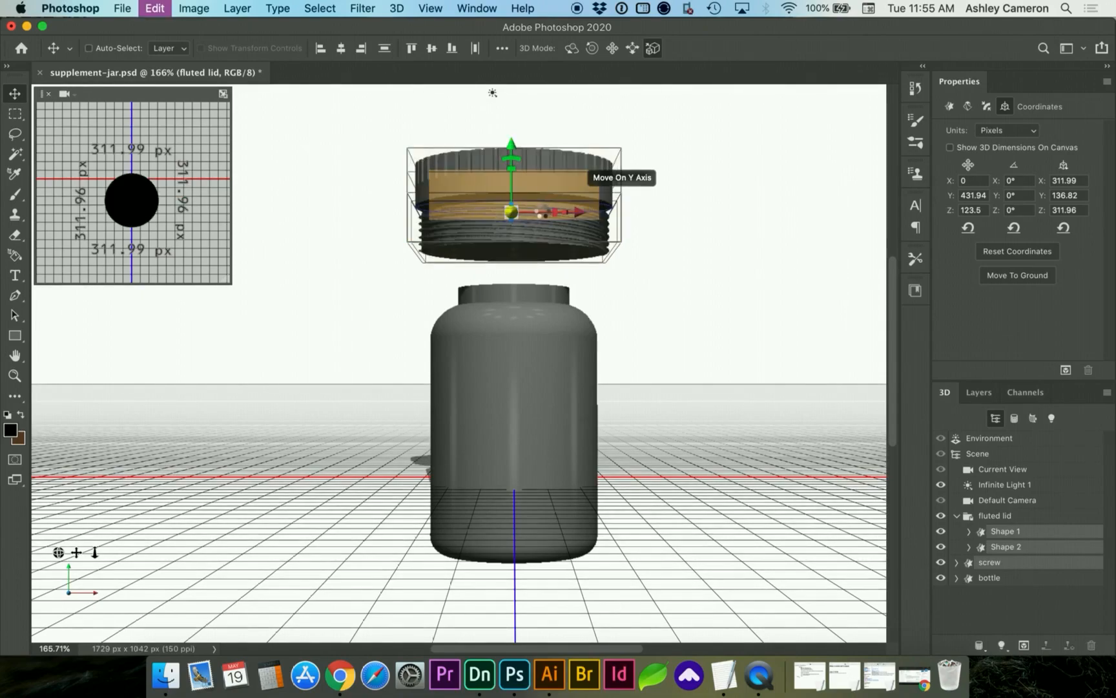
drag(512, 211, 458, 240)
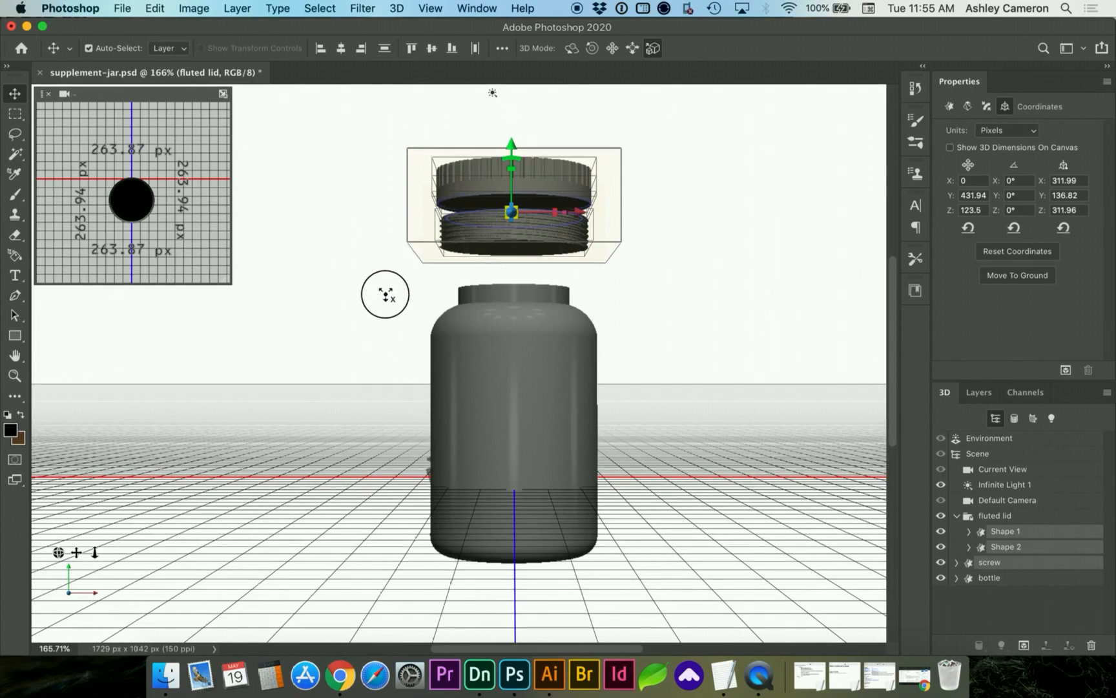
click(543, 366)
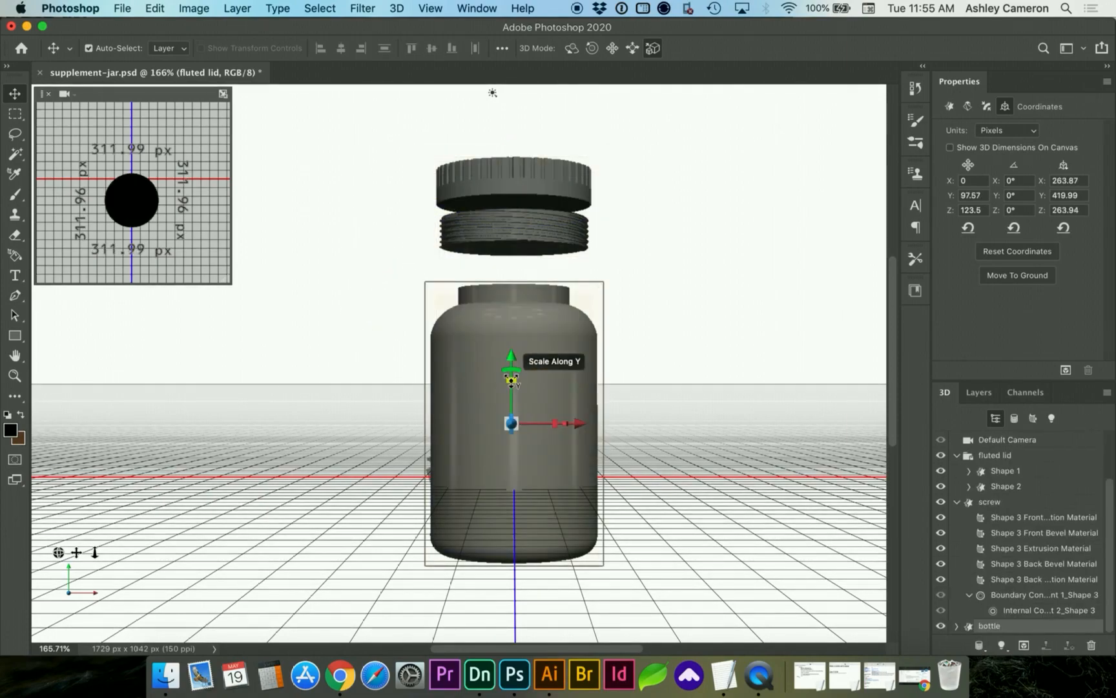
drag(511, 380, 526, 341)
key(super+z)
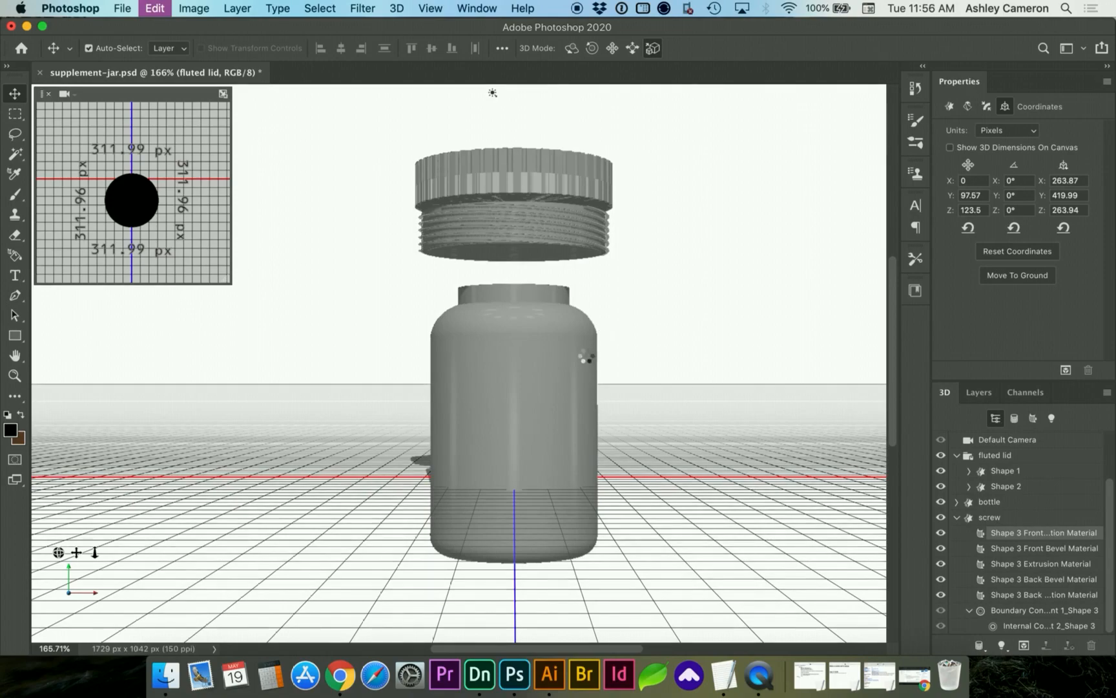
key(super+z)
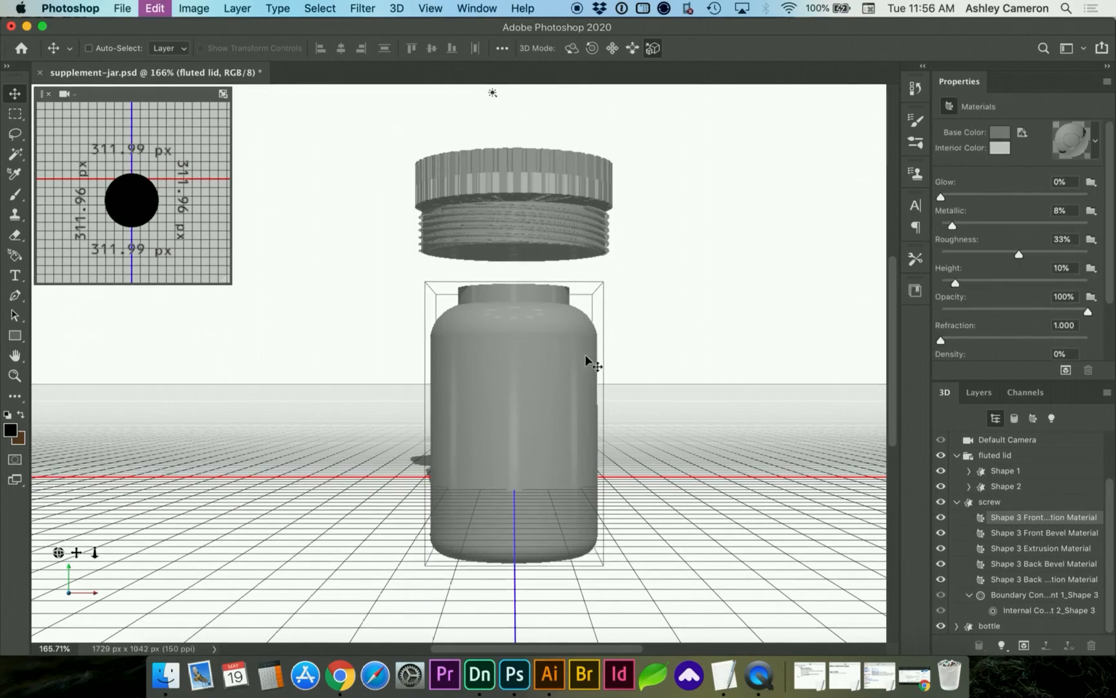
Select Shape 1, Shape 2 and screw together and scale them down uniformly until the lid is about 191 px wide.
click(995, 503)
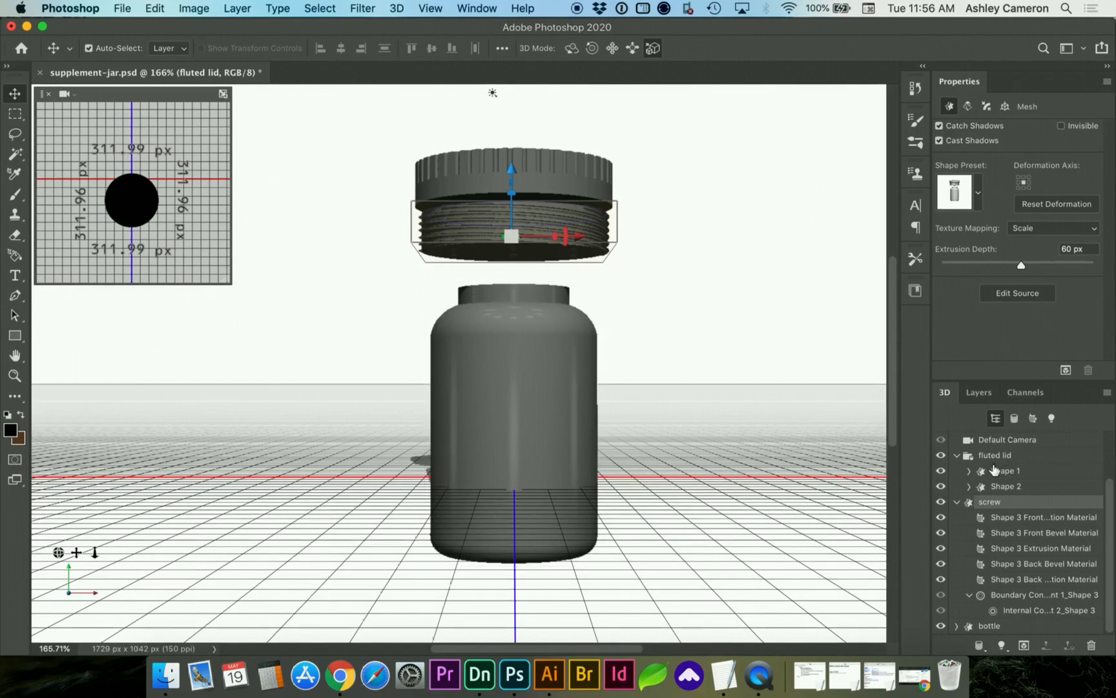
click(995, 471)
click(957, 501)
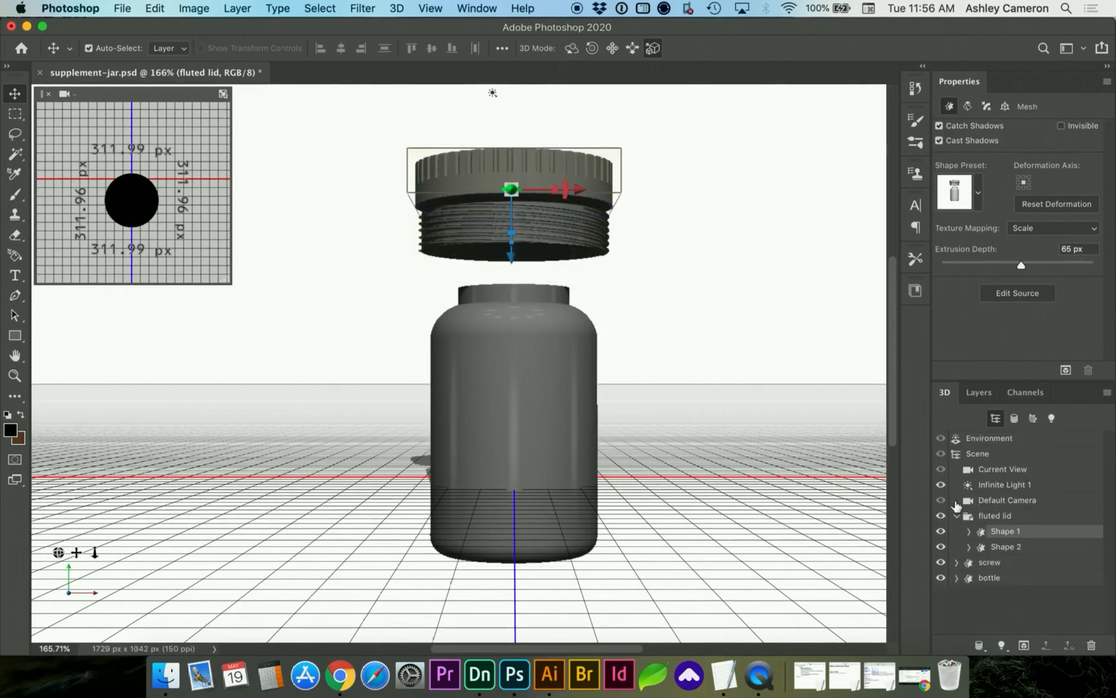
shift+click(1000, 564)
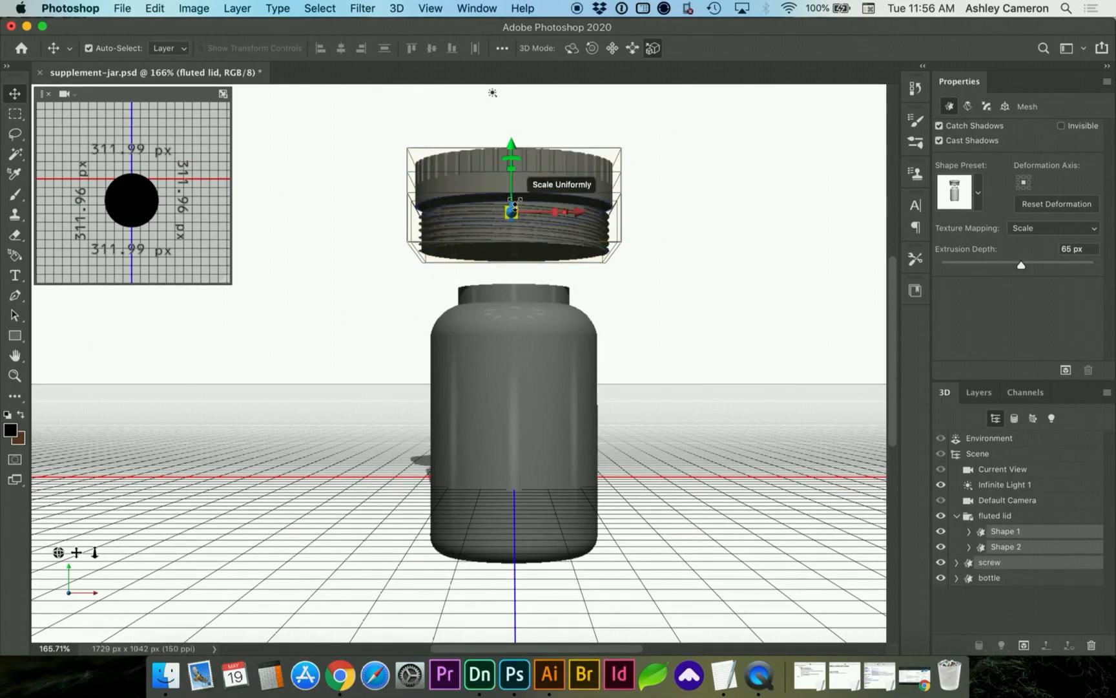
drag(513, 206, 471, 259)
drag(510, 146, 564, 163)
key(super+z)
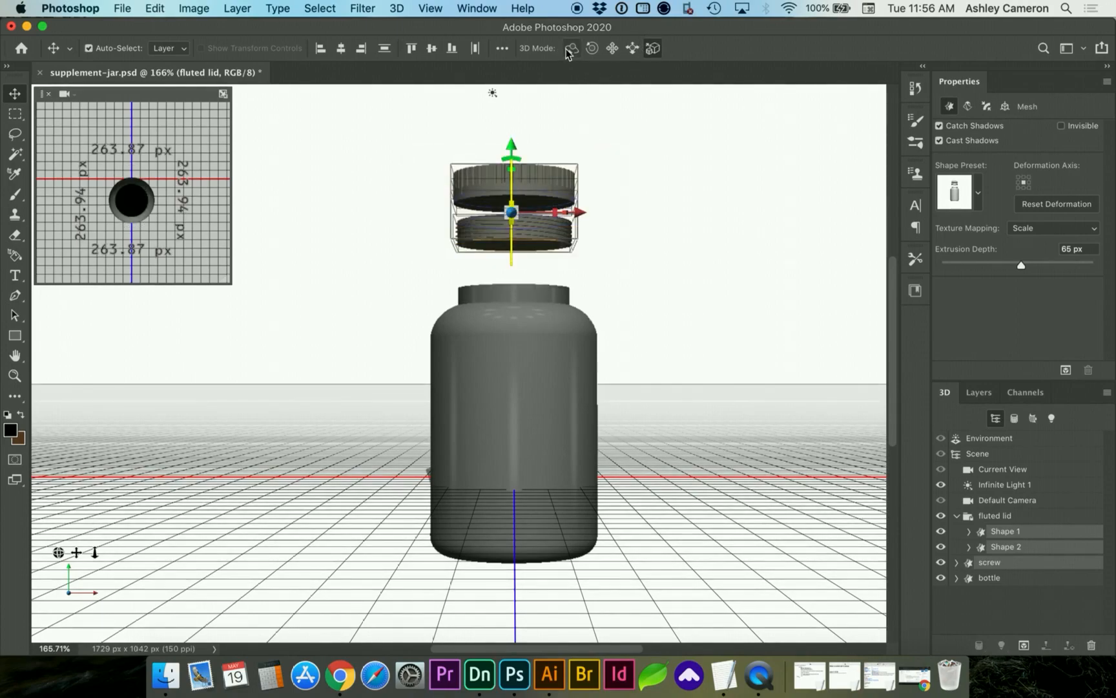
Lower the screw onto the bottle neck and lower the fluted lid group to a Y position of about 371 px.
click(1030, 562)
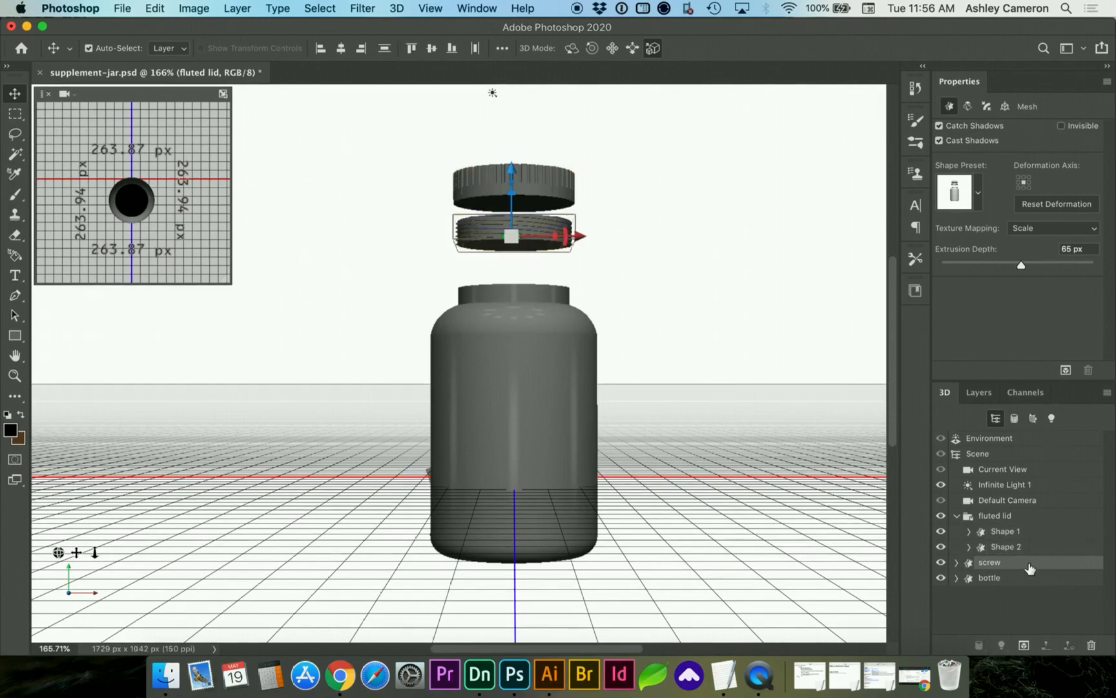
drag(518, 171, 511, 206)
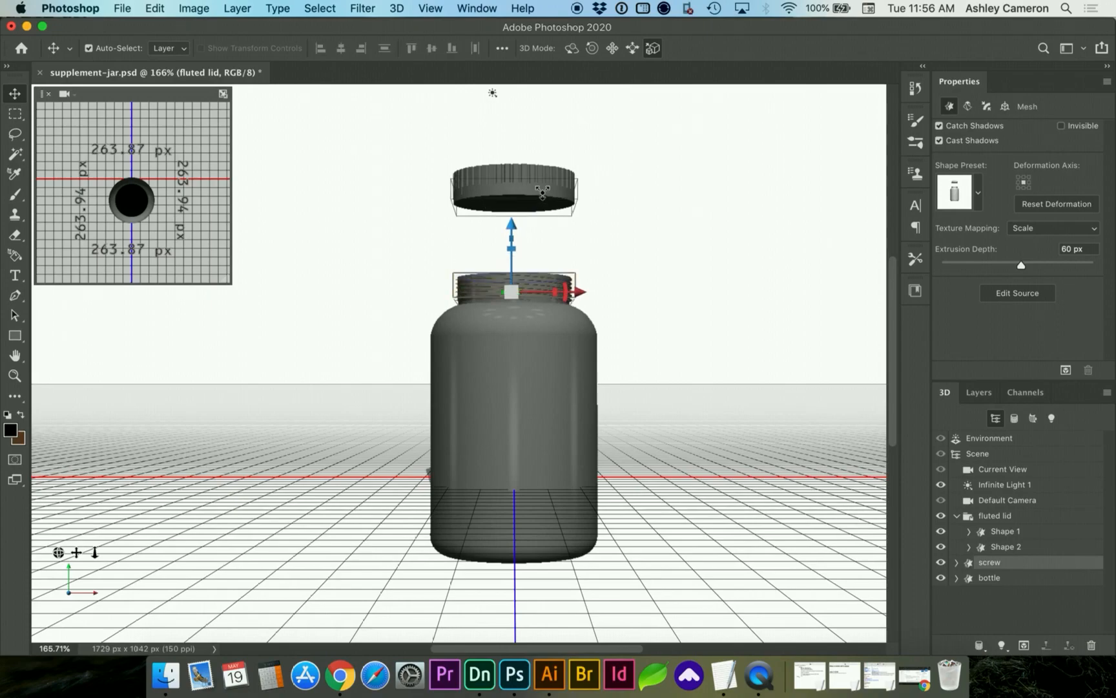
click(992, 516)
drag(510, 242, 509, 302)
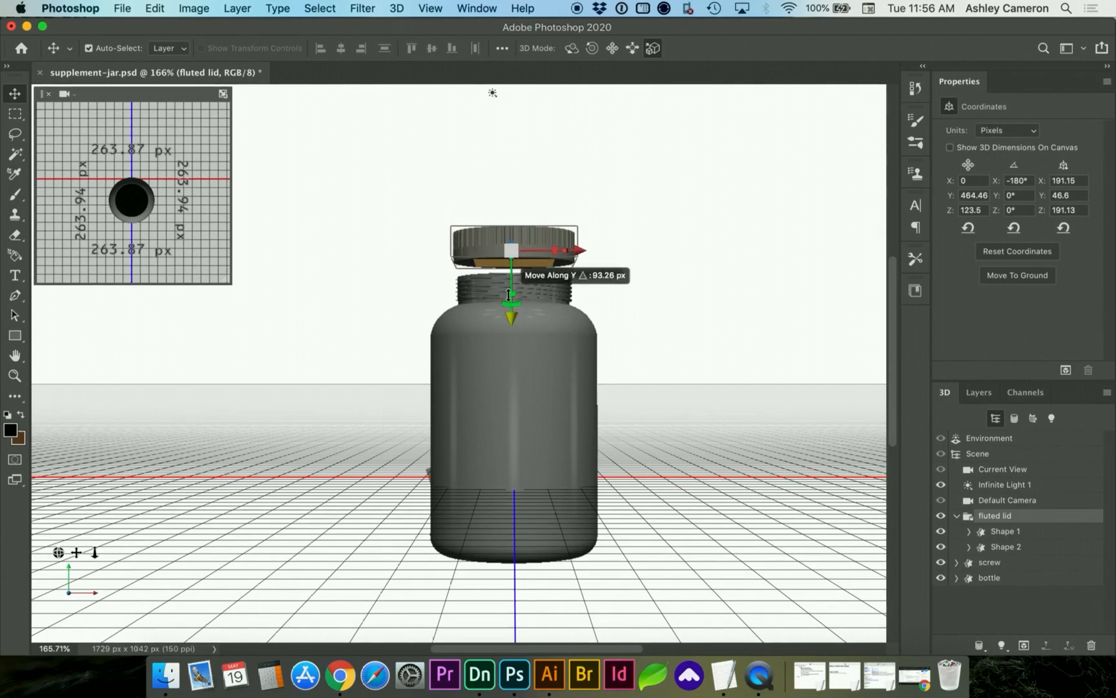
Examine the lid and screw fit from the top view with the fluted lid hidden and shown, and return to the front view.
click(223, 94)
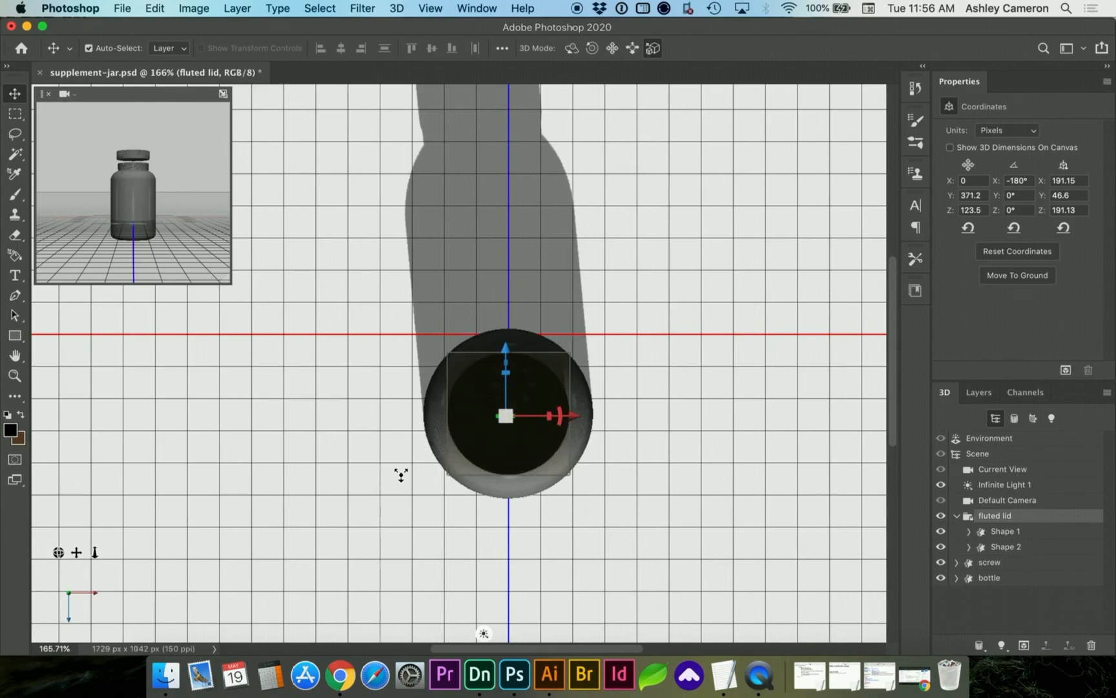
click(615, 344)
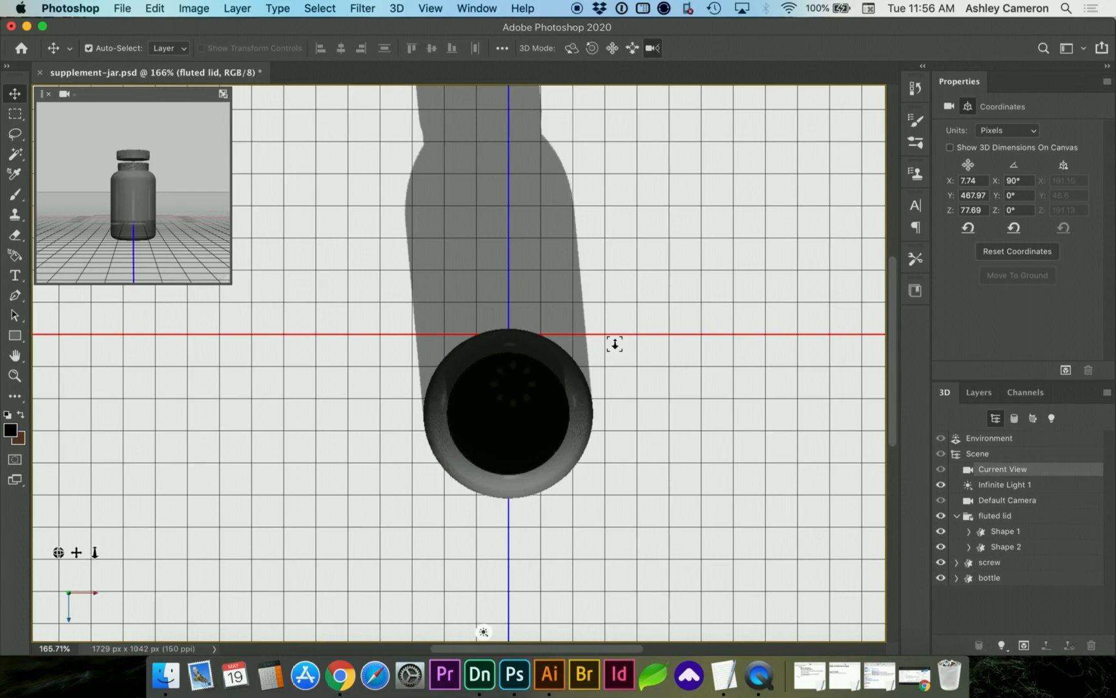
click(941, 516)
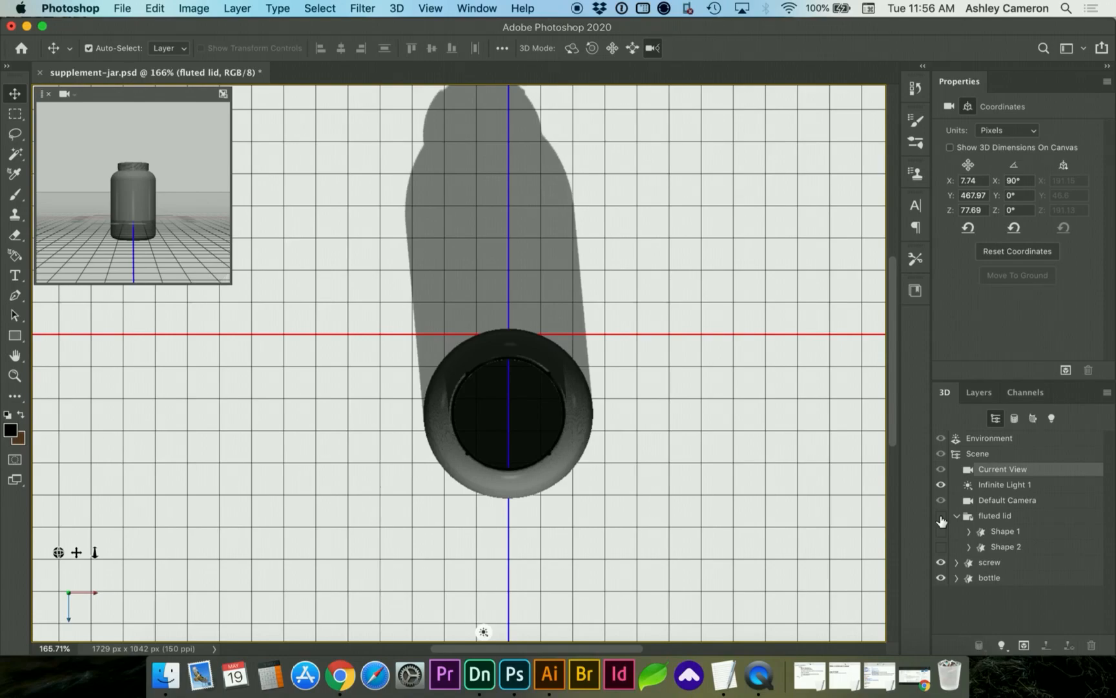
click(941, 517)
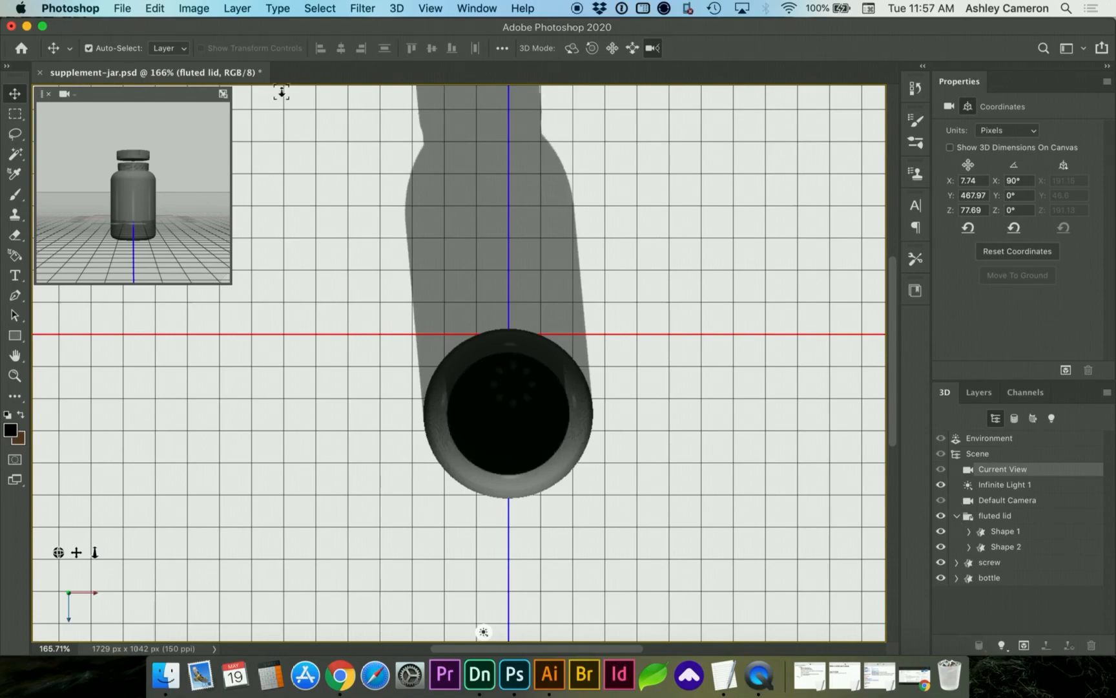
click(220, 94)
Lower the screw slightly on the bottle neck to a Y position of about 299 px.
key(z)
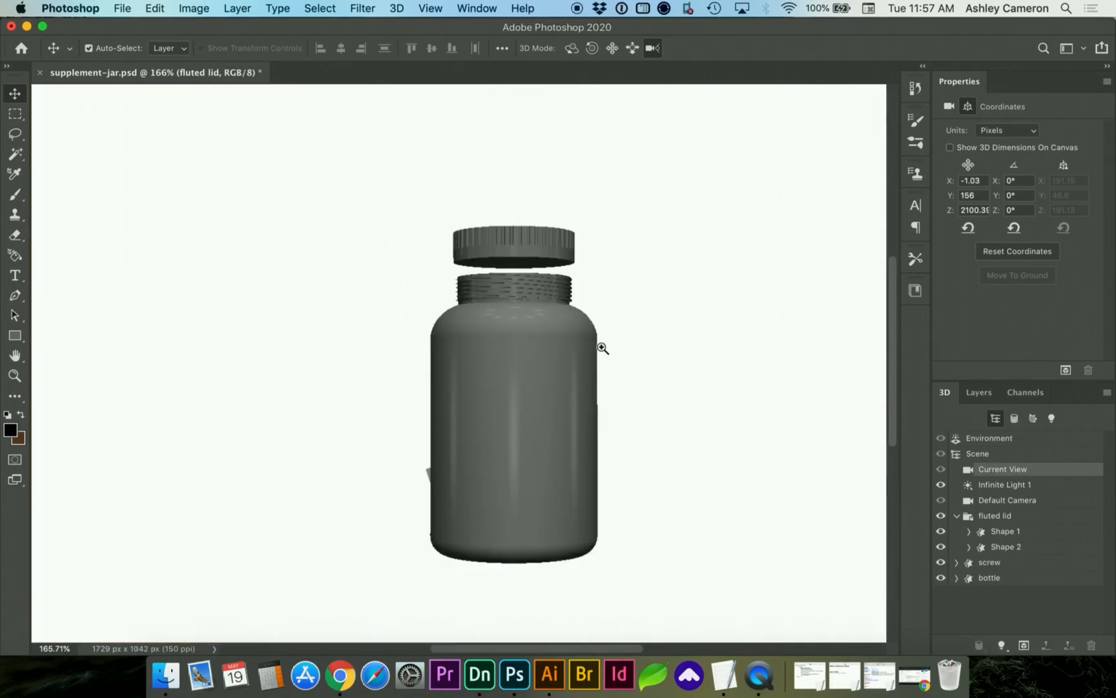
drag(539, 403, 570, 415)
click(1026, 516)
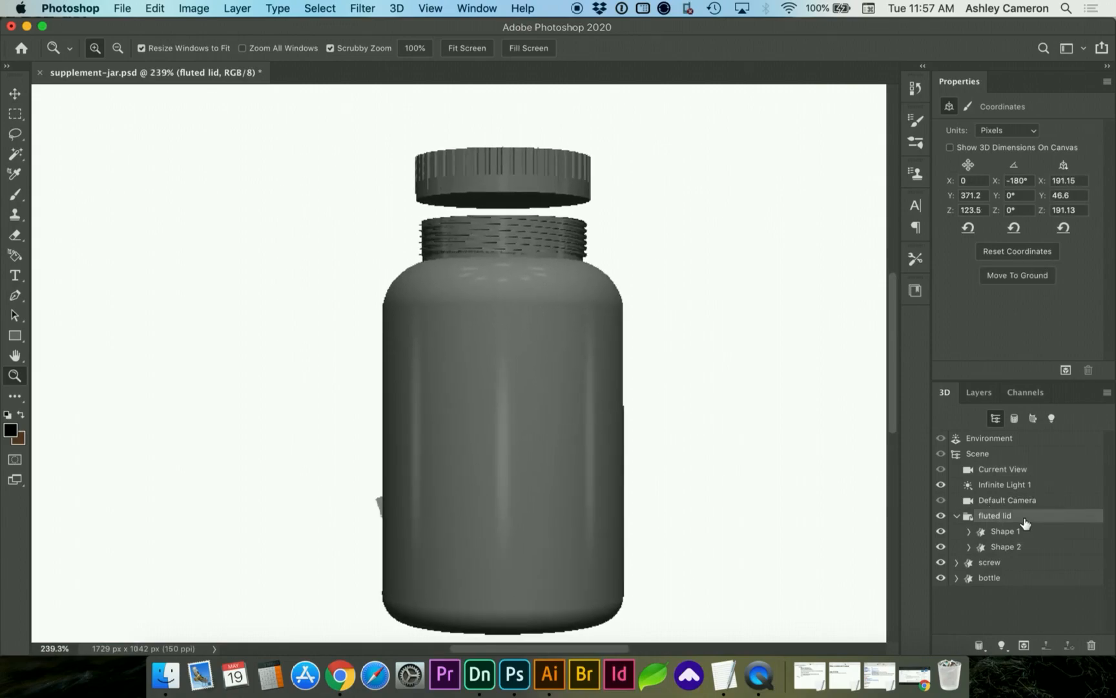
key(v)
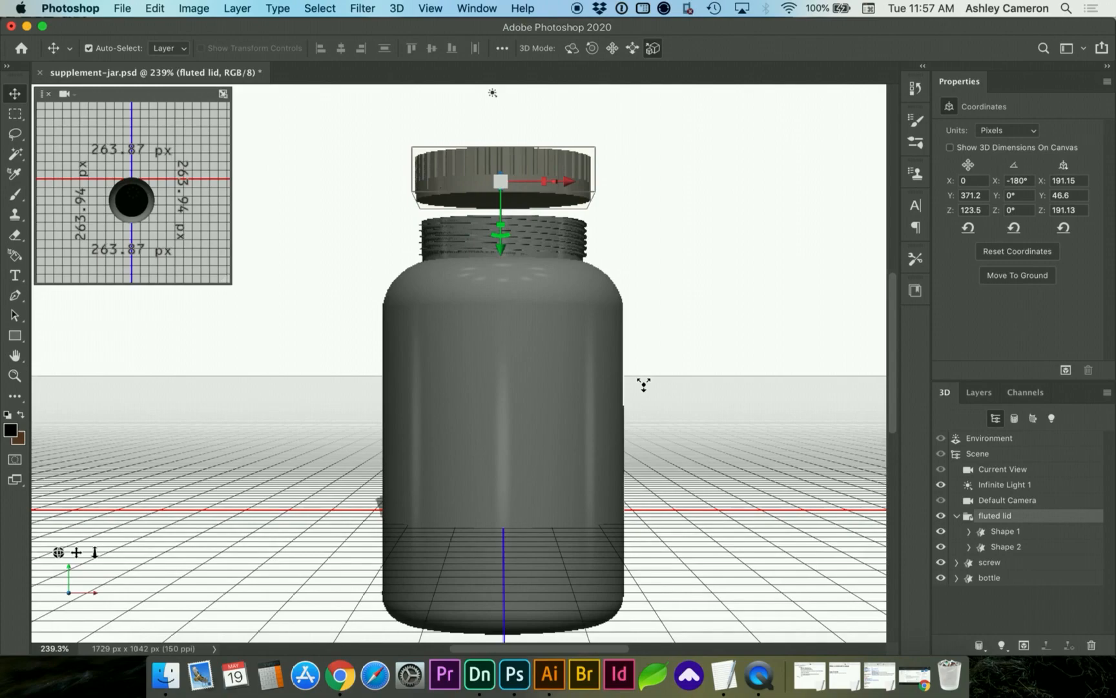
click(989, 562)
drag(500, 172, 500, 170)
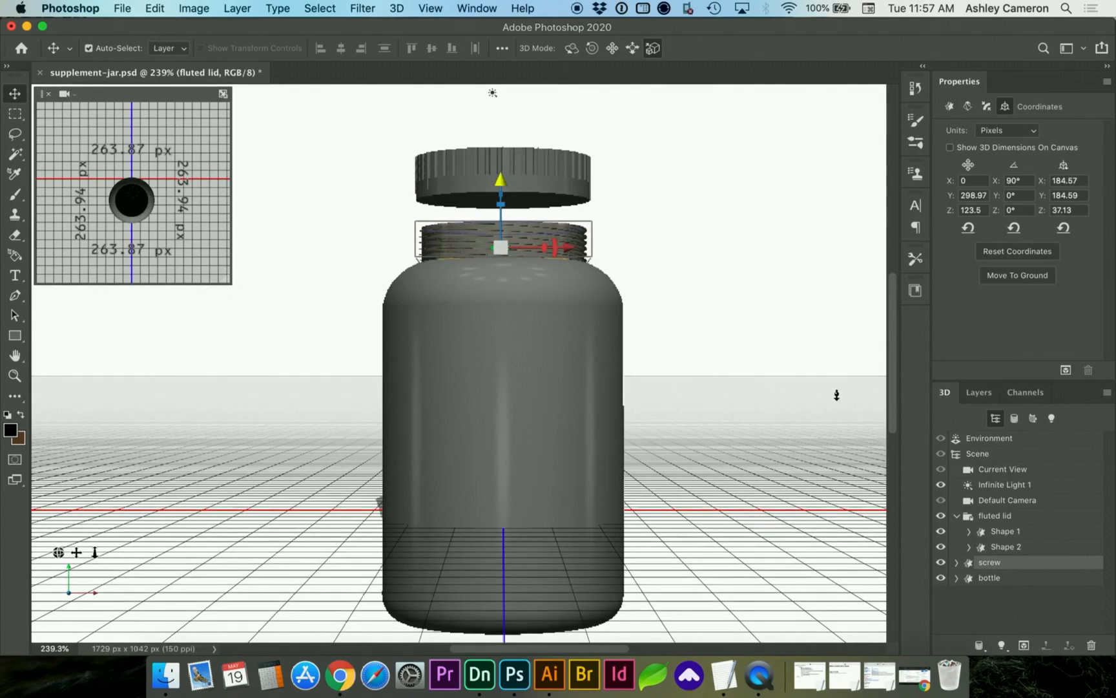
Try to move Shape 1 and Shape 2 together down along the Y axis, and undo the move.
click(1001, 531)
shift+click(1005, 546)
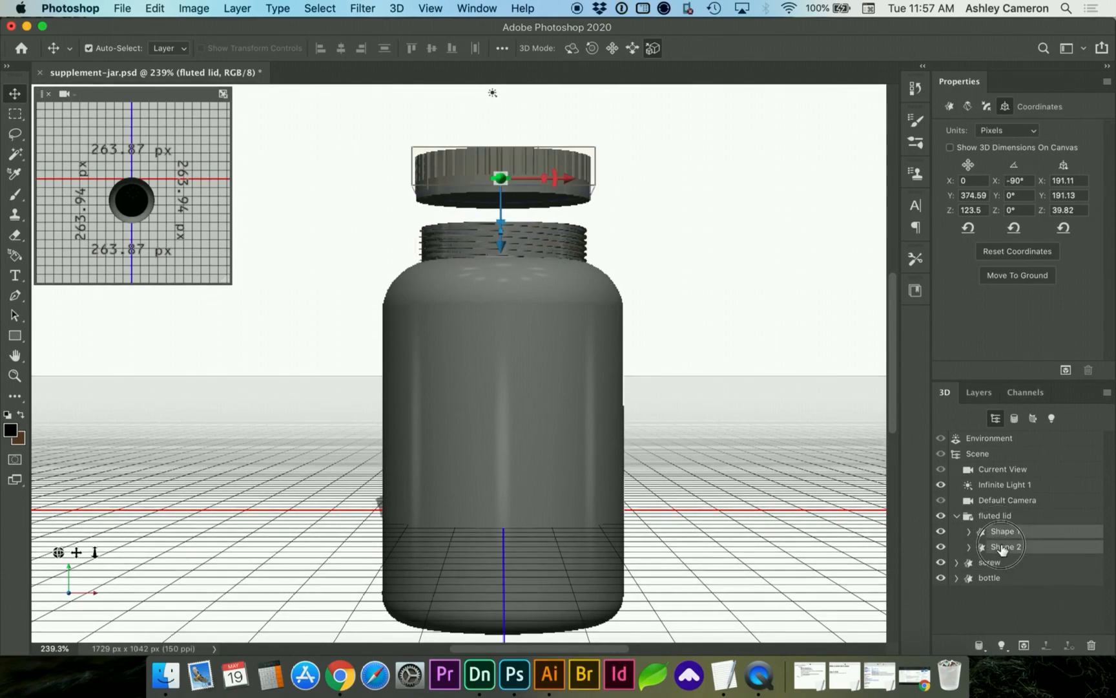
drag(500, 111, 498, 149)
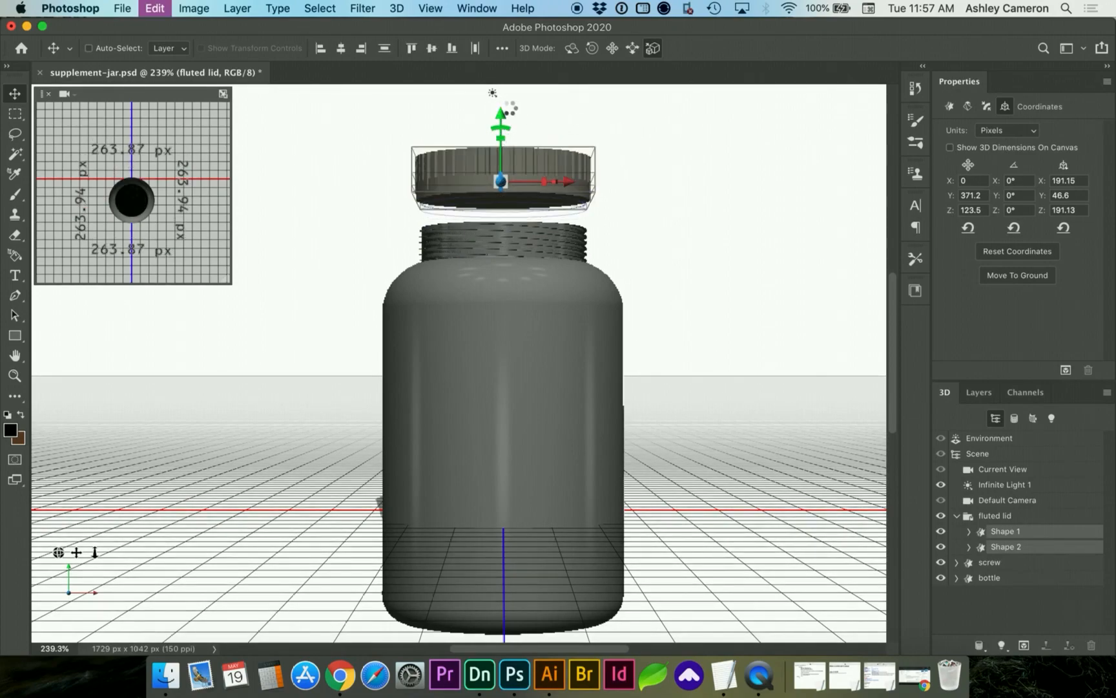
Lower the fluted lid group over the screw thread to a Y position of about 311 px.
click(1049, 547)
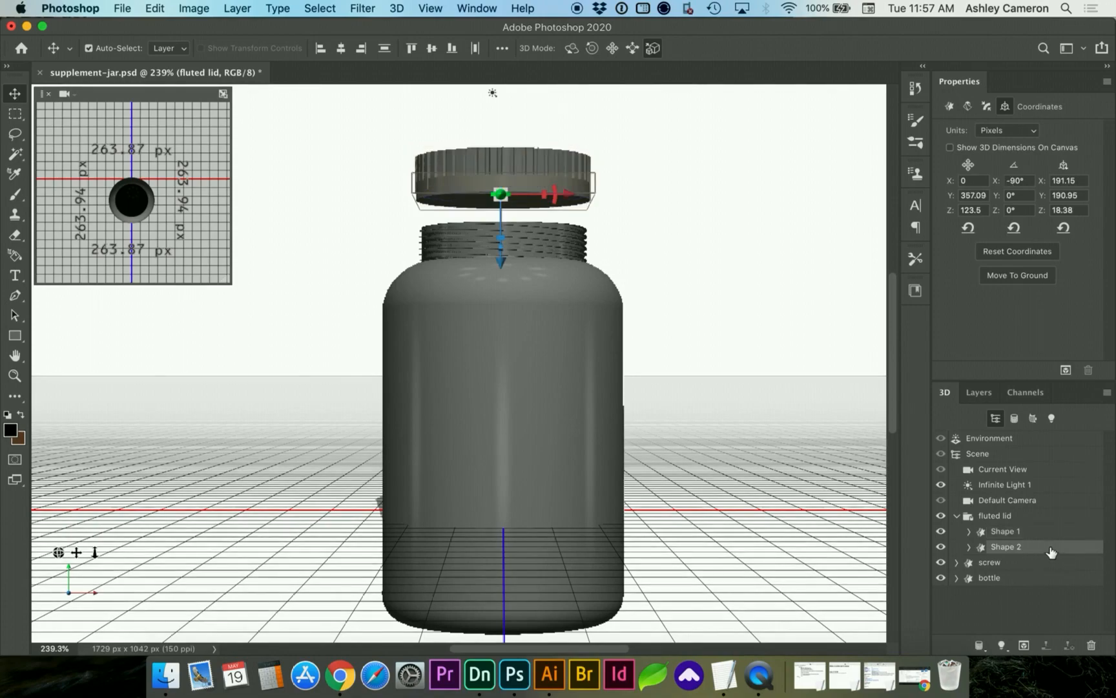
click(1024, 516)
drag(499, 244, 497, 282)
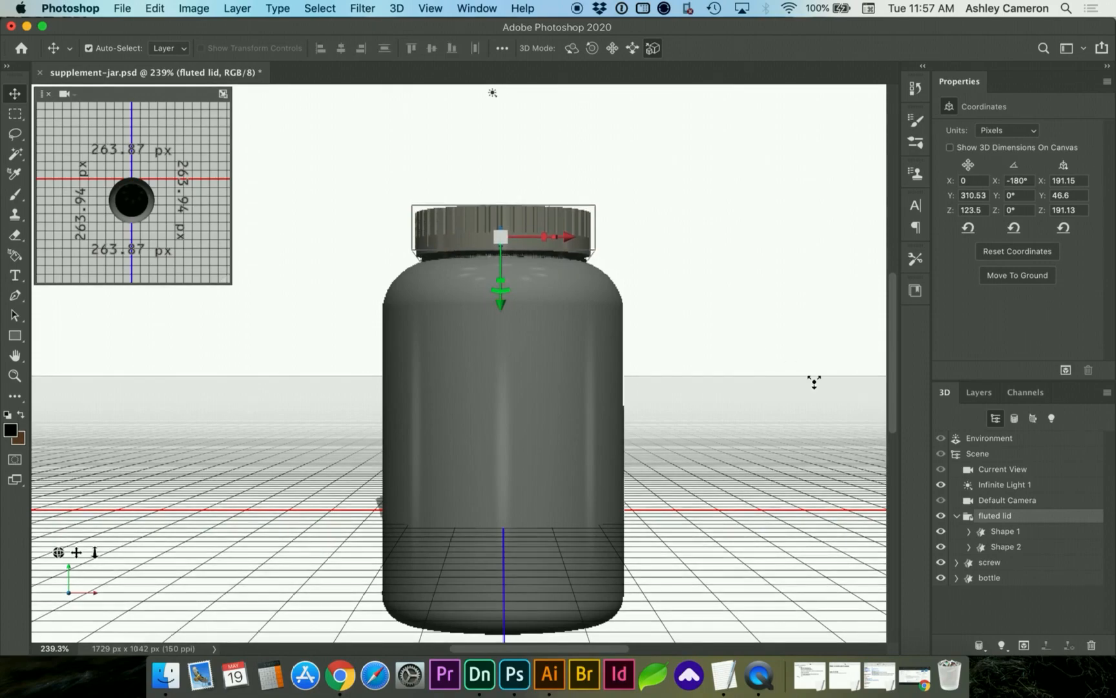
Examine the Current View and Default Camera settings and coordinates of the 3D scene with the whole jar in view.
click(988, 469)
click(990, 502)
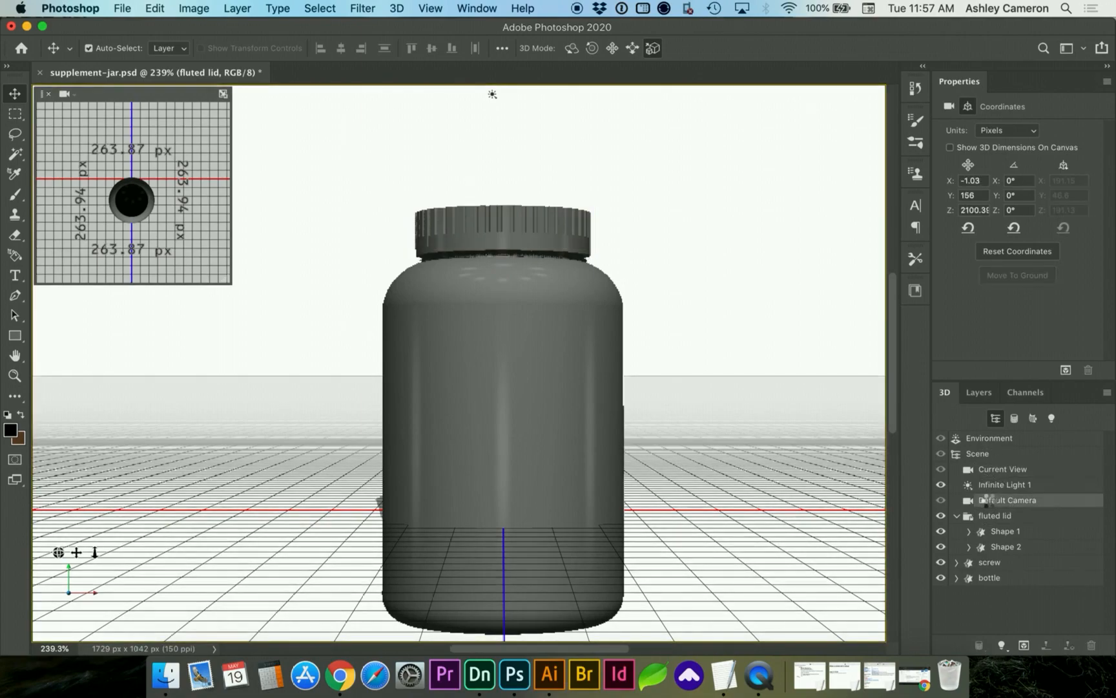
click(990, 502)
click(976, 397)
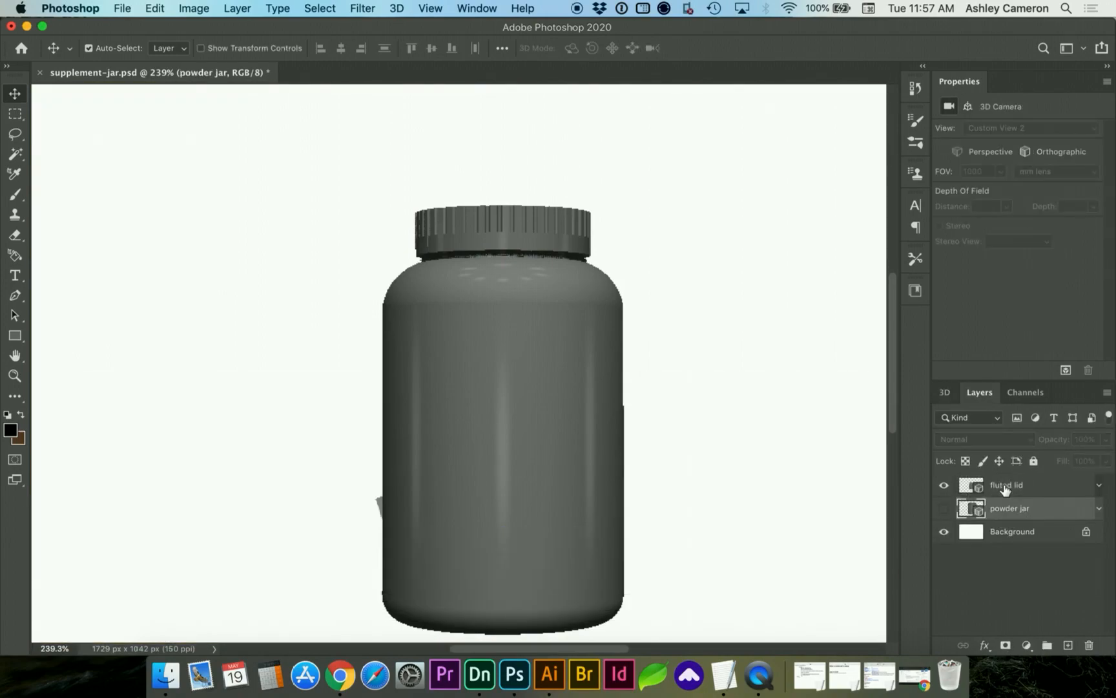
click(1002, 485)
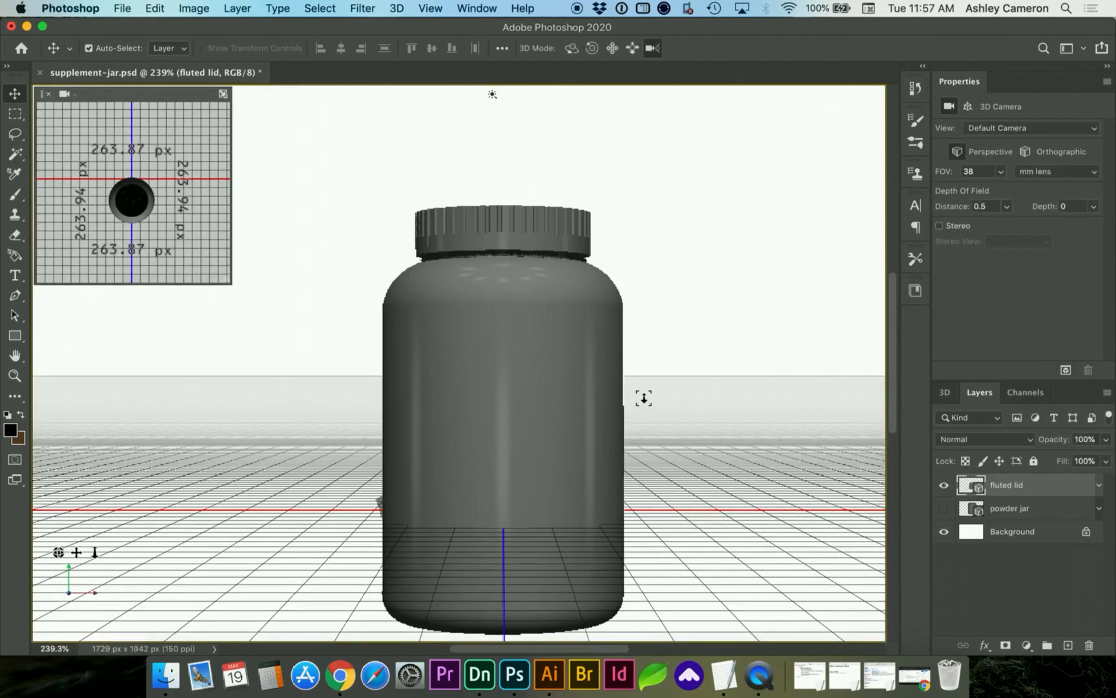
key(super+minus)
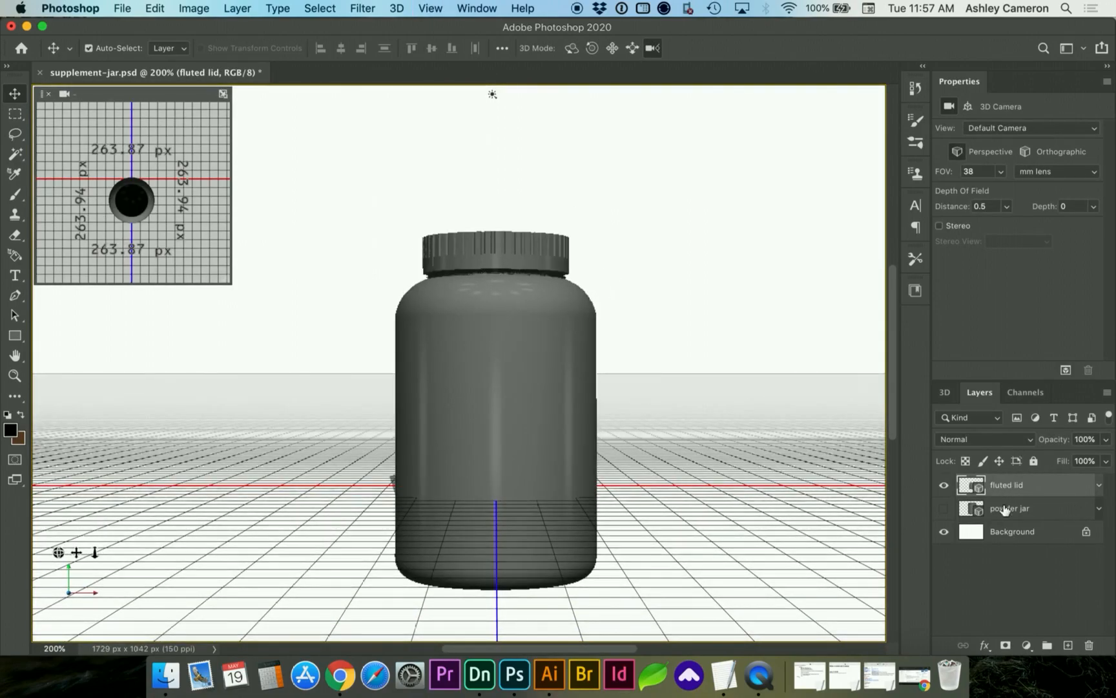
click(945, 392)
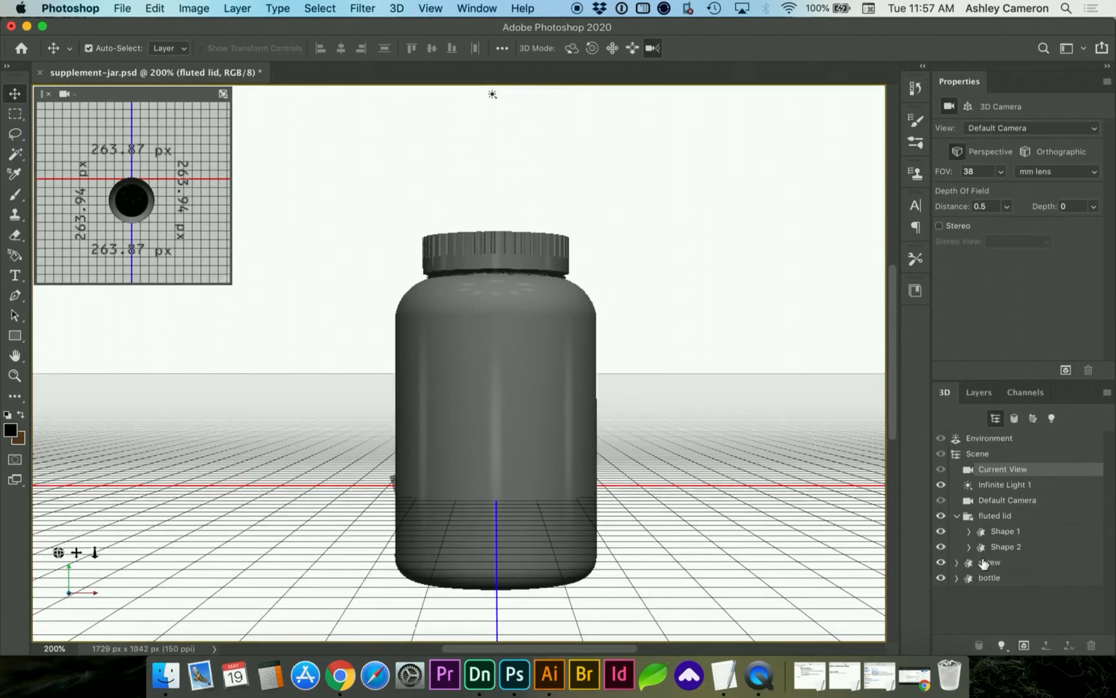
click(997, 502)
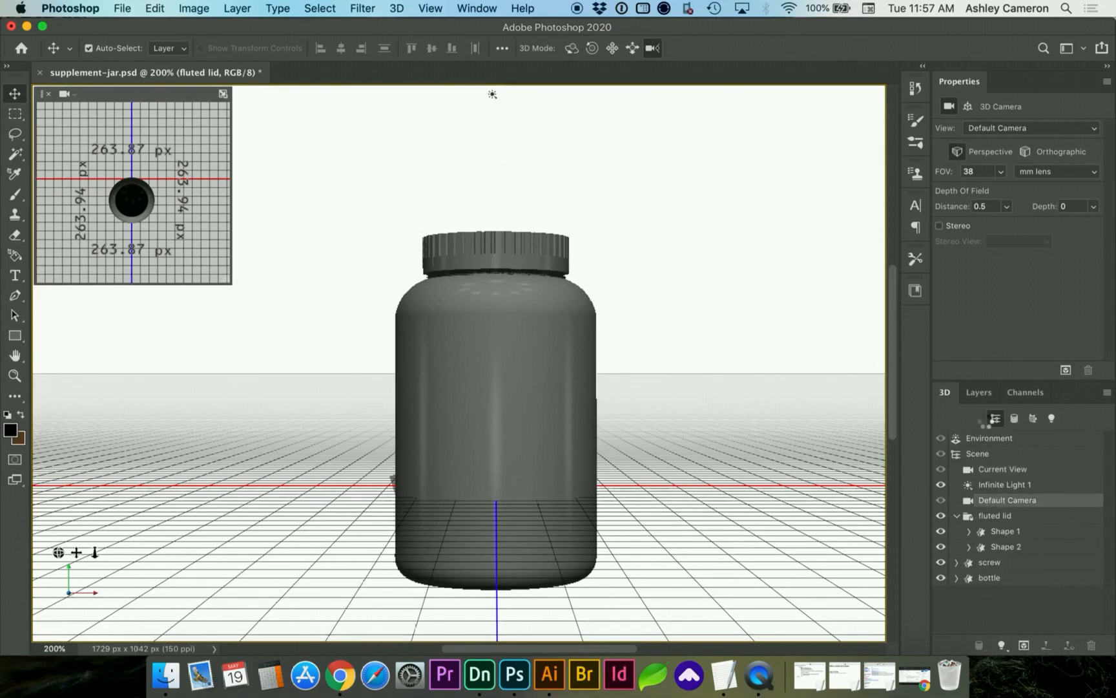
click(978, 392)
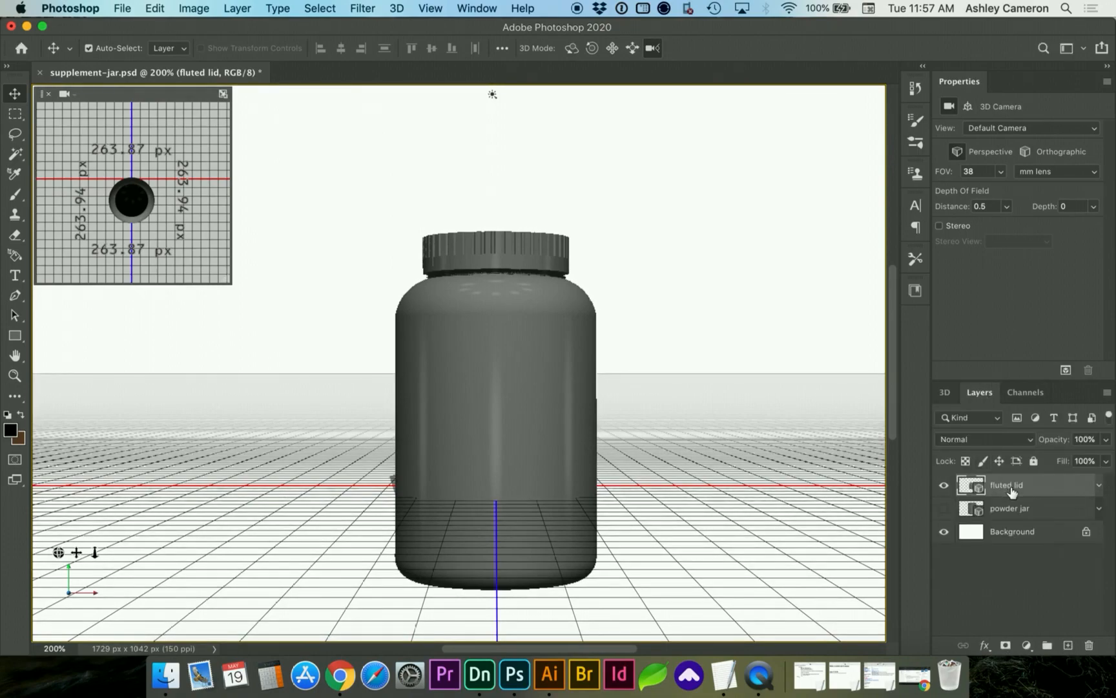
click(967, 109)
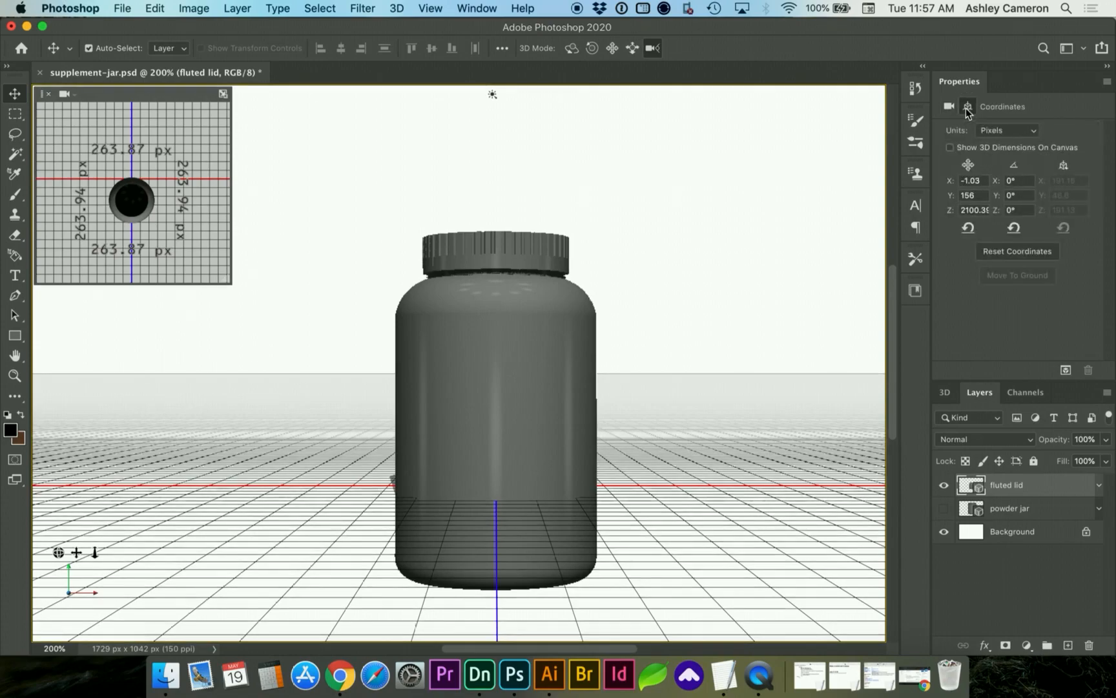
click(999, 252)
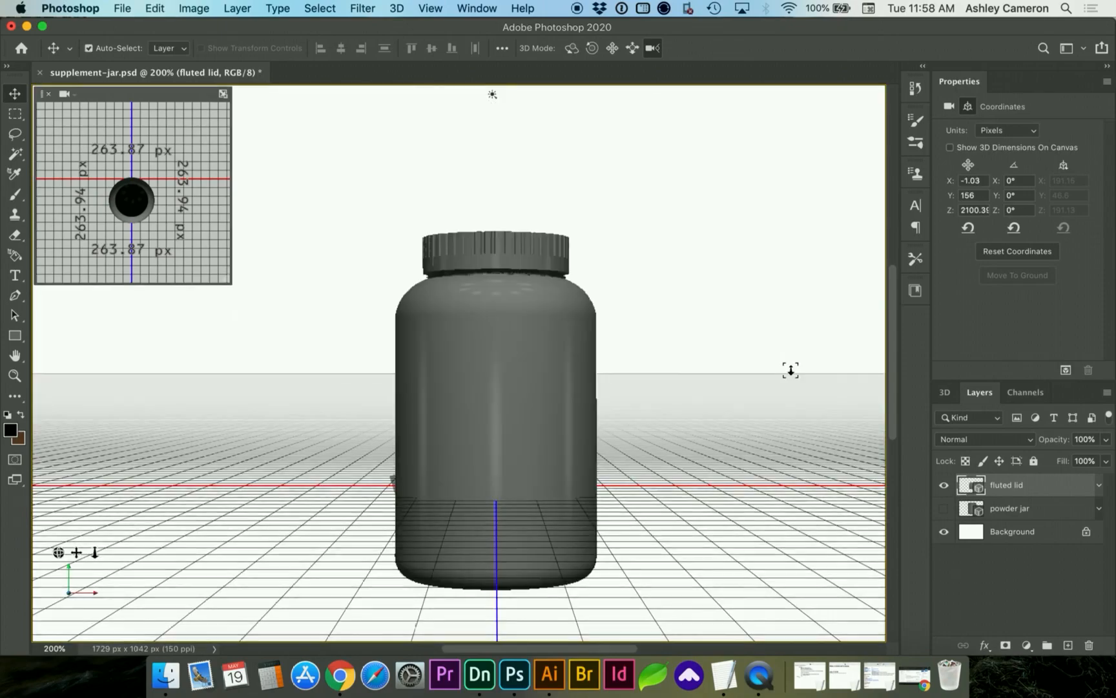
Select the bottle mesh in the scene and rename the merged "fluted lid" layer as bottle.
click(518, 295)
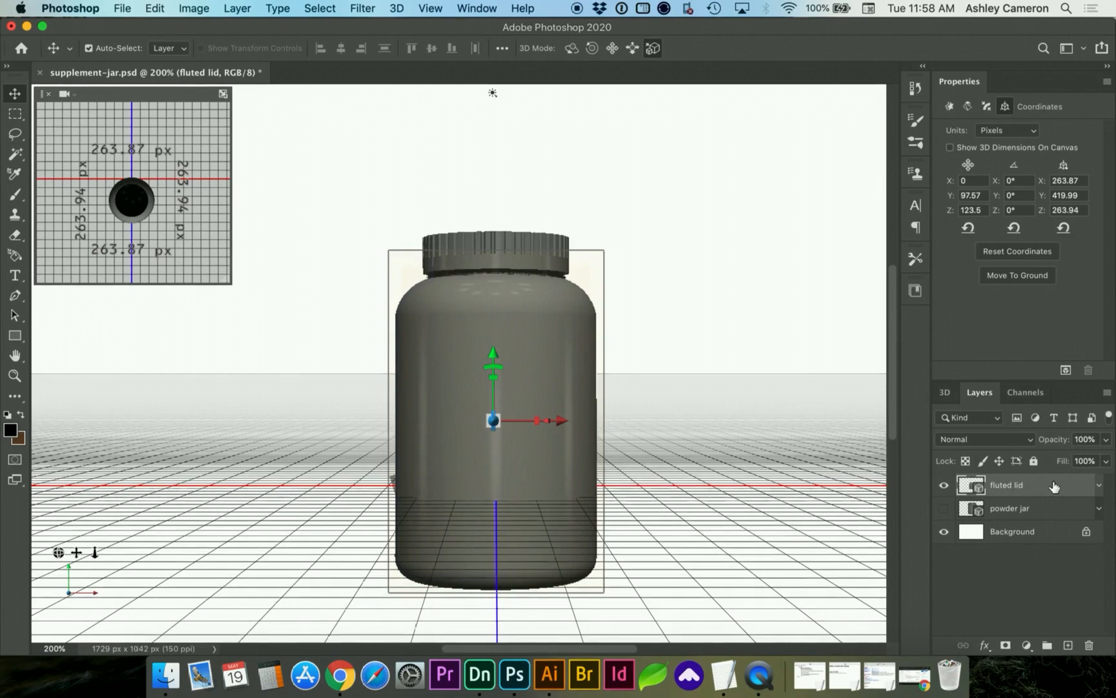
double_click(1006, 484)
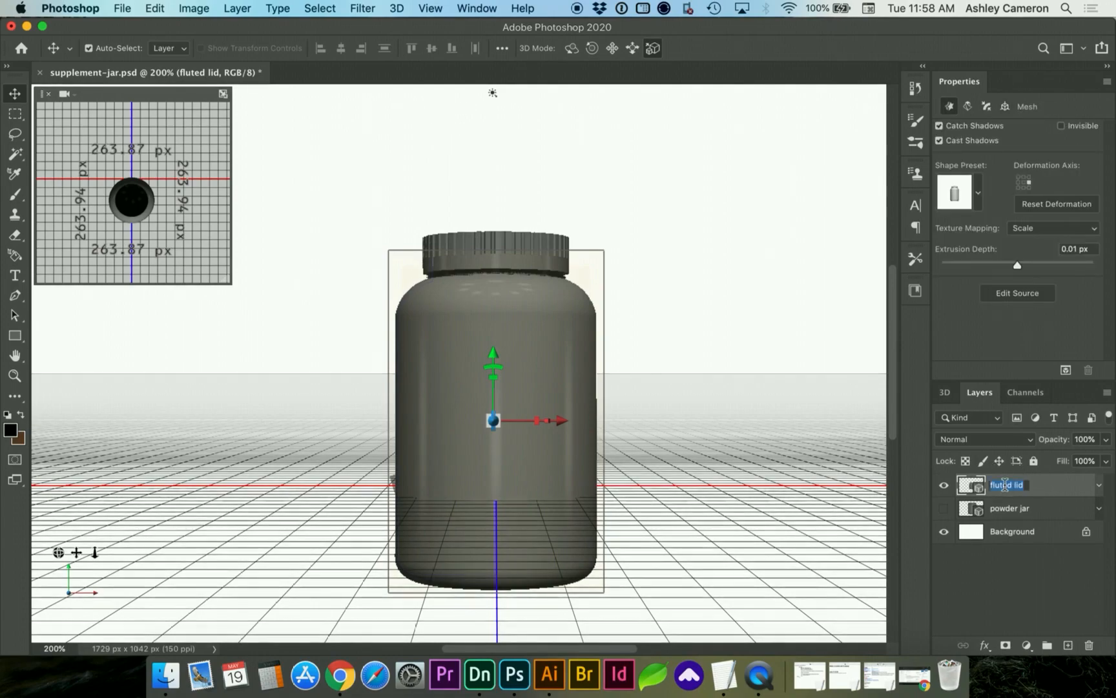
text(bottle)
key(Return)
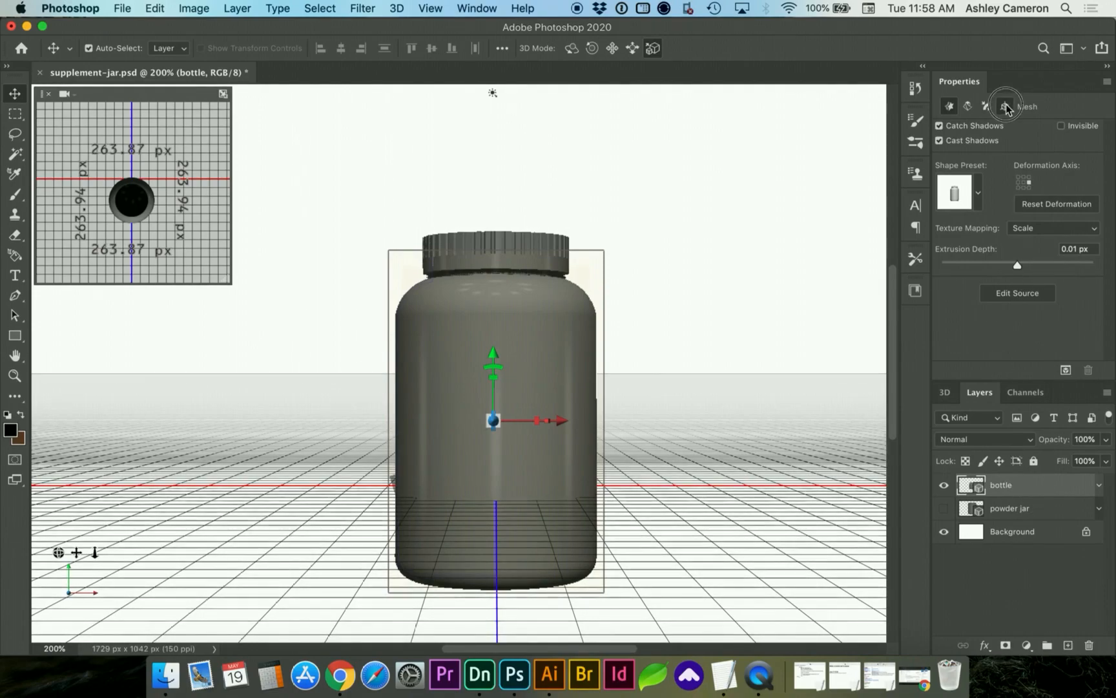
Move the bottle mesh to the ground plane and toggle the bottle layer's visibility off and on.
click(1005, 107)
click(1017, 275)
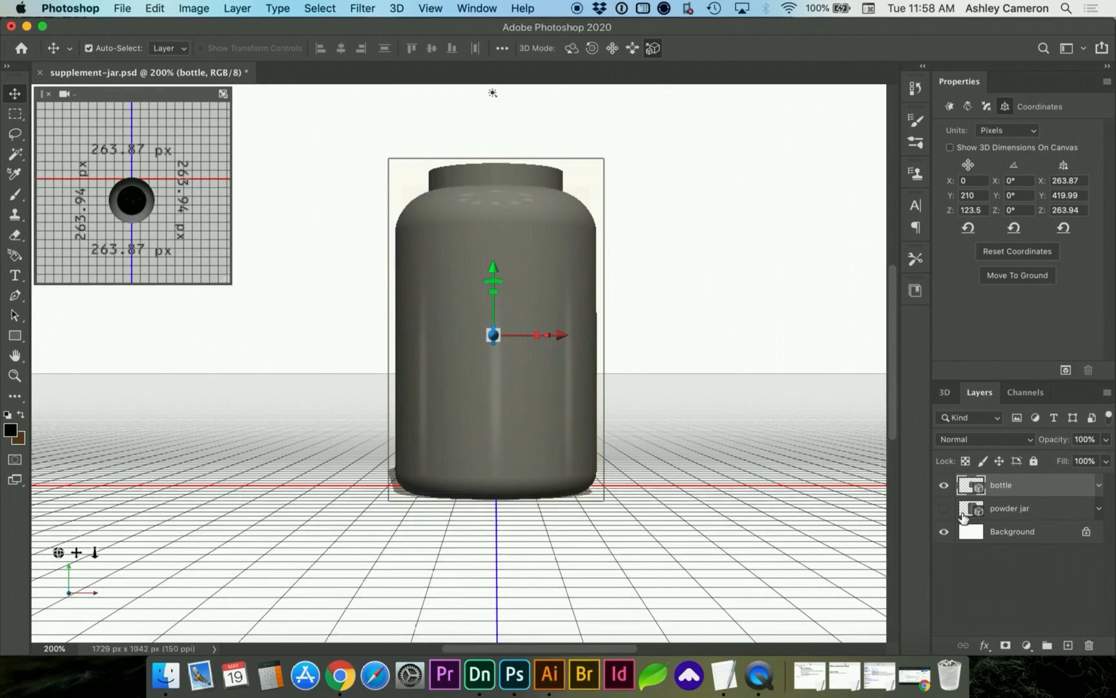
click(943, 486)
click(944, 486)
double_click(1021, 490)
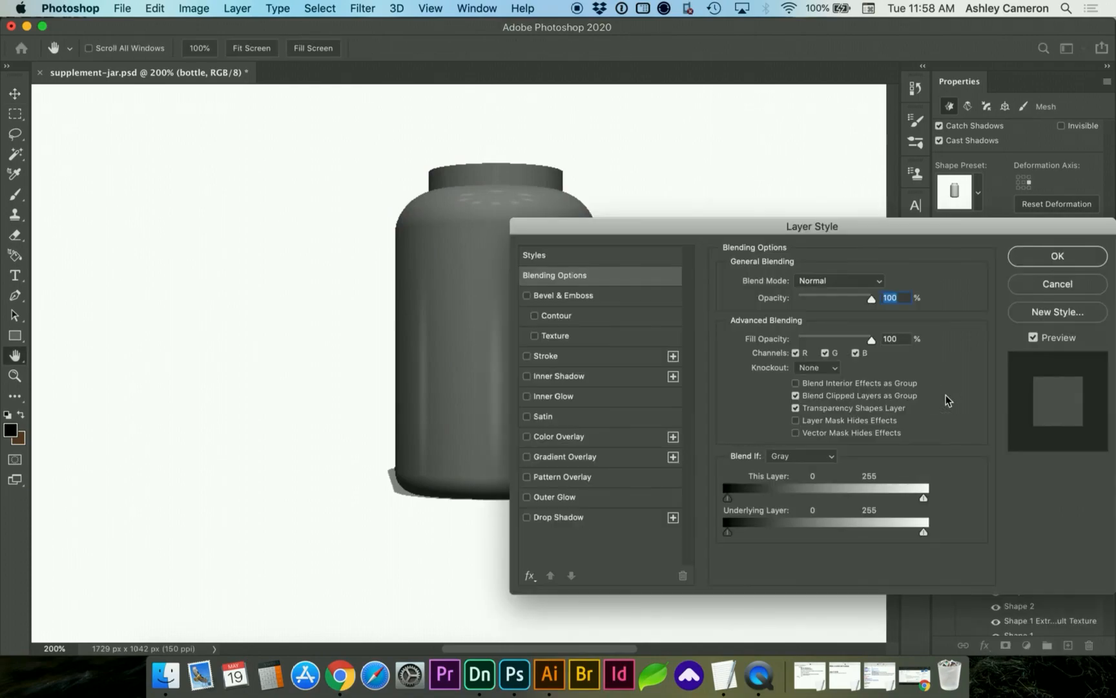
click(1058, 284)
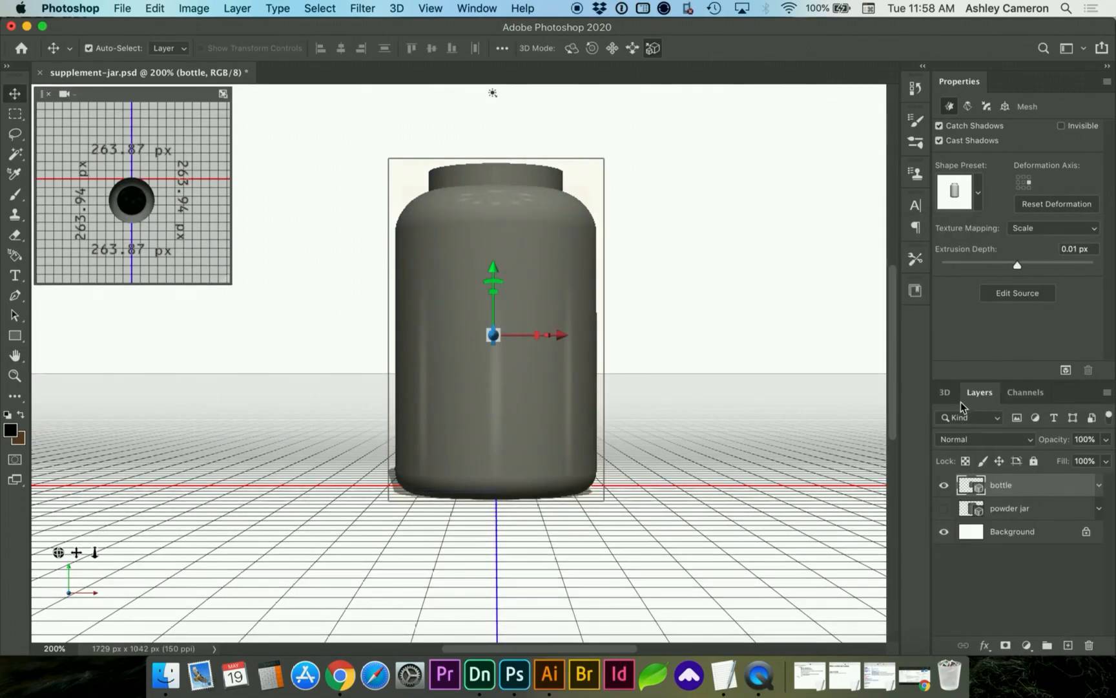
Raise the fluted lid group along the Y axis onto the bottle neck, to a Y position of about 422 px.
click(945, 392)
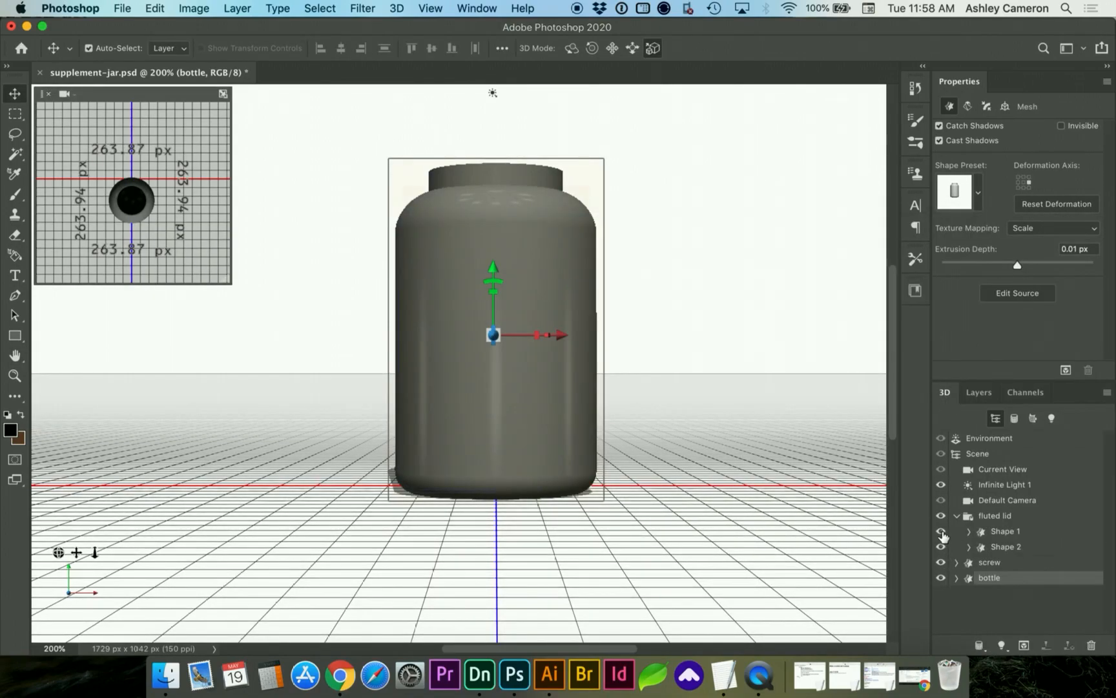
click(992, 518)
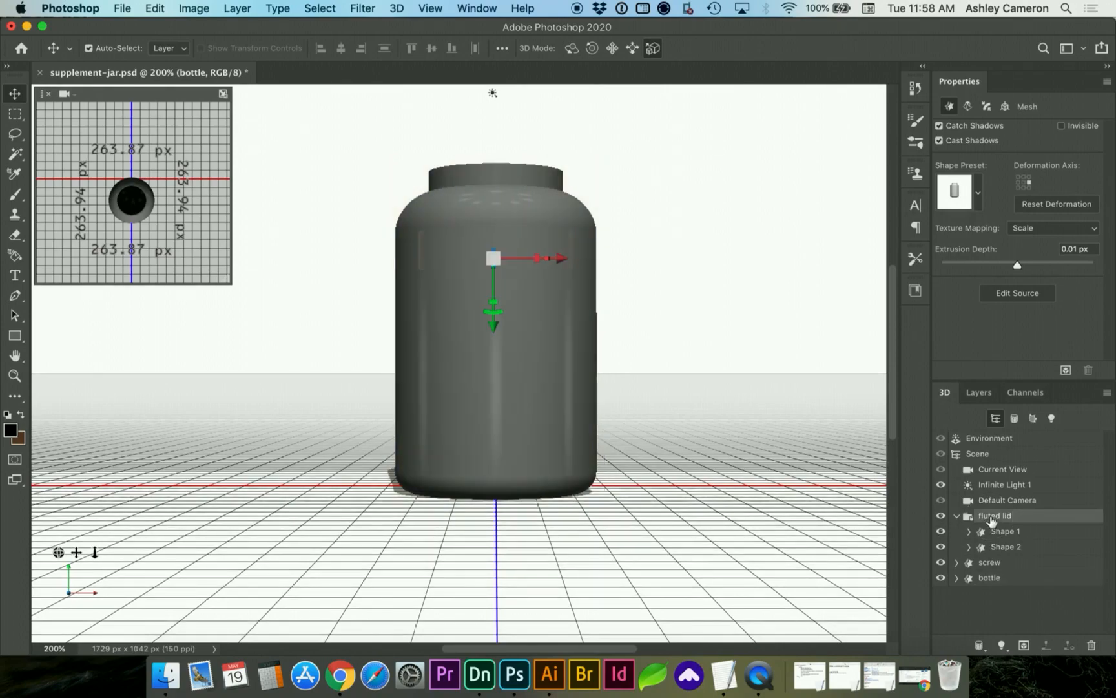
scroll(623, 342, up, 5)
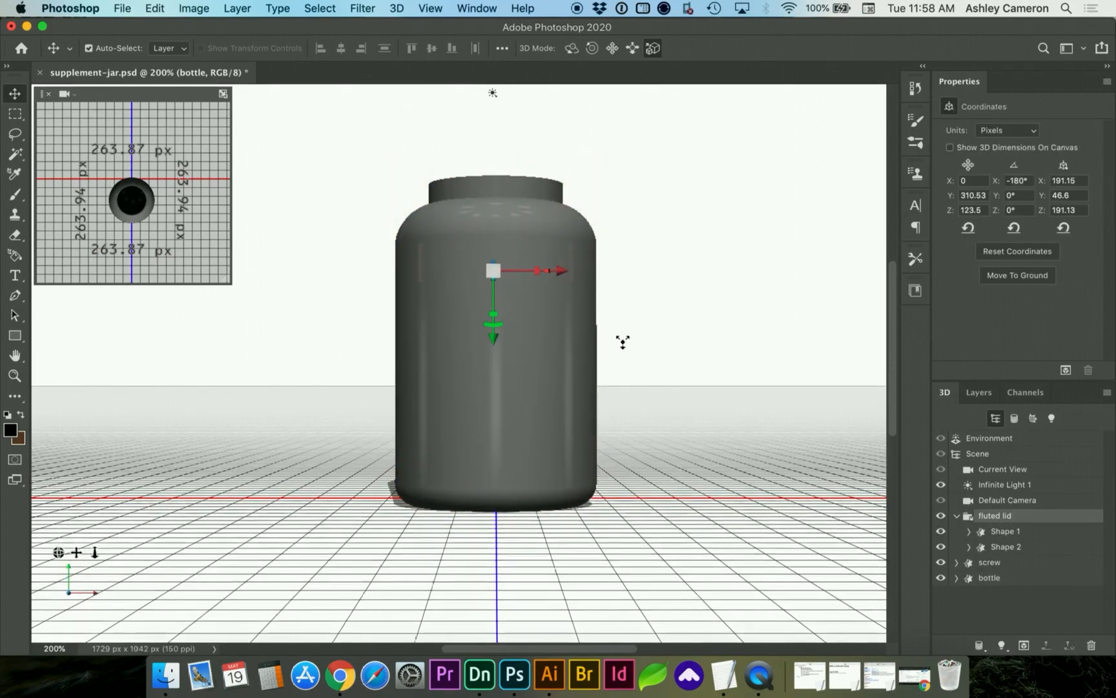
scroll(622, 341, up, 3)
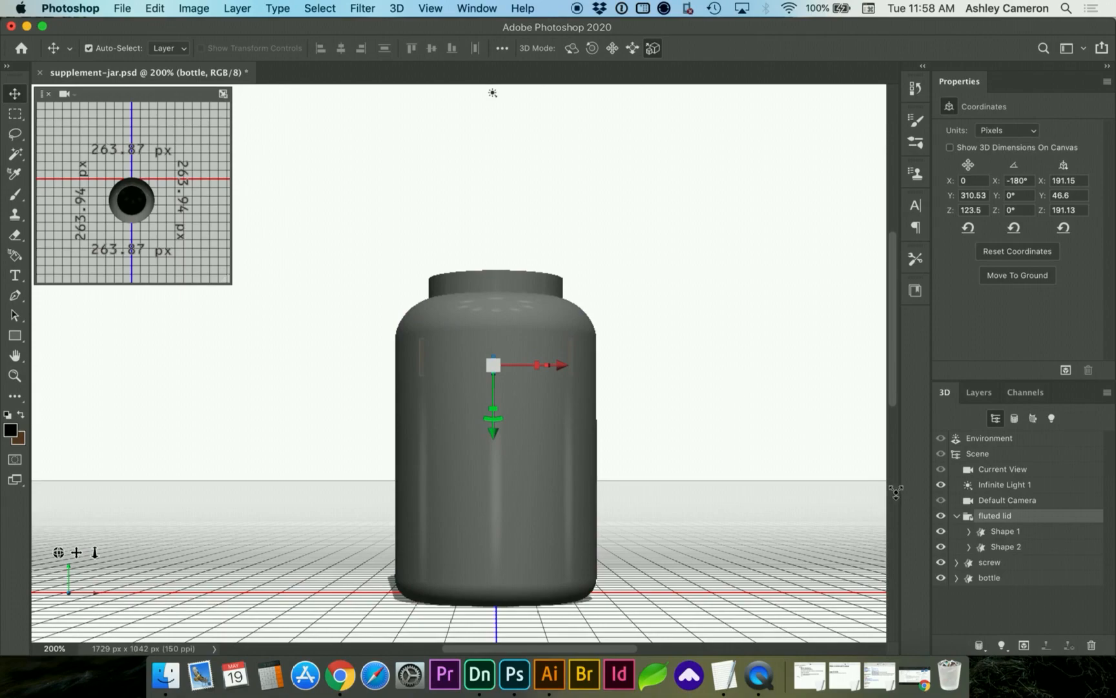
click(1001, 533)
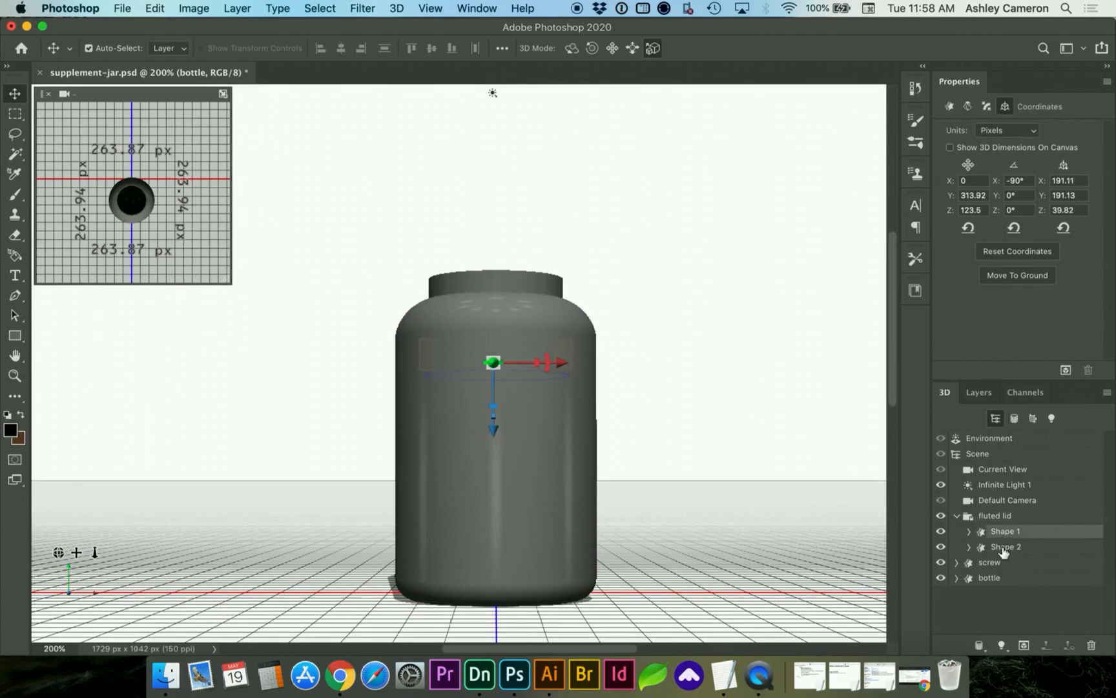
click(1000, 520)
click(1007, 534)
shift+click(1009, 549)
click(996, 518)
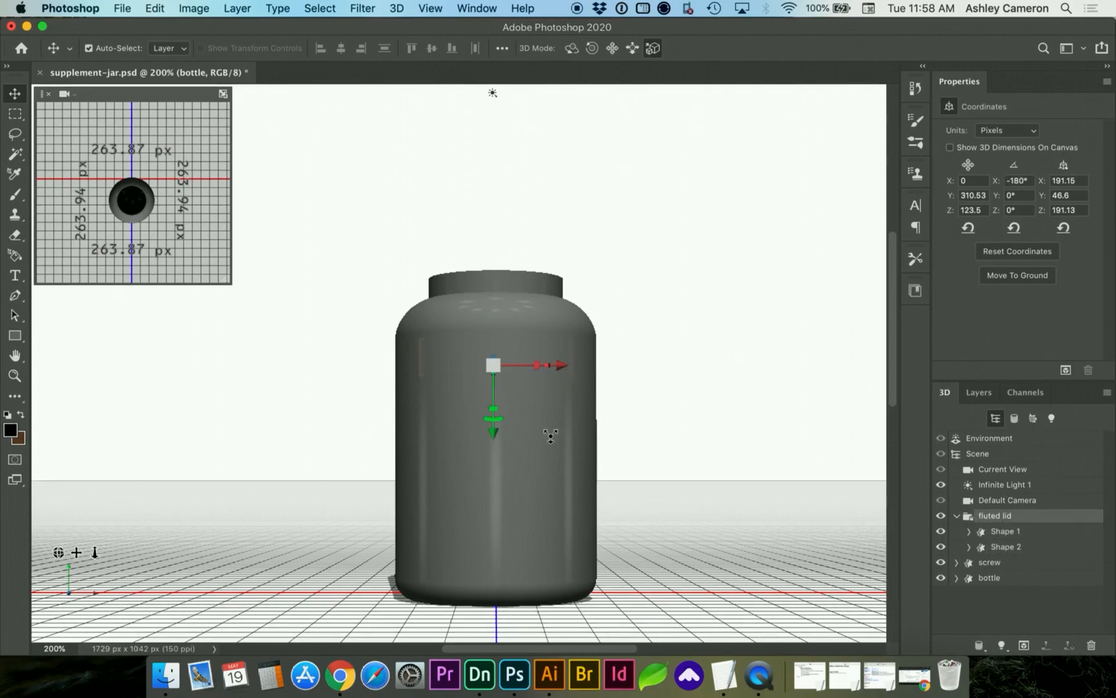
drag(490, 432, 489, 382)
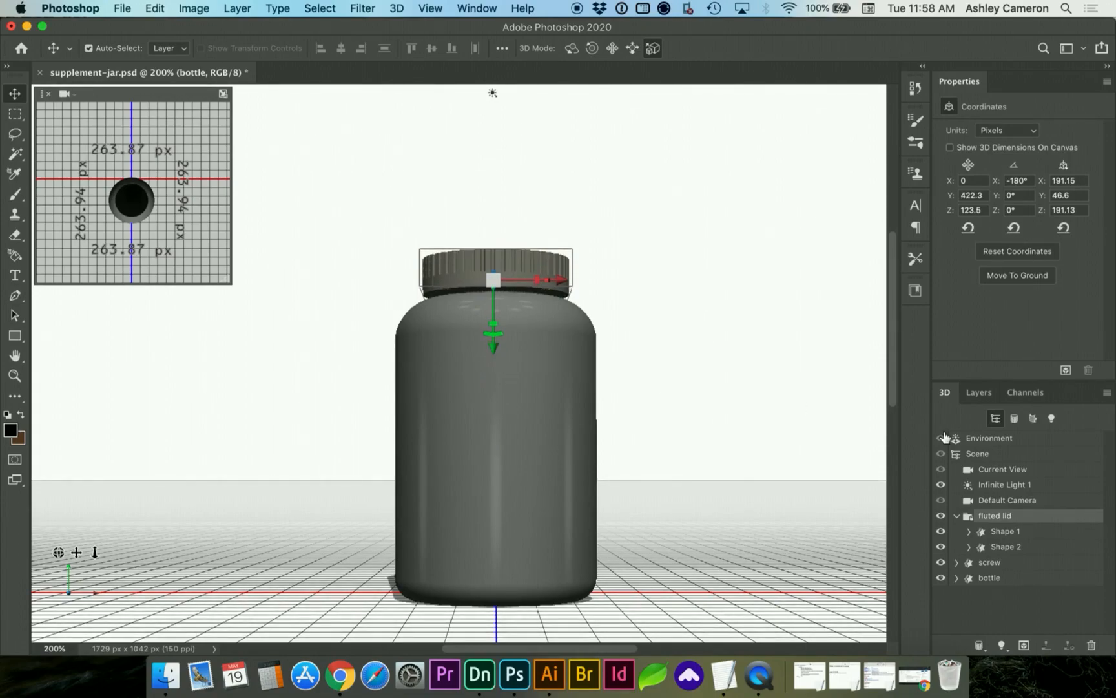
Orbit the 3D camera slightly to examine the lid on the jar, and select the bottle mesh in the scene.
click(980, 393)
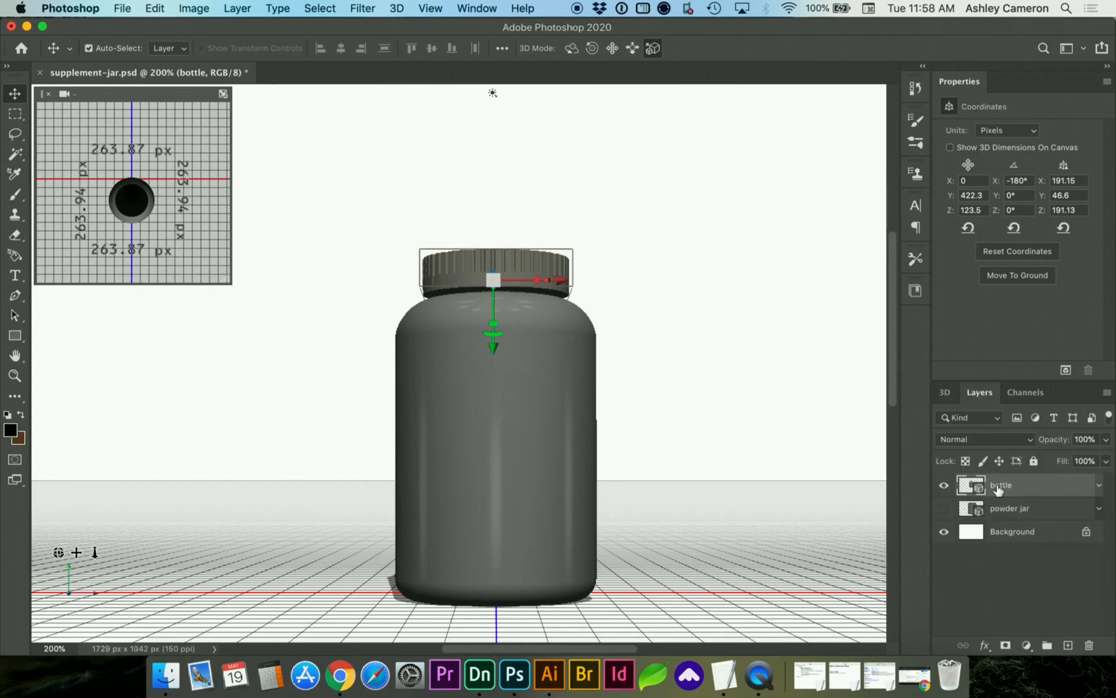
mouse_move(998, 489)
mouse_down()
mouse_move(997, 510)
mouse_move(1002, 492)
mouse_up()
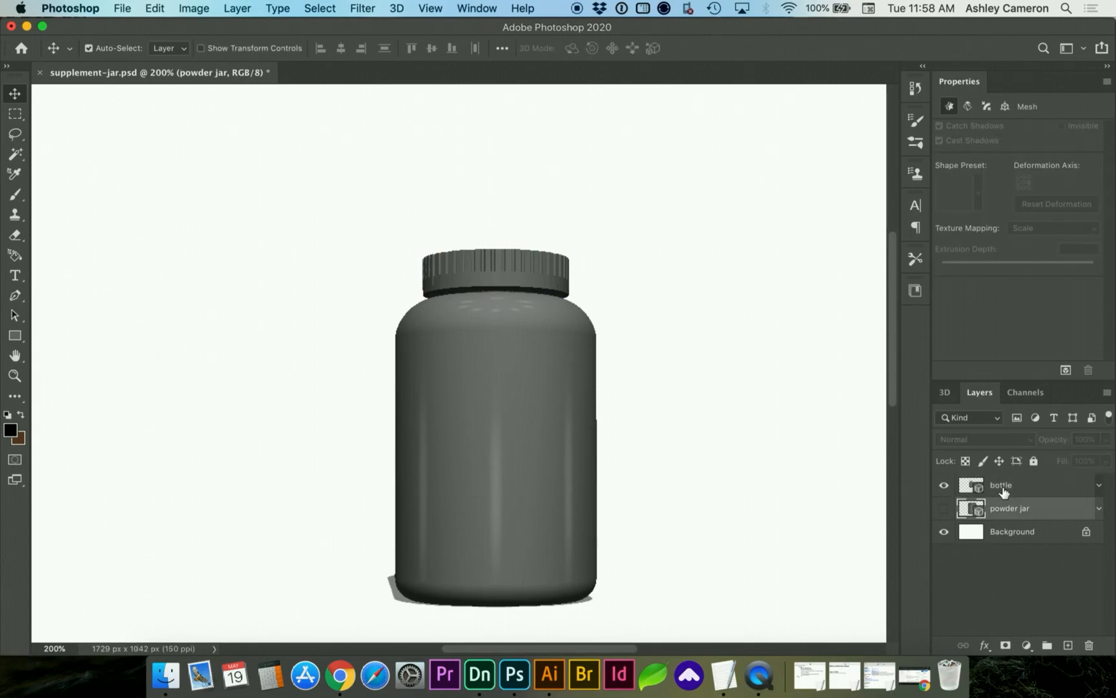
click(1001, 491)
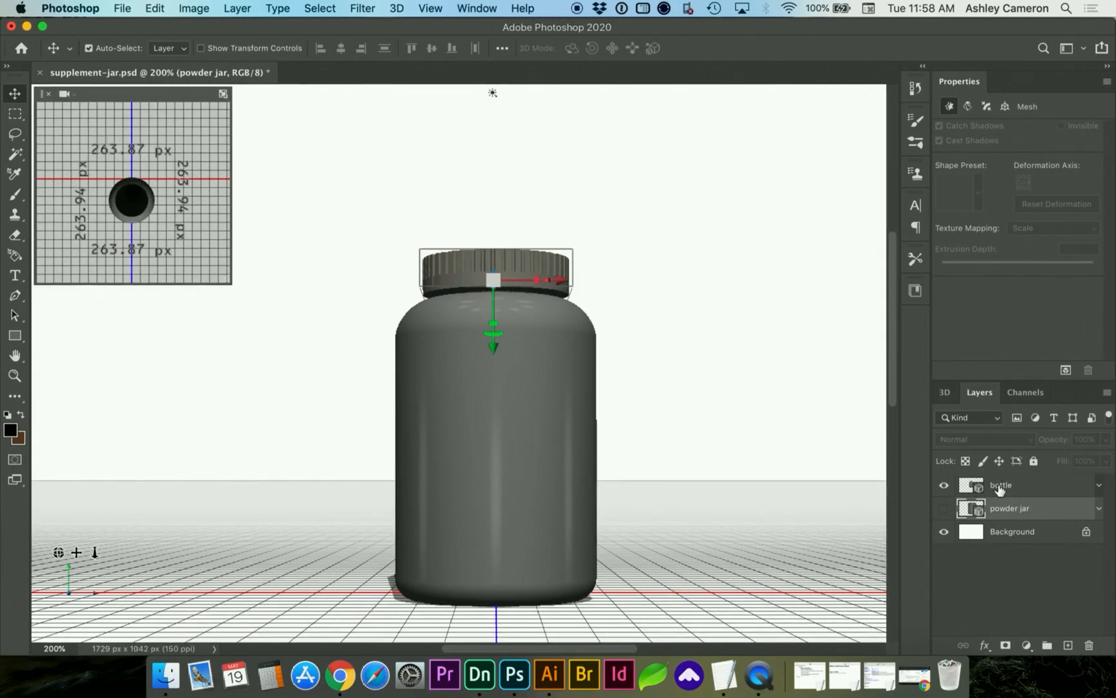
mouse_move(60, 563)
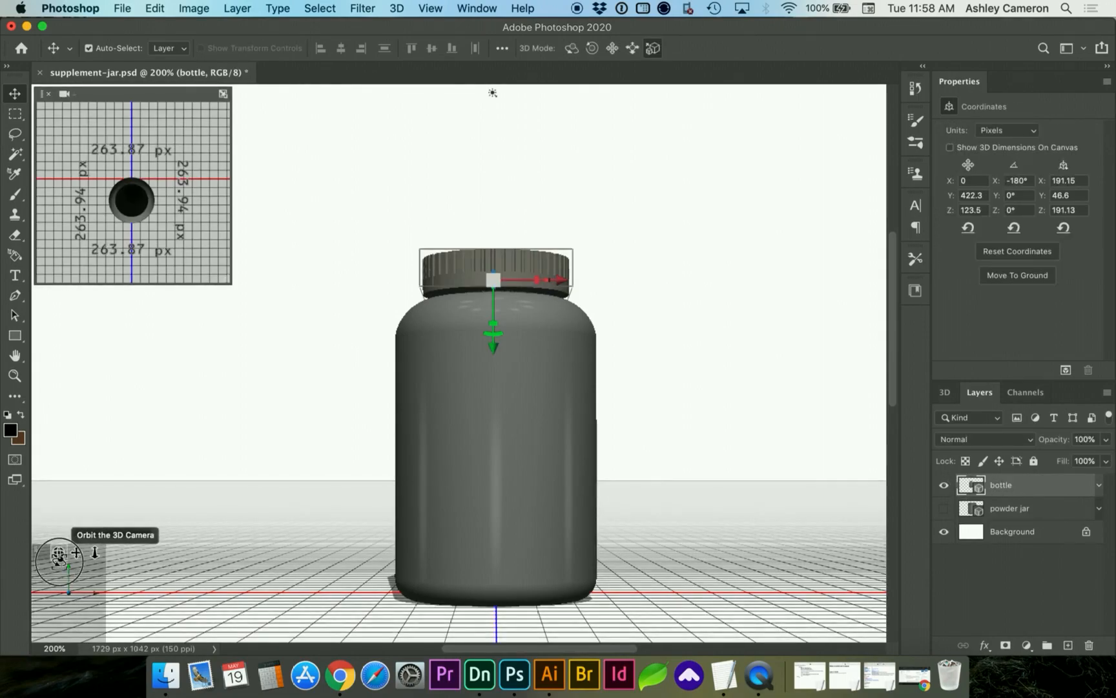
drag(67, 596, 61, 555)
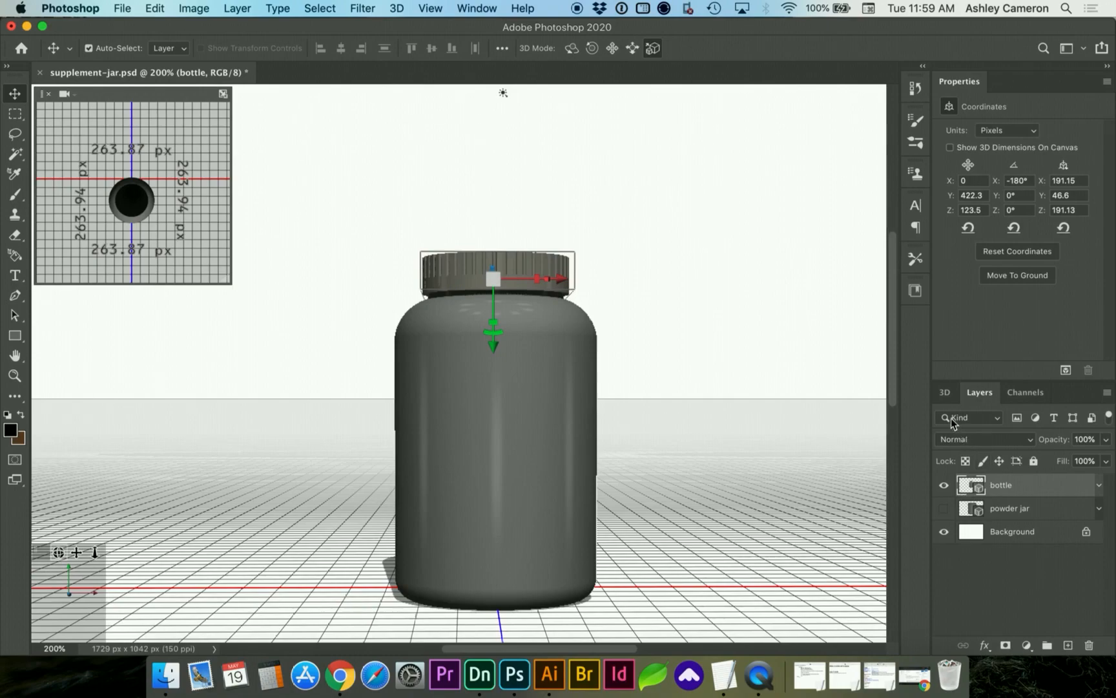
click(945, 394)
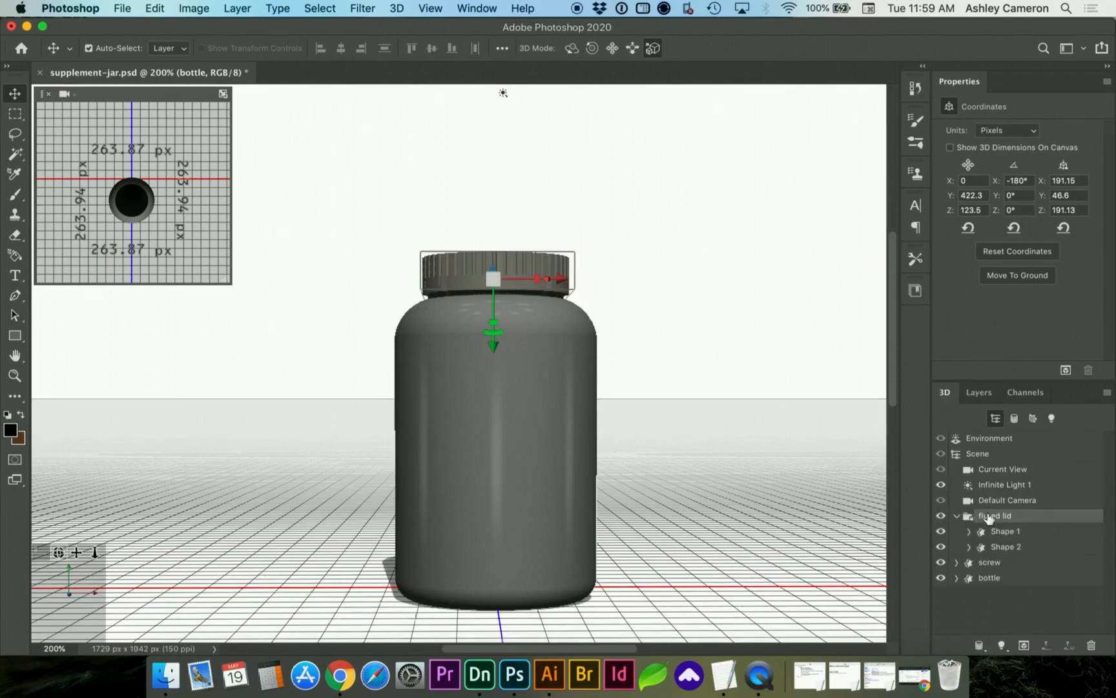
click(989, 578)
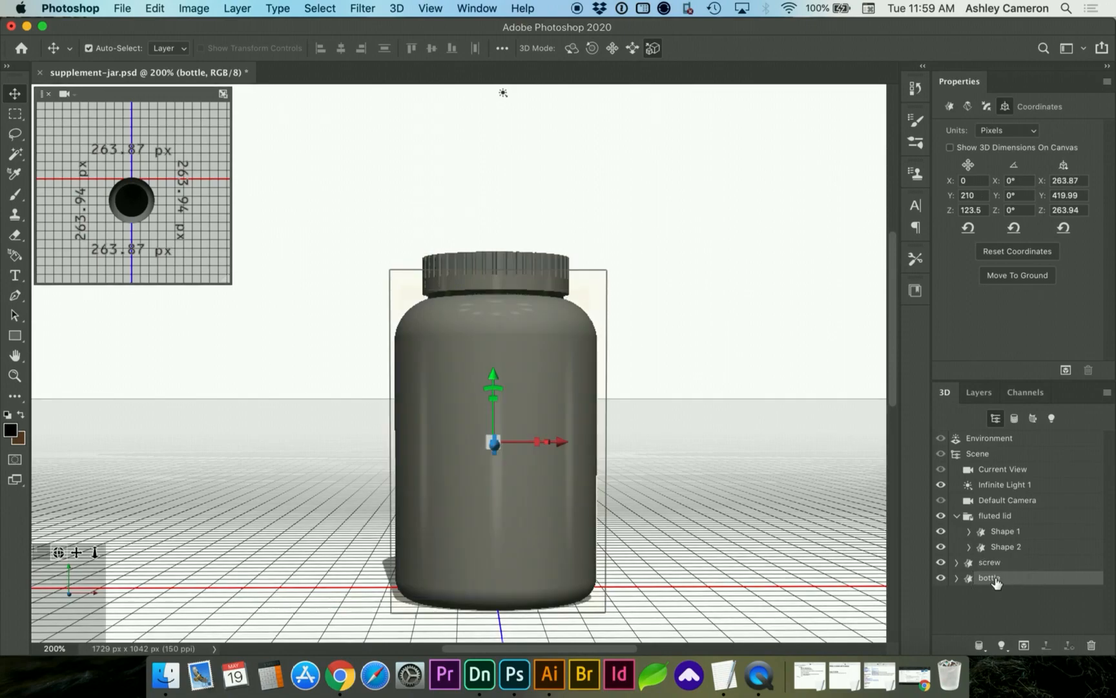
Export the bottle 3D layer in Wavefront|OBJ format with original texture formats, saving it as supplement-jar2.obj in the Photoshop folder.
click(985, 396)
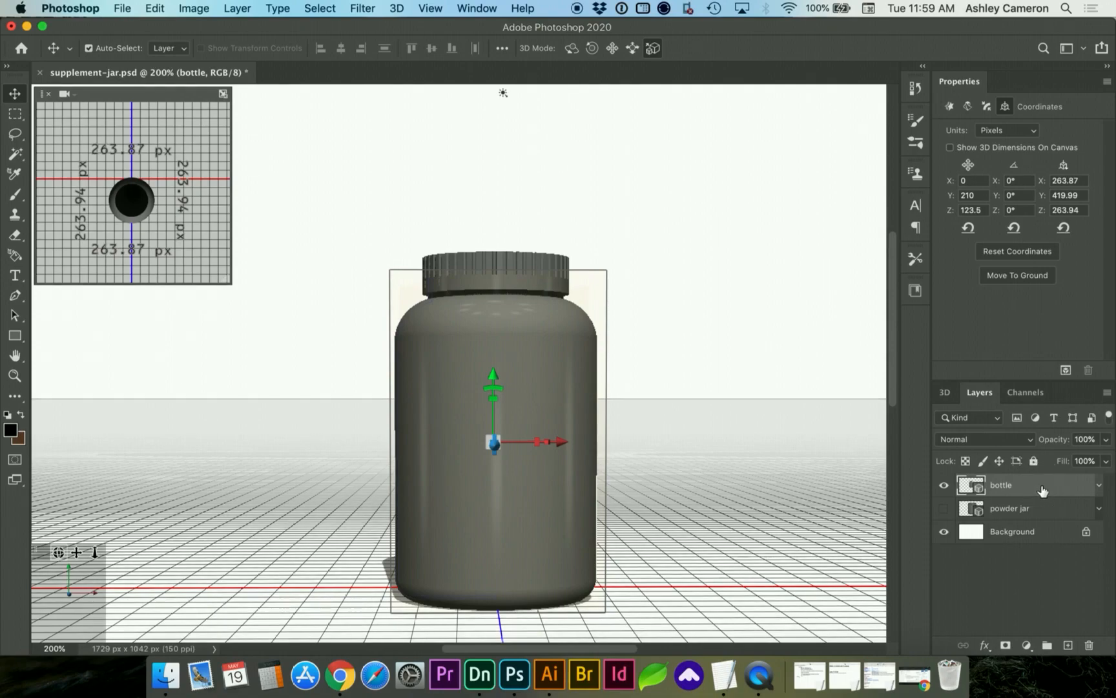
click(397, 8)
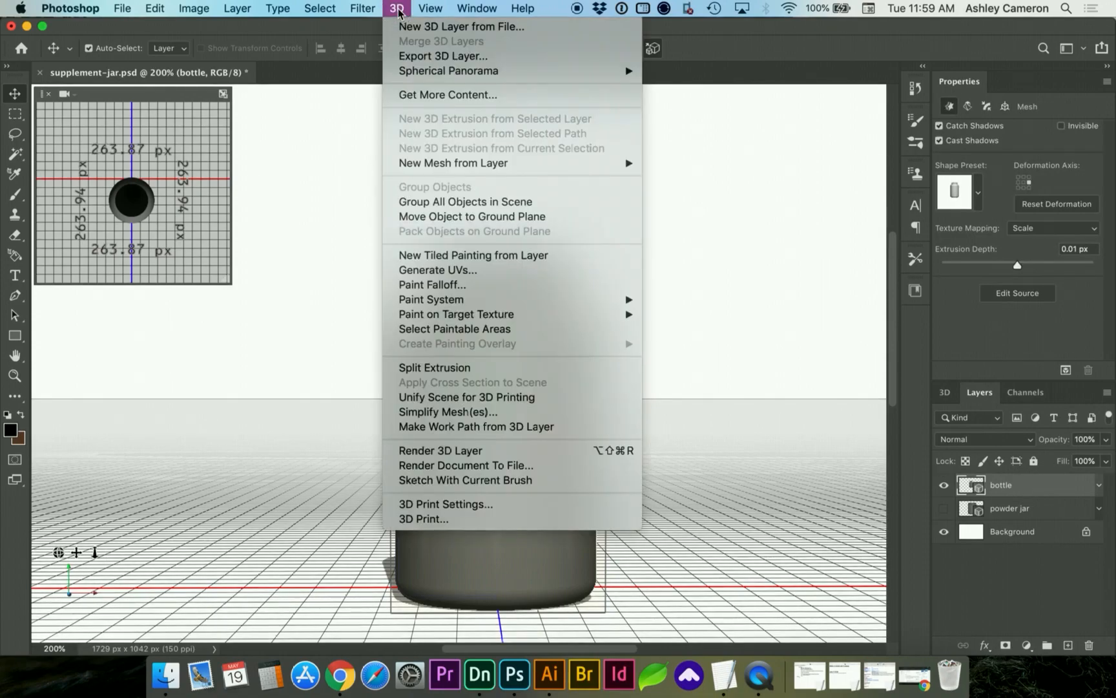
click(414, 57)
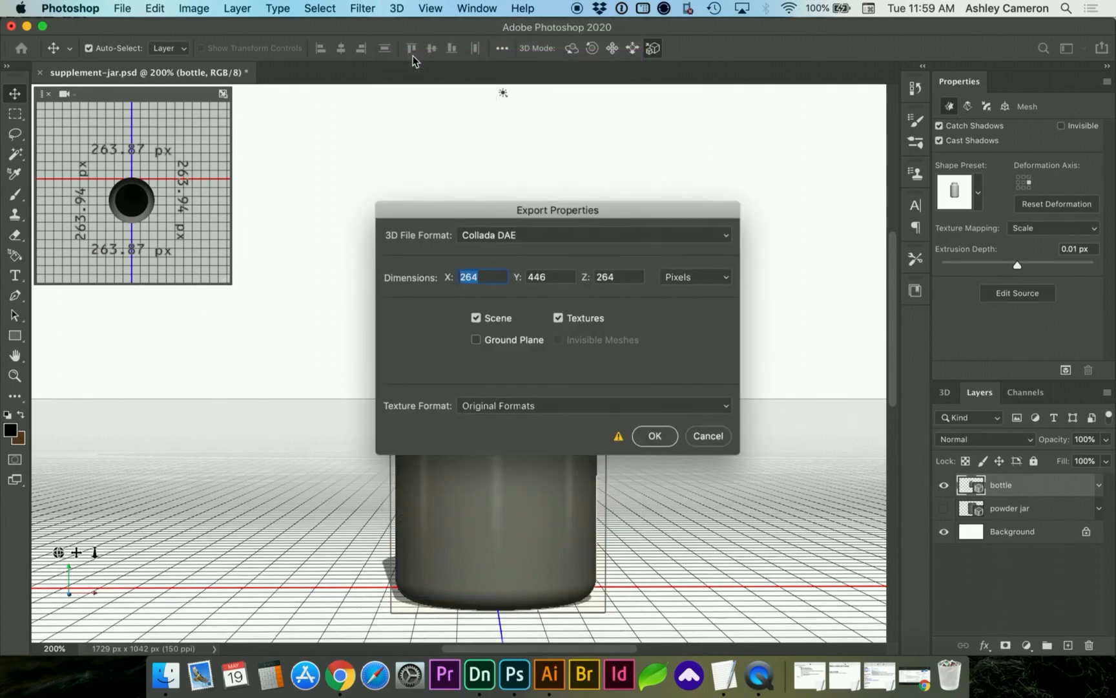
click(507, 234)
click(504, 286)
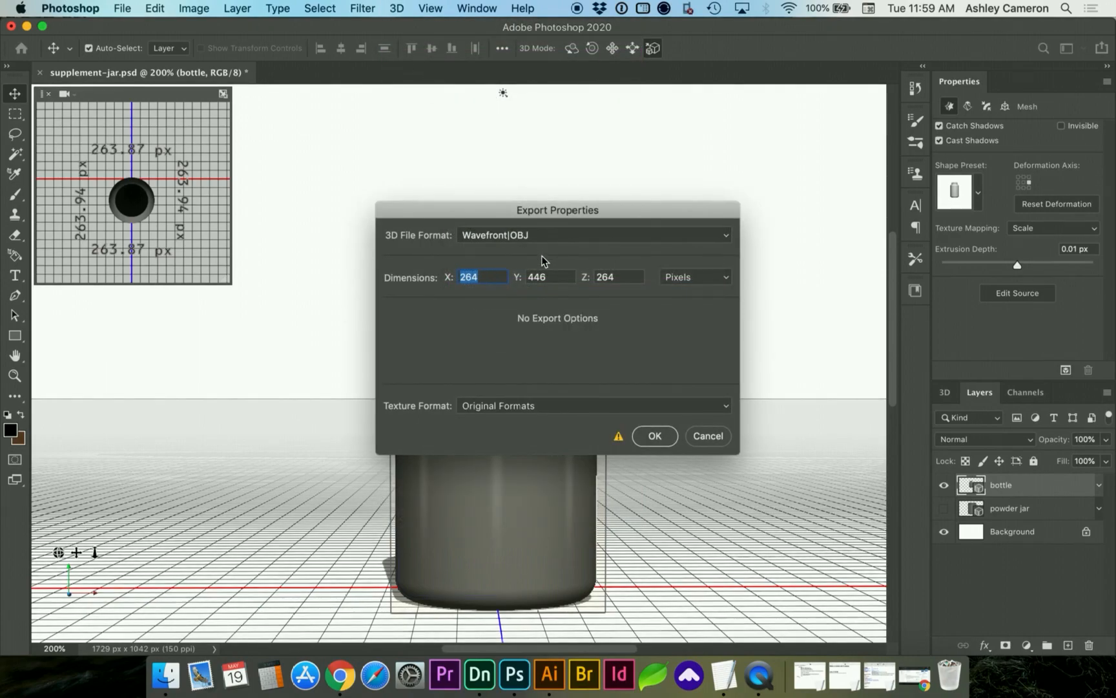
click(642, 411)
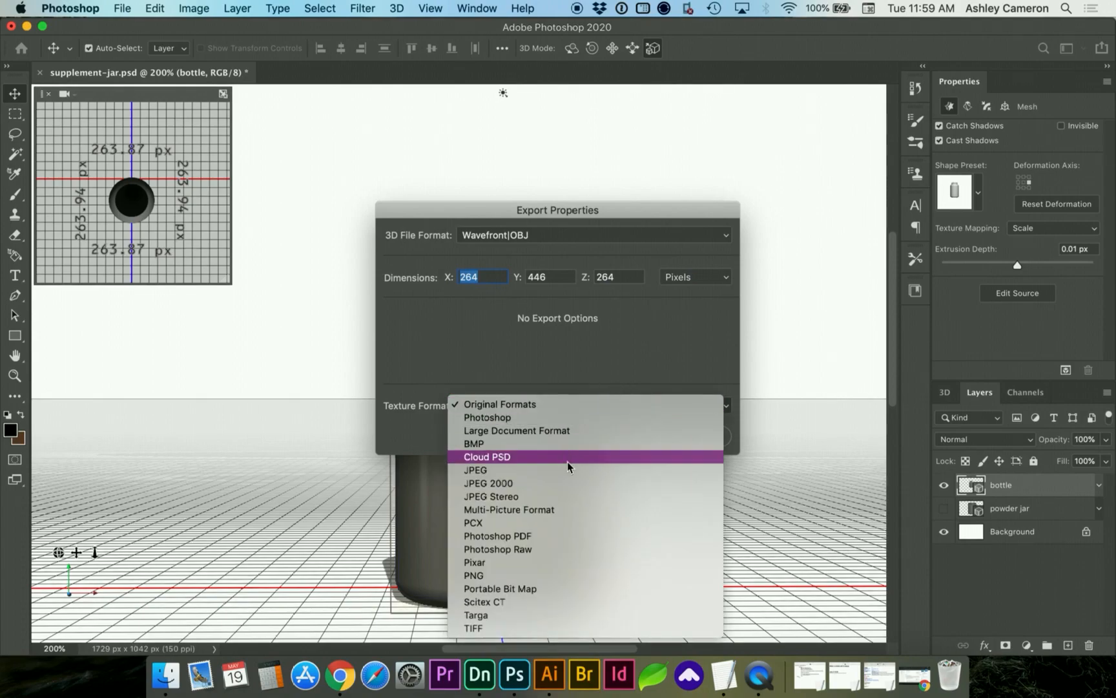
click(572, 302)
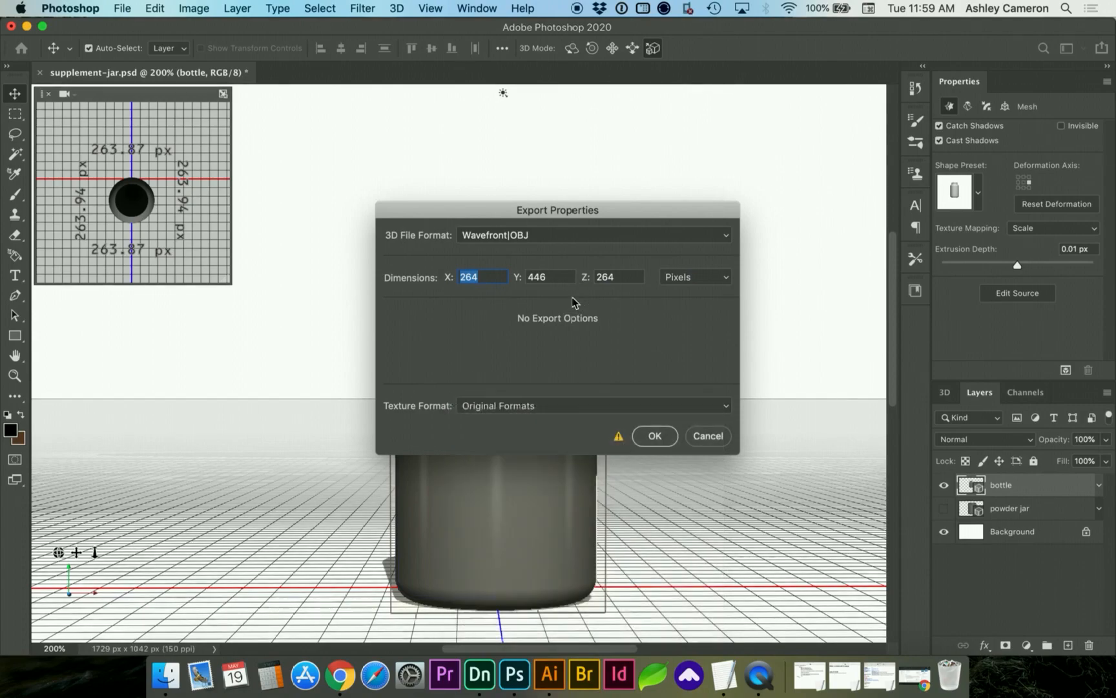
click(656, 437)
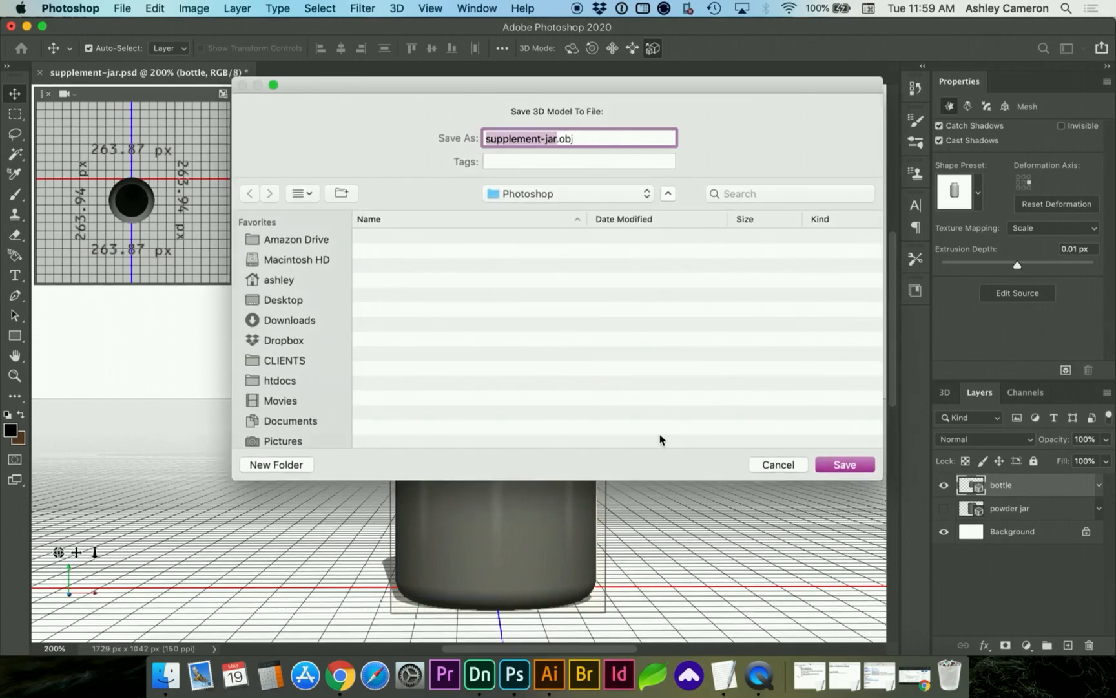
click(557, 135)
text(2)
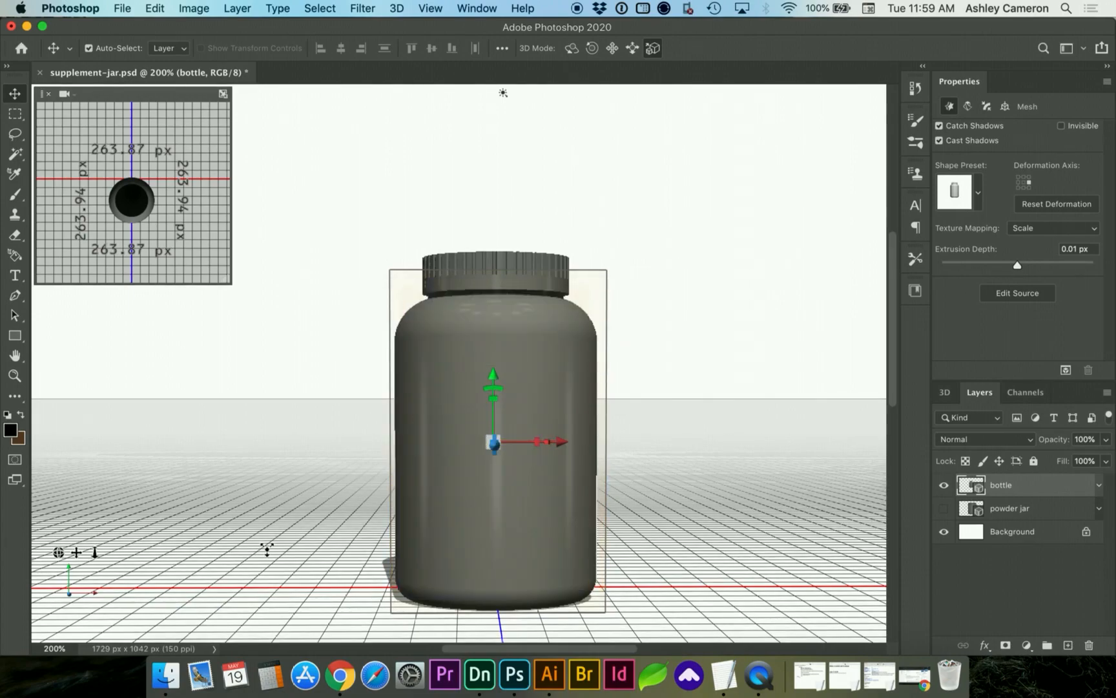
Switch to Finder, collapse the Links folder and check the Supplements folder for the exported OBJ file.
click(160, 681)
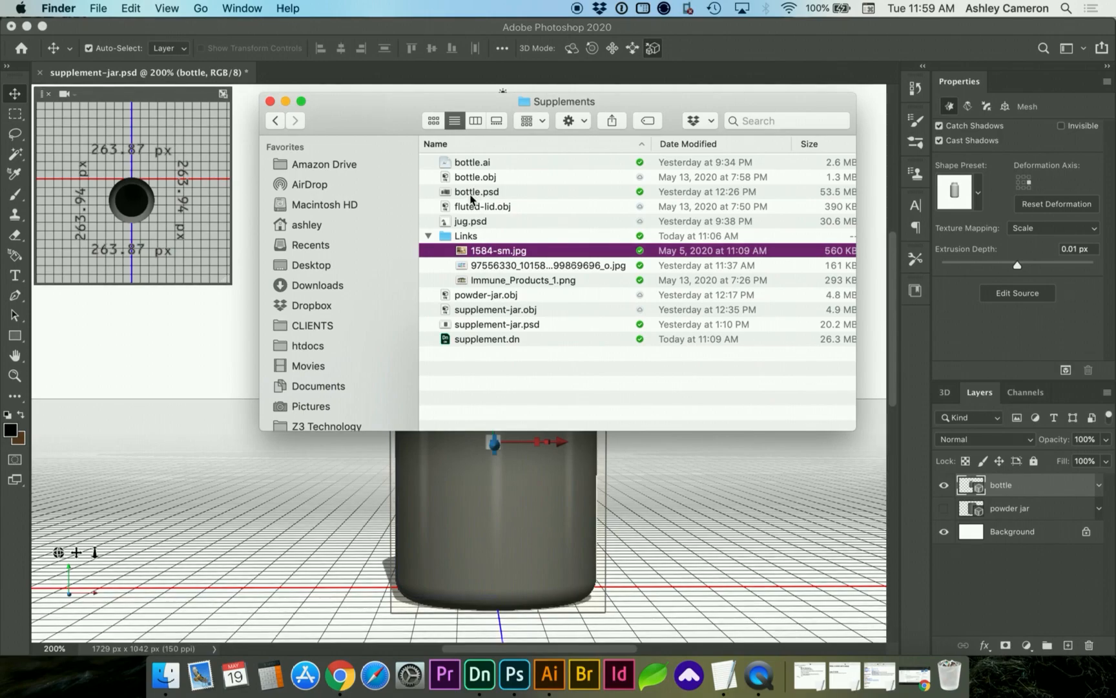
click(428, 237)
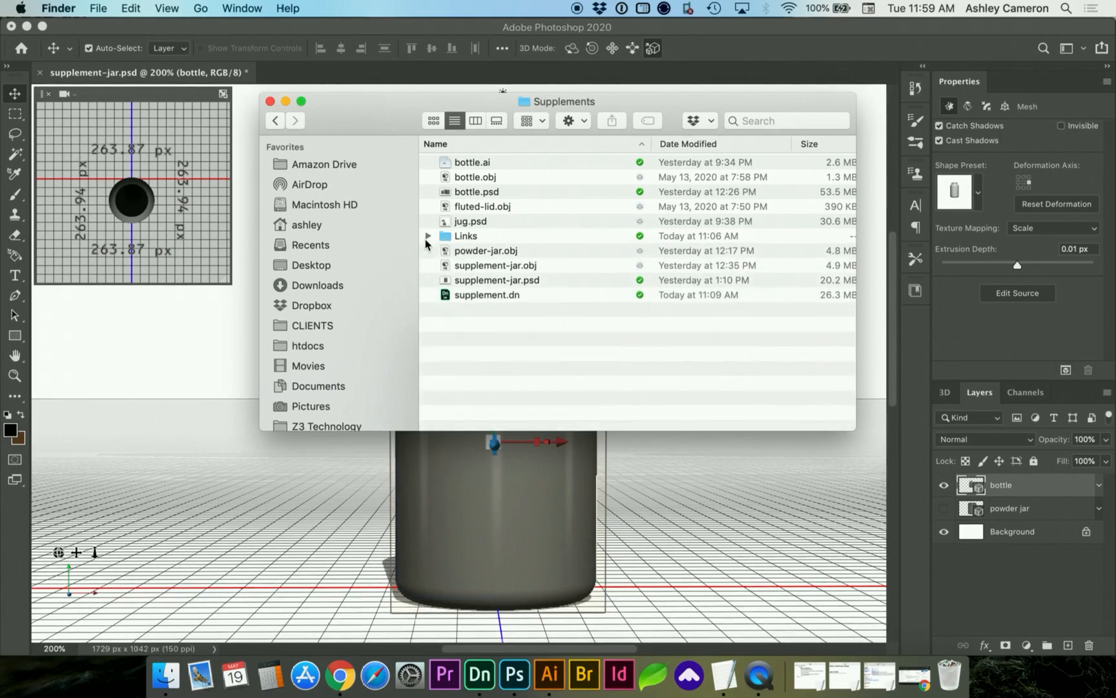
click(495, 267)
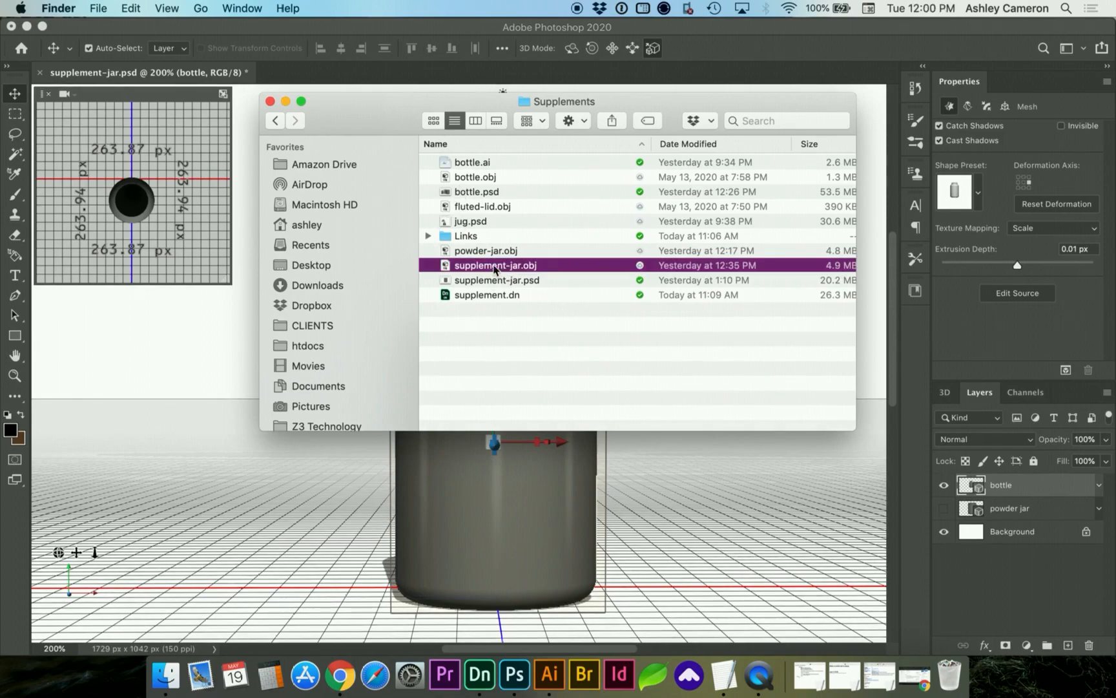
Return to Photoshop and set up another export of the bottle 3D layer in Wavefront|OBJ format.
click(391, 25)
click(426, 8)
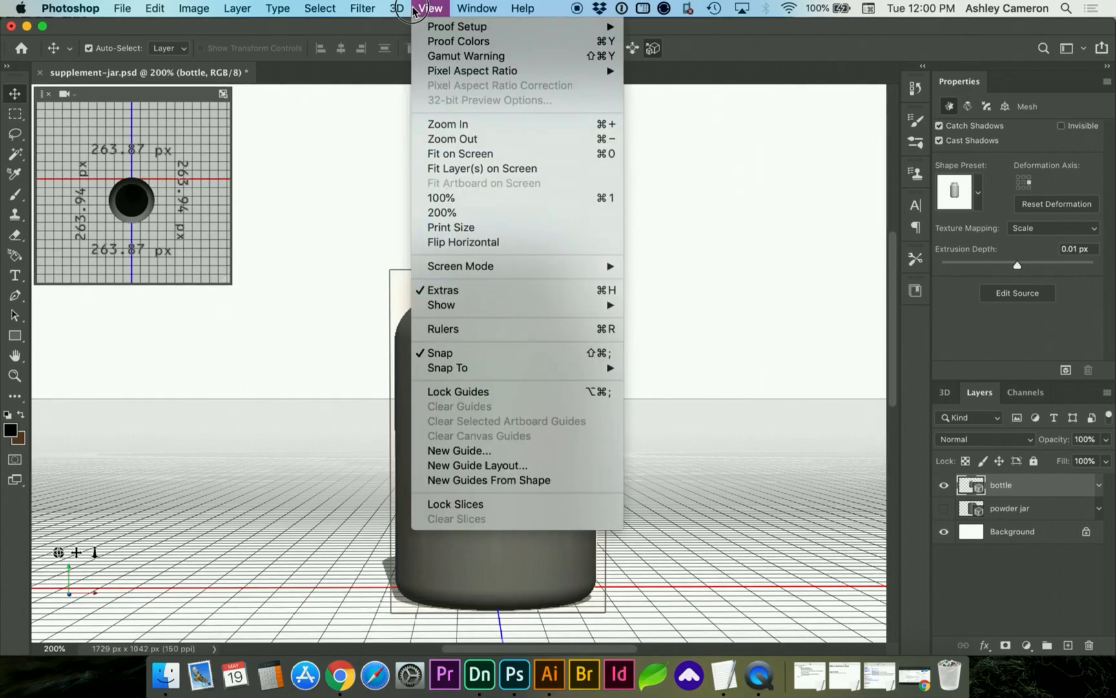
mouse_move(396, 9)
click(398, 54)
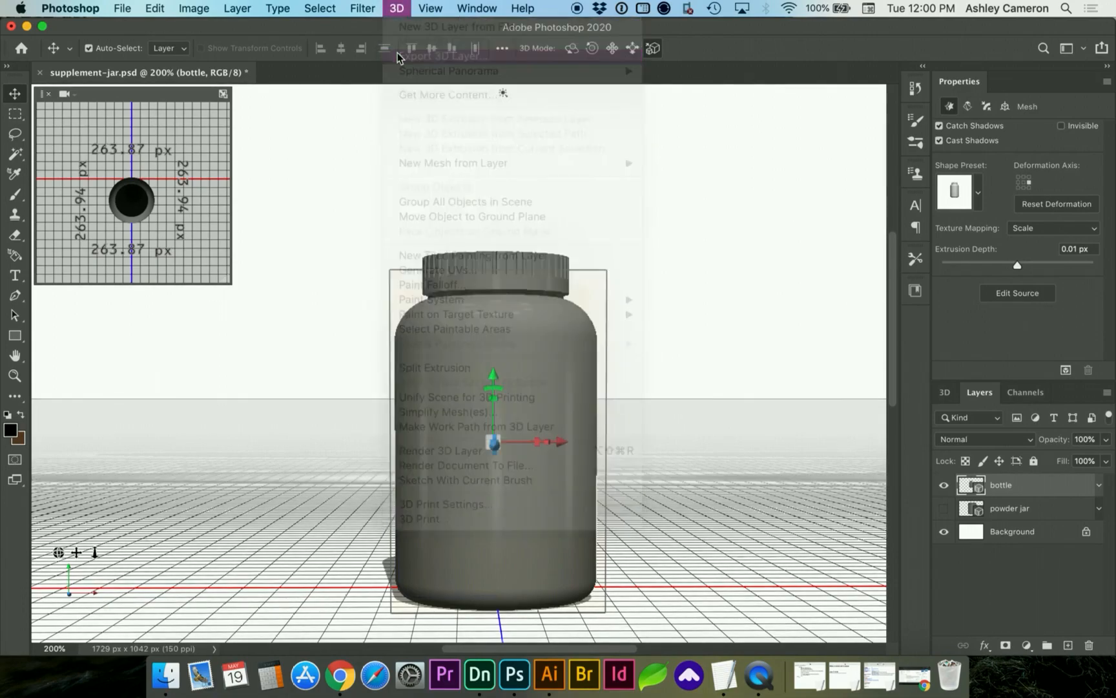
click(614, 236)
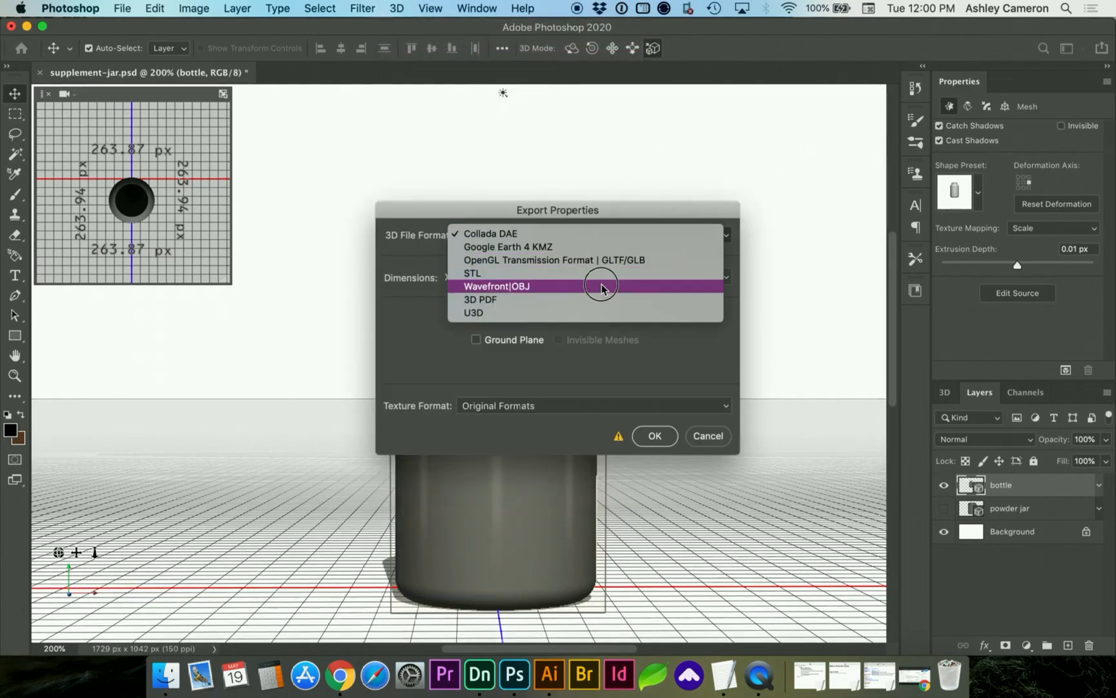
click(602, 287)
click(654, 435)
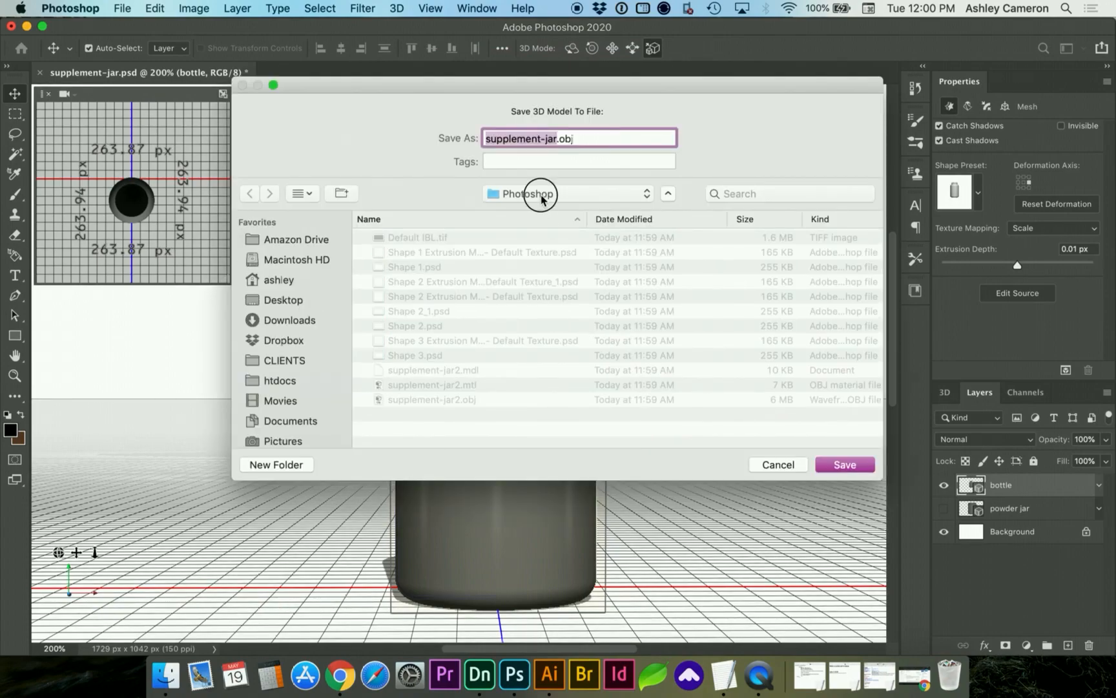
Save the exported model as supplement-jar2.obj in the Supplements folder.
click(542, 196)
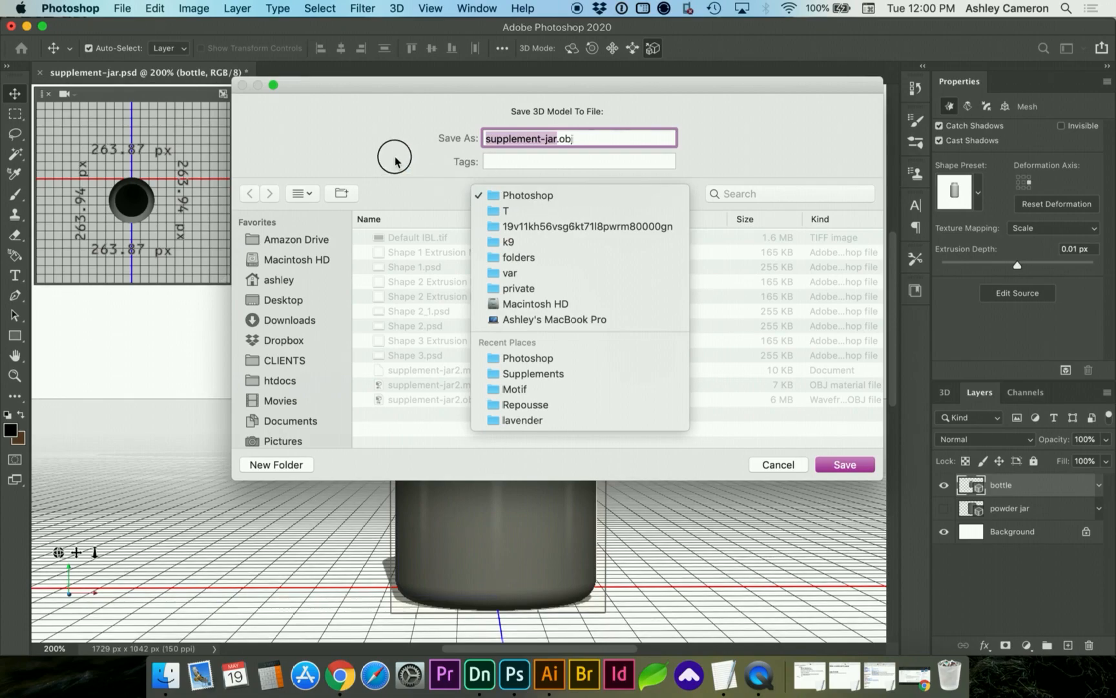
click(537, 373)
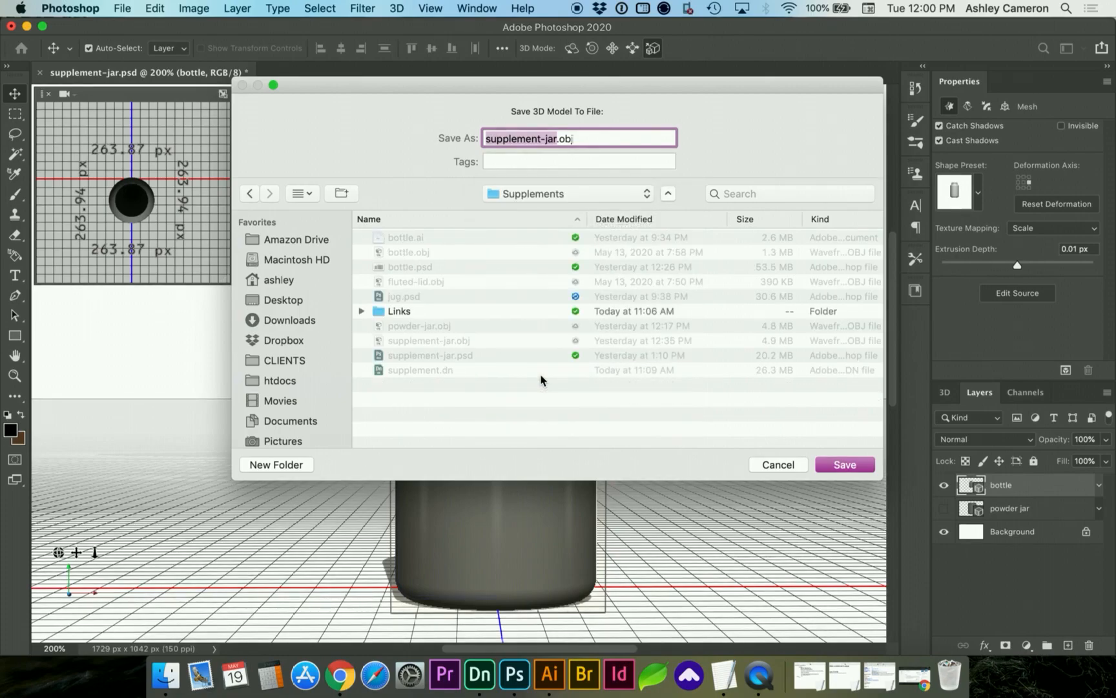
key(Right)
text(2)
key(Return)
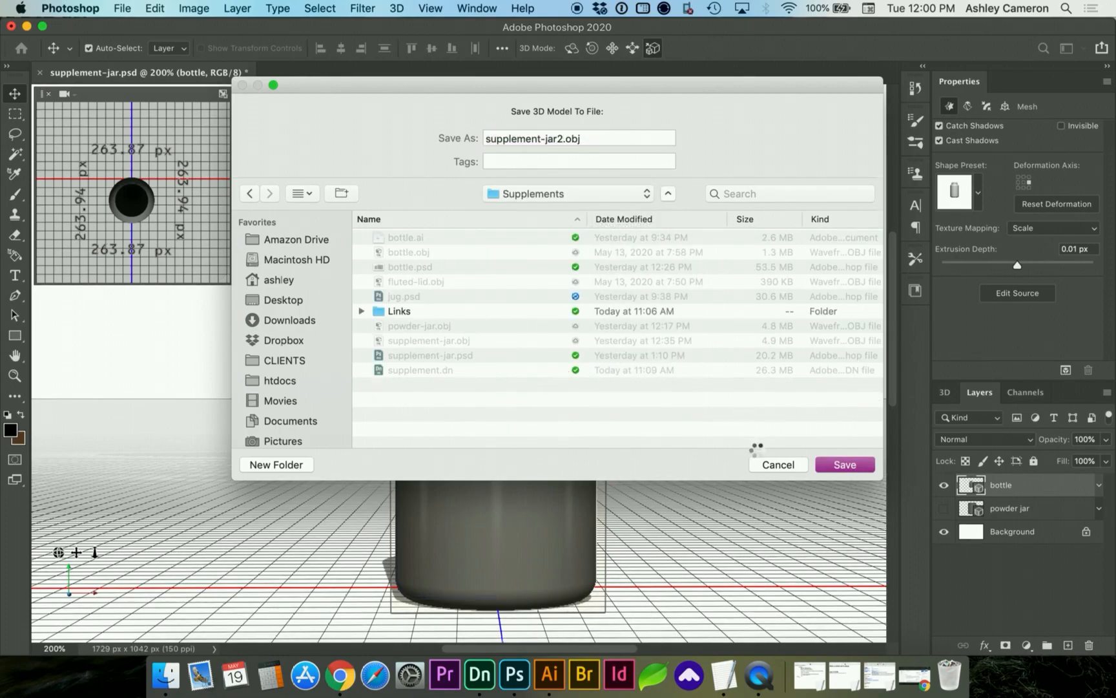
click(845, 464)
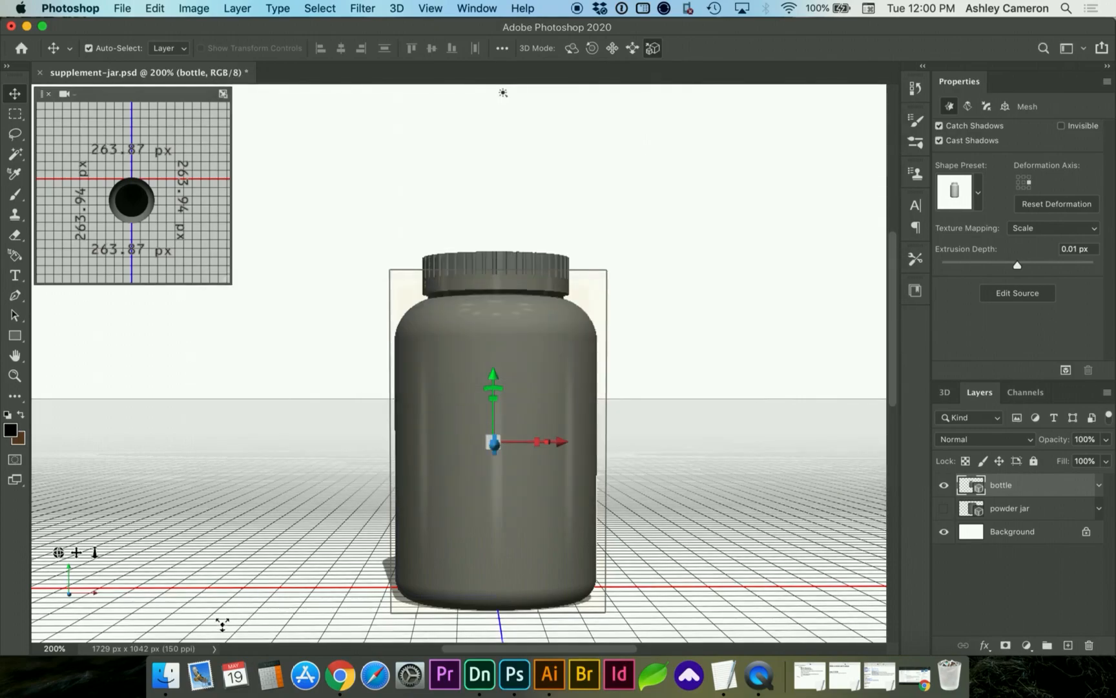
Switch to Finder and move the exported Shape 1 to Shape 3 texture PSD files from the Supplements folder to the trash.
click(166, 675)
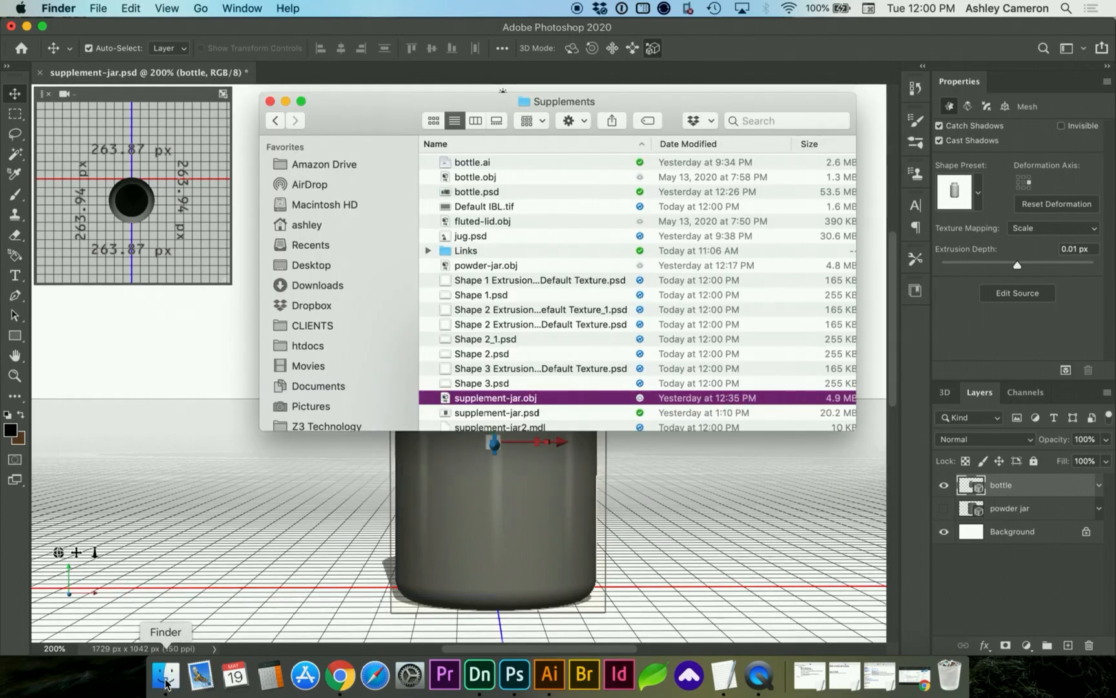
click(489, 286)
scroll(481, 317, down, 2)
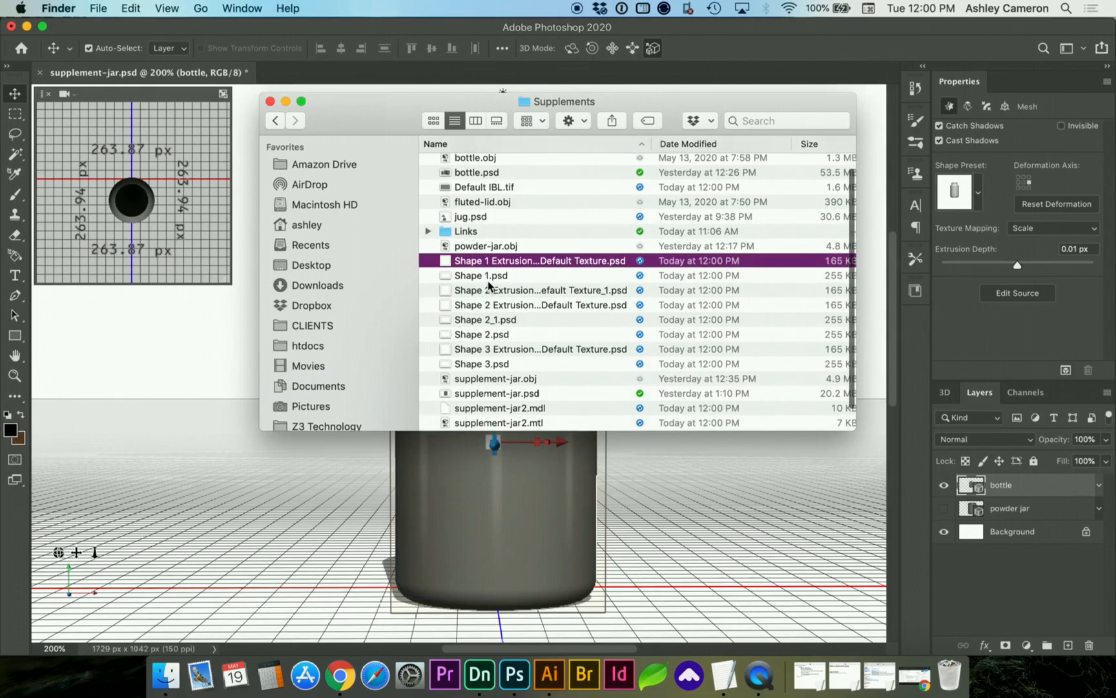
shift+click(475, 350)
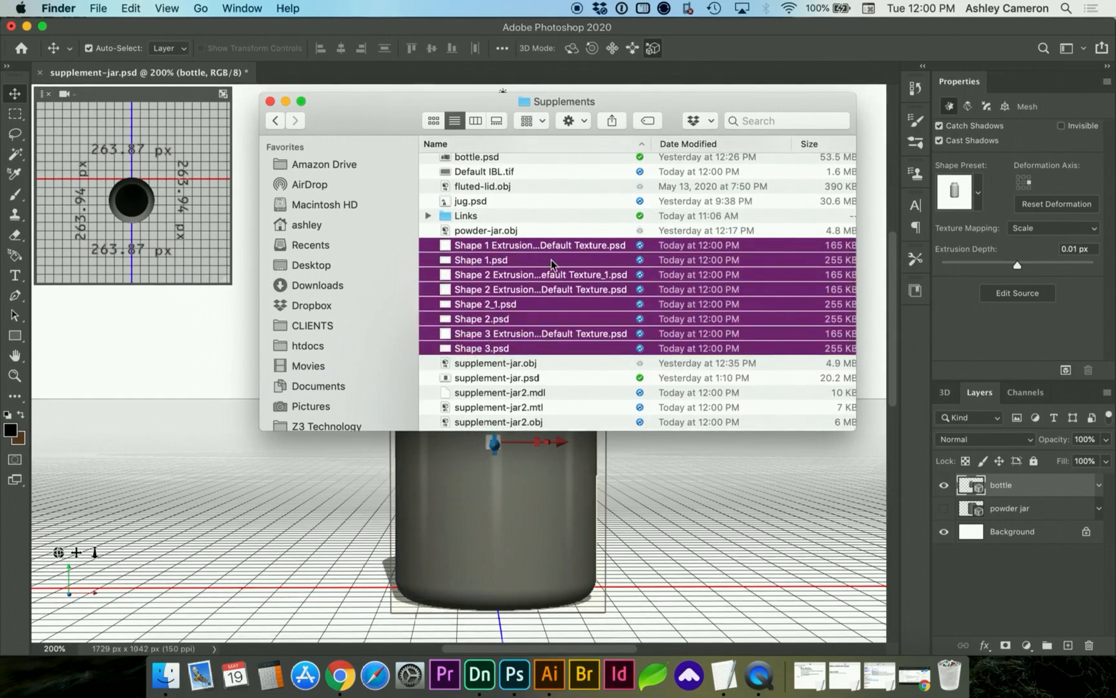
drag(474, 322, 965, 688)
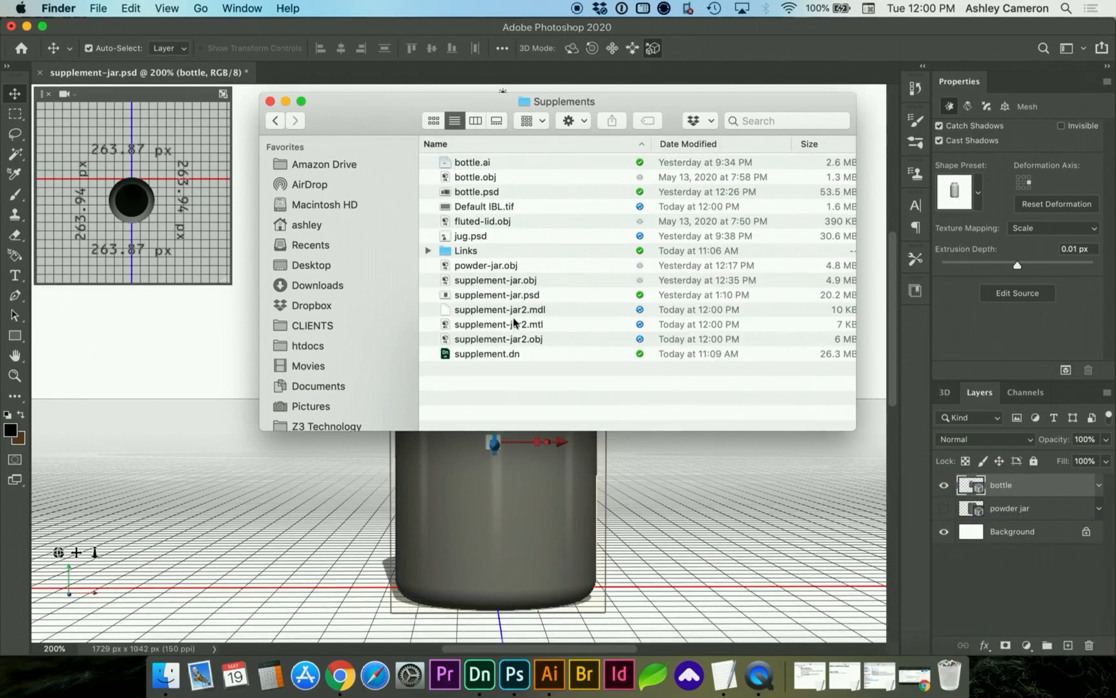
Remove supplement-jar2.mdl and supplement-jar2.mtl from the Supplements folder, keeping the OBJ file.
click(487, 341)
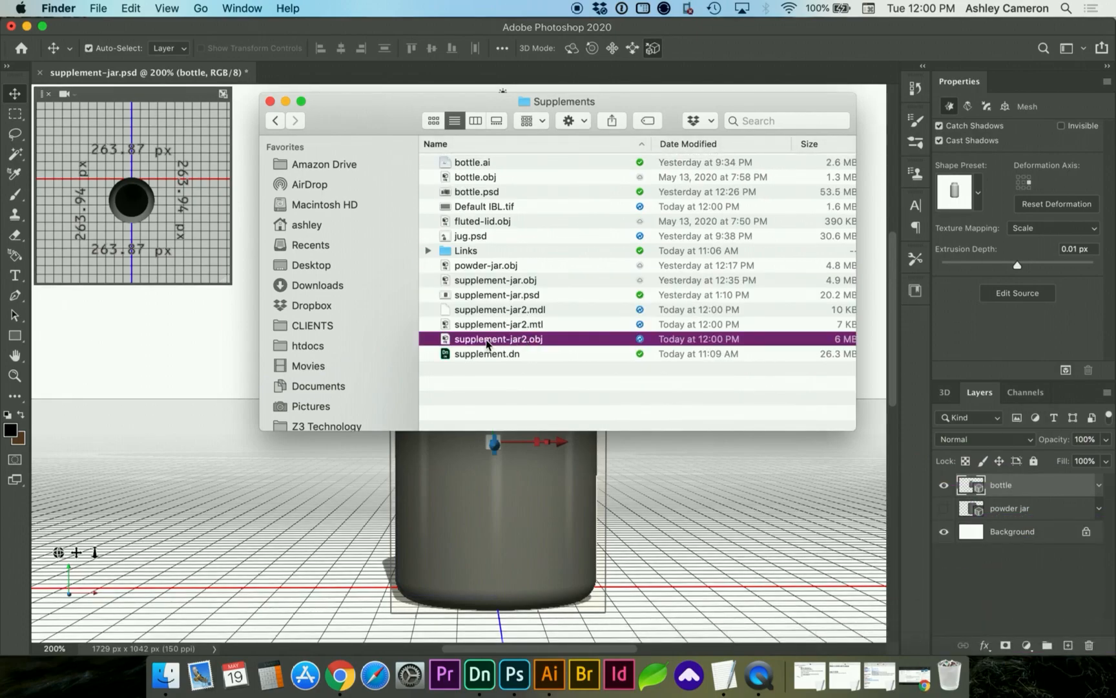
click(539, 324)
shift+click(527, 311)
drag(528, 314, 540, 344)
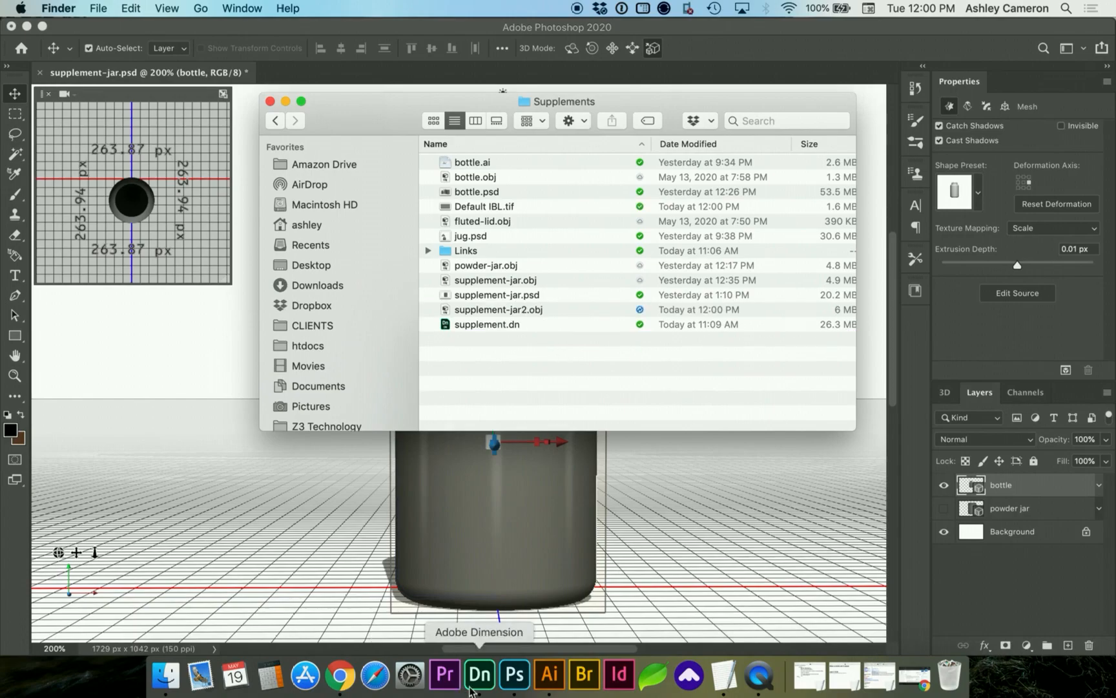
Switch to Adobe Dimension and create a new document, saving the changes to supplement.dn.
click(477, 679)
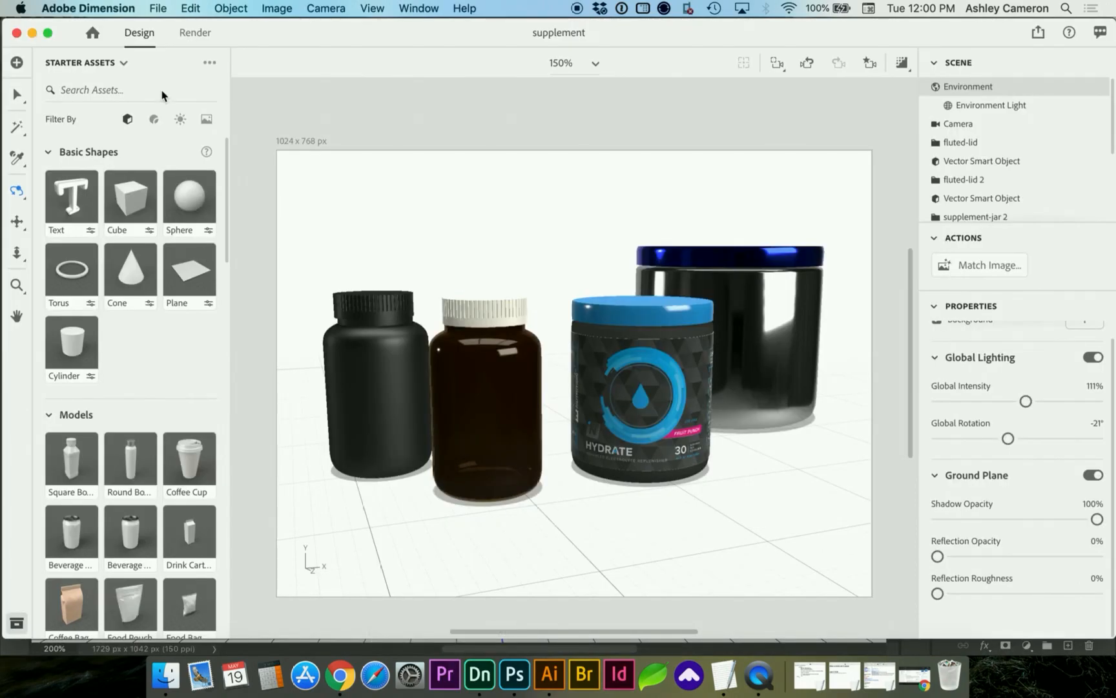
click(158, 8)
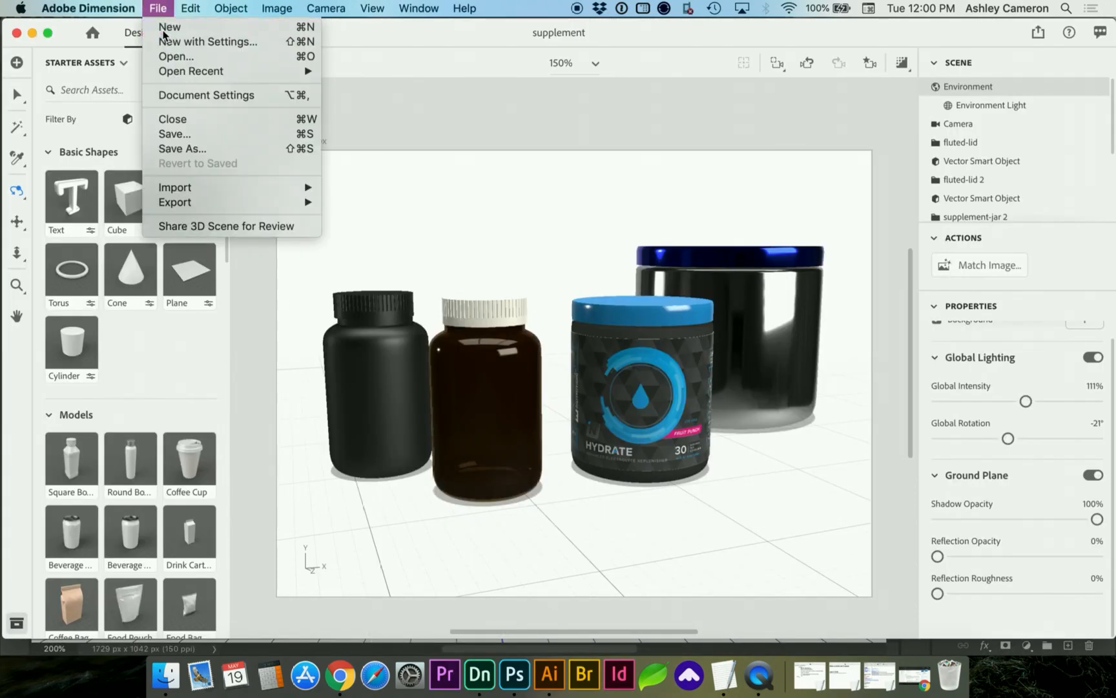
click(158, 7)
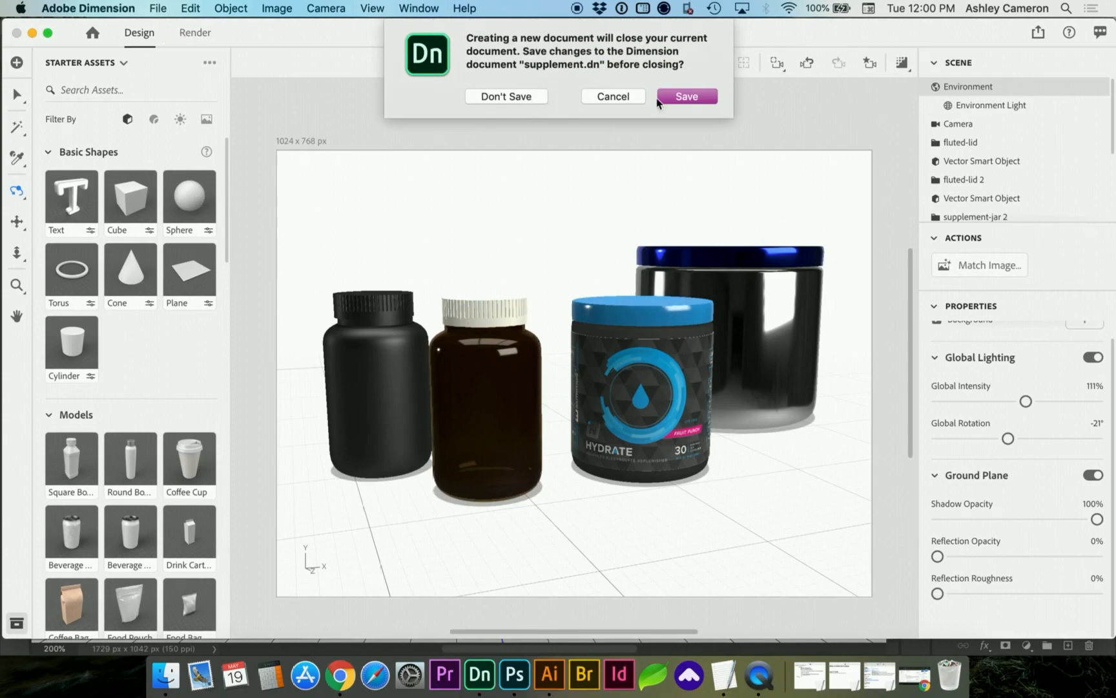
click(687, 96)
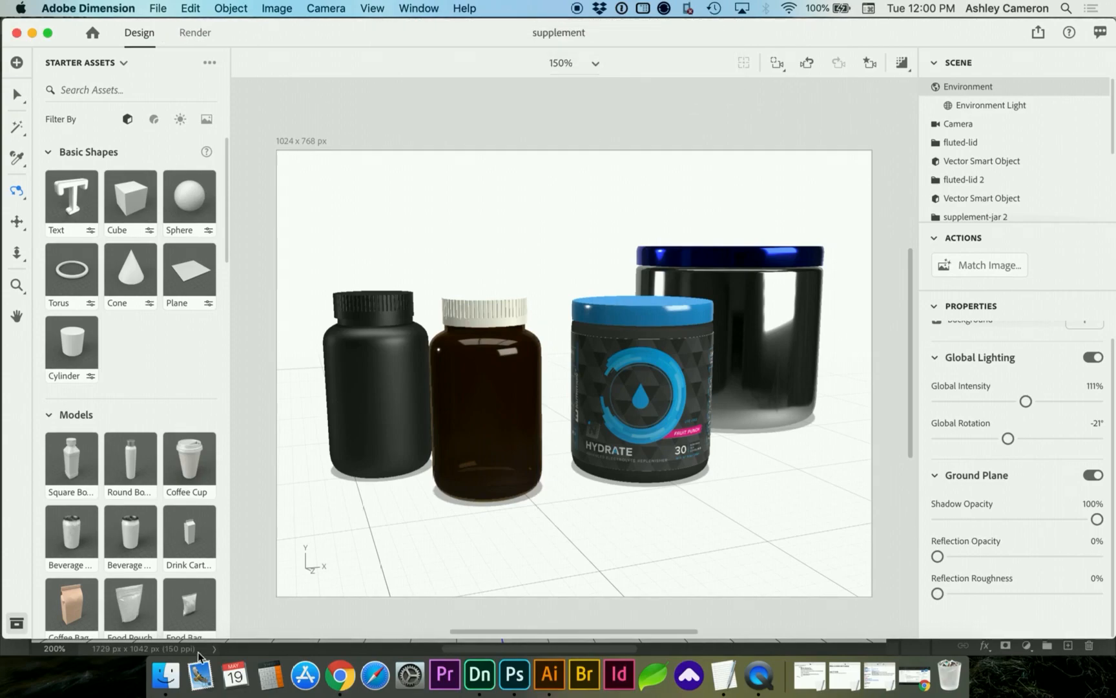
Place supplement-jar2.obj from the Supplements folder in Finder into the new Dimension scene.
click(170, 678)
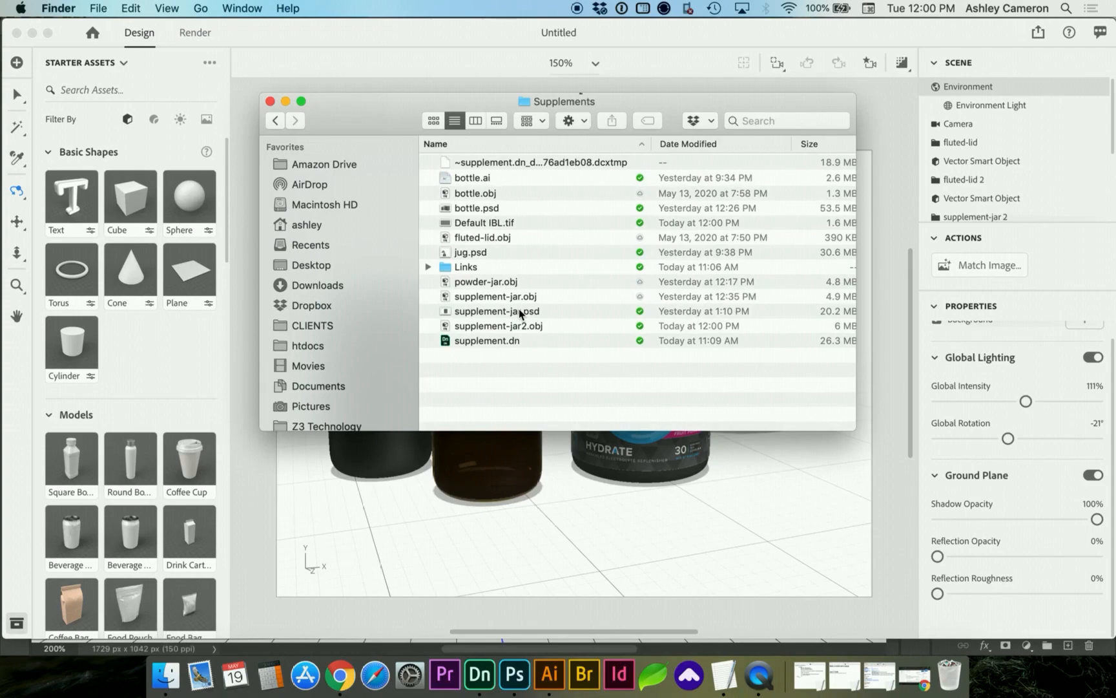
click(493, 315)
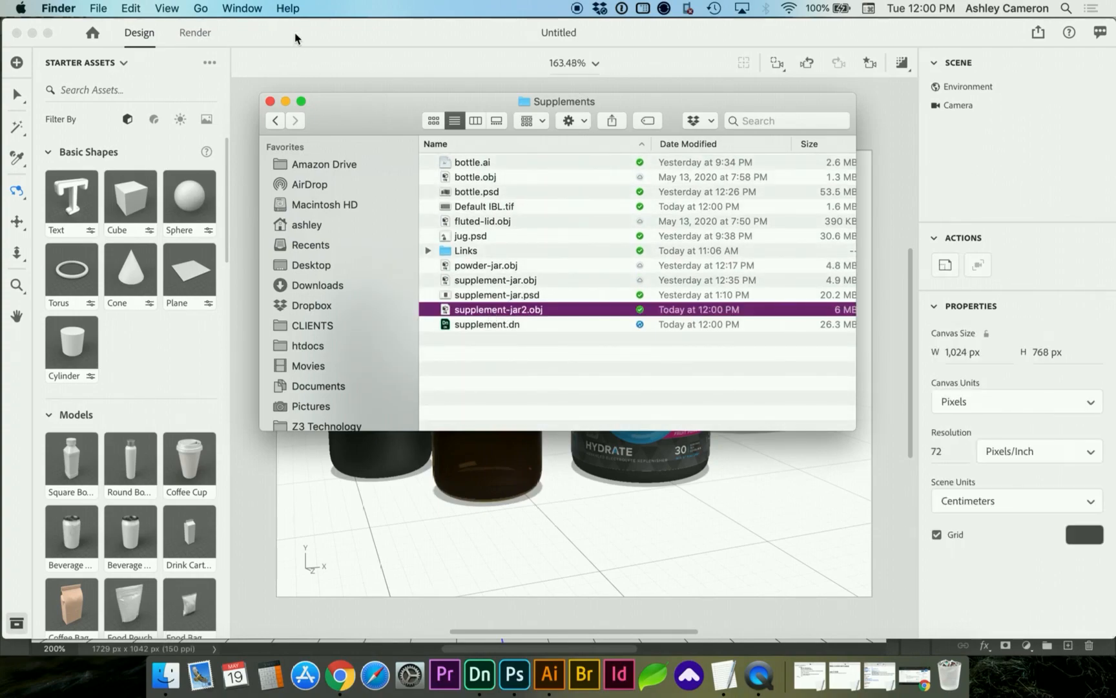
drag(478, 317, 531, 508)
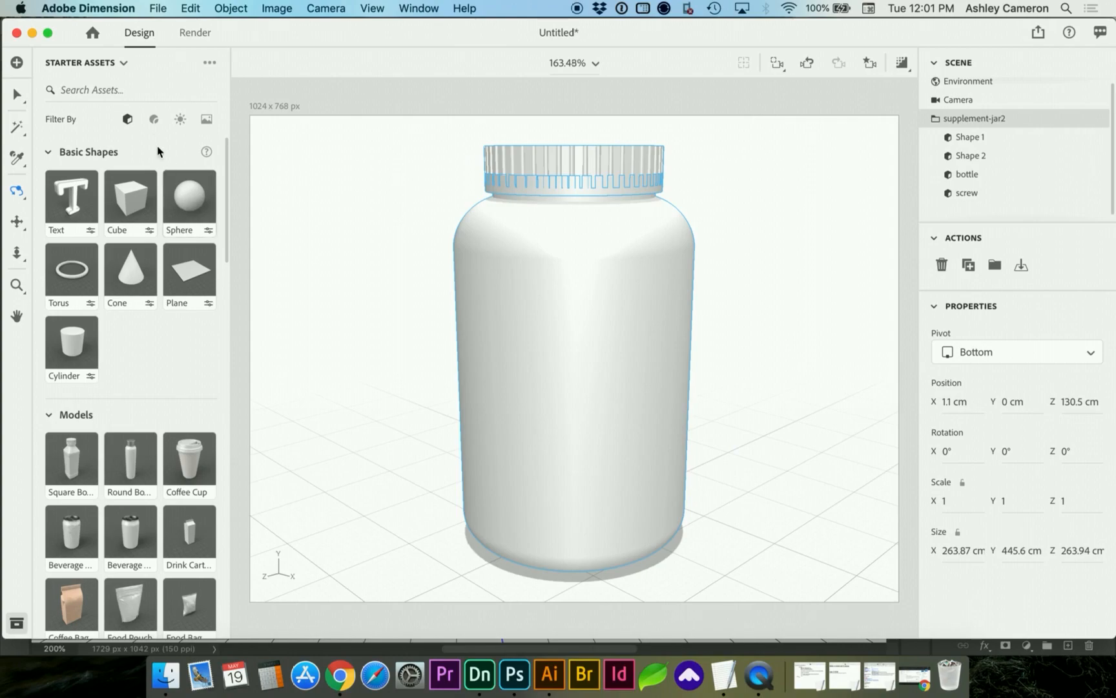
Apply the Frosted Glass material to the supplement-jar2 model and select its Shape 2 part.
click(154, 119)
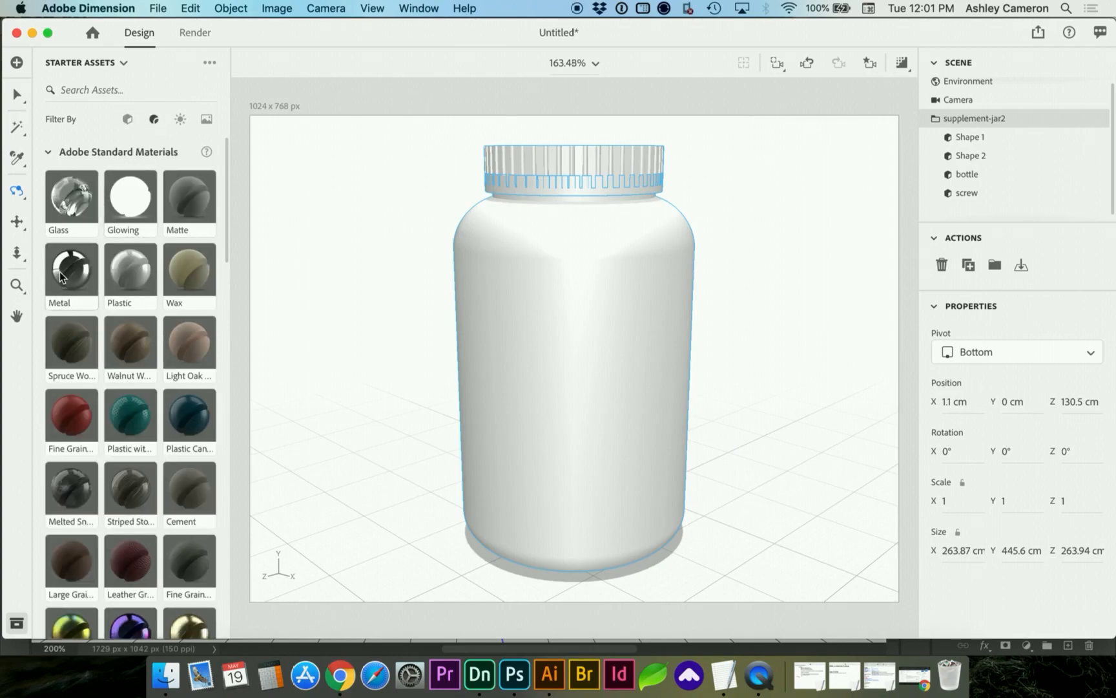
scroll(59, 271, down, 10)
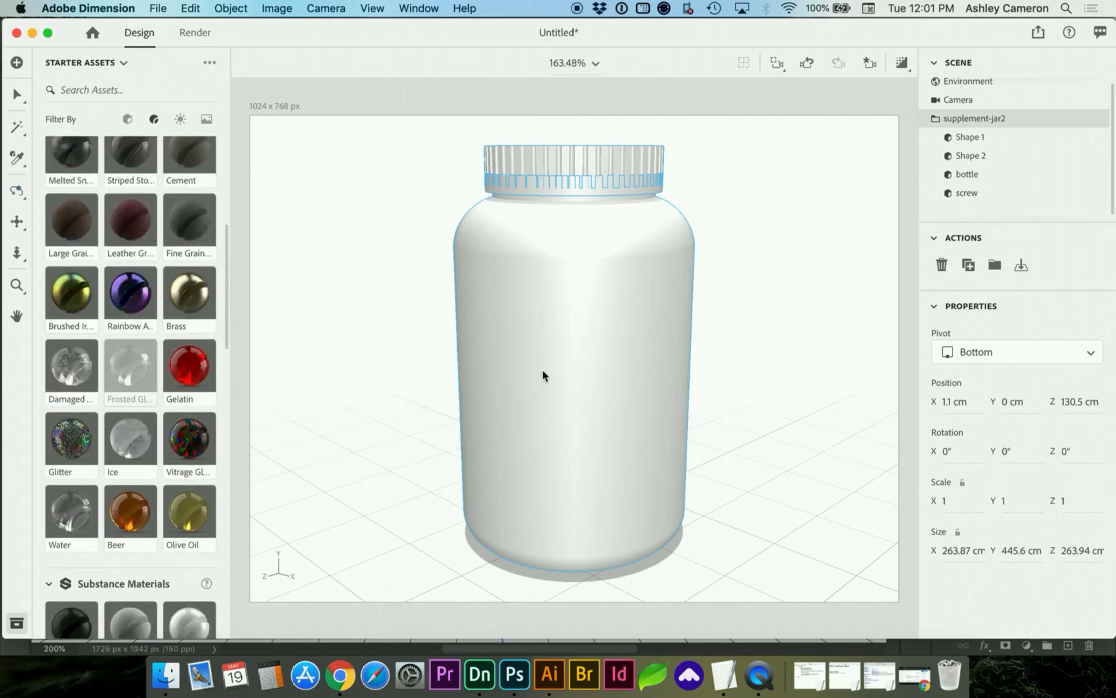
click(975, 159)
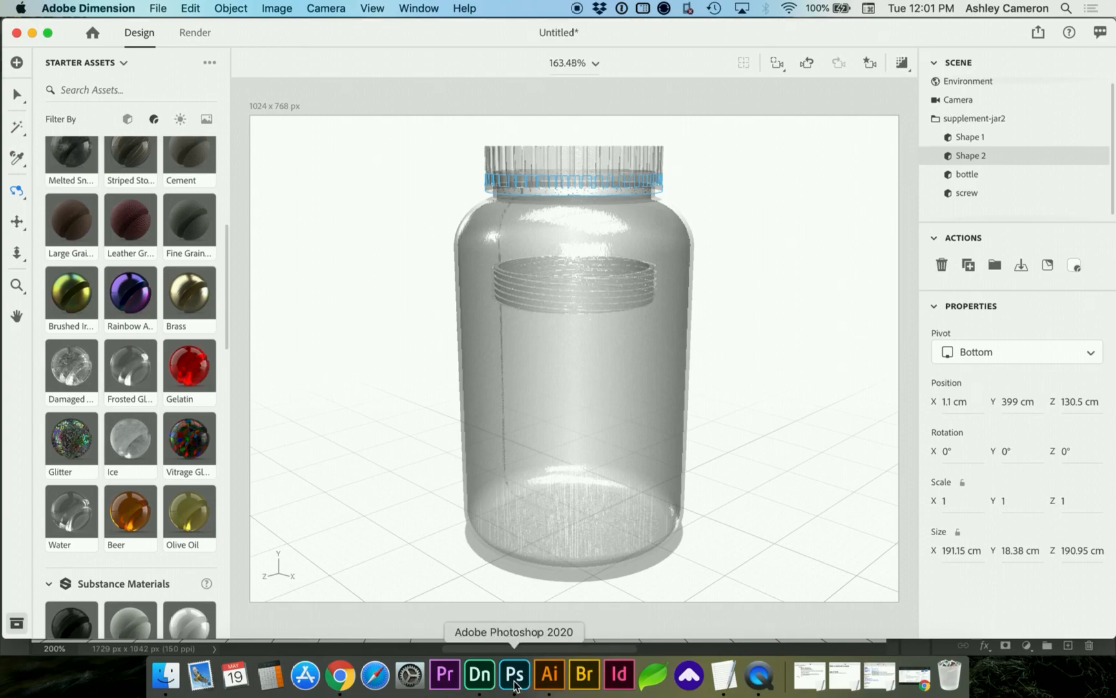
Undo the Frosted Glass material on the supplement-jar2 model and switch to Photoshop.
click(599, 566)
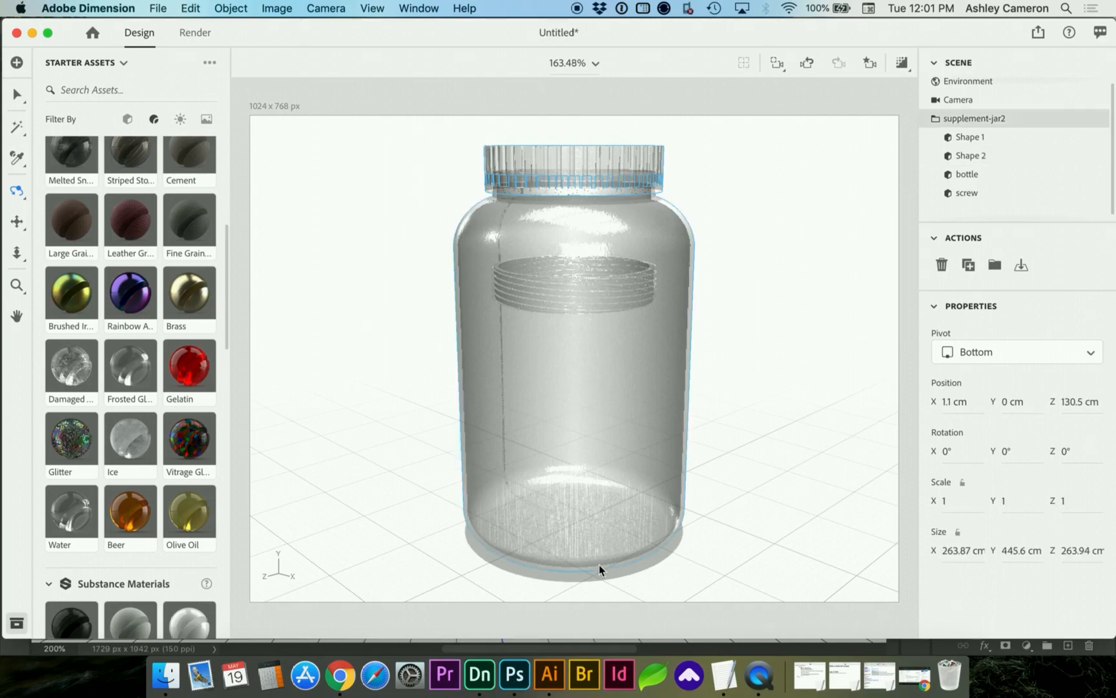
key(super+z)
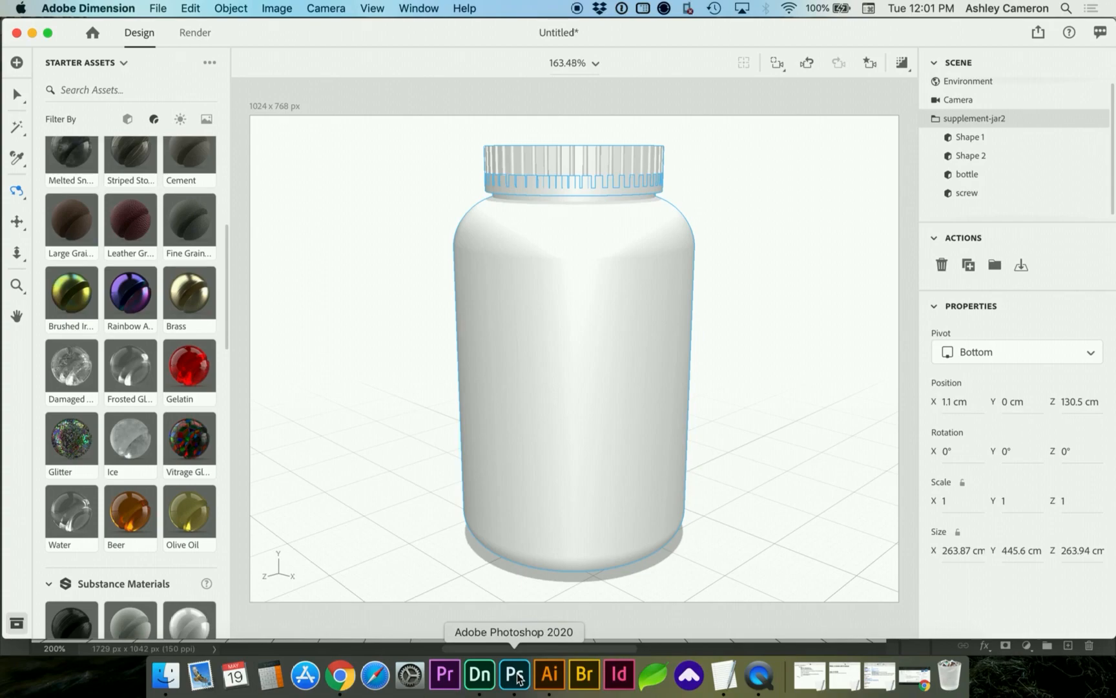
click(515, 675)
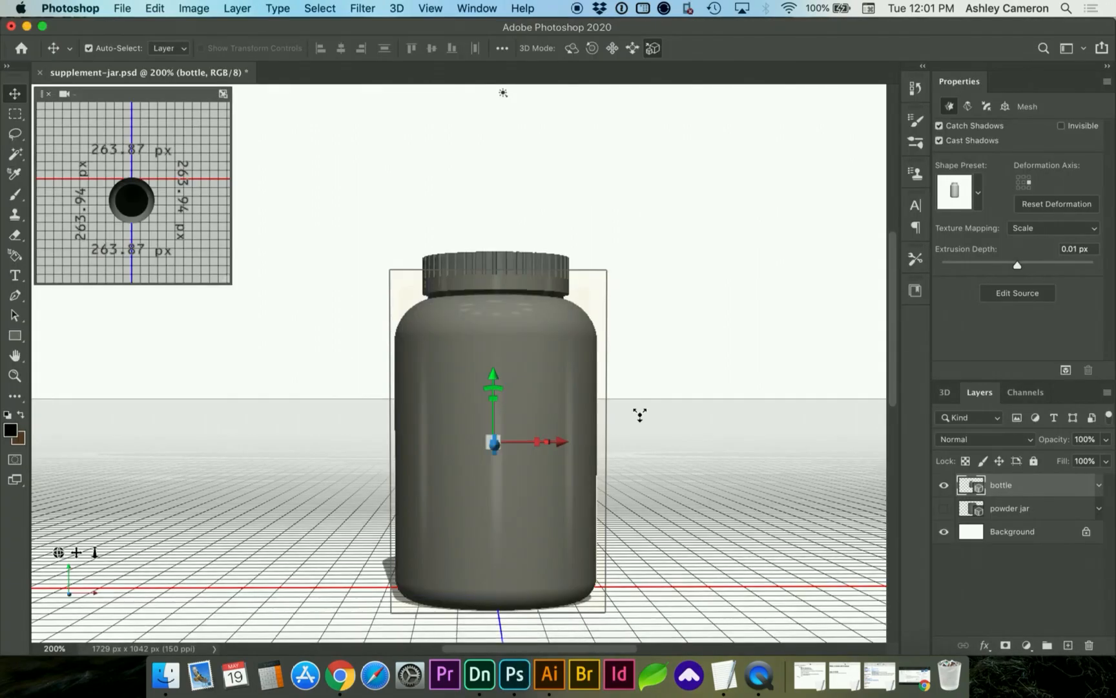
Raise the screw mesh up into the bottle's neck, hiding the fluted lid during the move and showing it again.
click(946, 393)
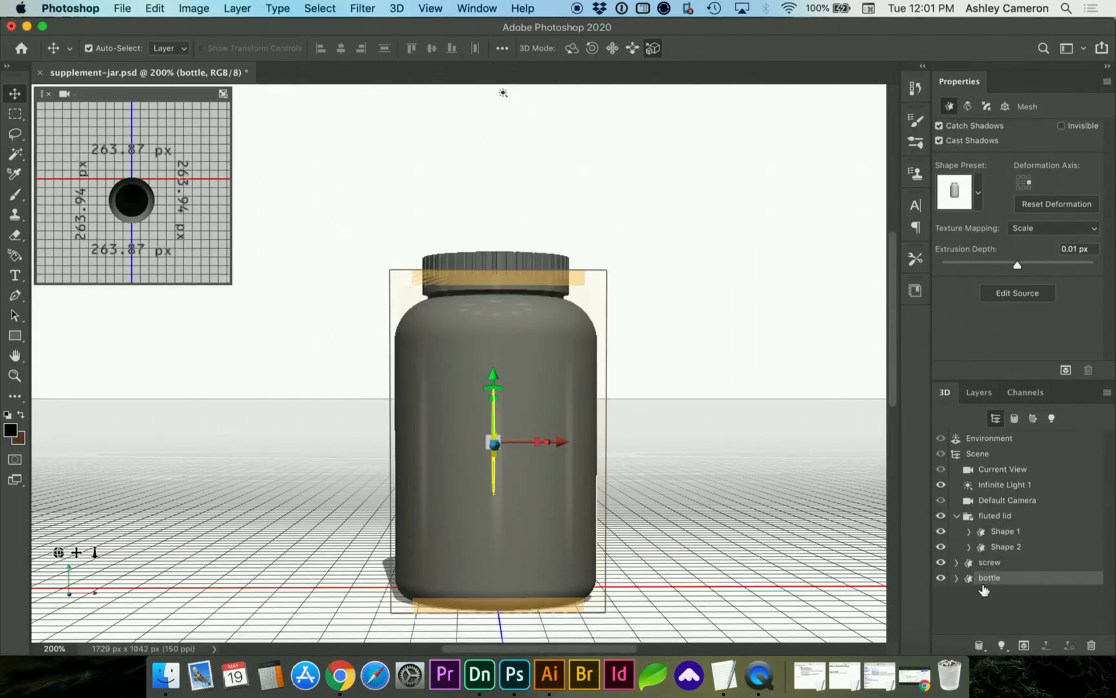
click(975, 563)
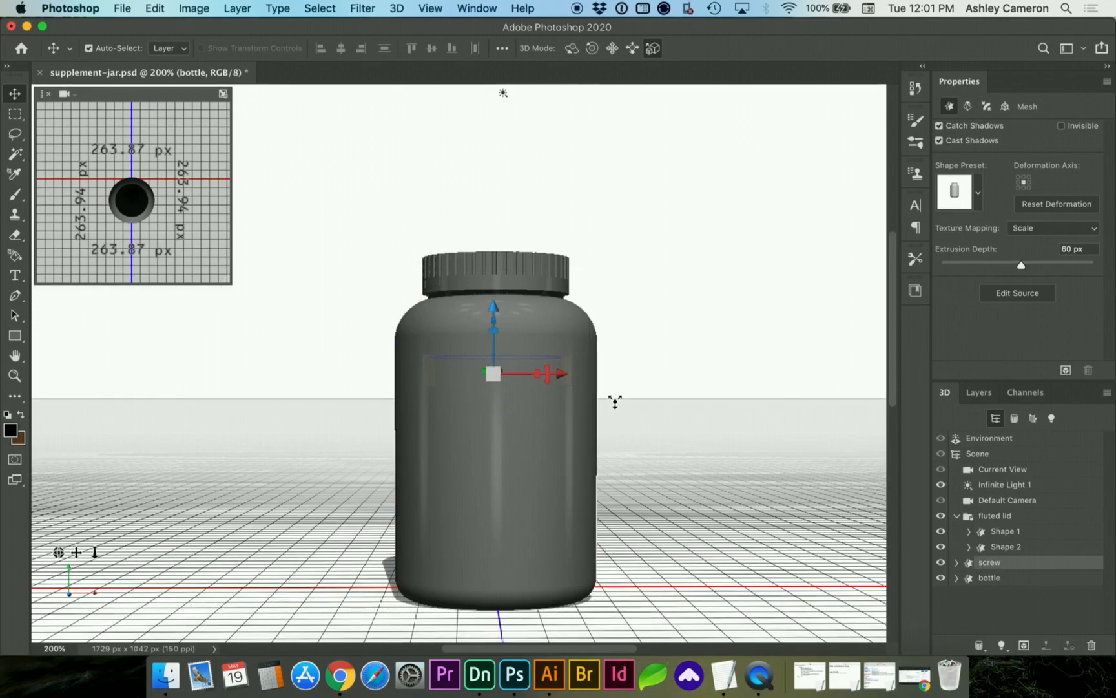
click(940, 516)
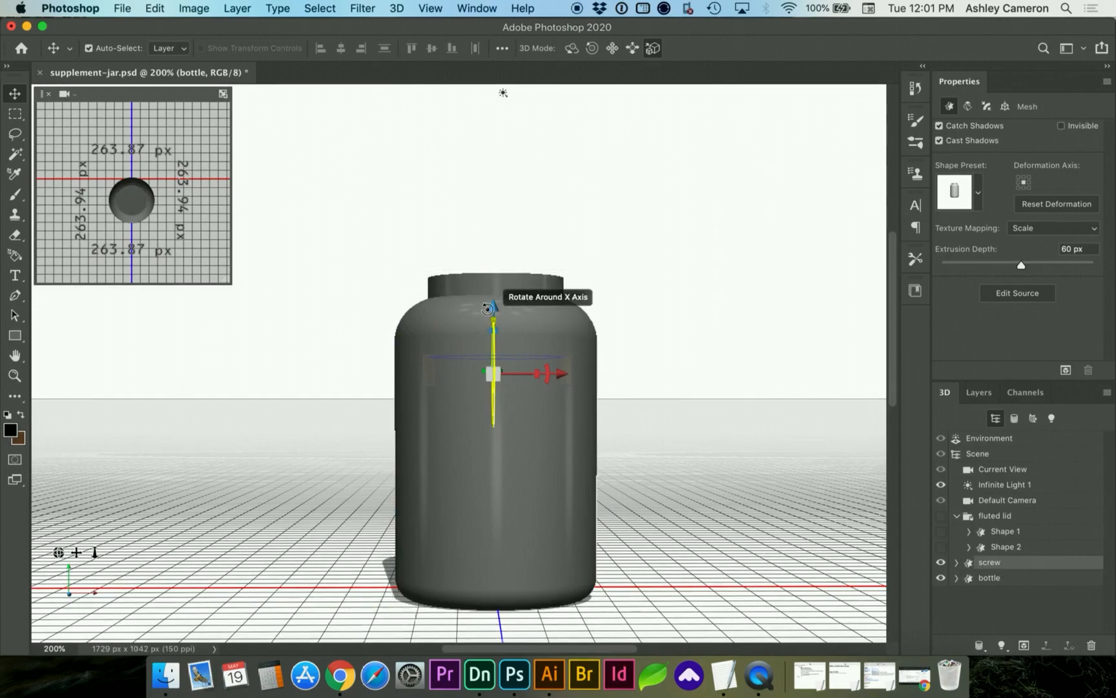
drag(494, 304, 492, 249)
click(940, 517)
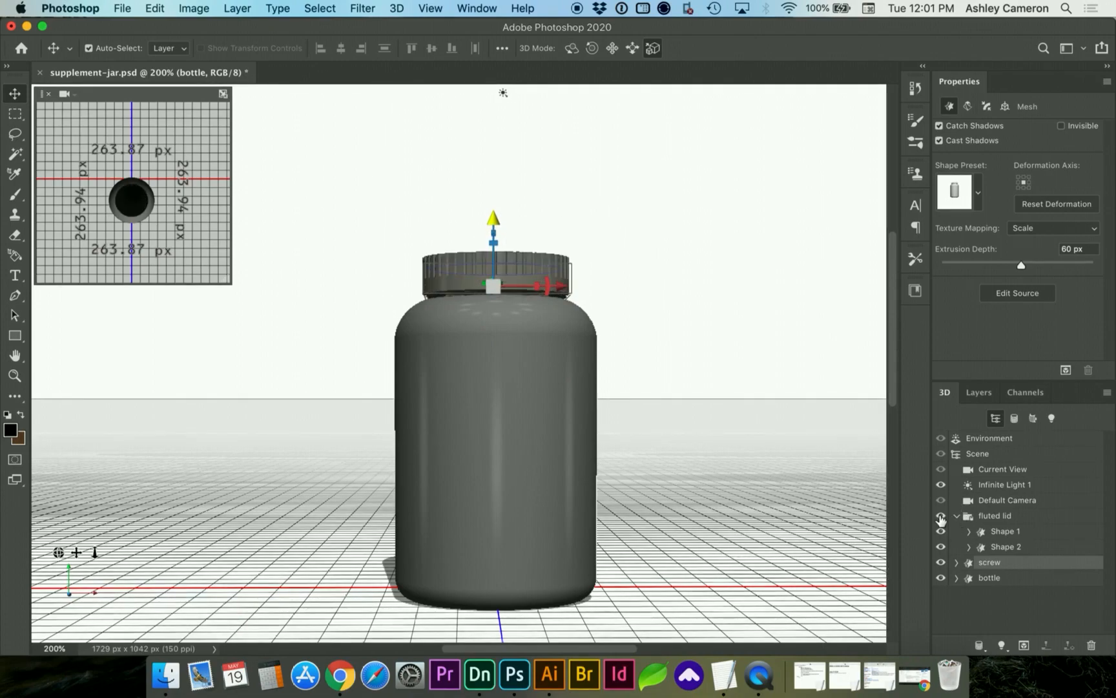
click(986, 516)
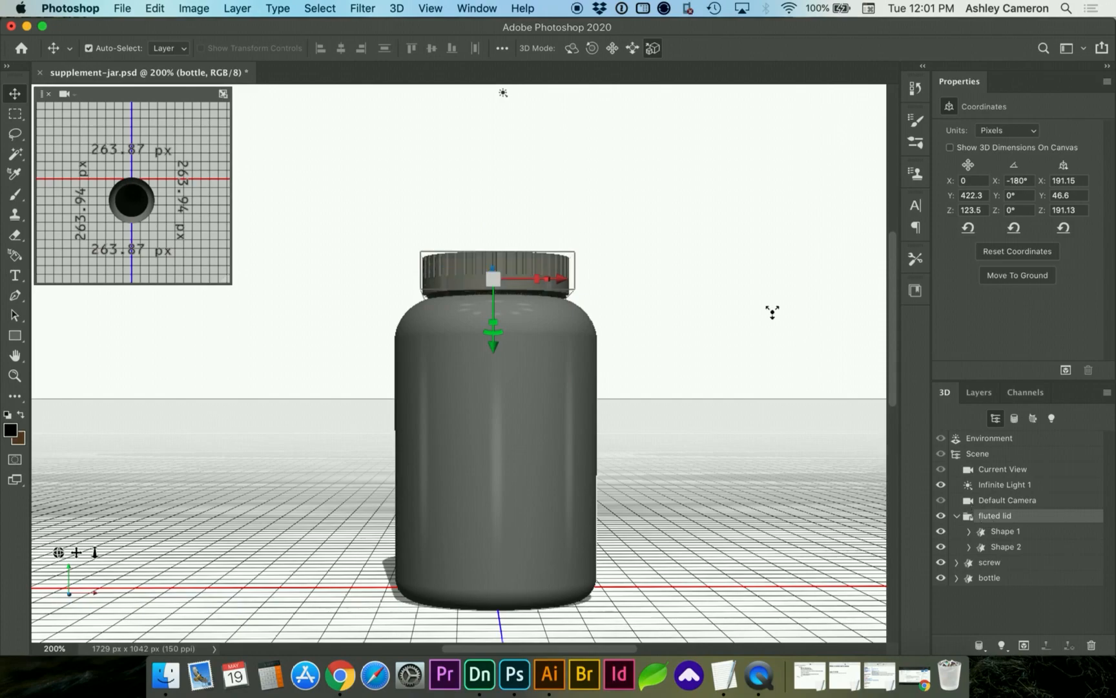
click(978, 392)
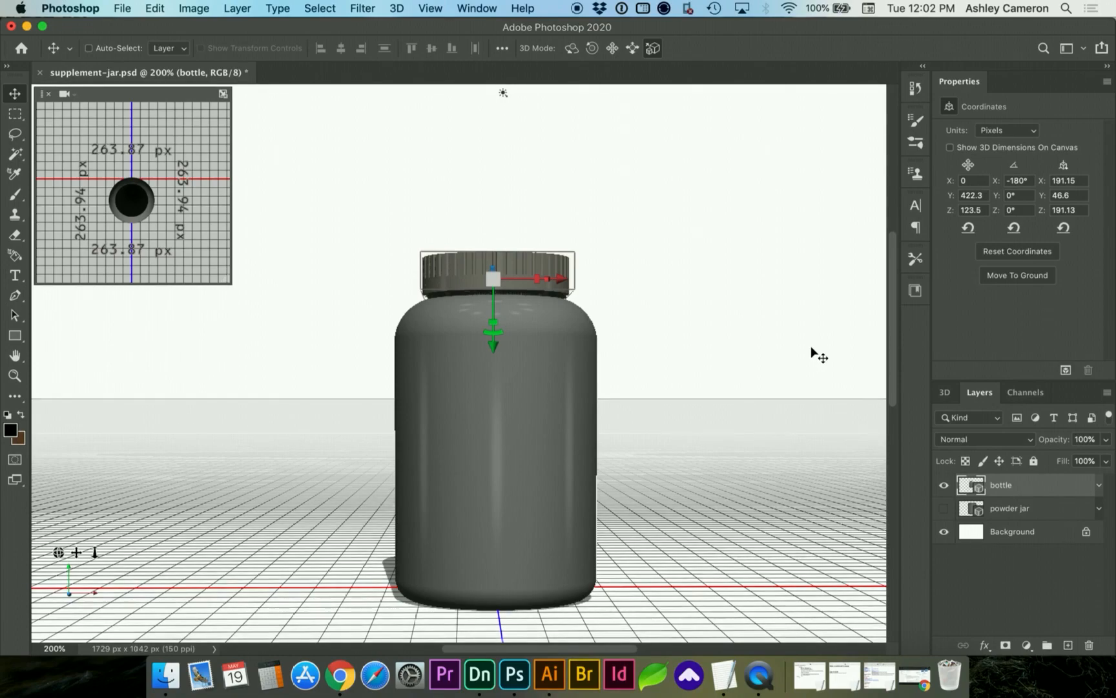
Save the document as supplement-bottle.psd in the Supplements folder with Maximize Compatibility.
key(shift+super+s)
click(557, 114)
text(bottle)
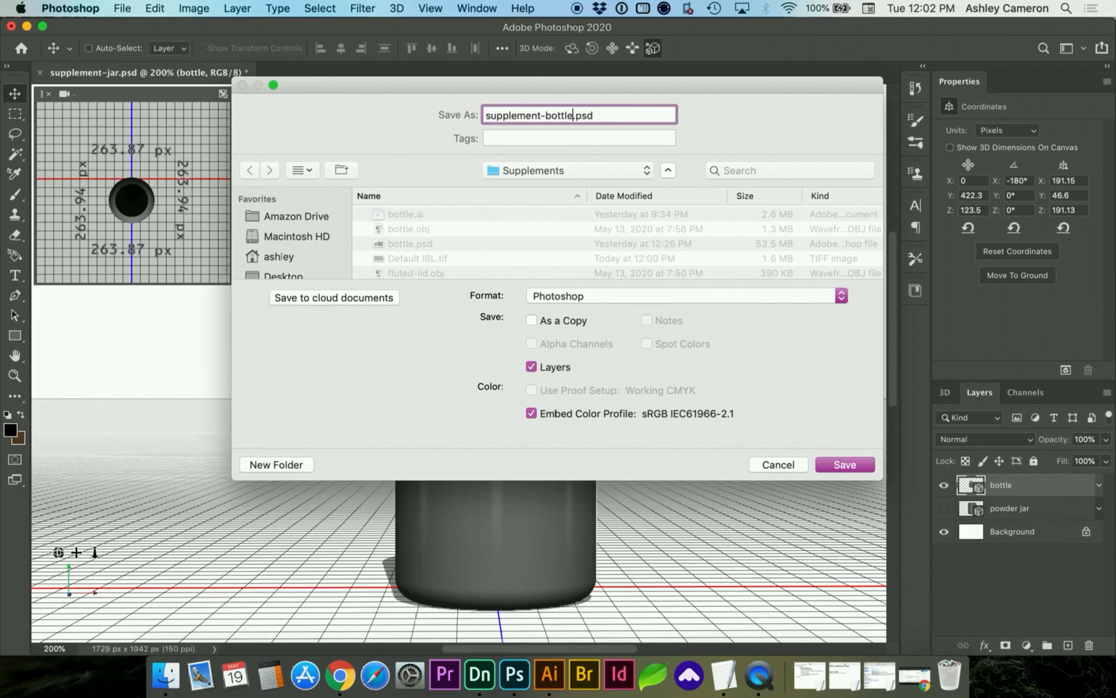
key(Return)
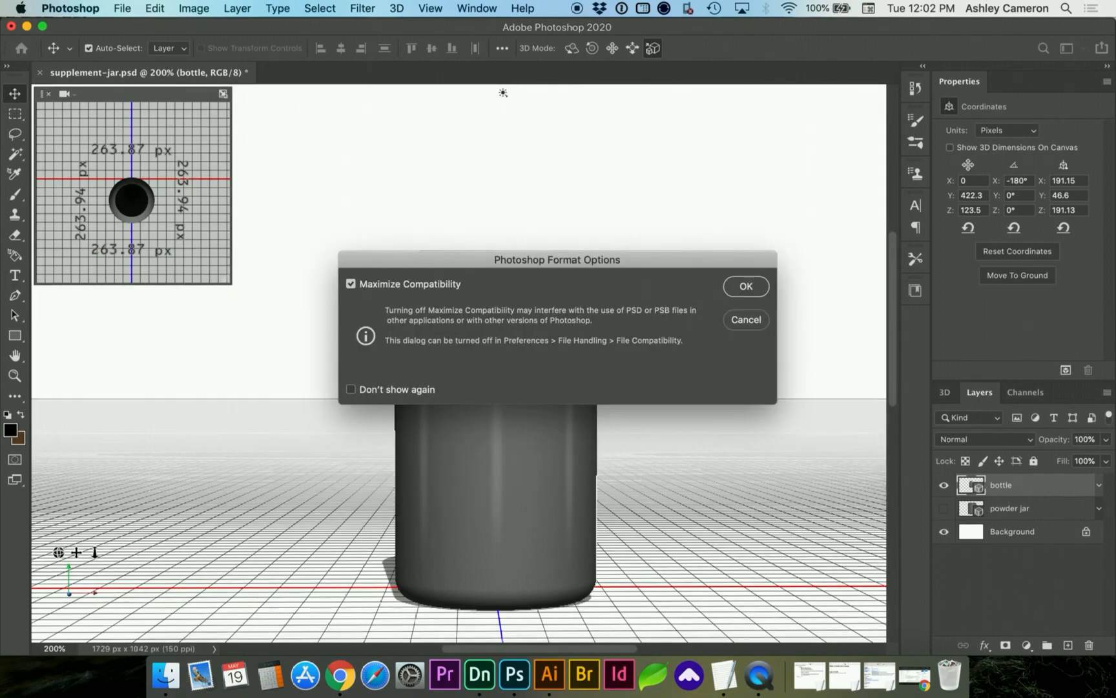
key(Return)
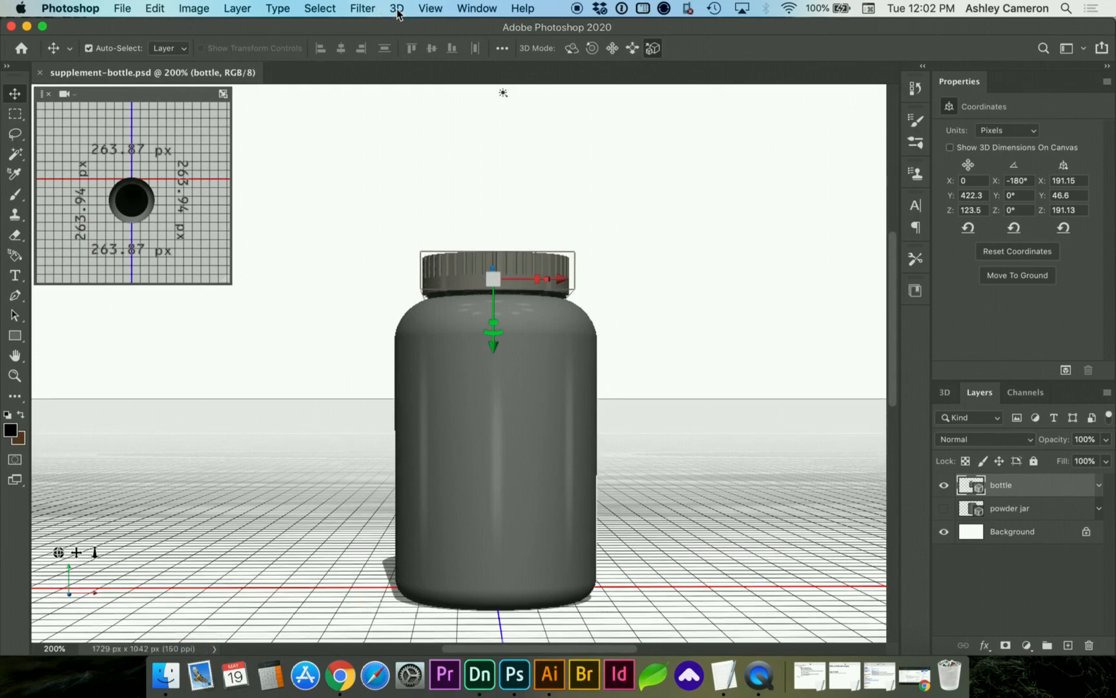
Export the bottle 3D layer as a Wavefront OBJ file named supplement-bottle2.obj in the Supplements folder.
click(396, 8)
click(404, 56)
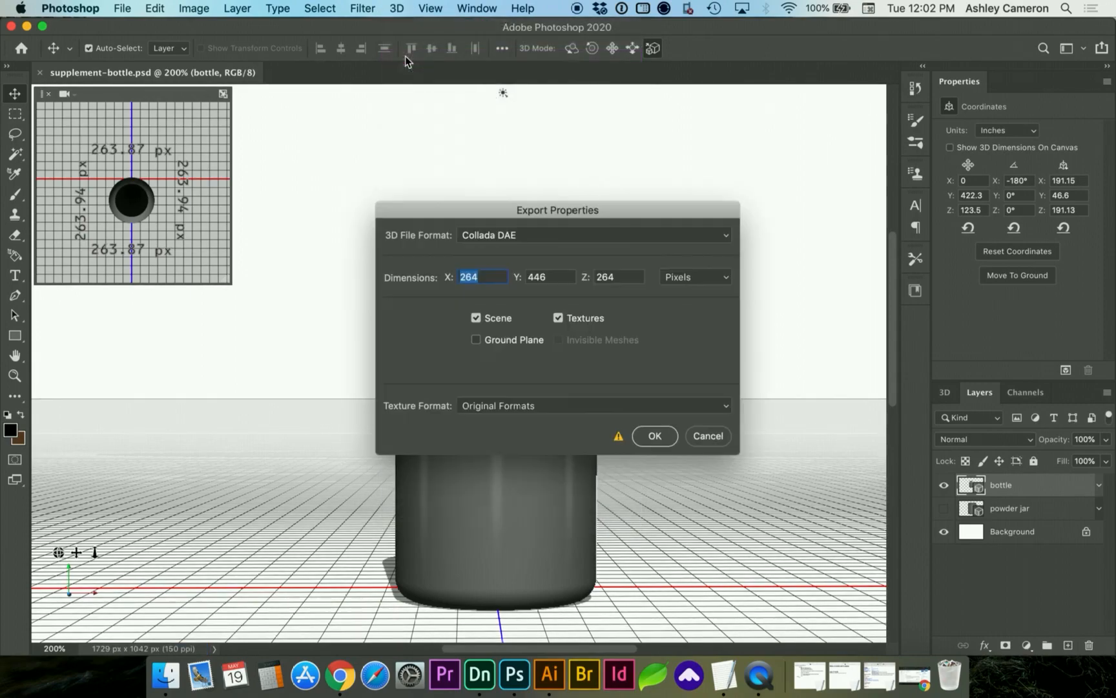
click(526, 236)
click(520, 286)
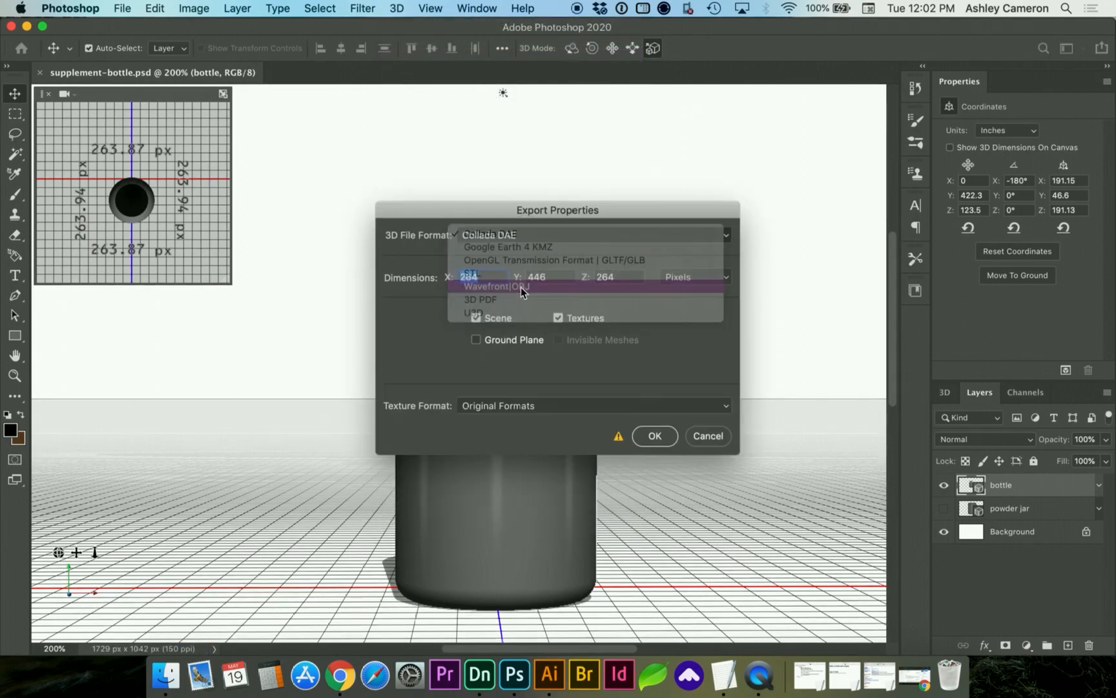
click(652, 437)
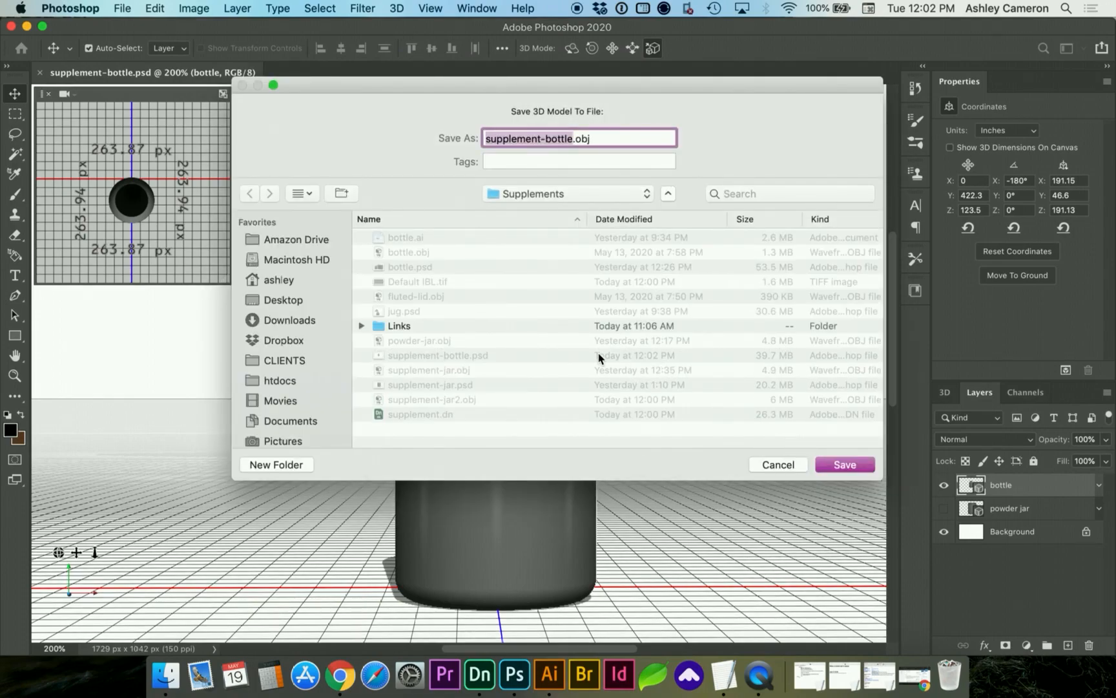
key(Right)
text(2)
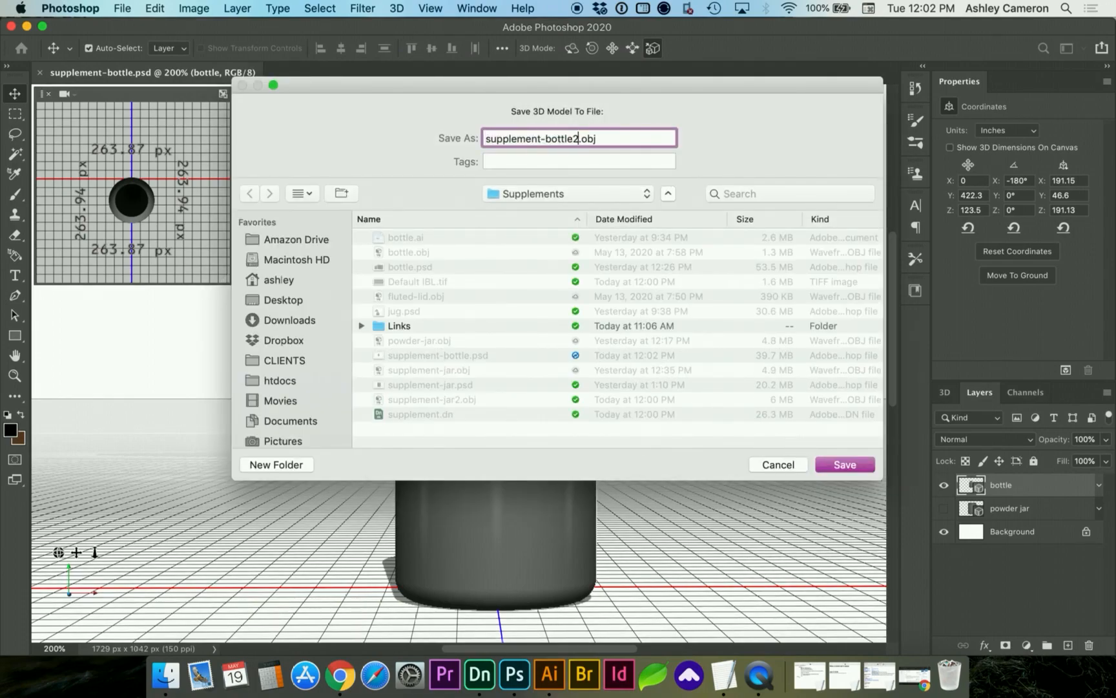
key(Return)
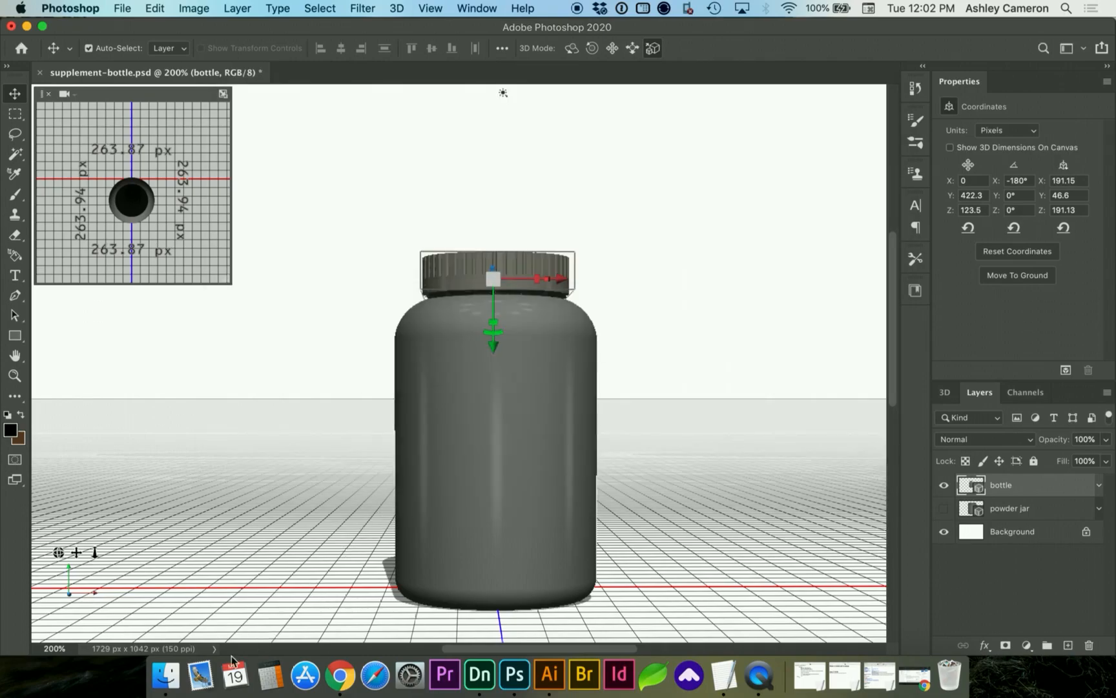
In Finder, move the exported Shape PSD texture files, supplement-bottle2.mdl and supplement-bottle2.mtl from the Supplements folder to the Trash.
click(165, 675)
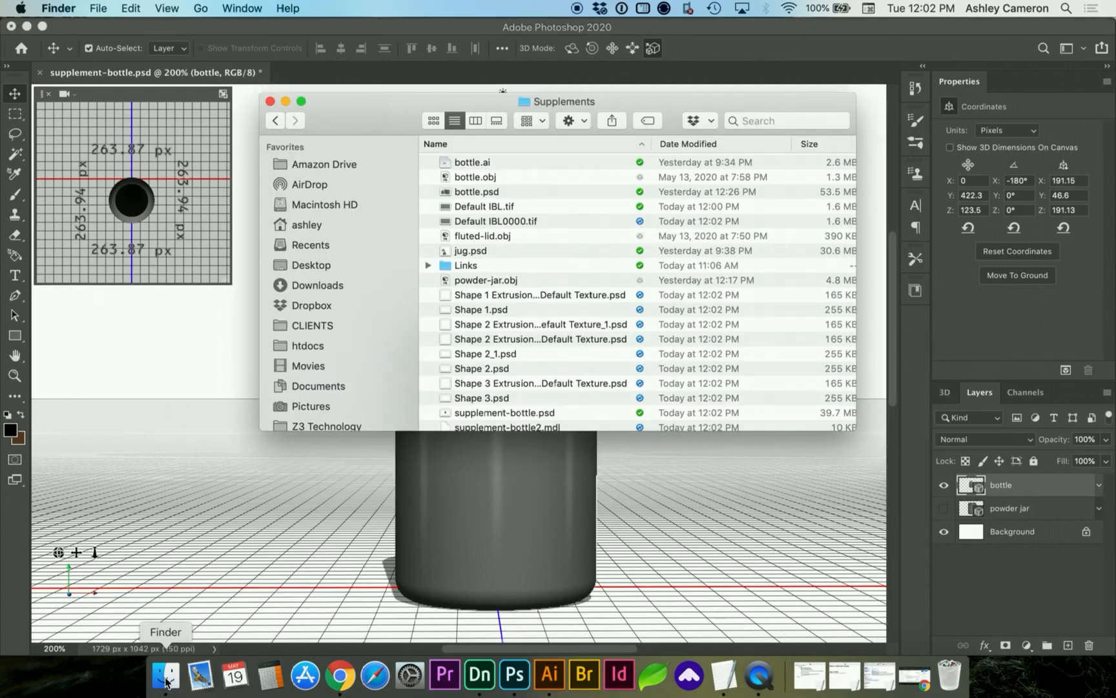
click(498, 294)
shift+click(489, 399)
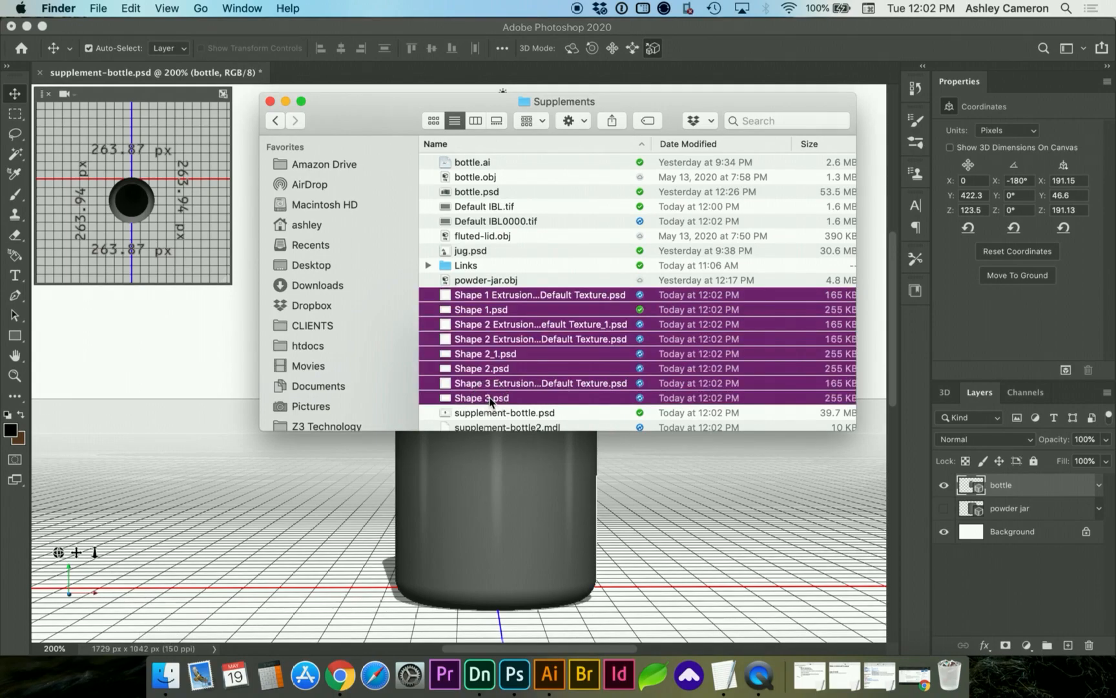
scroll(491, 362, down, 3)
super+click(537, 351)
super+click(537, 367)
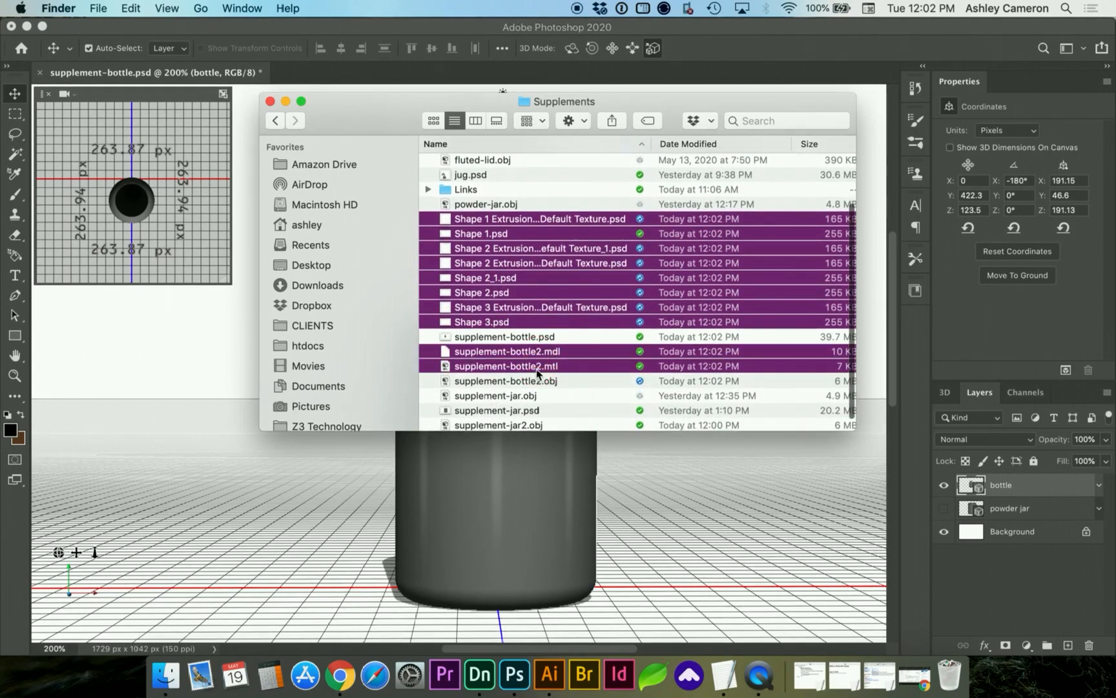
drag(486, 351, 959, 678)
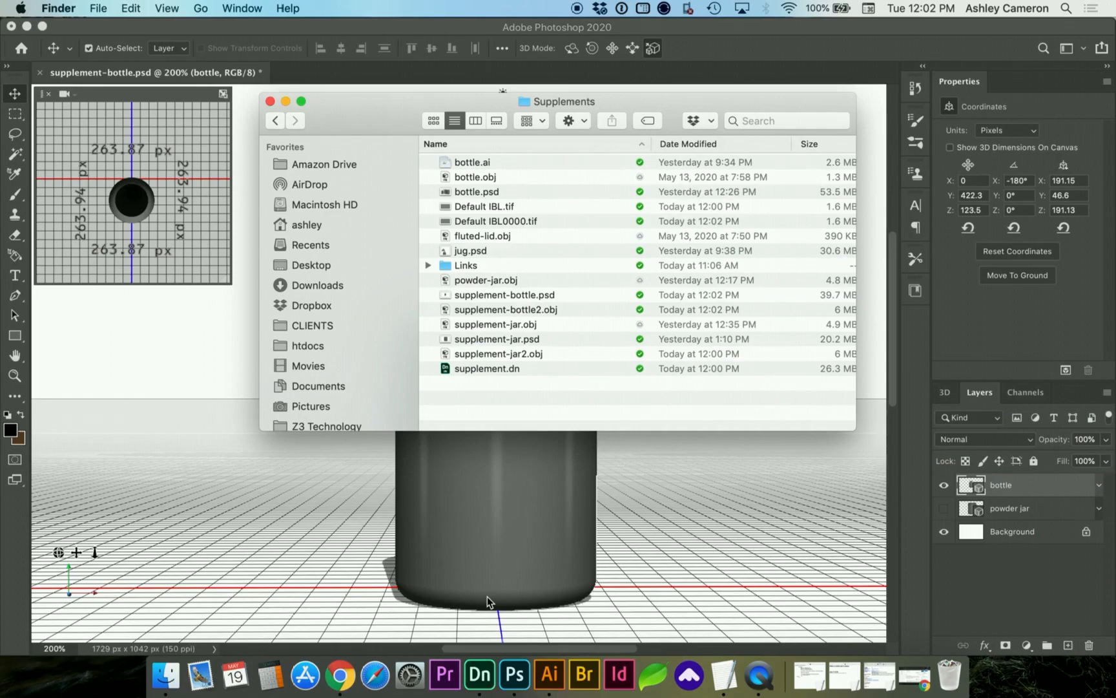
Switch to Adobe Dimension and replace the supplement-jar2 model with supplement-bottle2.obj from the Supplements folder.
click(479, 675)
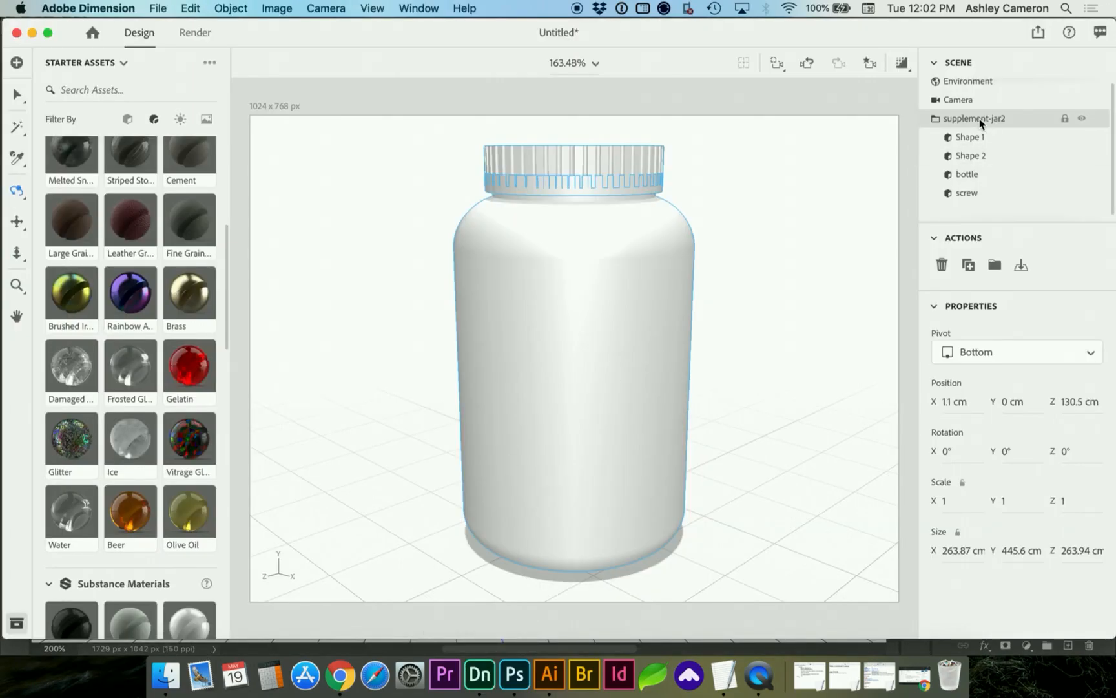
key(Delete)
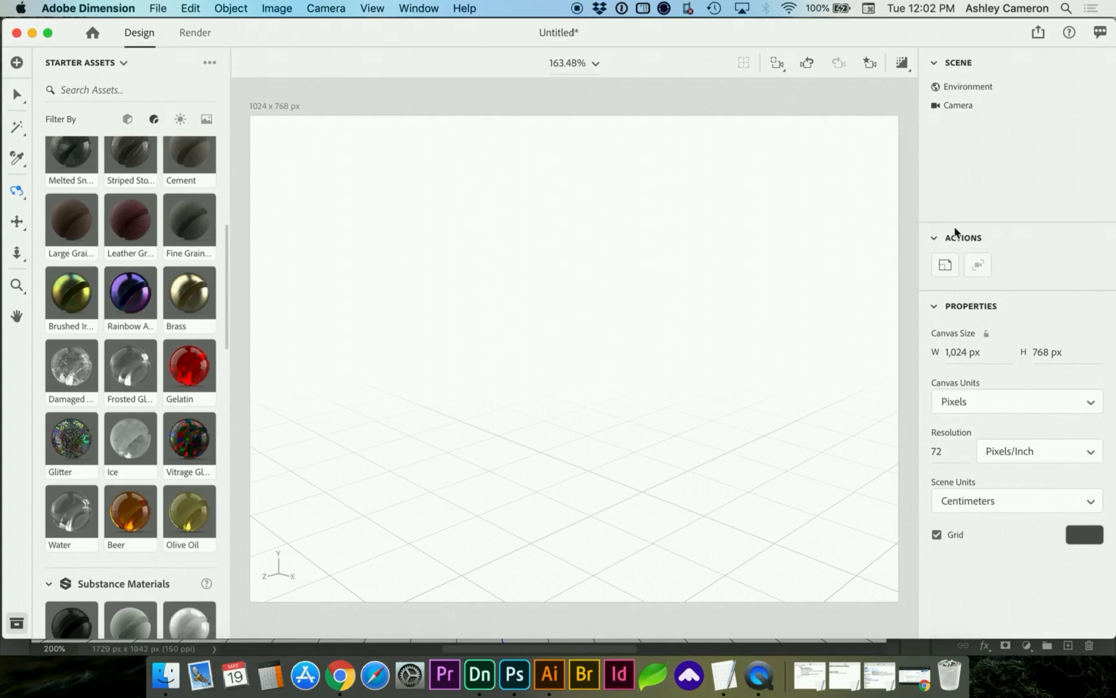
click(166, 675)
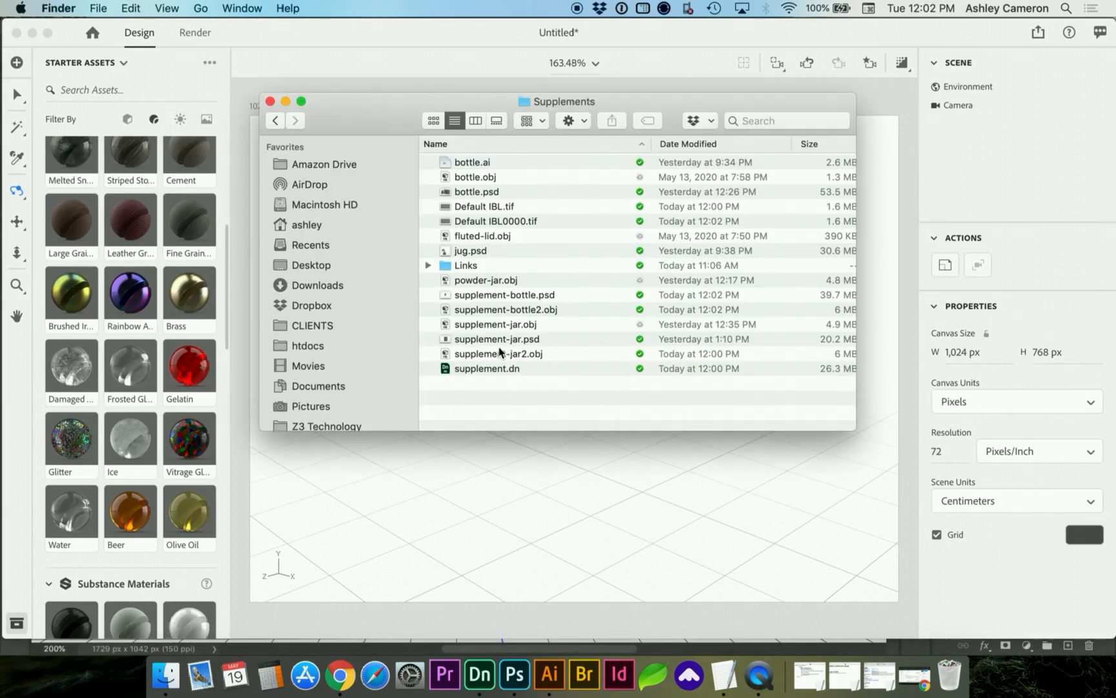
click(479, 311)
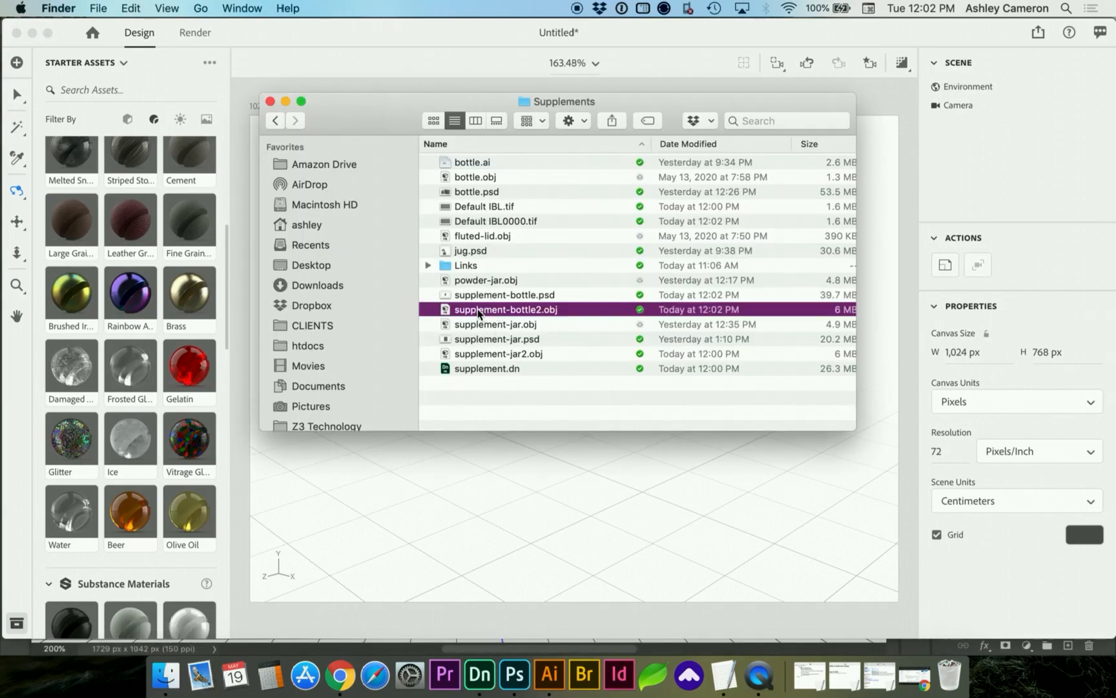
drag(479, 311, 546, 482)
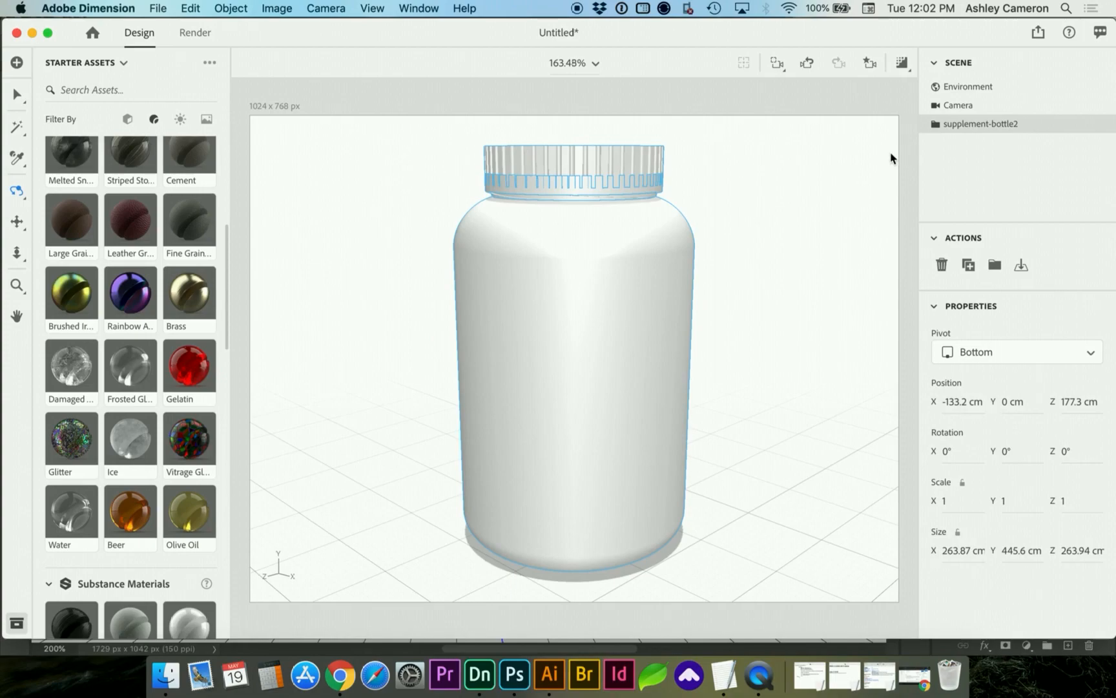
Expand the supplement-bottle2 group and check its bottle and screw parts.
click(935, 124)
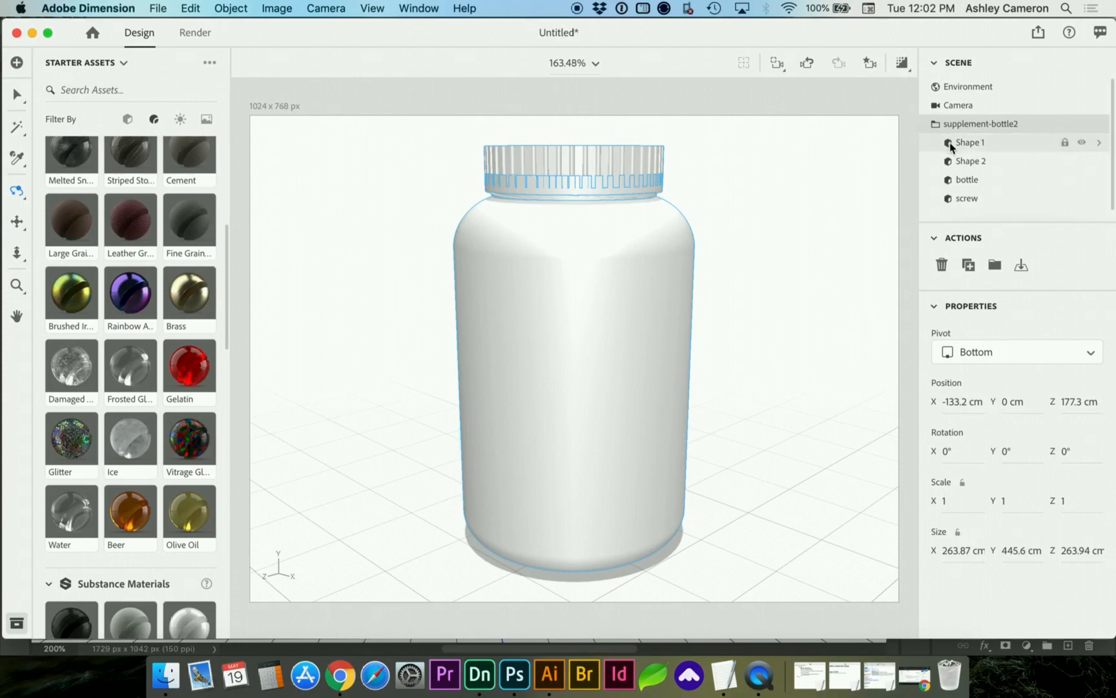
click(948, 180)
click(971, 182)
click(958, 200)
click(953, 183)
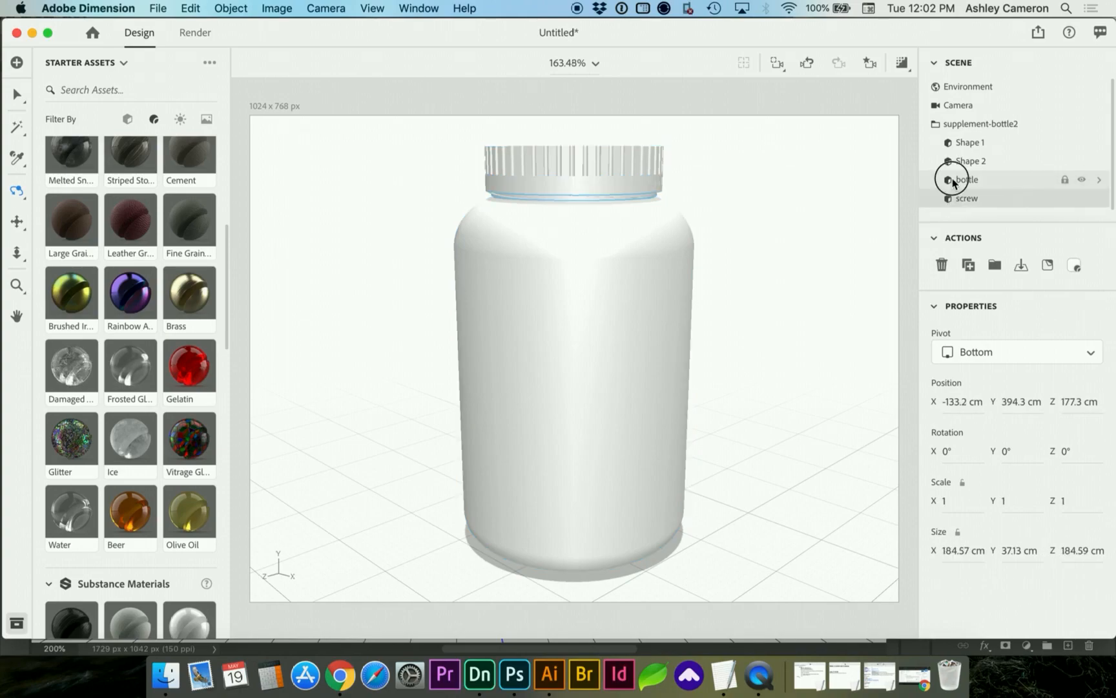
Apply the Plastic standard material to the lid parts Shape 1 and Shape 2.
click(964, 143)
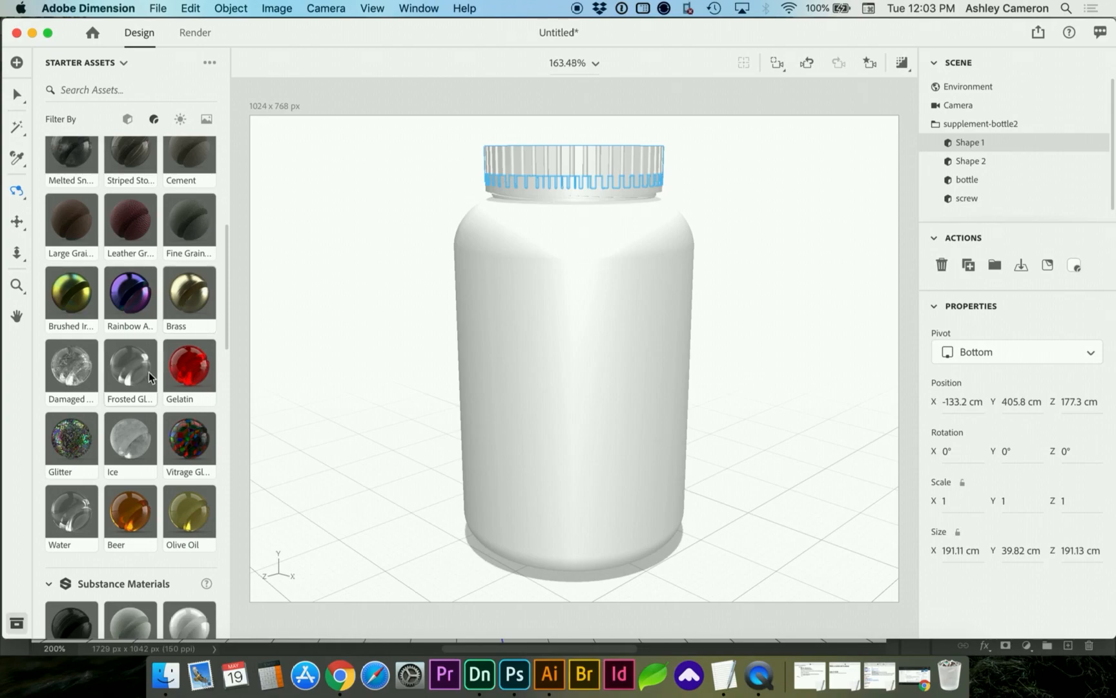
scroll(148, 372, up, 10)
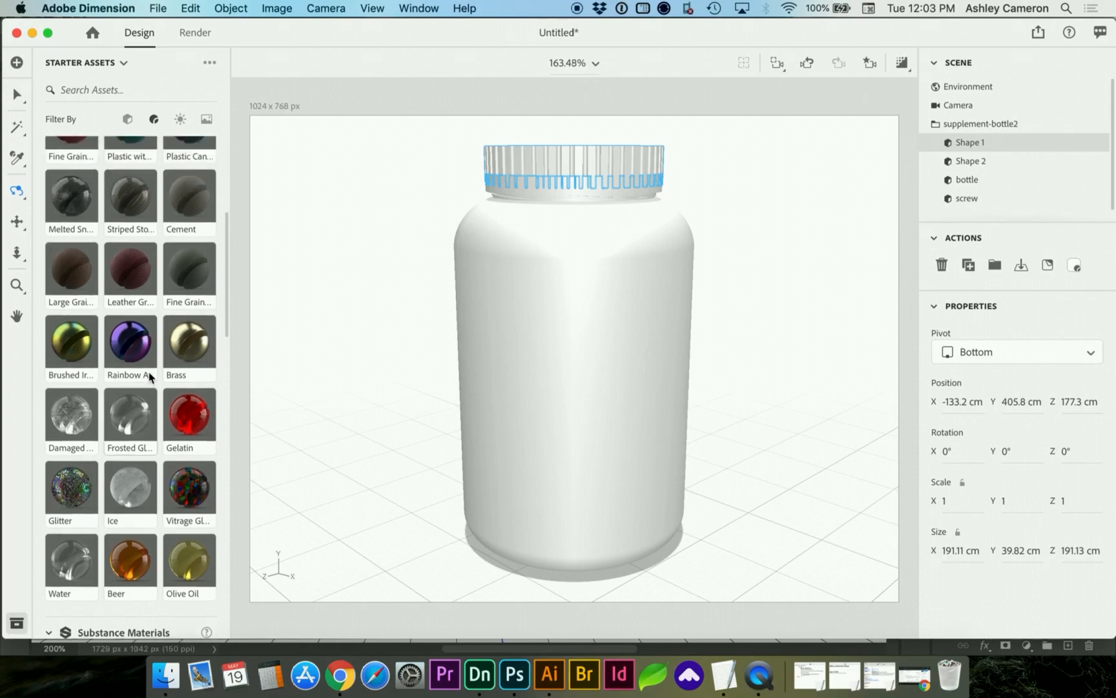
drag(131, 264, 977, 146)
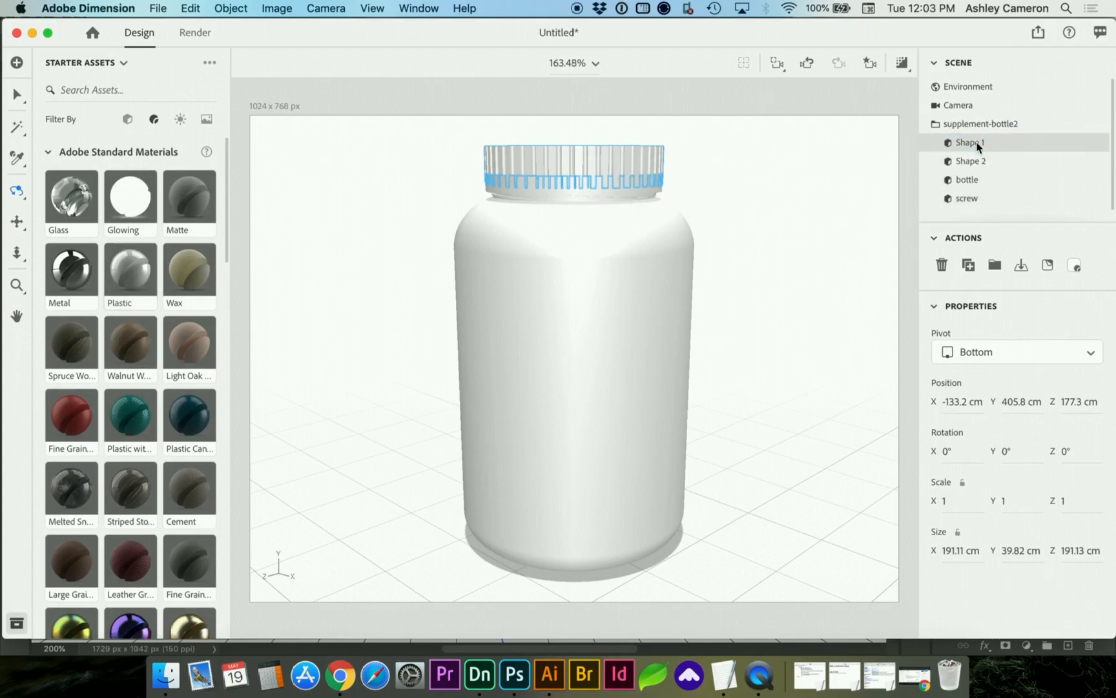
drag(130, 268, 976, 165)
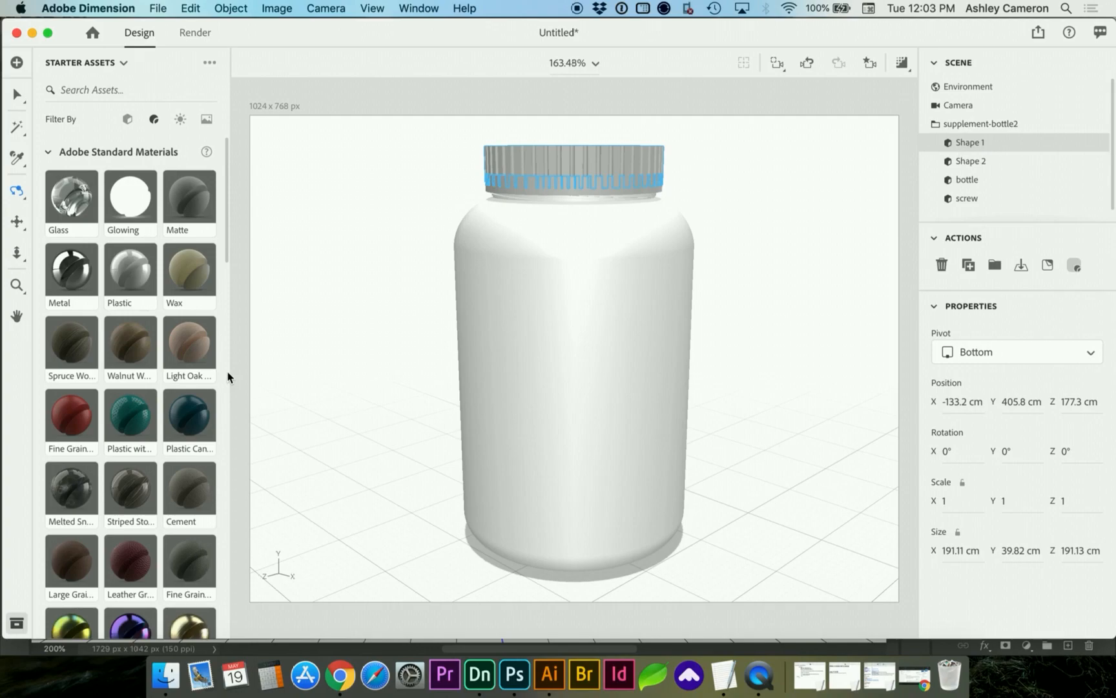
Apply the Beer material to the bottle and screw parts of supplement-bottle2.
scroll(141, 415, down, 8)
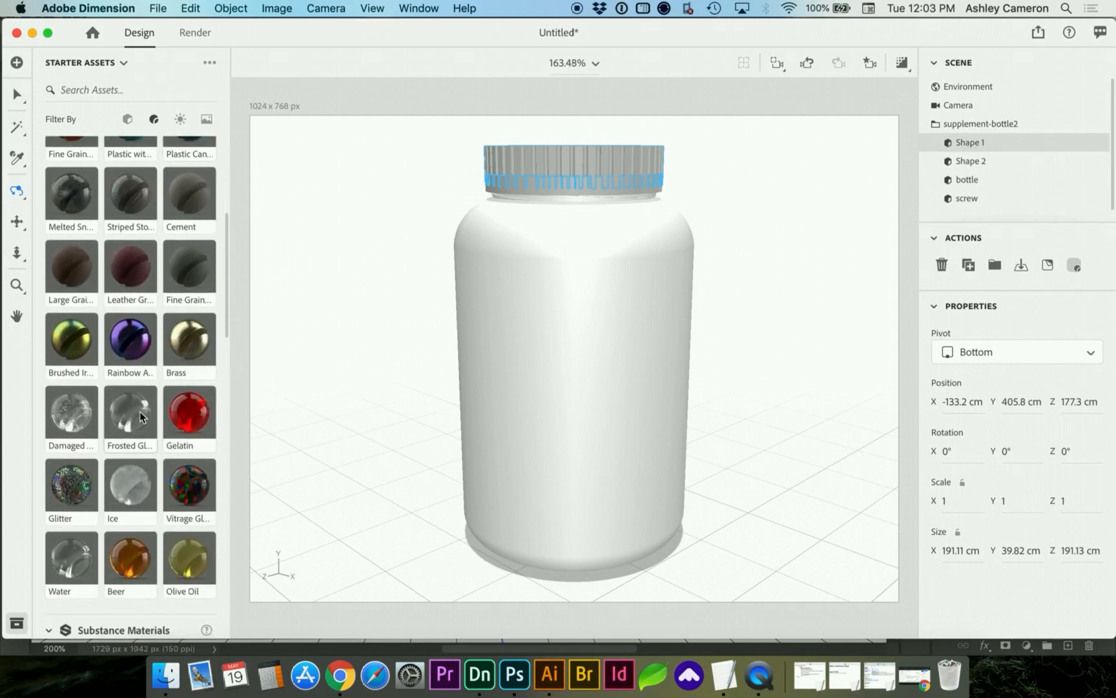
drag(133, 560, 991, 176)
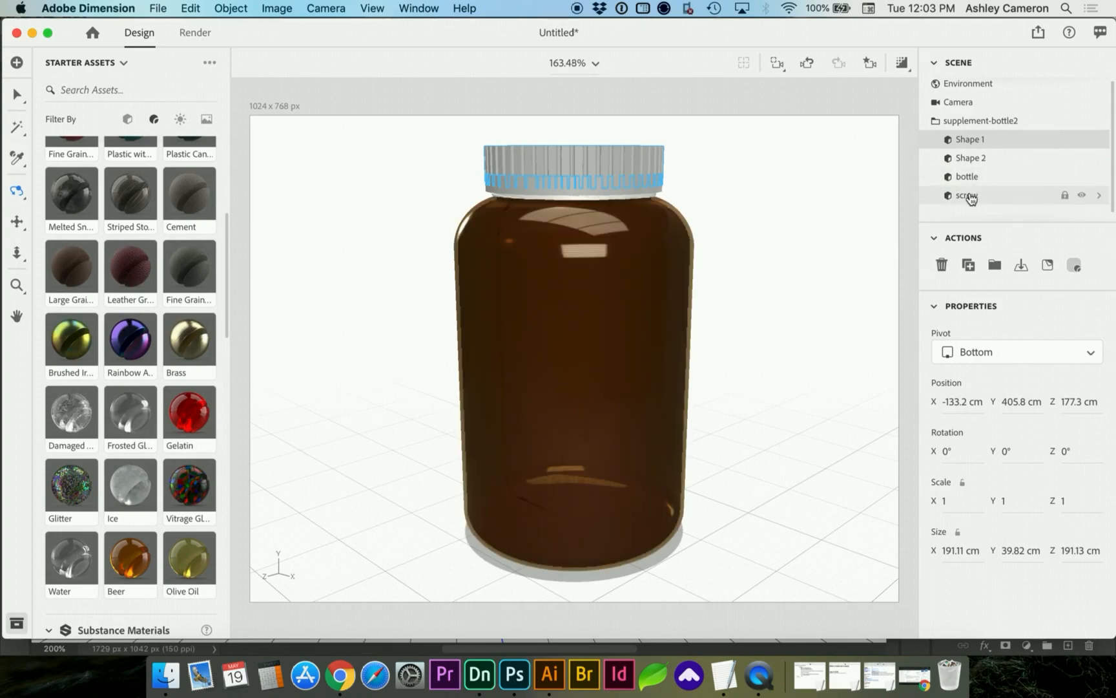
click(971, 199)
drag(133, 560, 974, 191)
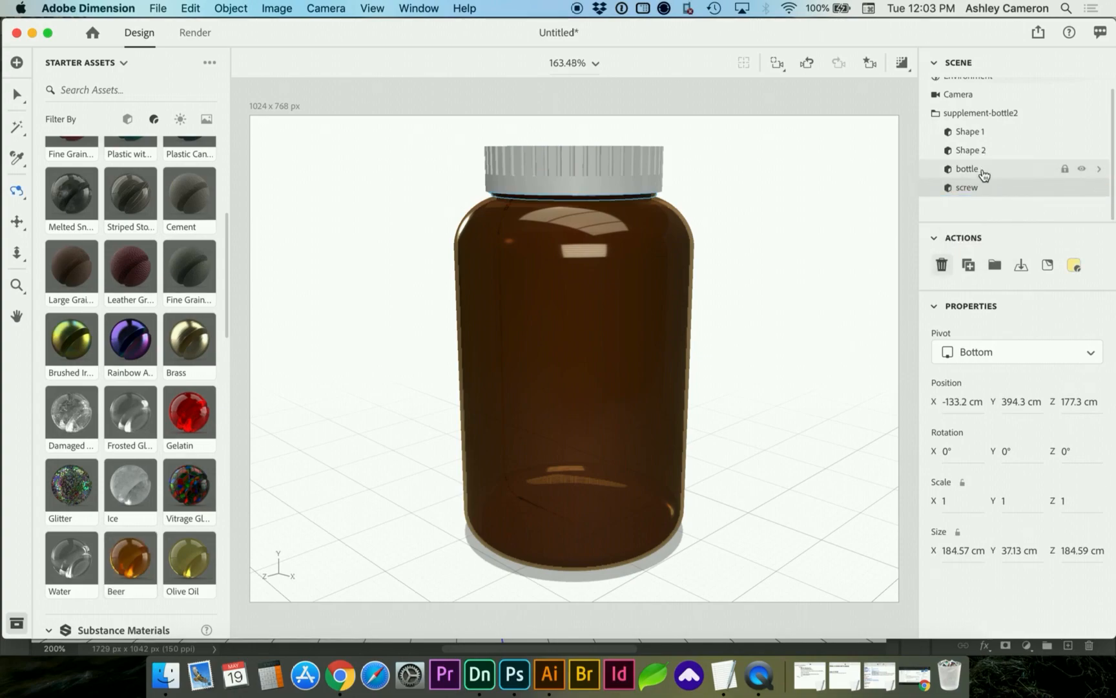
Place the Hydrate label graphic from the Finder onto the bottle part of supplement-bottle2 as a decal.
click(983, 177)
drag(519, 284, 521, 311)
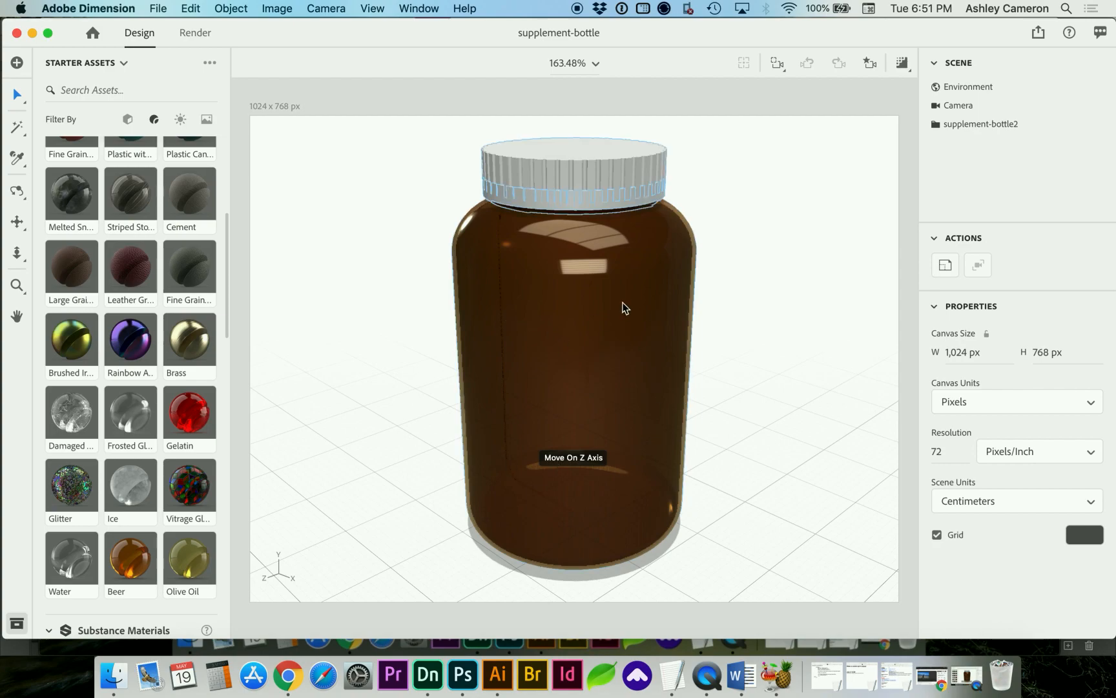
click(114, 675)
drag(749, 274, 511, 387)
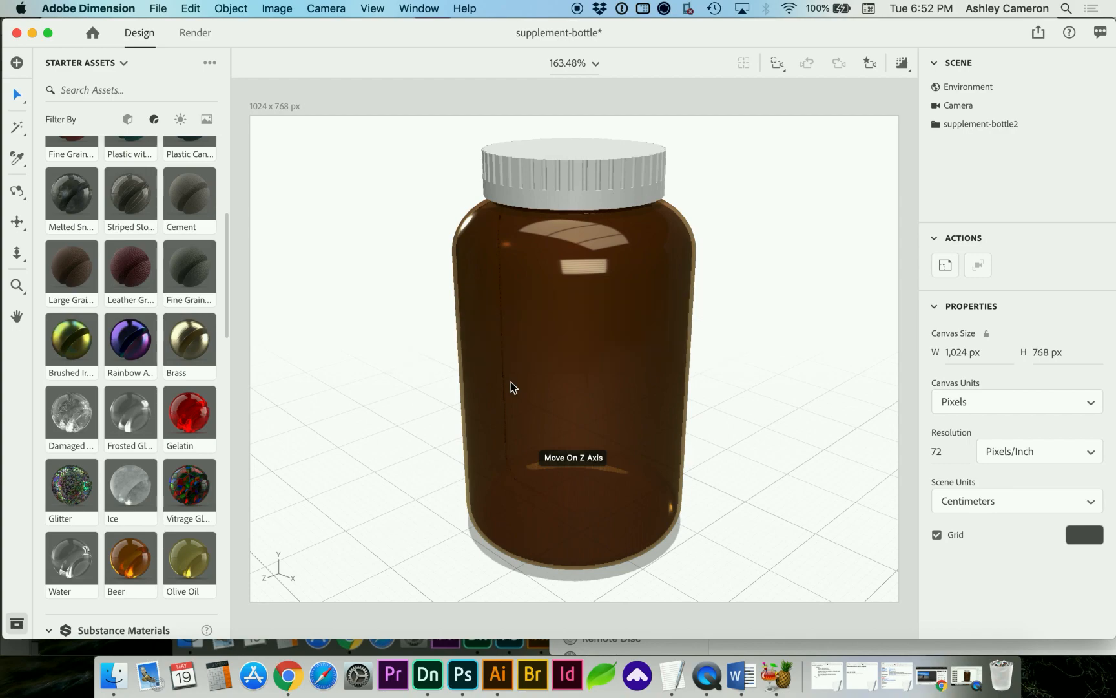
drag(646, 259, 634, 7)
Scale the label decal to about 1,212.9% and reposition it on the front of the bottle.
drag(625, 352, 591, 412)
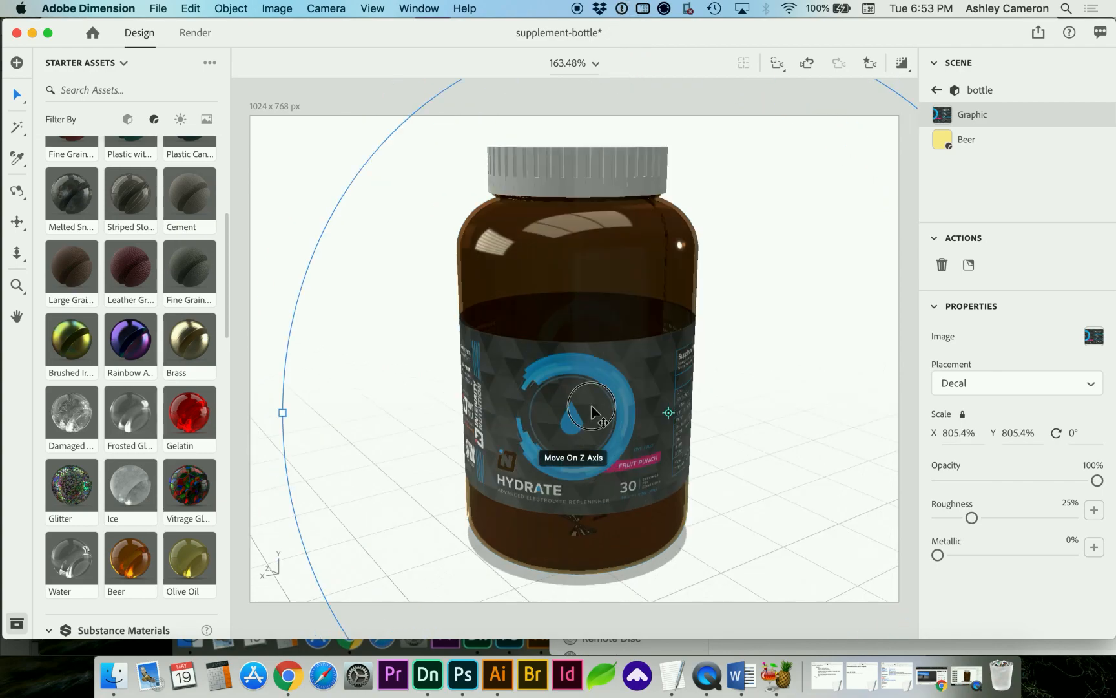
drag(306, 409, 148, 298)
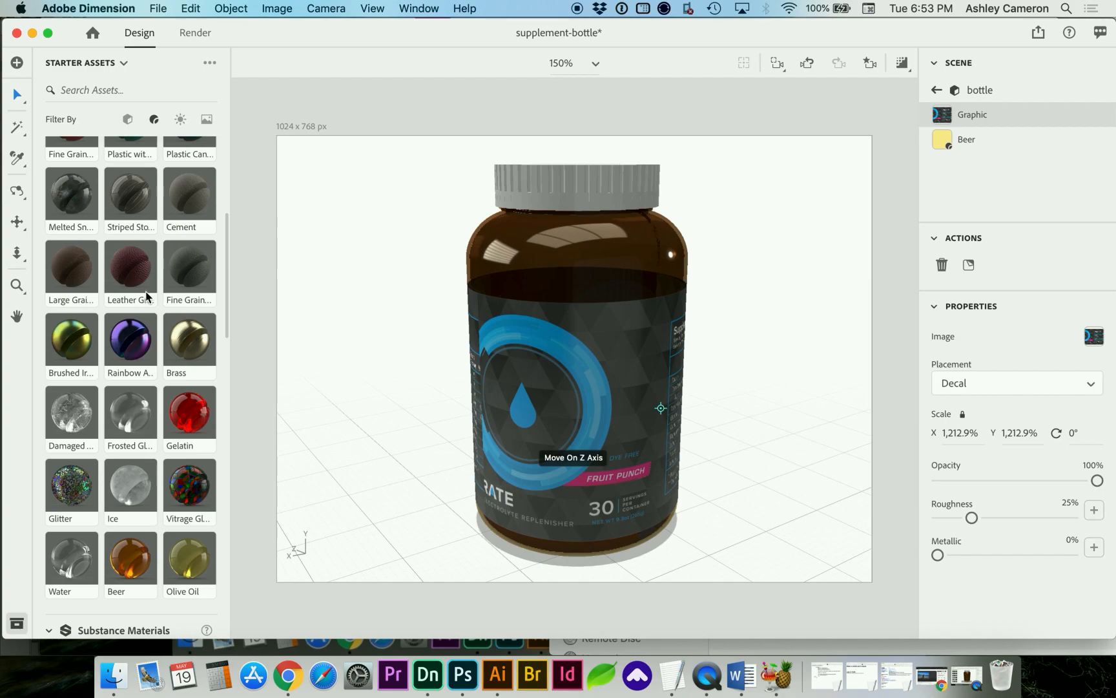
drag(544, 388, 617, 364)
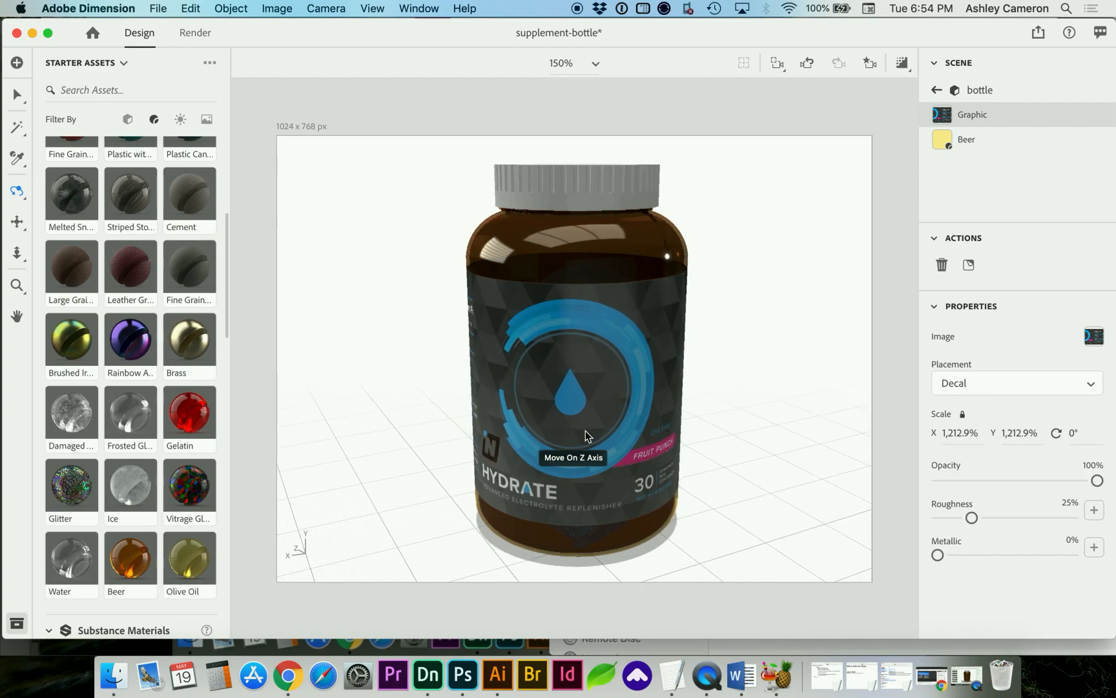
Switch to Photoshop and draw a thin vertical rectangle about 6 px by 340 px along the bottle's left edge.
click(463, 675)
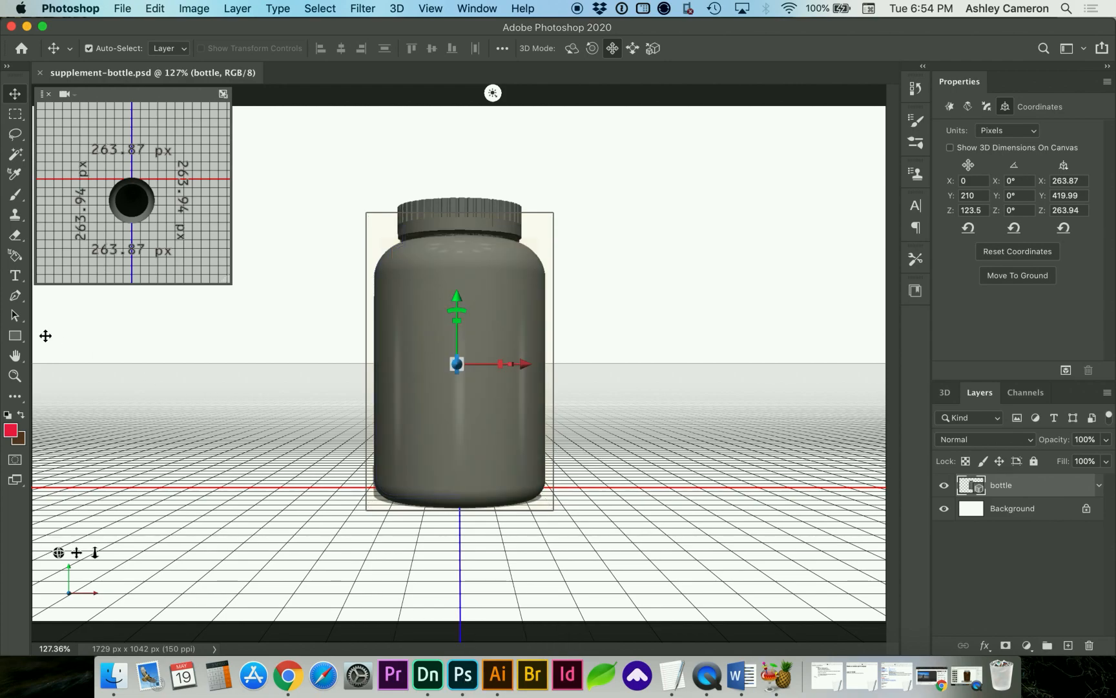
click(16, 337)
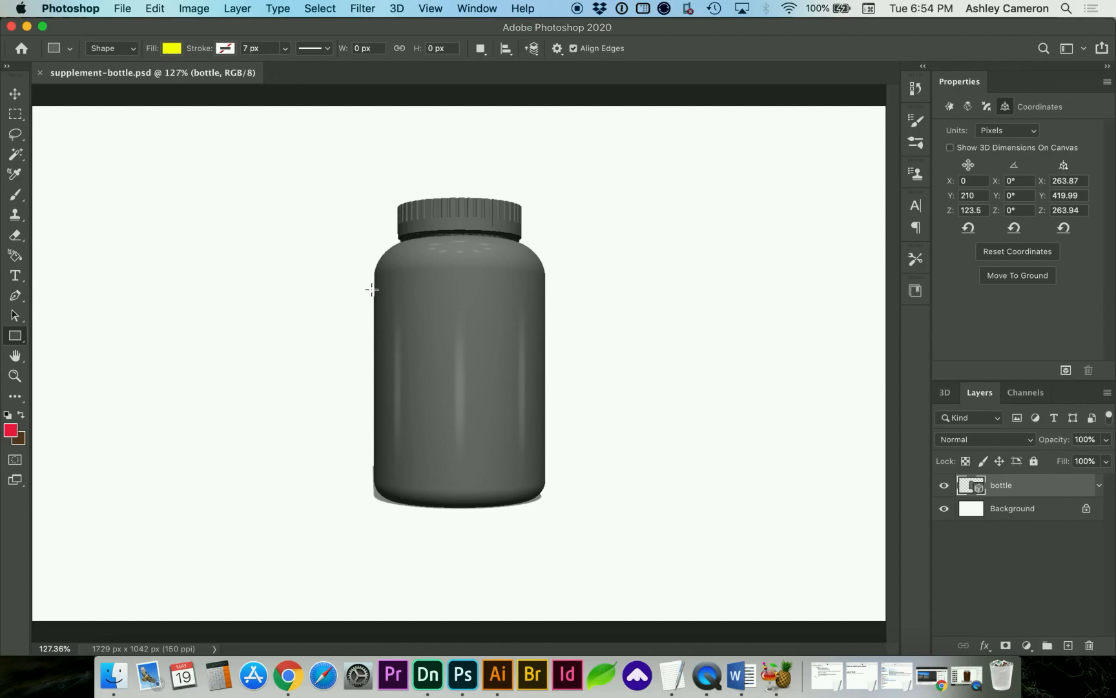
drag(371, 288, 370, 456)
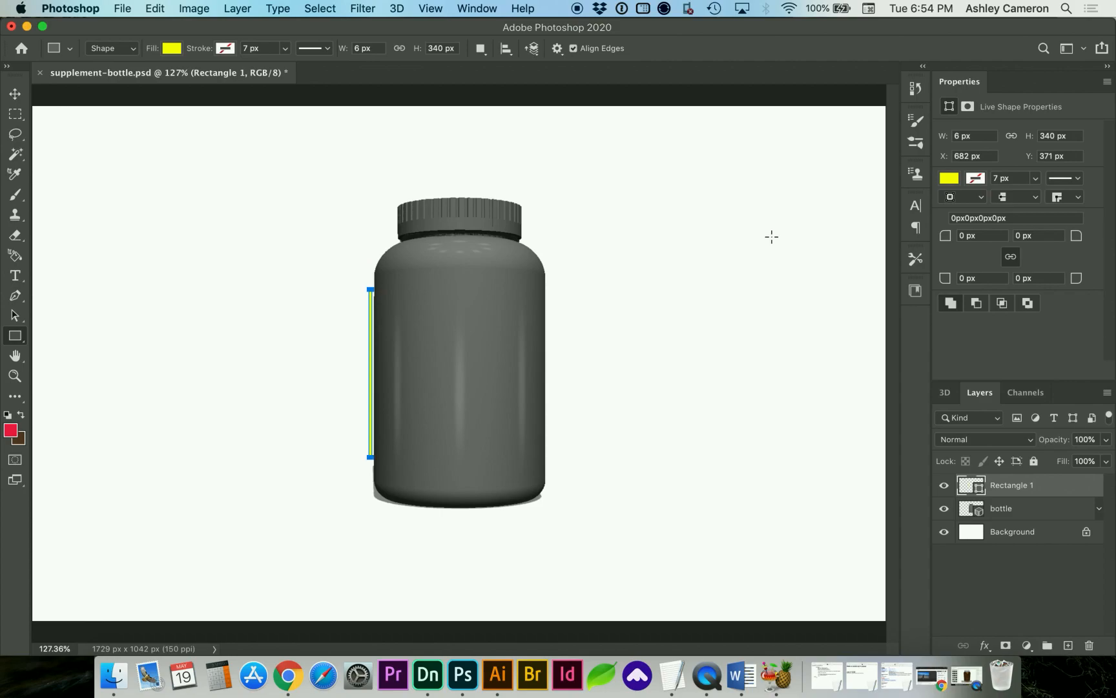
Create a 3D extrusion from the rectangle, bend it with the full-circle shape preset and set the extrusion depth to about 1050 px.
click(943, 395)
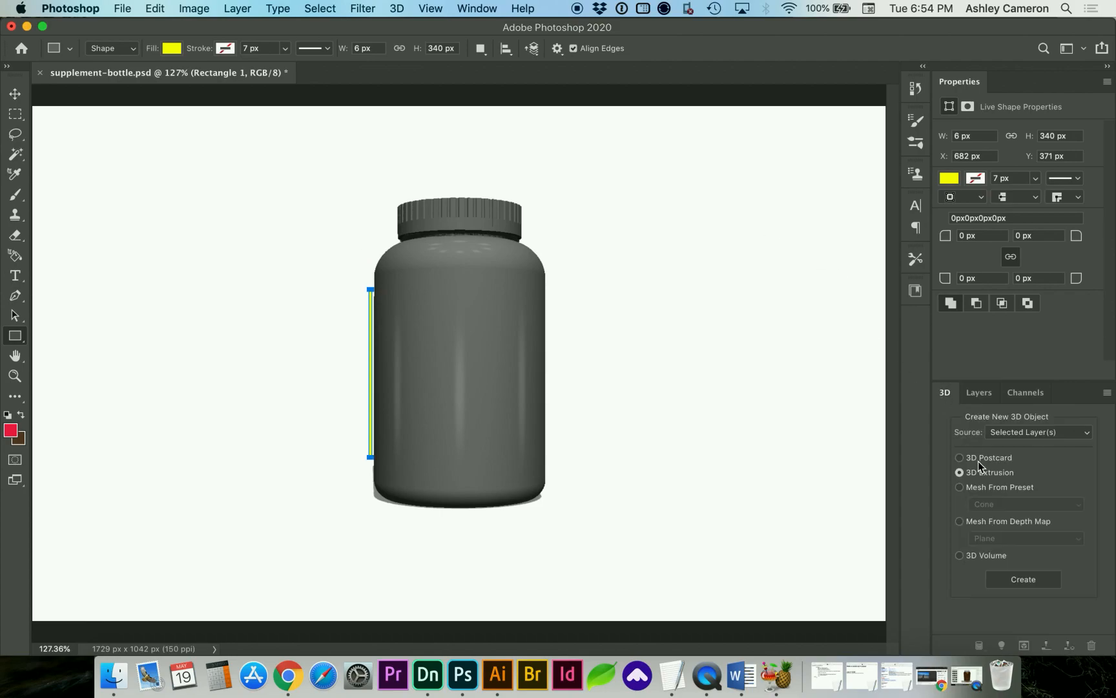
click(1010, 580)
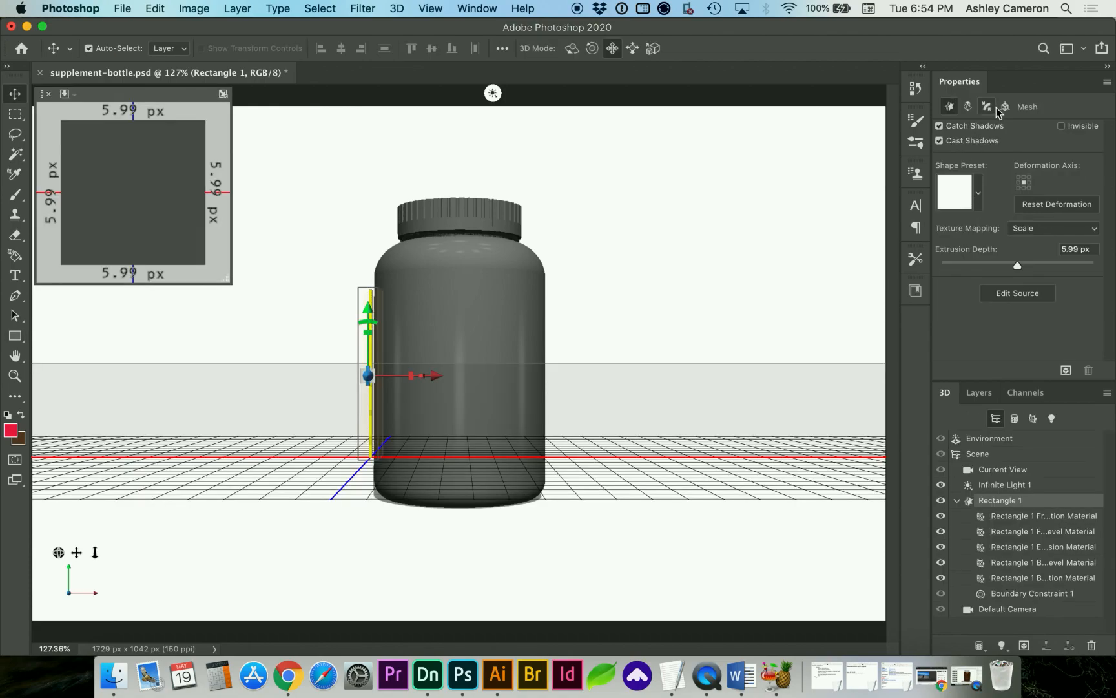
click(979, 195)
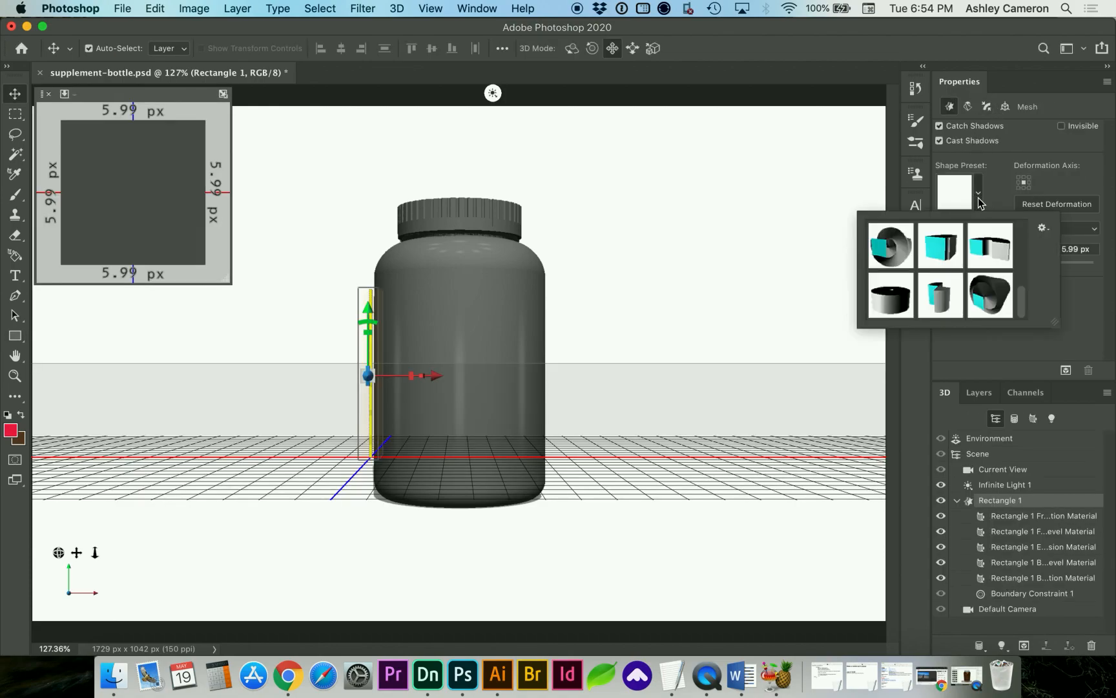
click(892, 296)
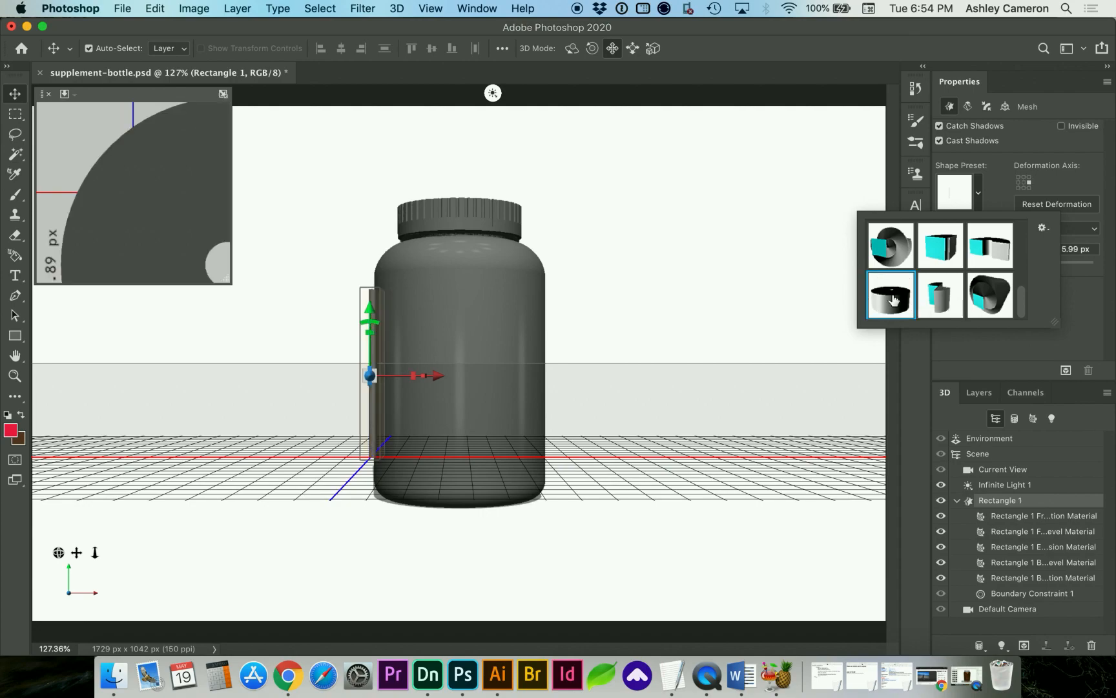
click(1085, 268)
mouse_move(1086, 269)
mouse_down()
mouse_move(1051, 268)
mouse_move(1064, 268)
mouse_up()
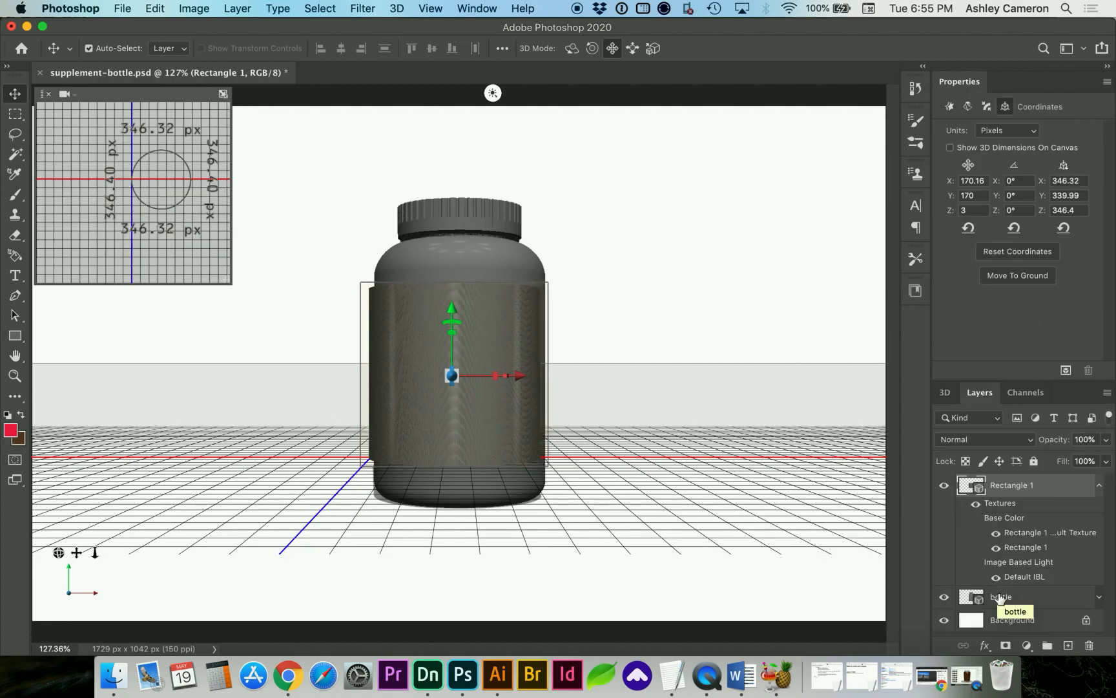
Merge the Rectangle 1 and bottle 3D layers.
shift+click(1000, 597)
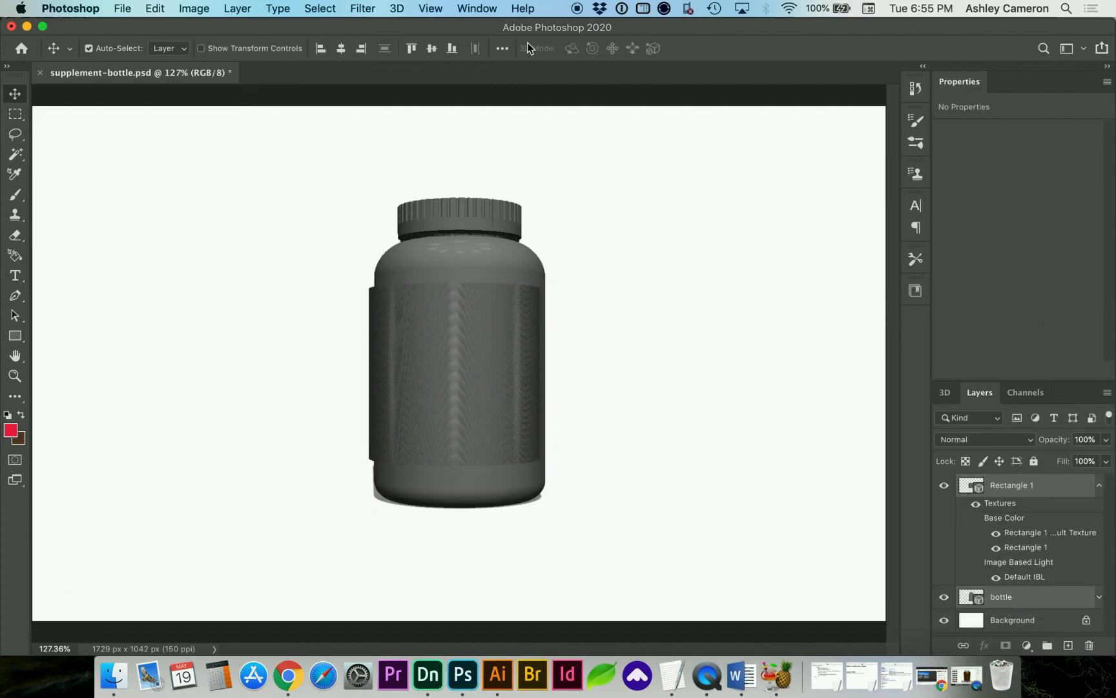
click(396, 8)
click(411, 41)
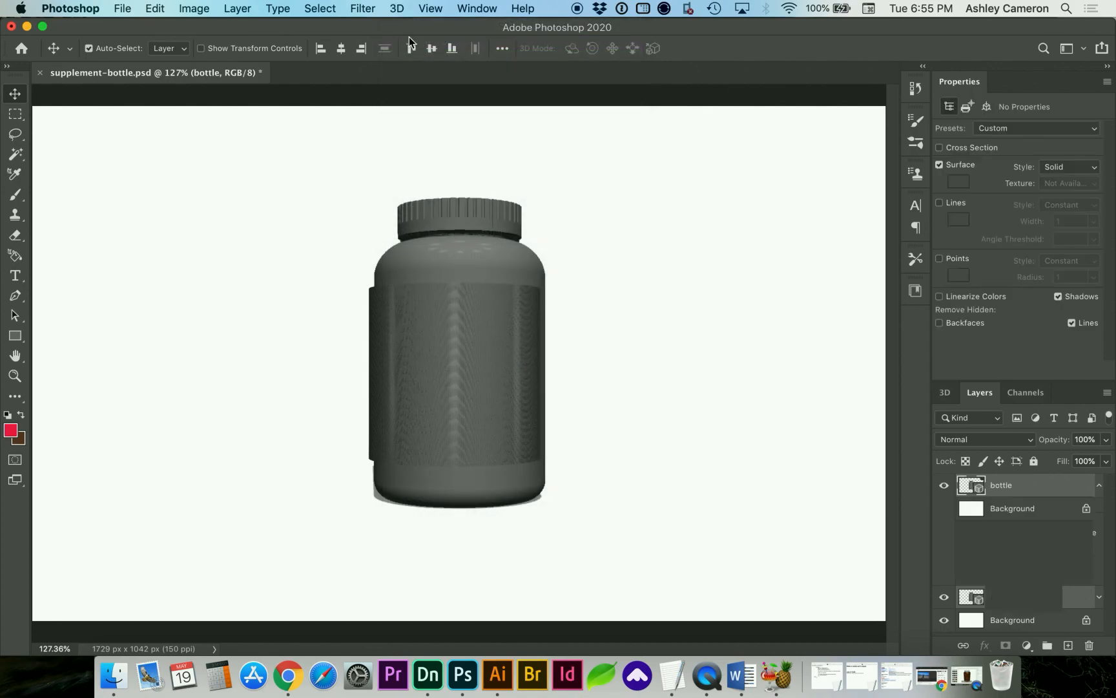
Rename the Rectangle 1 mesh in the merged 3D scene as label.
double_click(965, 489)
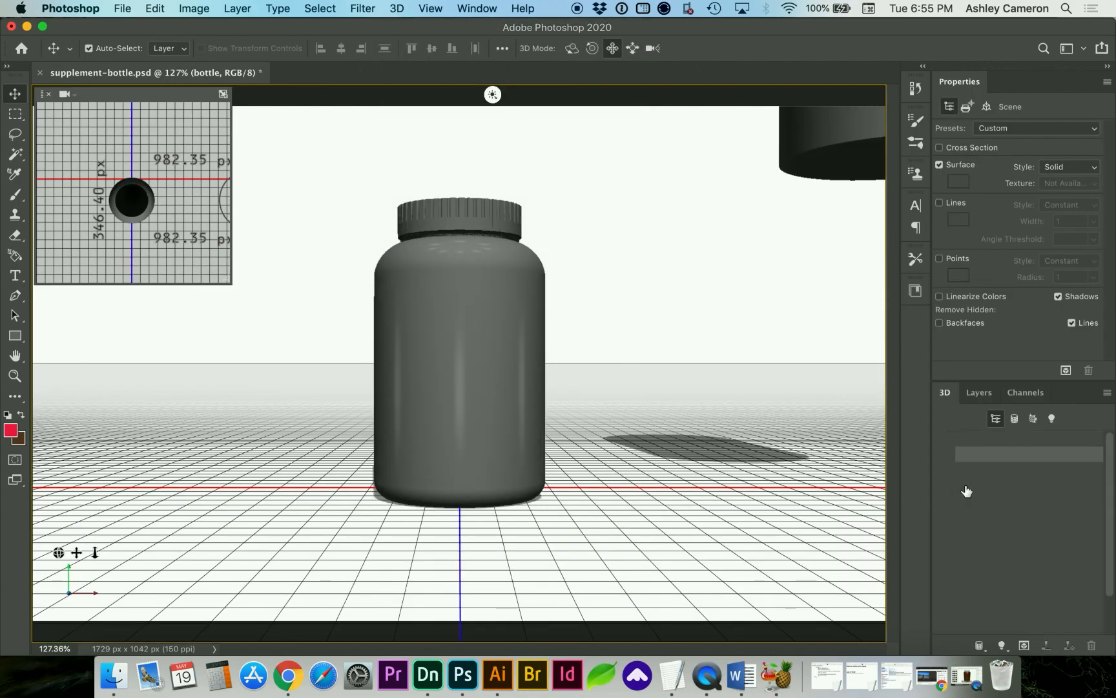
scroll(990, 566, down, 2)
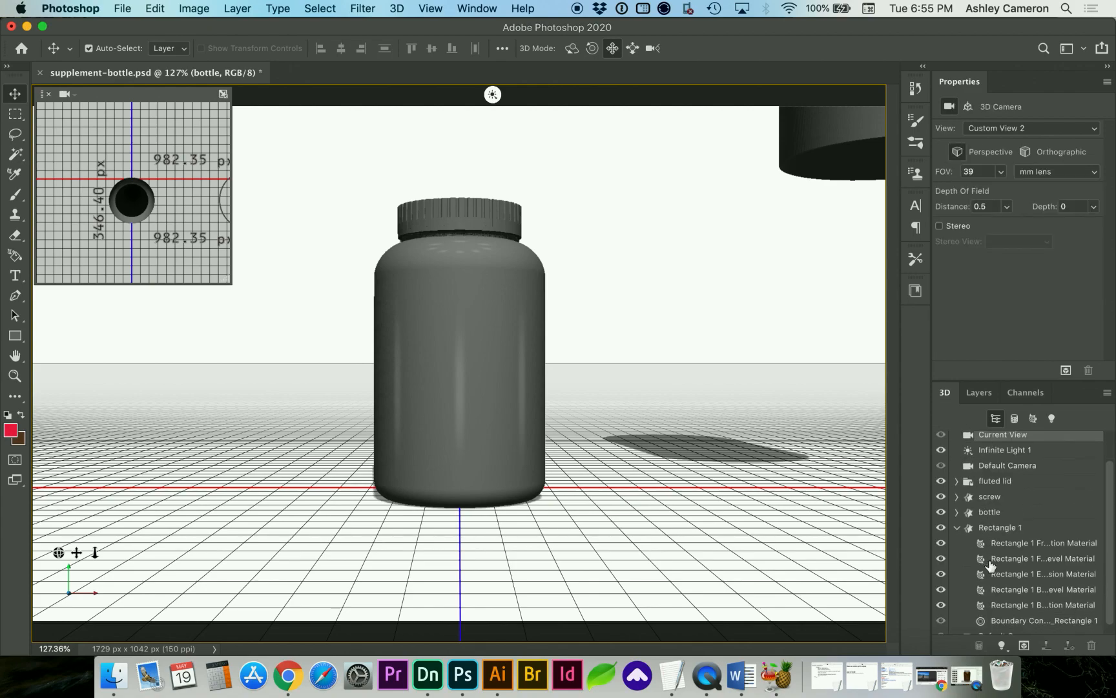
click(993, 531)
double_click(992, 528)
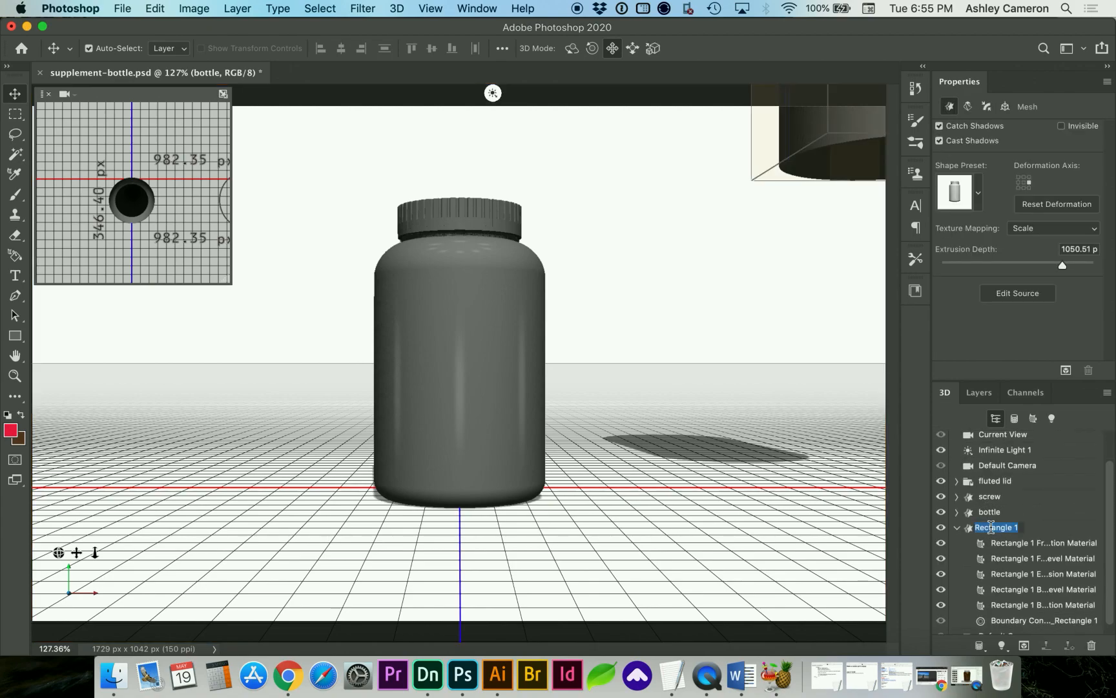
text(label)
key(Escape)
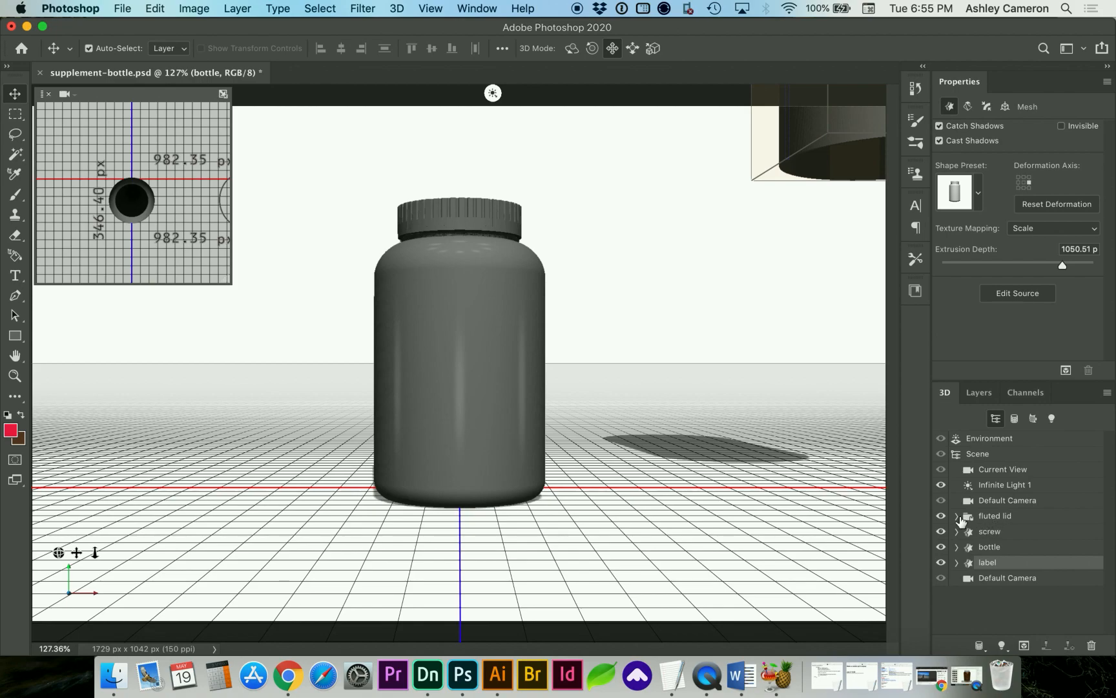
Center the lid, screw, bottle and label meshes horizontally, and align the bottom edges of the bottle and label.
click(957, 516)
shift+click(995, 531)
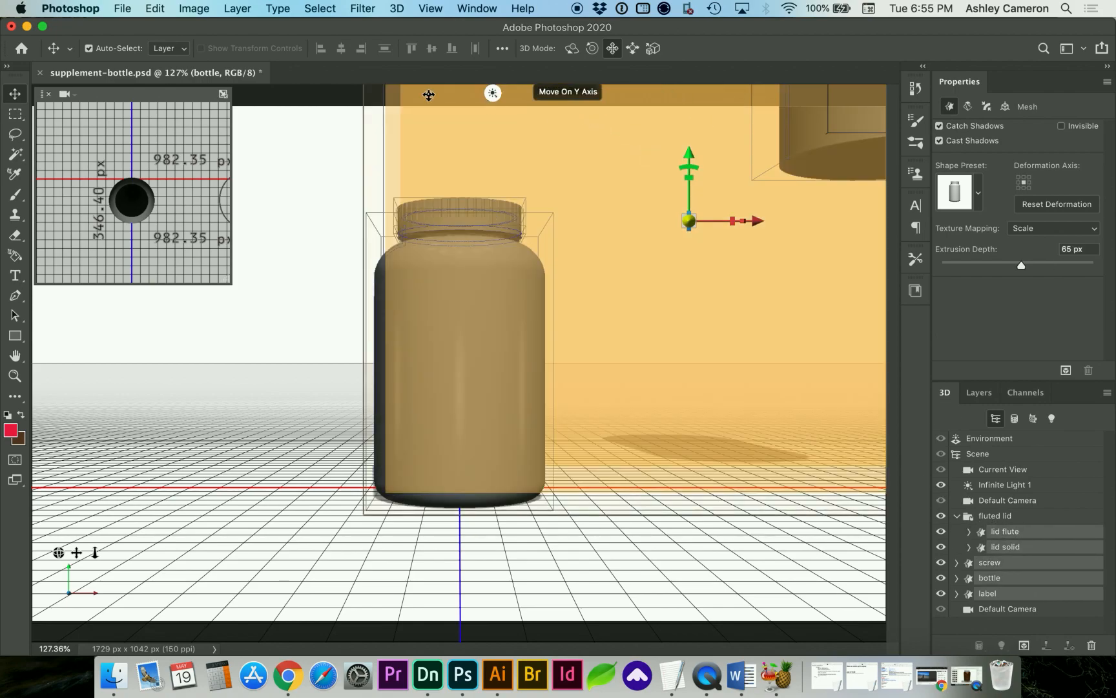
click(341, 50)
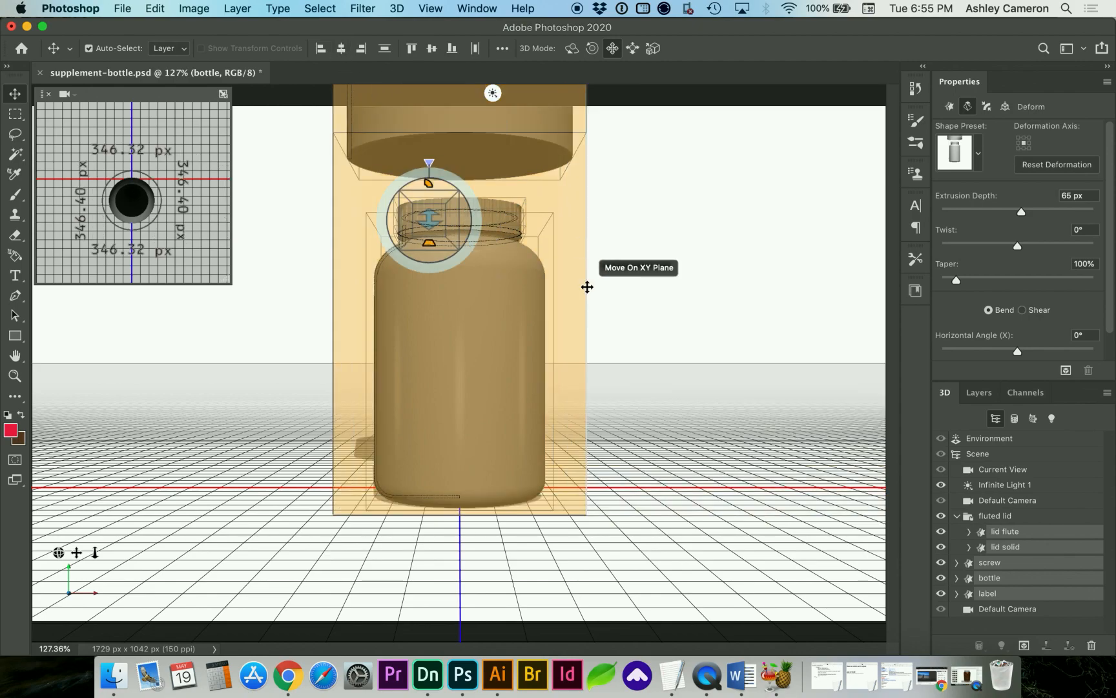
click(1024, 578)
shift+click(1016, 595)
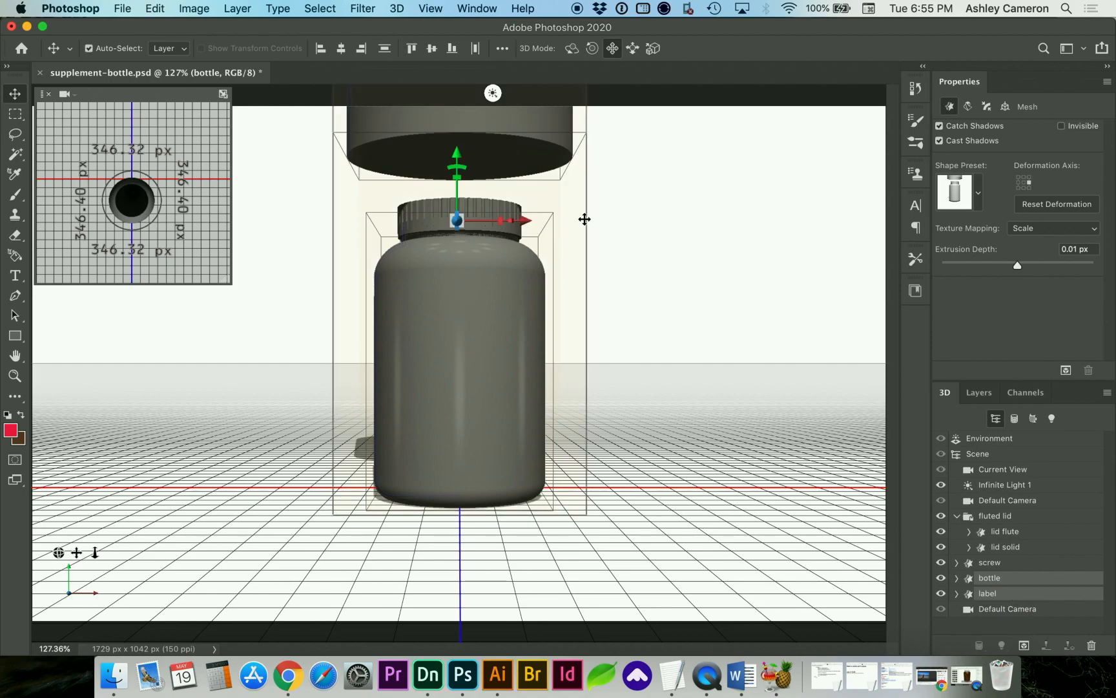
click(452, 48)
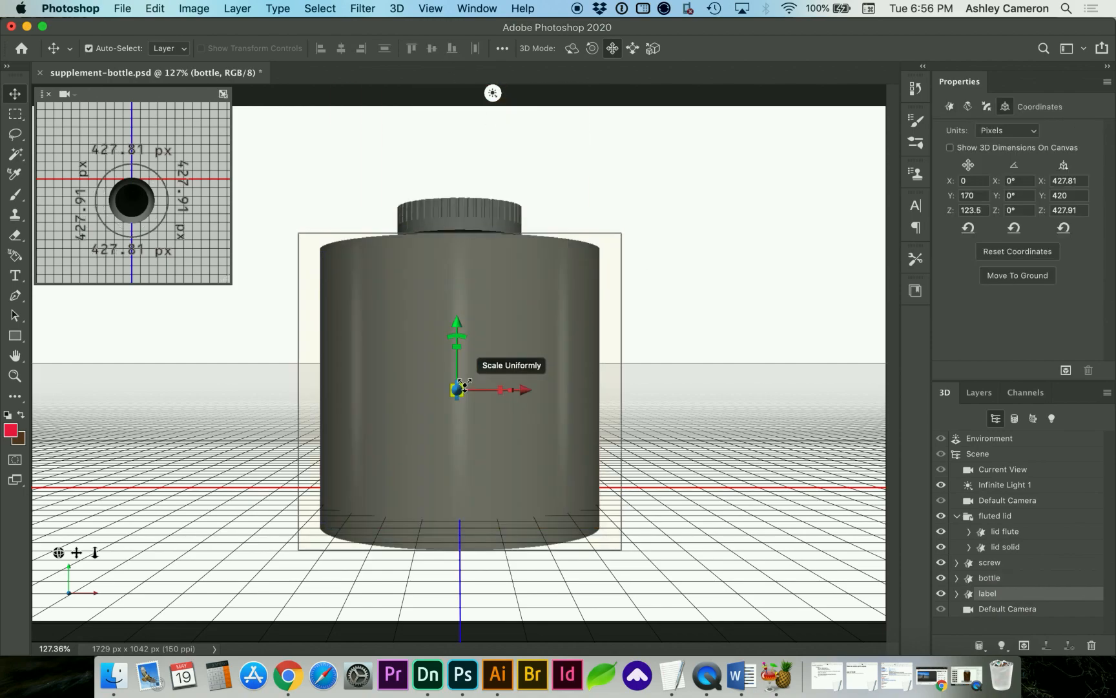
Scale the label mesh uniformly to about 268 px wide and raise it to about Y 185.55 px around the bottle body.
drag(464, 386, 370, 470)
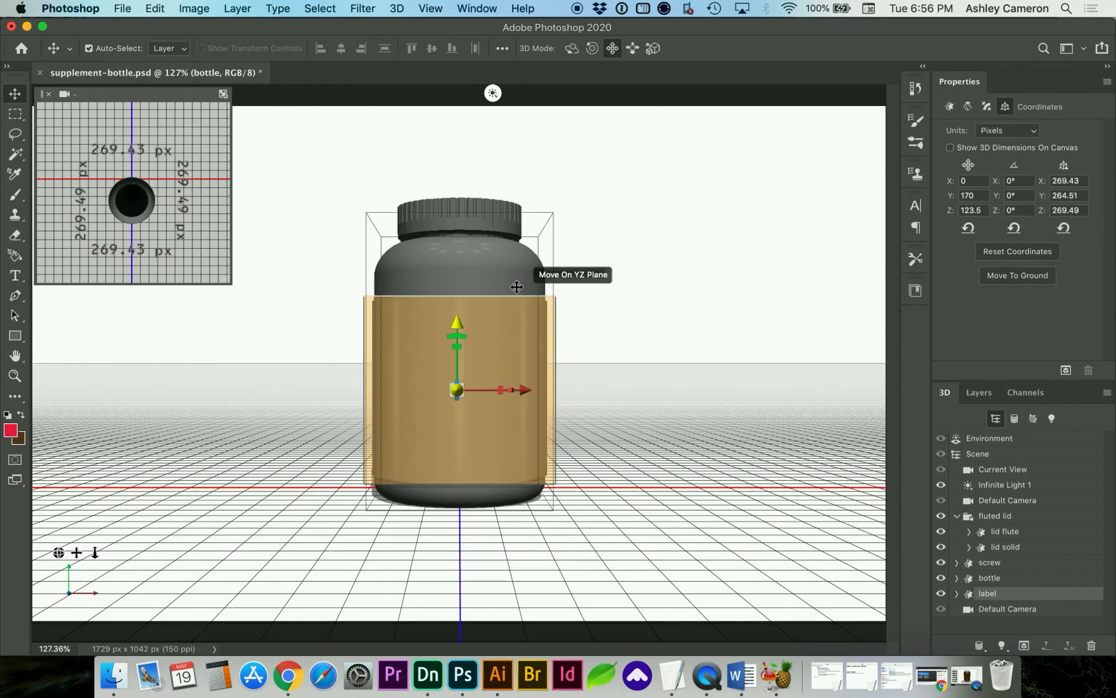
mouse_move(461, 322)
mouse_down()
mouse_move(518, 352)
mouse_move(474, 337)
mouse_up()
key(z)
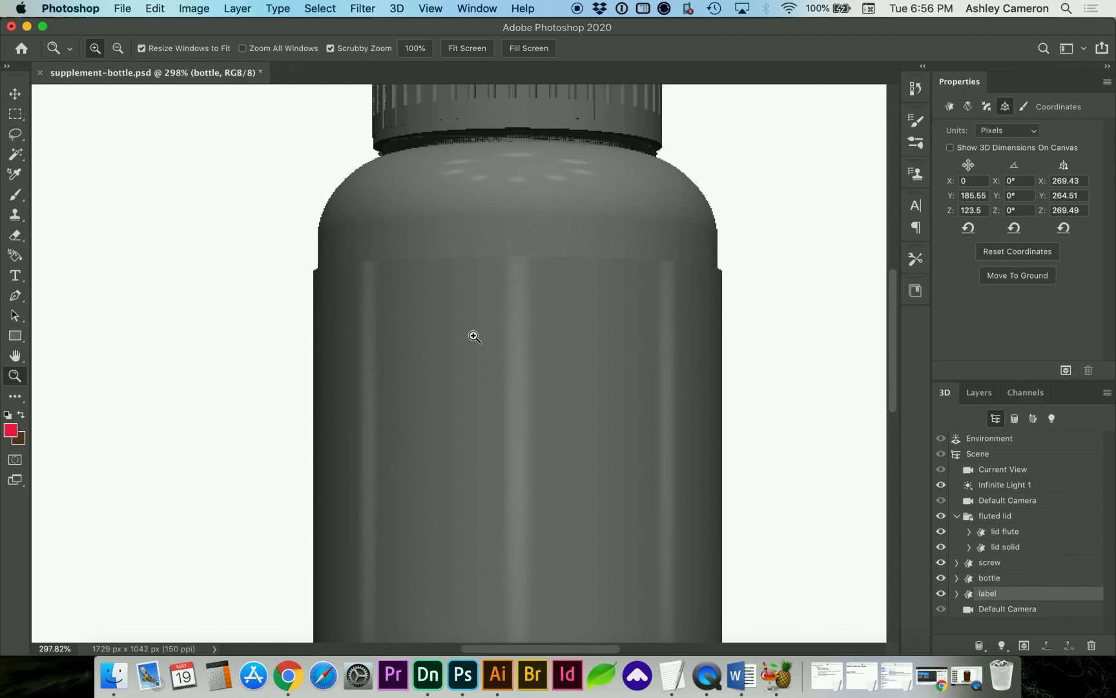
key(v)
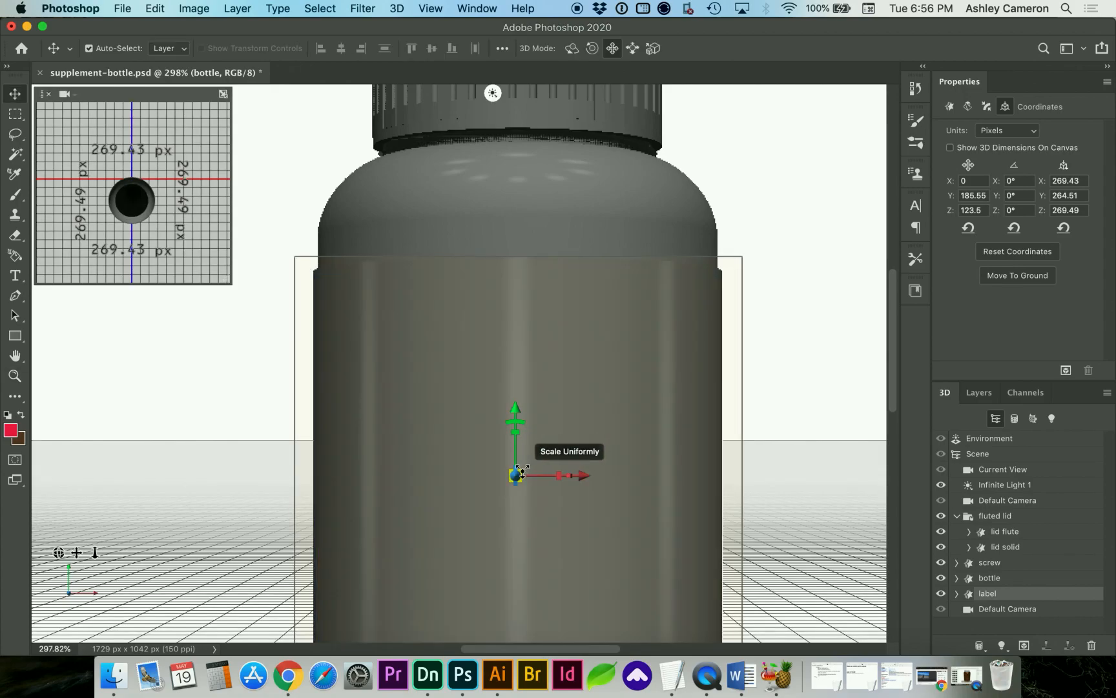
drag(523, 469, 521, 473)
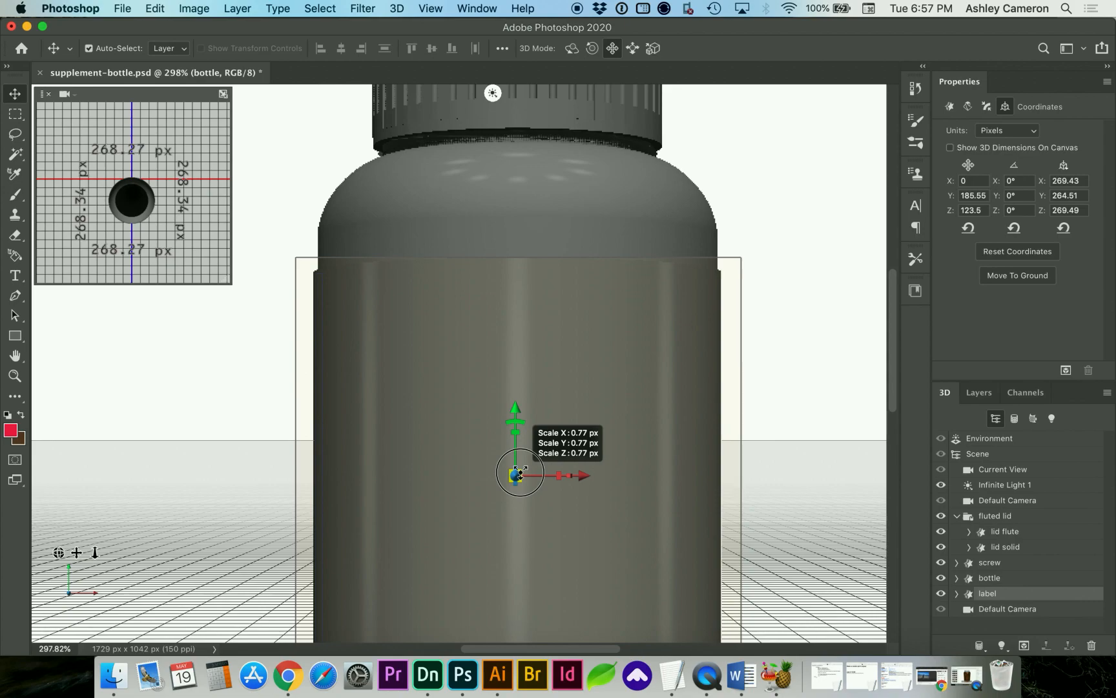
drag(520, 473, 521, 474)
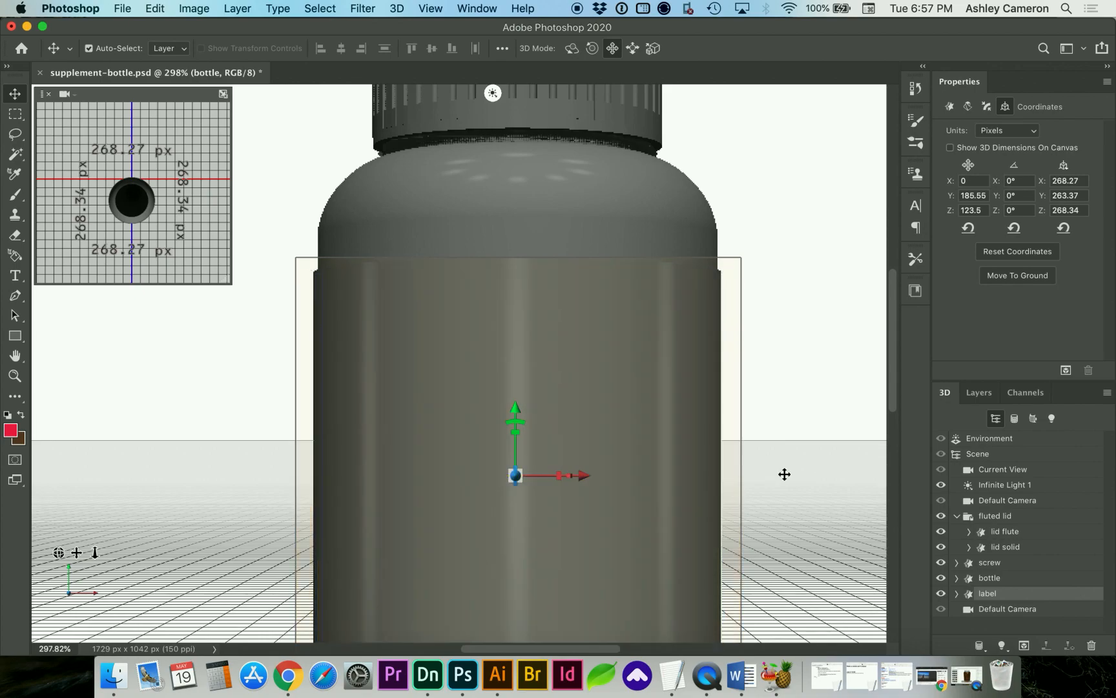
Save the document and export the bottle 3D layer in Wavefront OBJ format as supplement-bottle-label.obj.
key(super+0)
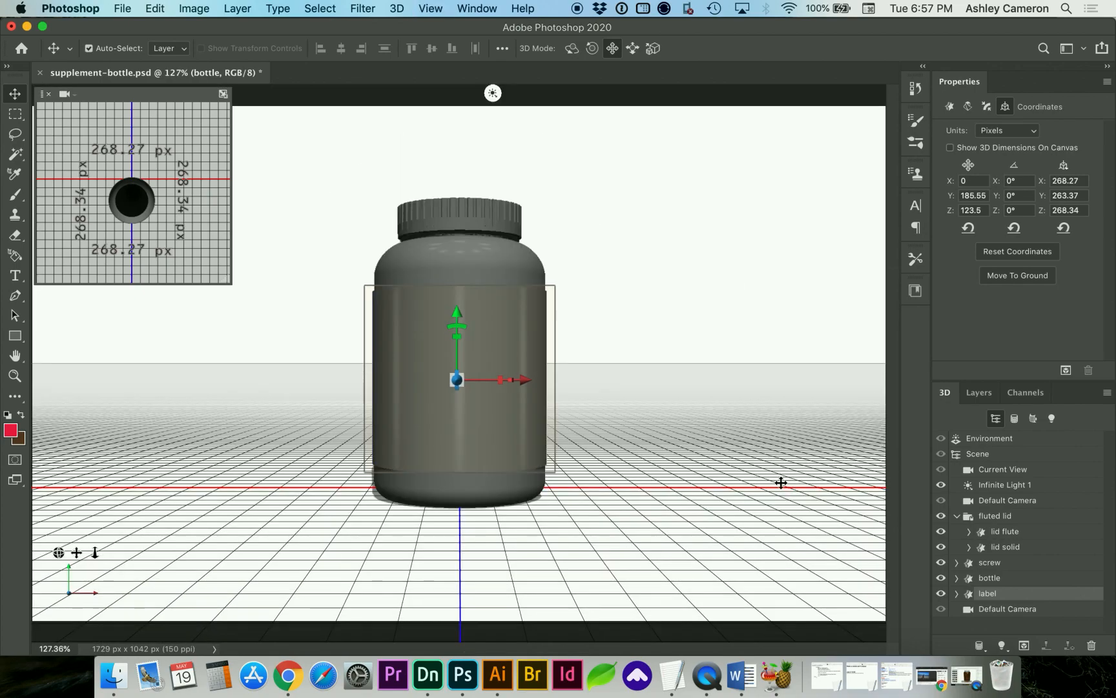
key(super+s)
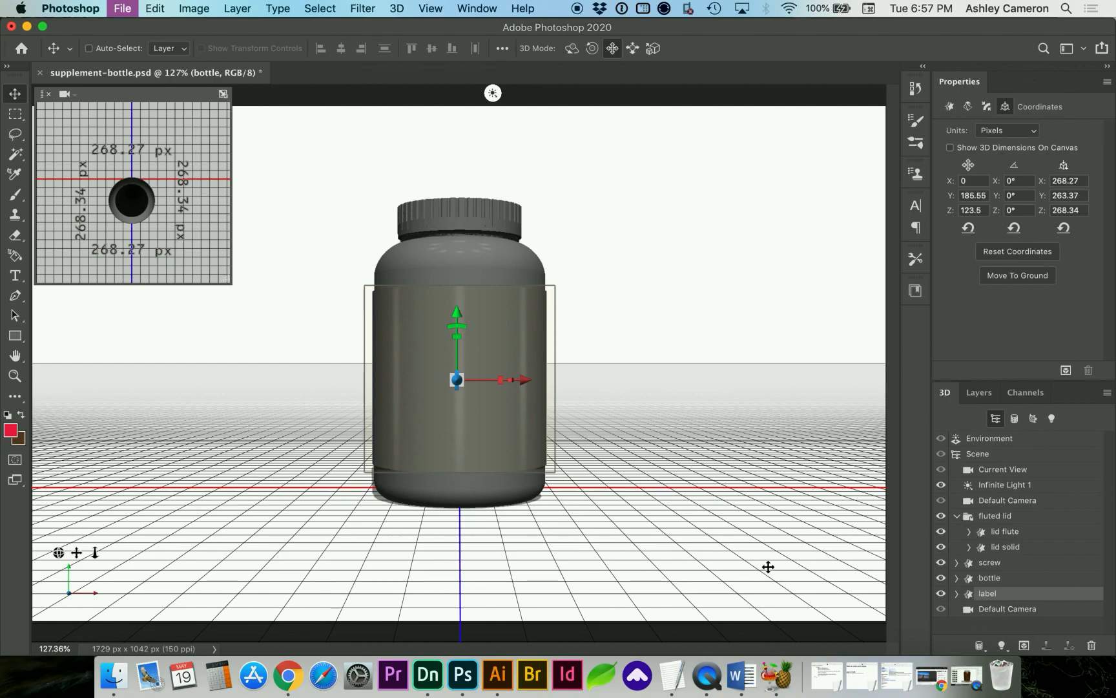
click(979, 393)
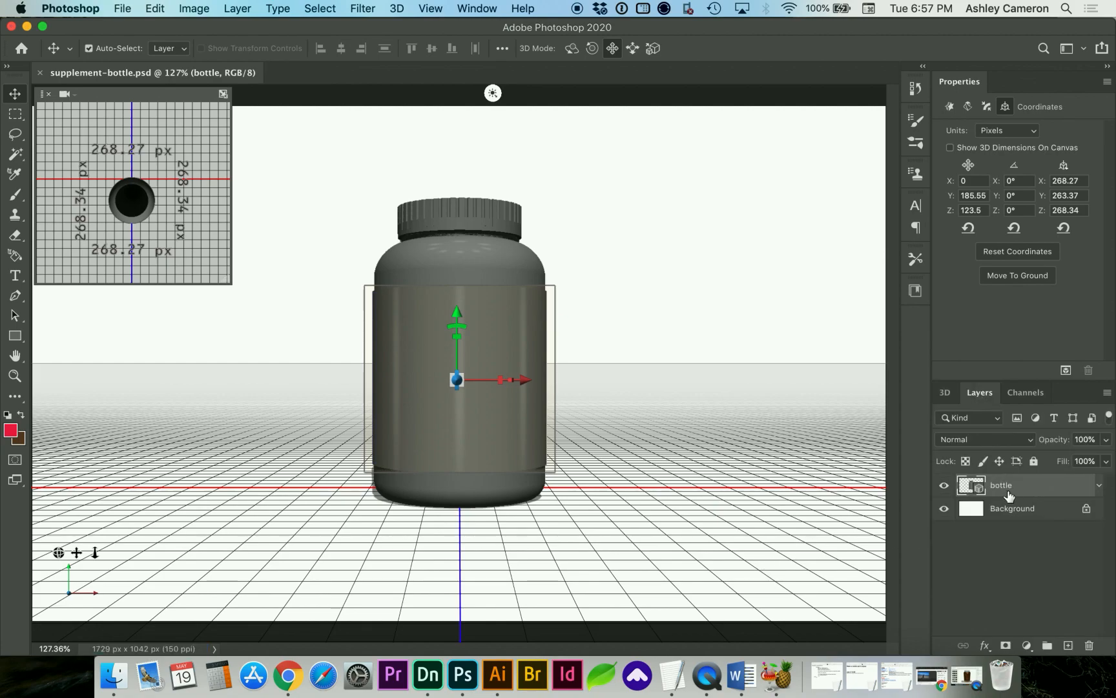
click(398, 9)
click(408, 57)
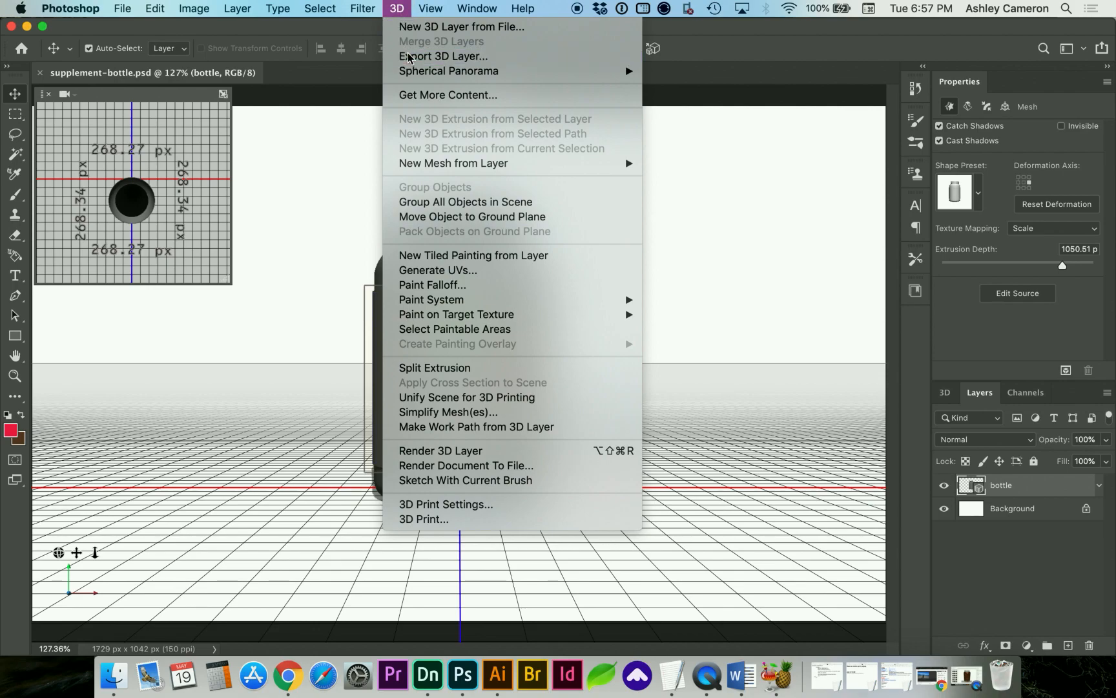
click(481, 226)
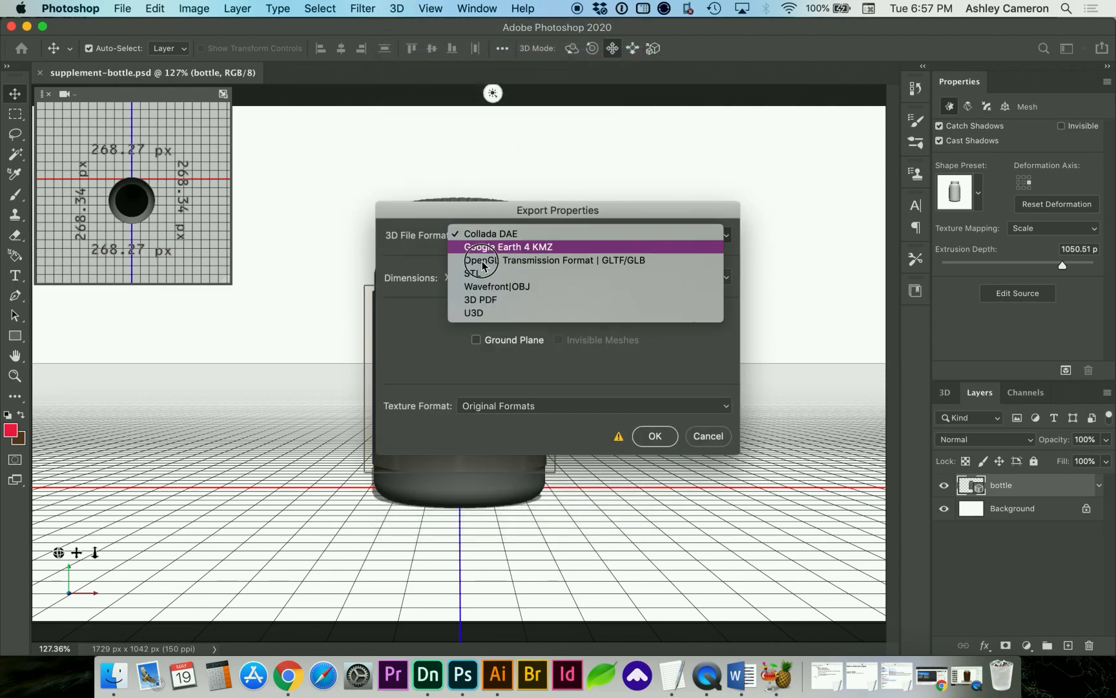
click(484, 283)
click(653, 436)
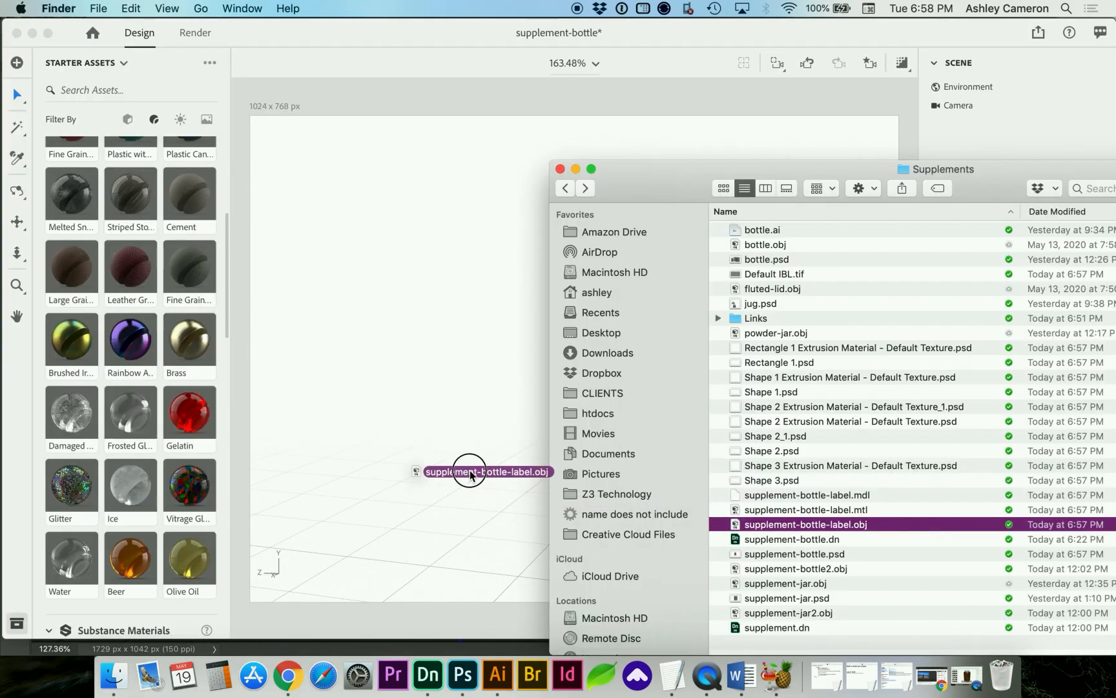
Switch to Adobe Dimension and import supplement-bottle-label.obj from the Supplements folder into the emptied scene.
drag(469, 475, 497, 471)
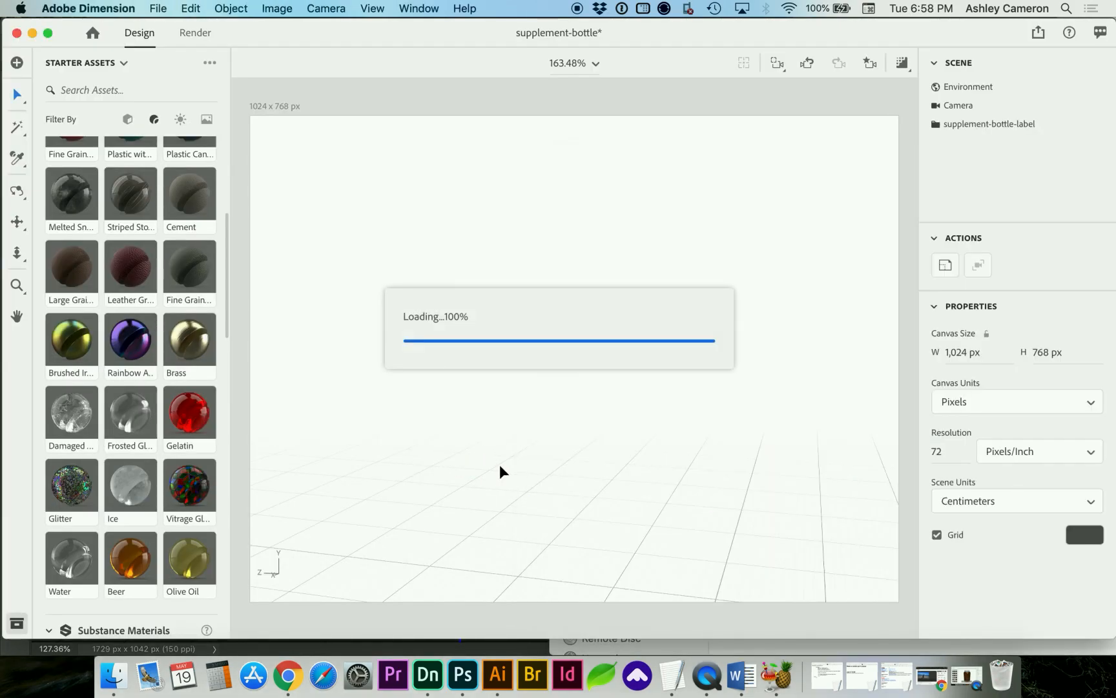